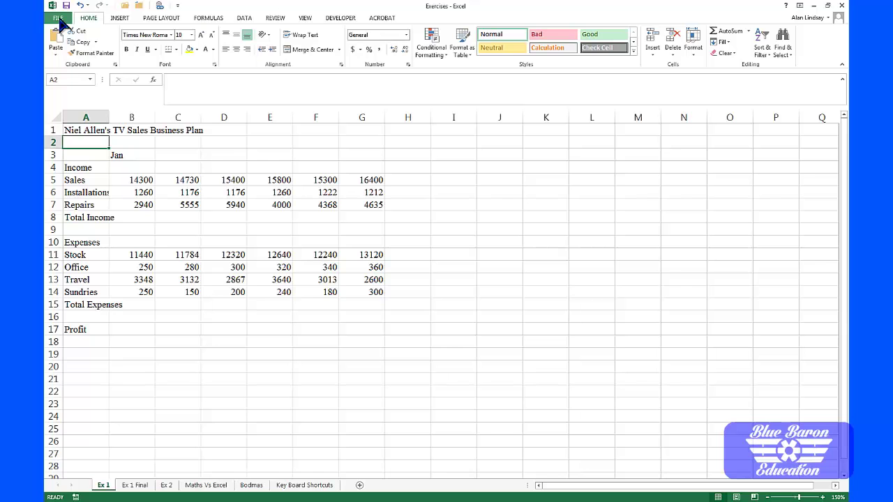
Use Save As to store the Exercises workbook on the E: drive.
click(60, 19)
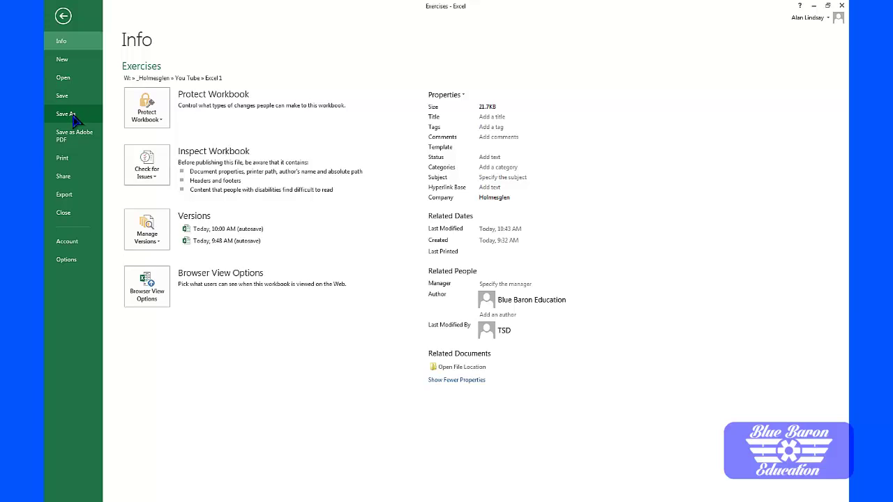
click(75, 118)
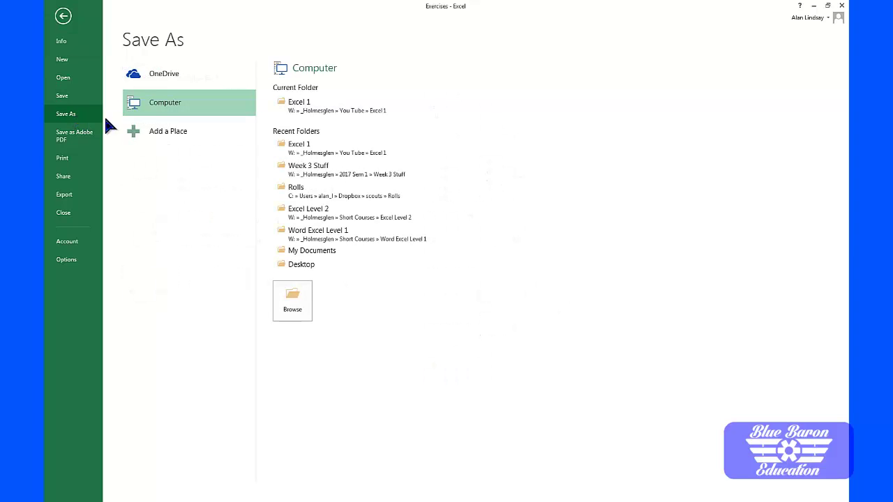
double_click(178, 105)
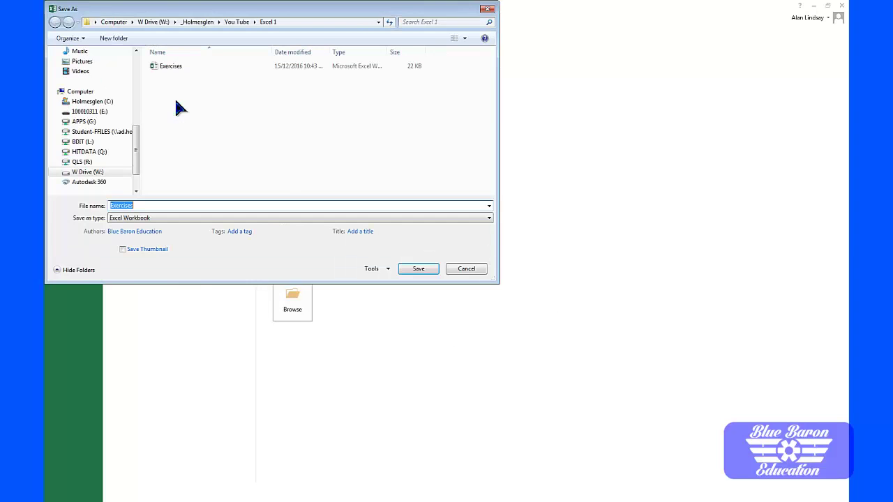
click(103, 112)
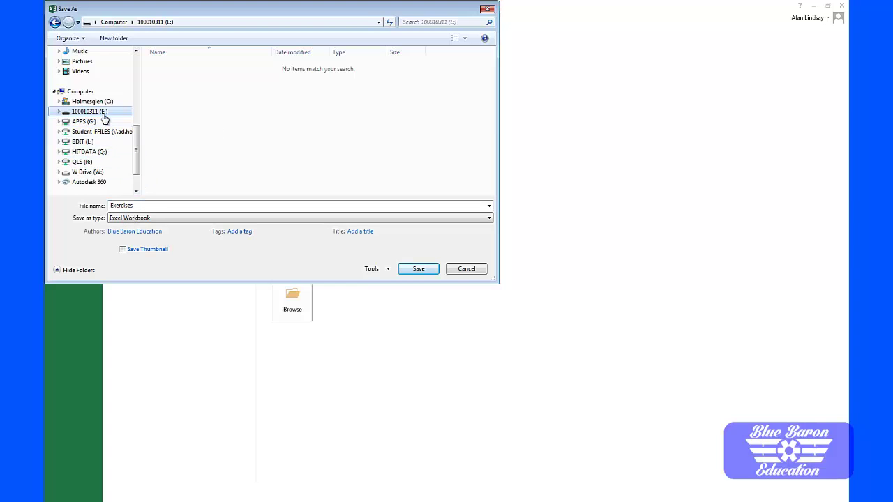
click(421, 269)
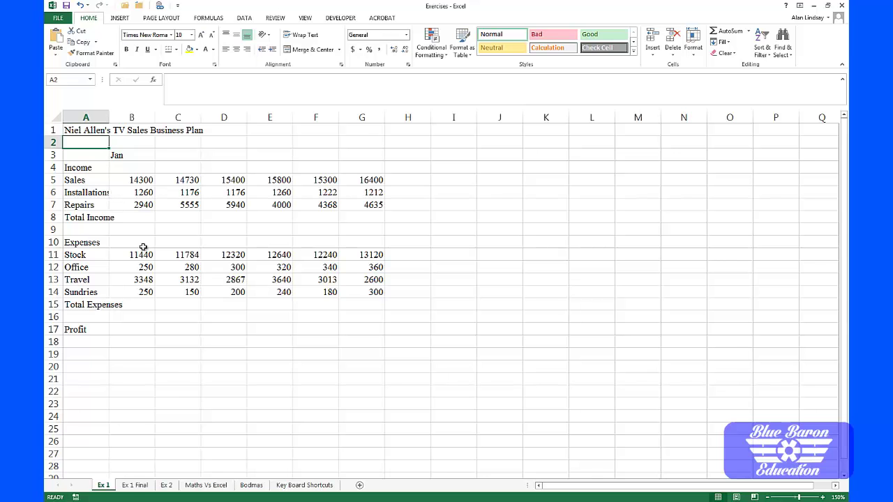
click(136, 486)
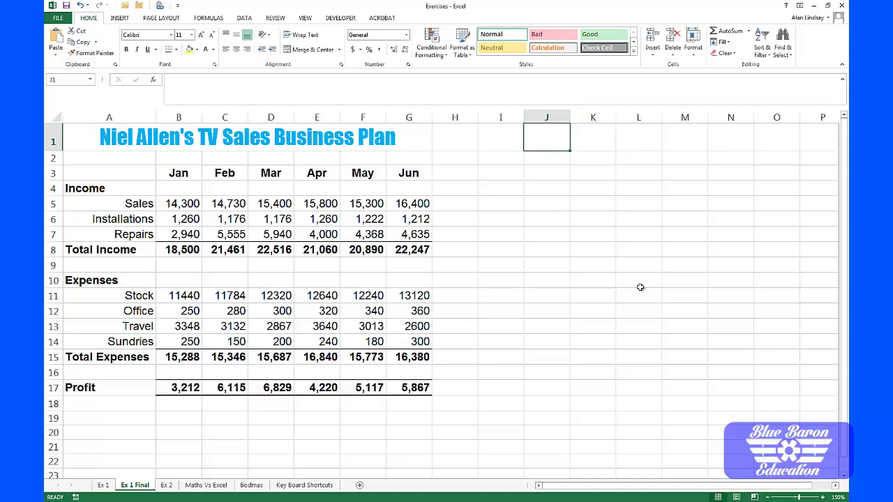
click(102, 488)
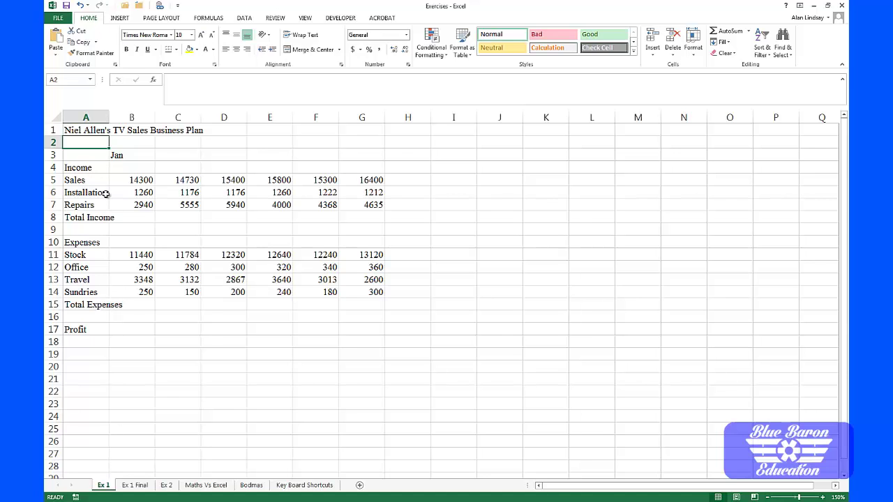
right_click(94, 119)
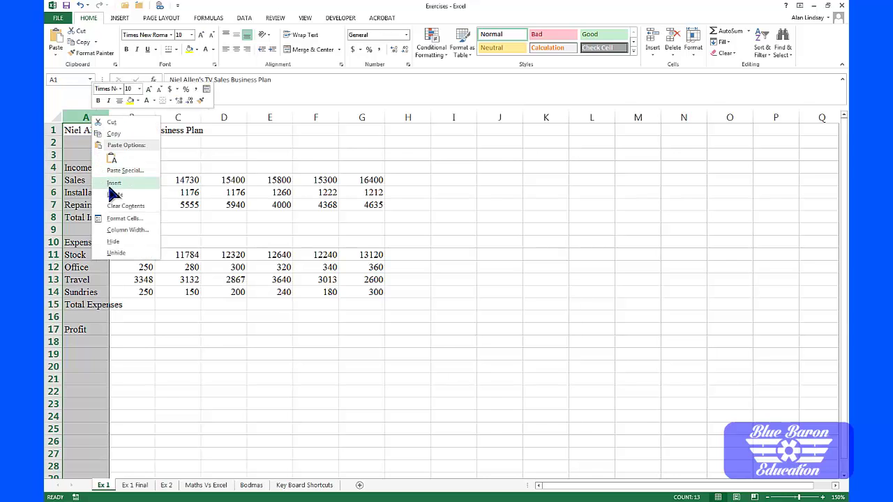
click(129, 230)
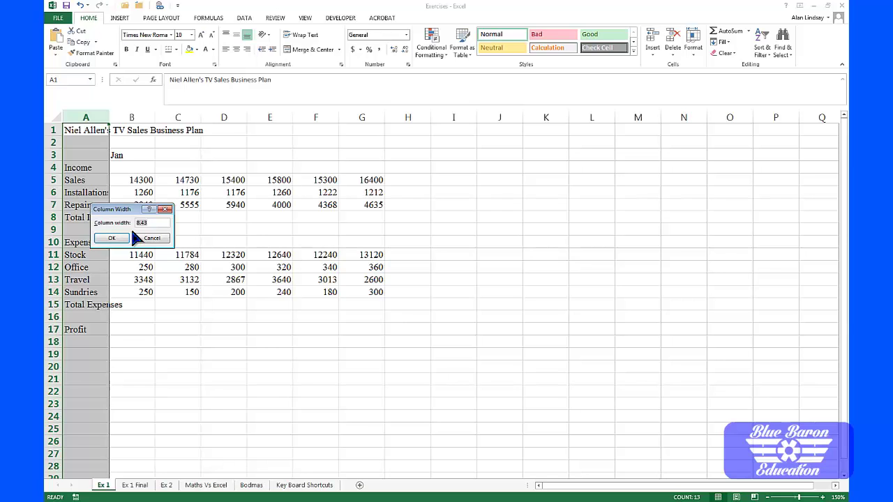
click(148, 239)
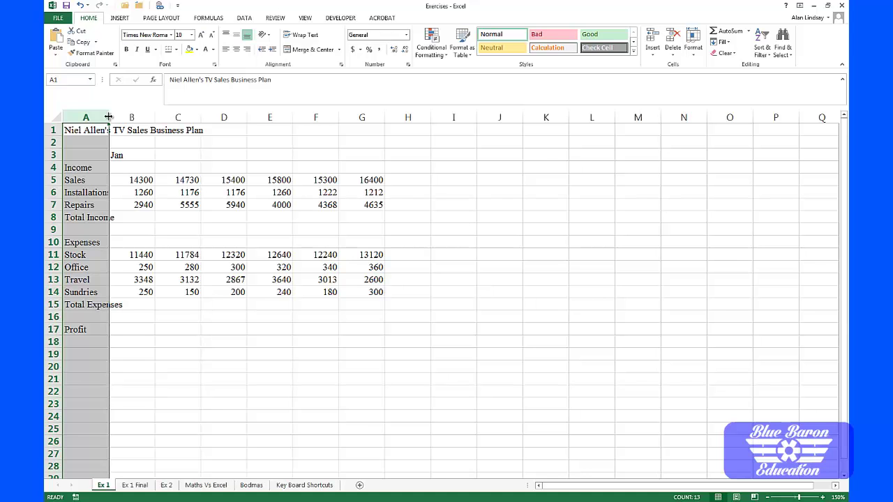
drag(109, 117, 127, 115)
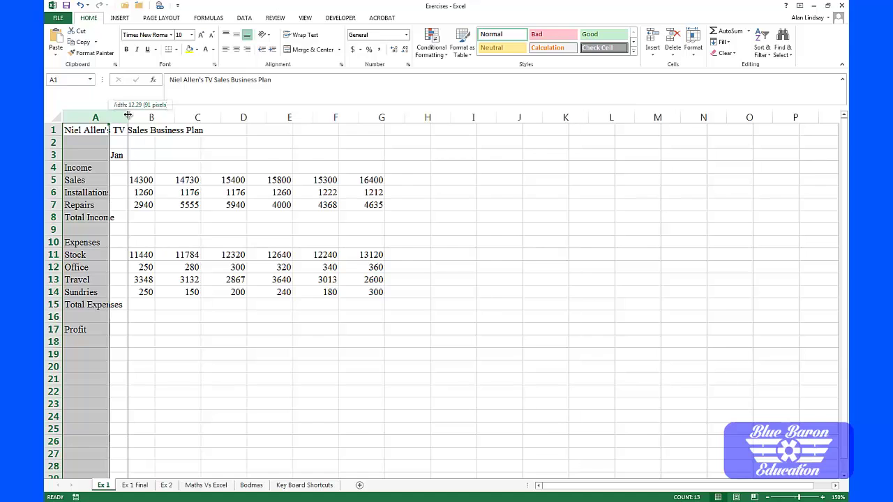
drag(128, 115, 110, 115)
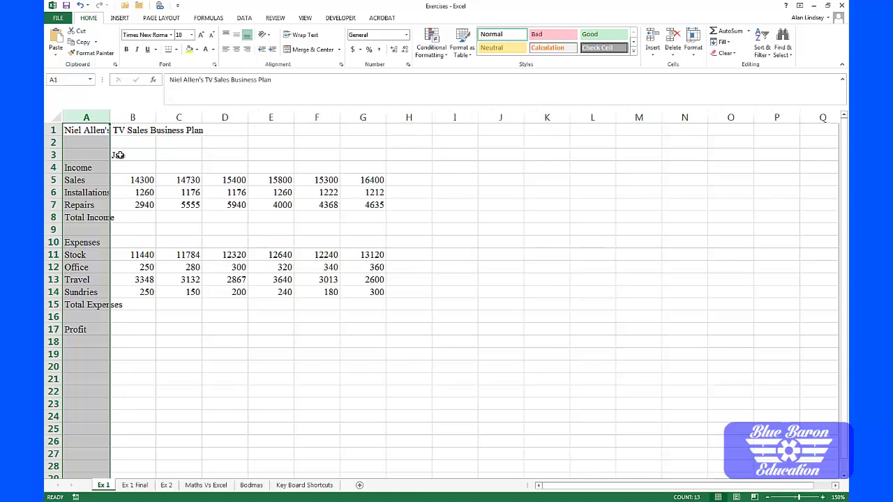
double_click(109, 116)
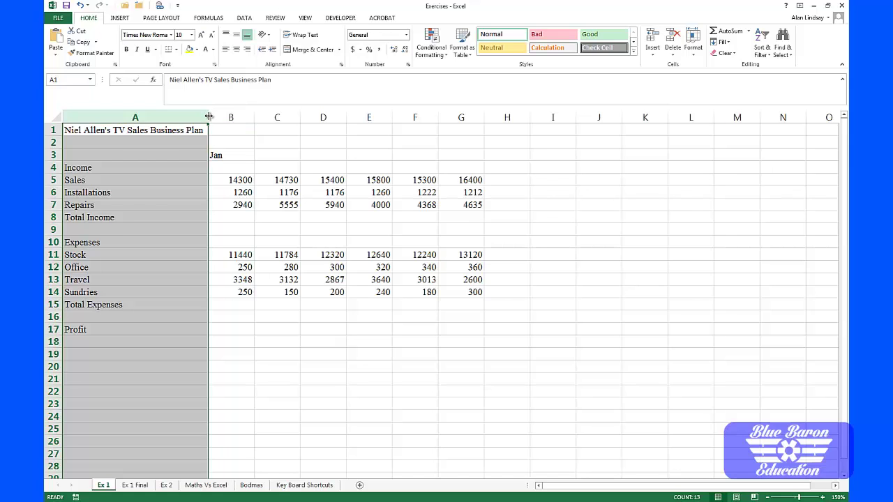
drag(208, 116, 106, 117)
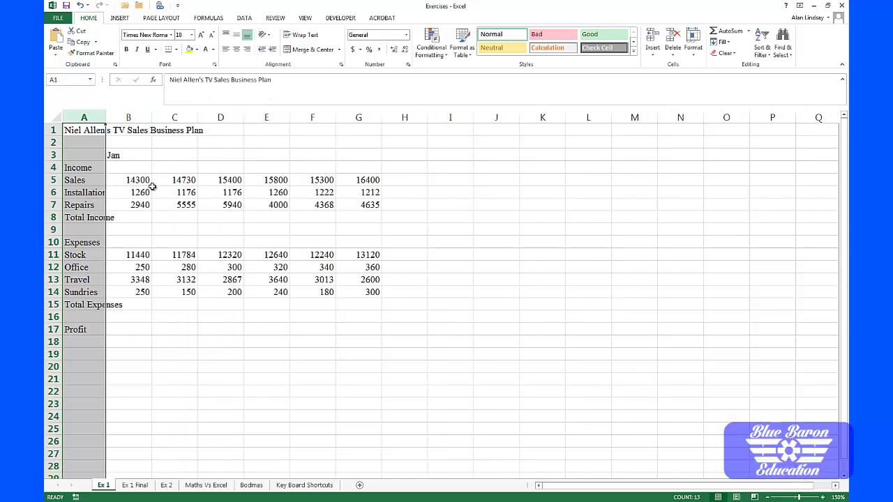
Merge and centre the plan title across A1:G1, then AutoFit column A to fit Installations.
click(81, 130)
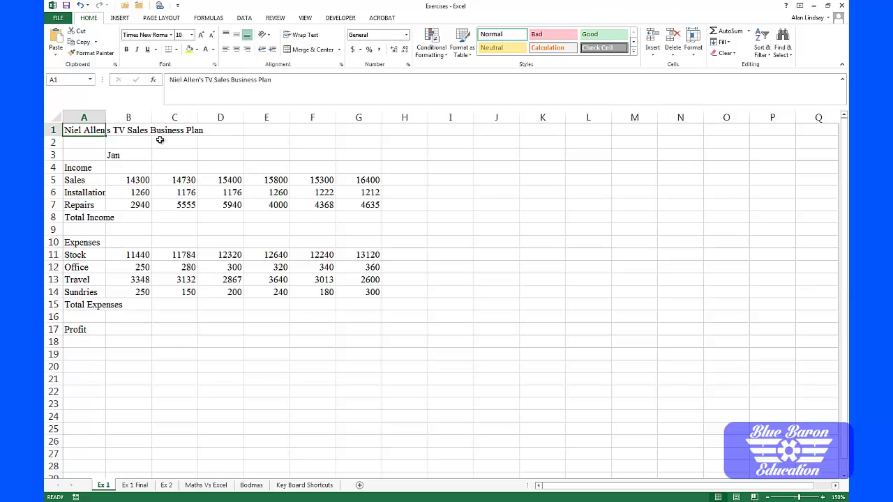
drag(103, 131, 360, 135)
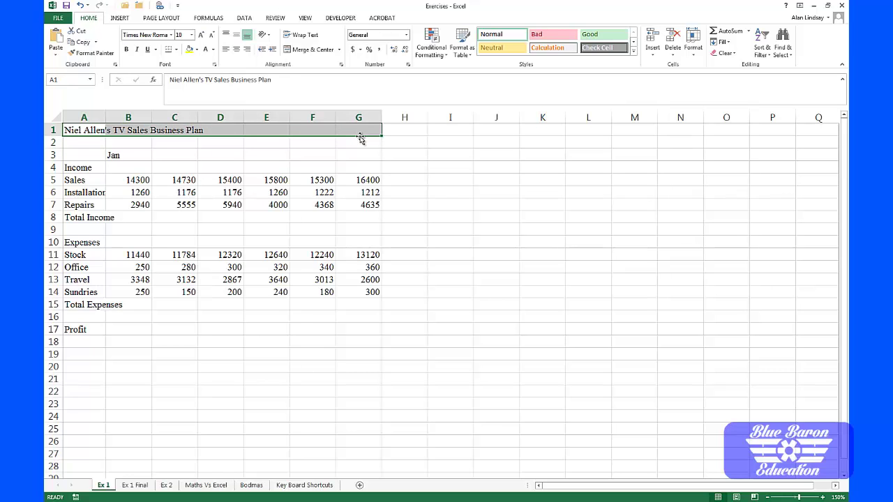
click(312, 49)
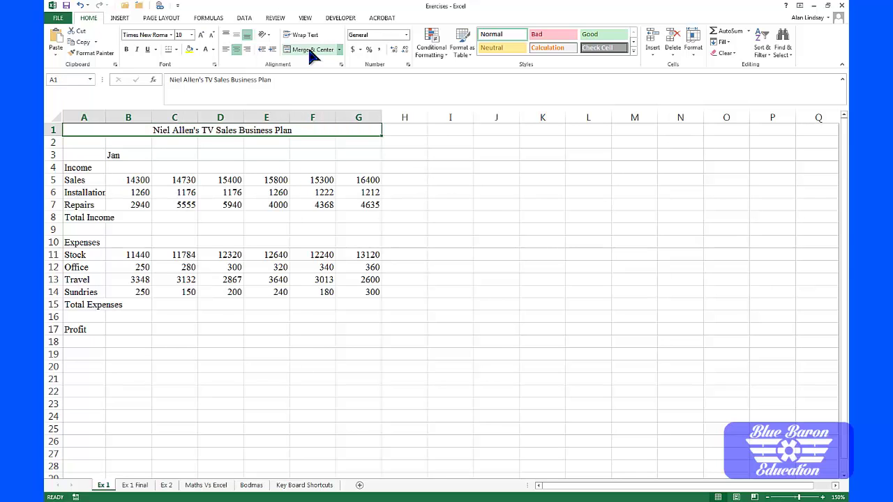
key(ctrl+z)
click(175, 147)
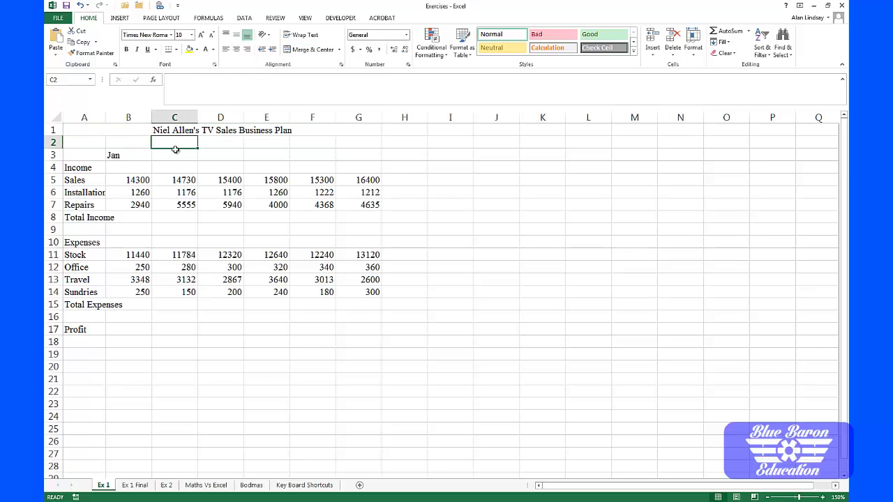
key(ctrl+y)
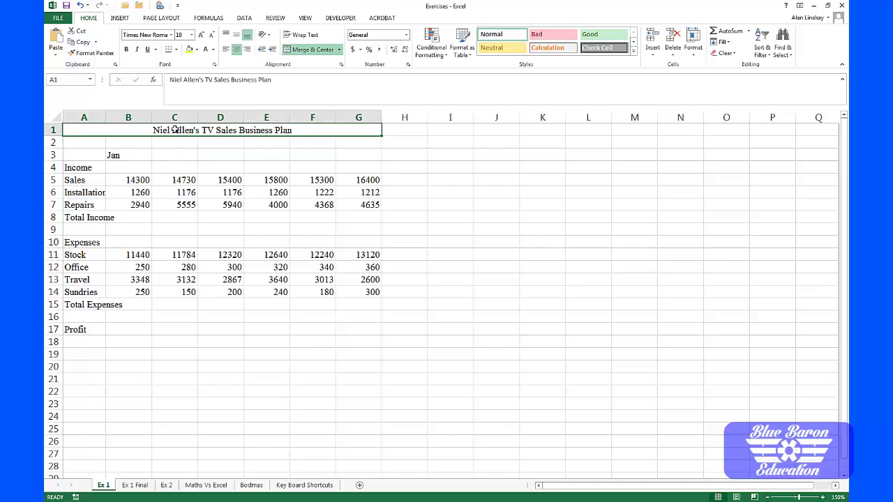
drag(106, 117, 106, 116)
double_click(106, 116)
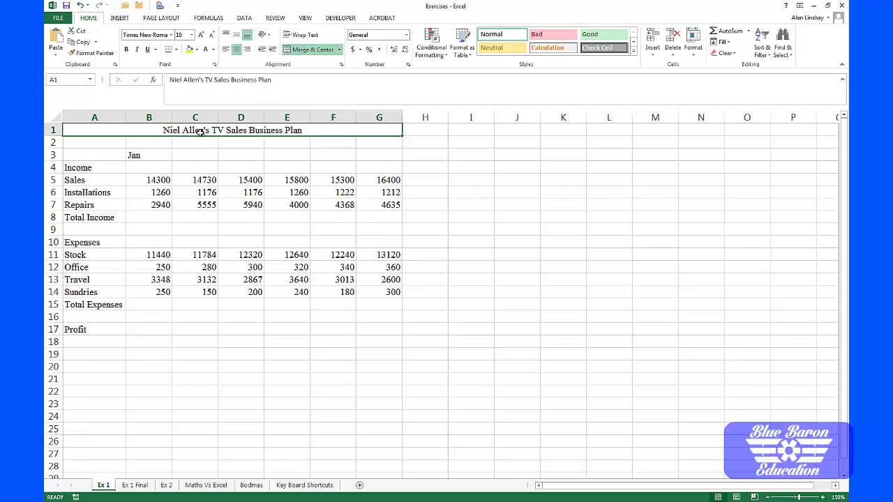
Format the A1 title as bold light-blue Arial, first at 22 pt, then reduced to 20.
click(171, 35)
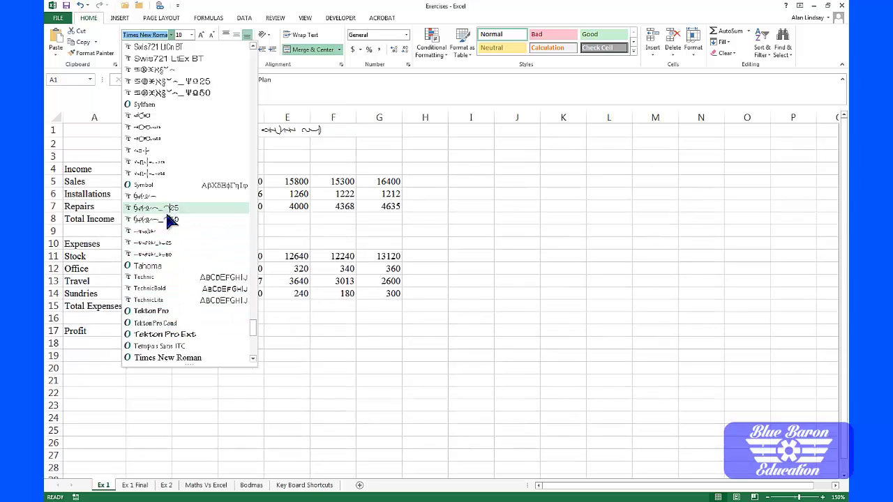
drag(249, 325, 254, 48)
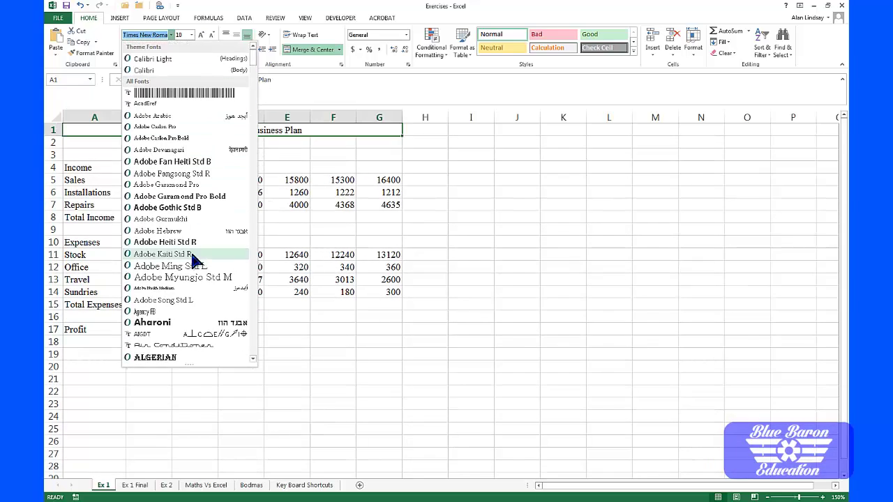
scroll(193, 261, down, 1)
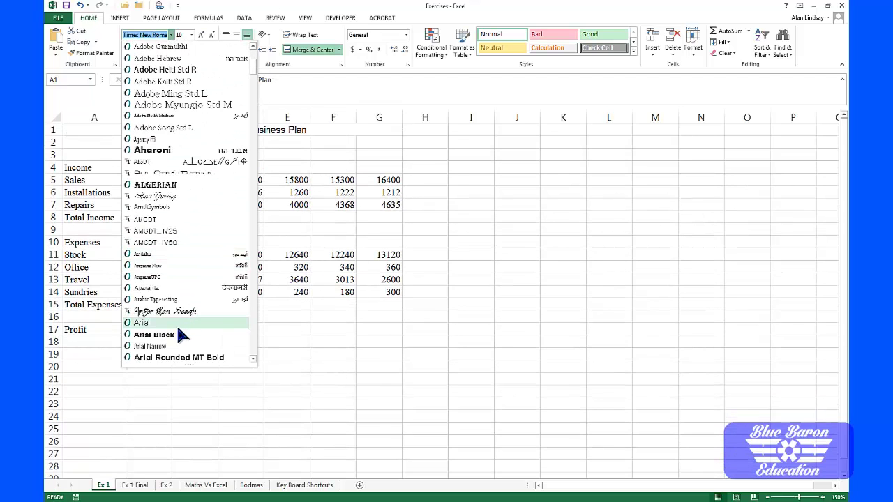
click(149, 324)
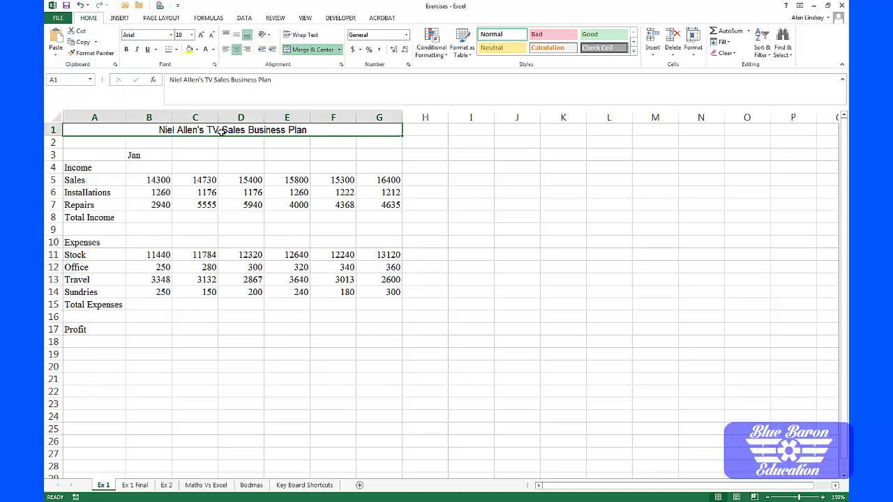
click(191, 35)
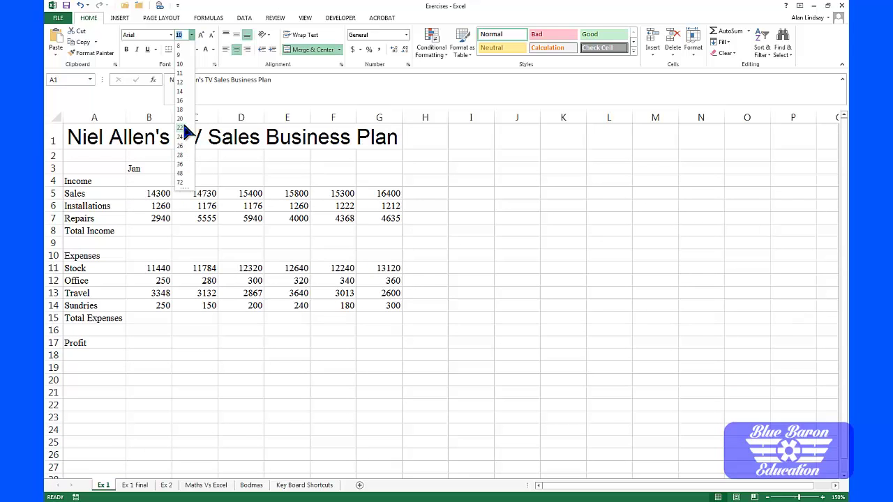
click(183, 128)
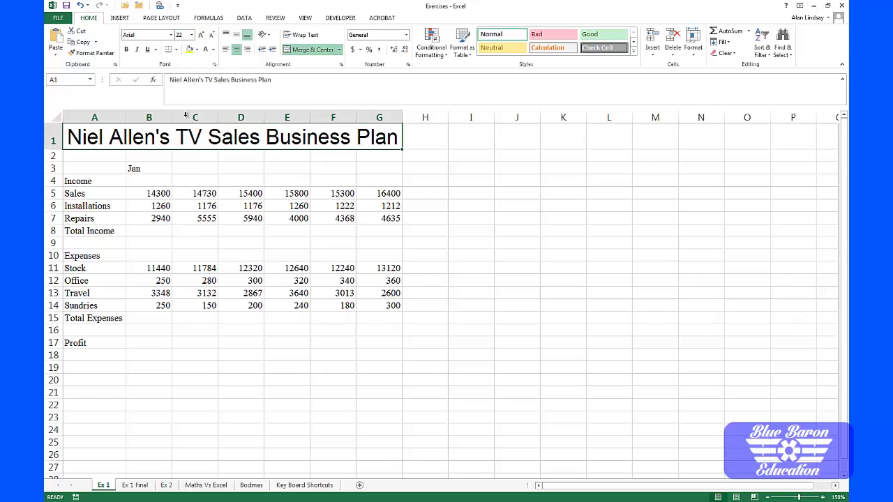
click(212, 50)
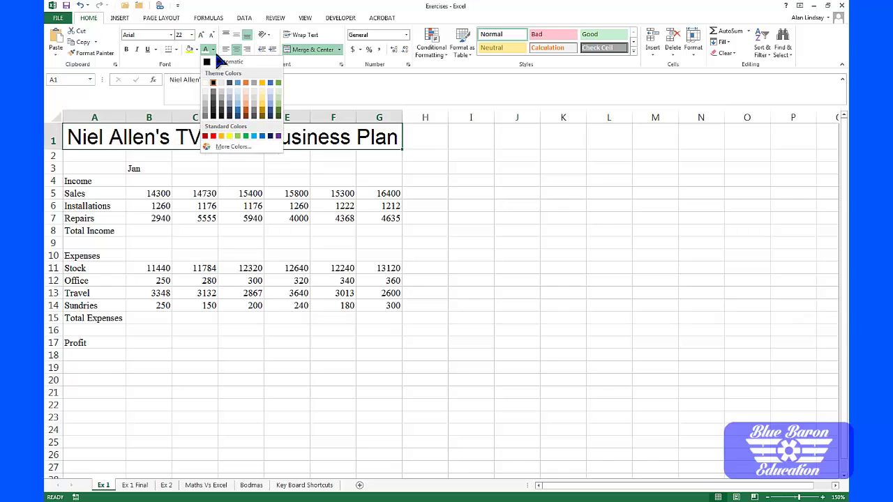
click(255, 136)
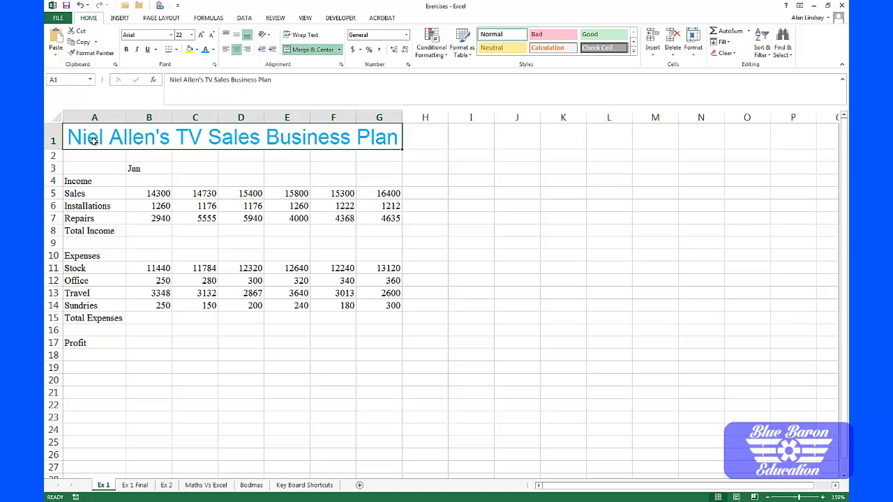
click(127, 50)
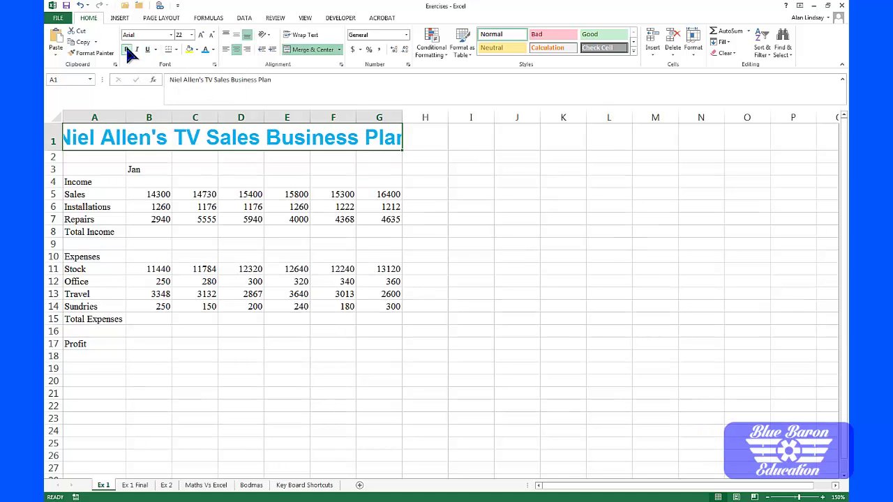
click(212, 35)
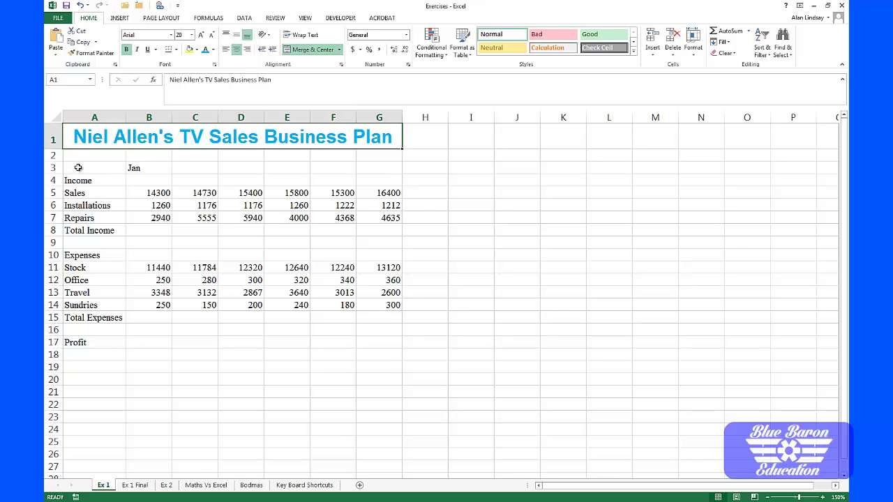
Set rows 3 to 19 to Arial and enlarge their font to 12 pt.
drag(77, 168, 405, 347)
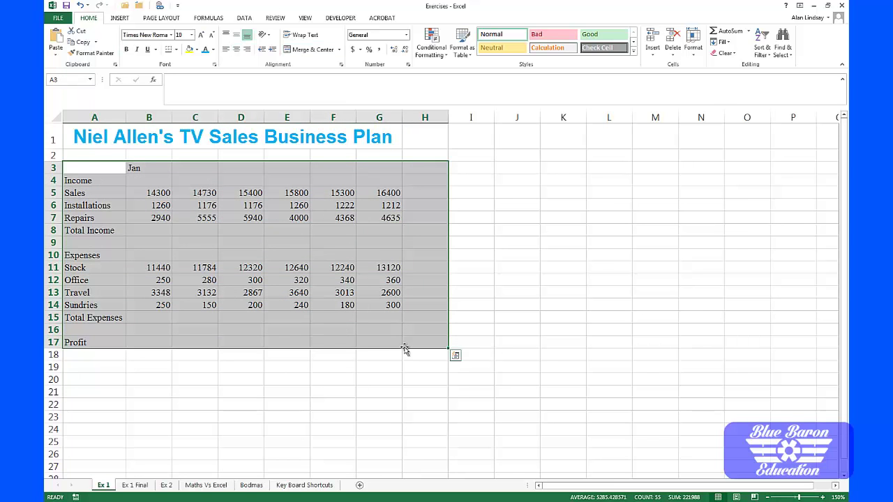
drag(54, 168, 51, 367)
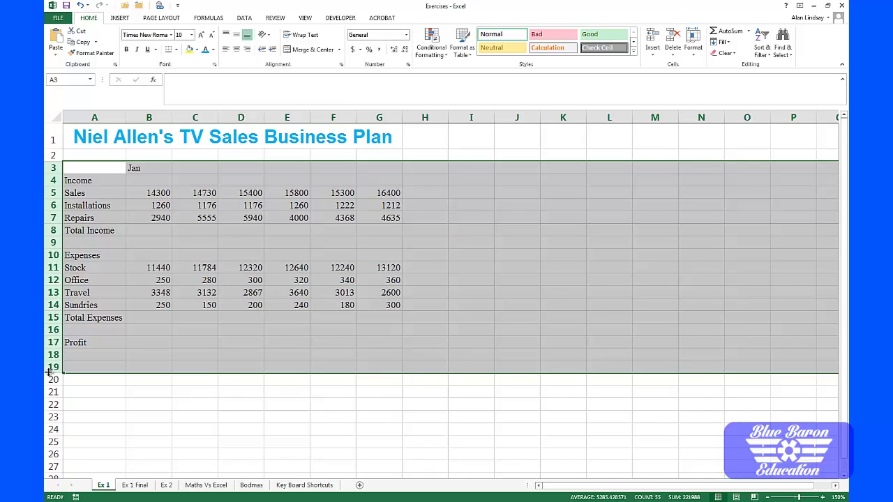
click(171, 35)
scroll(165, 253, up, 5)
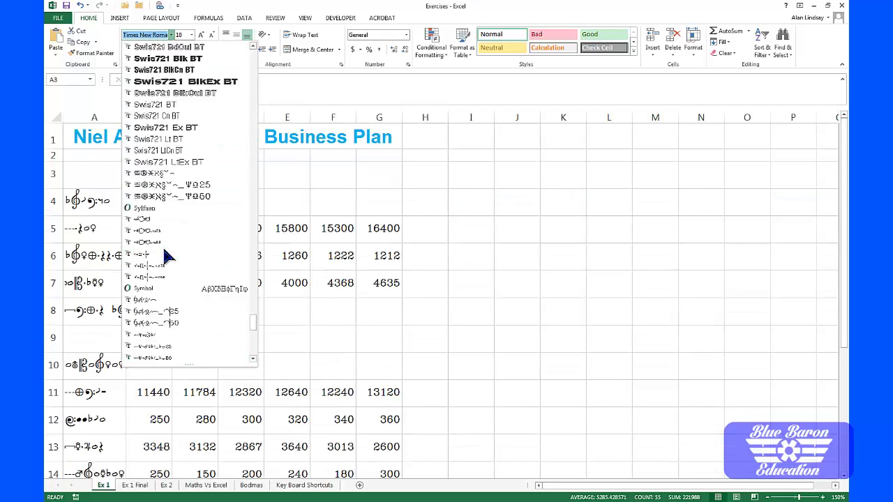
drag(253, 326, 256, 56)
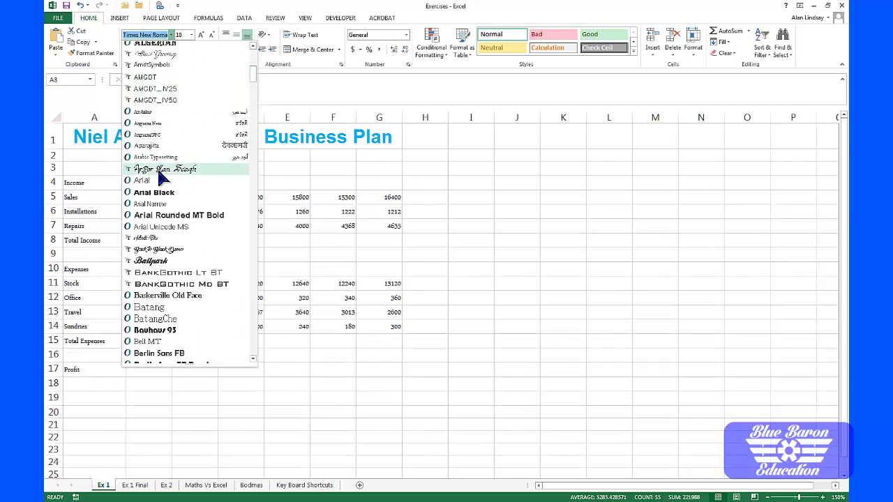
click(143, 181)
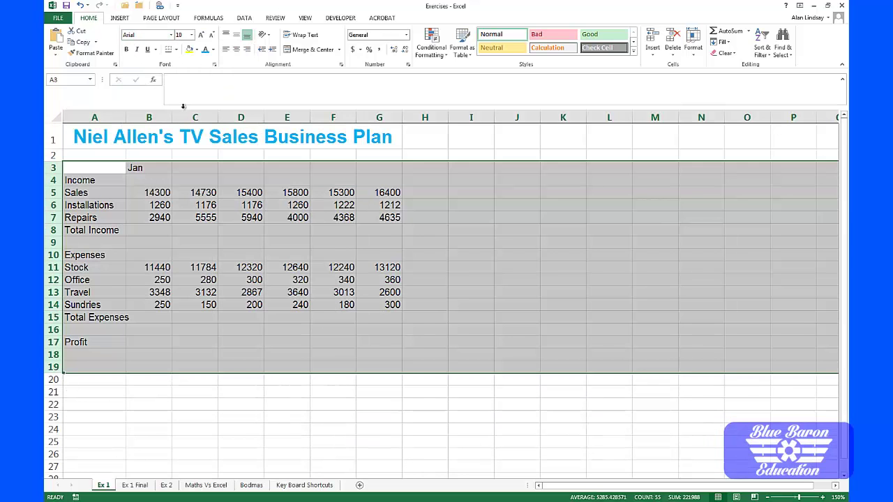
click(201, 34)
click(201, 34)
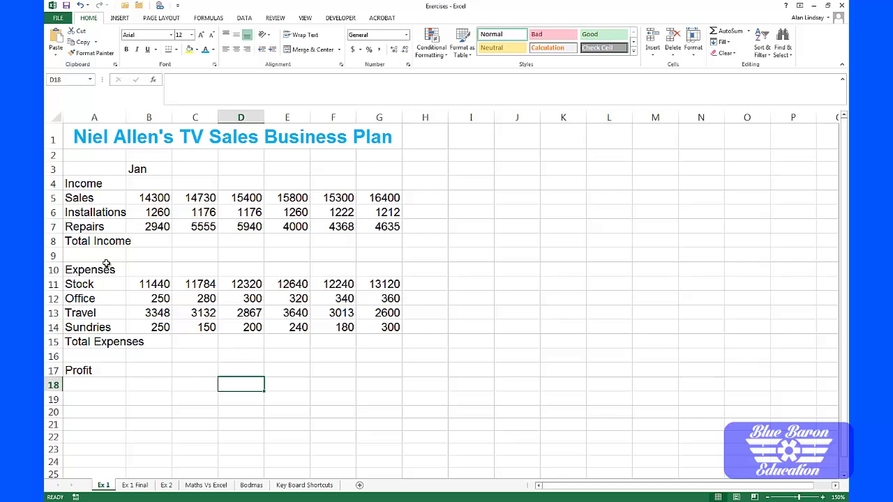
AutoFit column A so the 12 pt Total Expenses label fits fully.
double_click(127, 117)
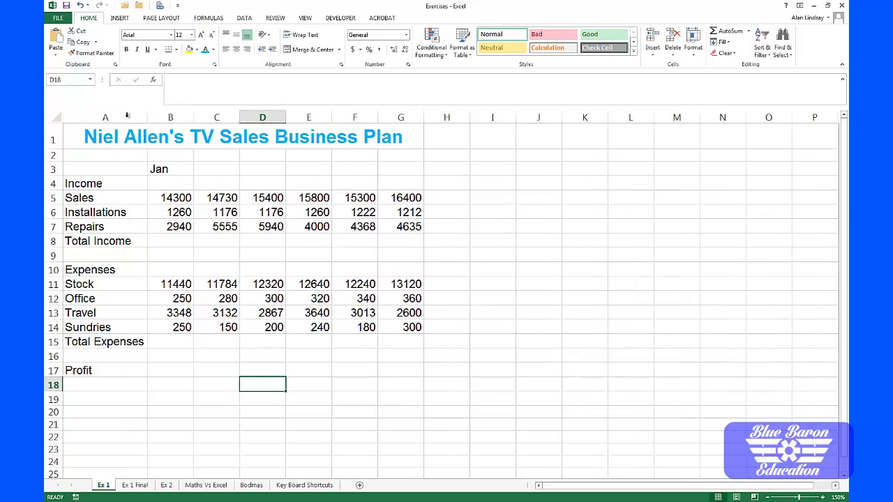
Apply Bold and Center to the Jan heading in cell B3.
click(173, 173)
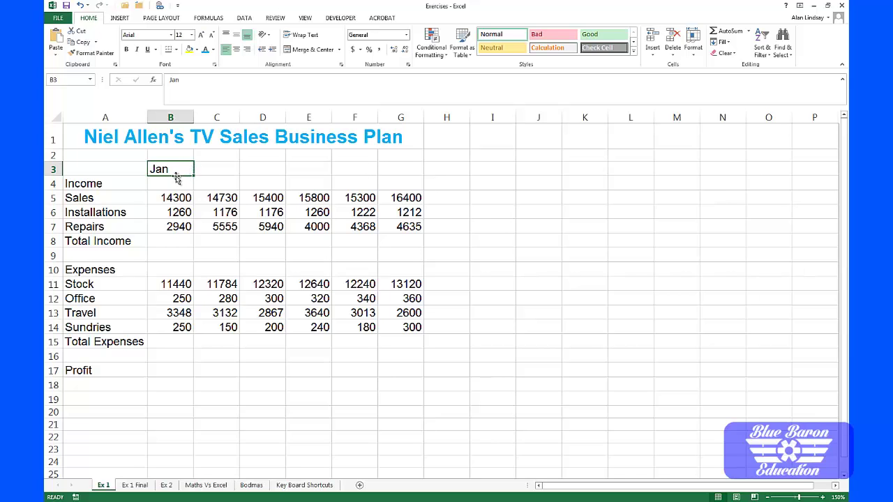
click(127, 51)
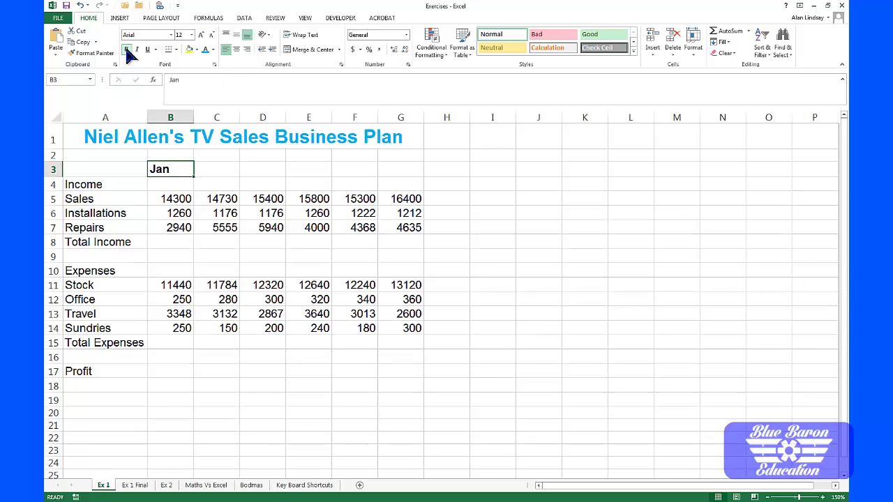
click(236, 49)
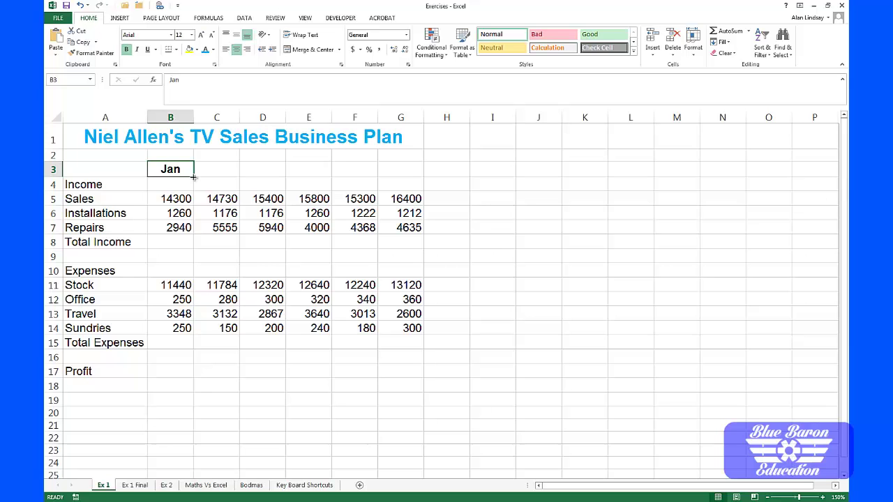
AutoFill the Jan heading across to G3 to create Feb through Jun.
drag(193, 177, 411, 177)
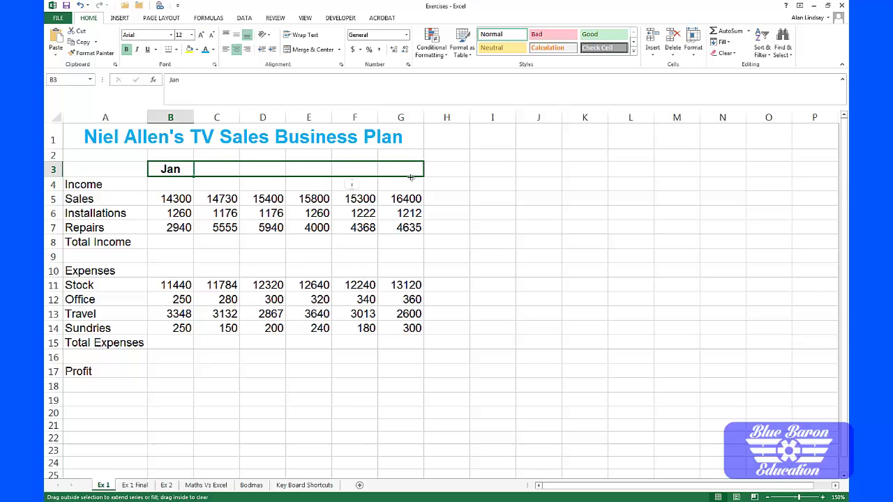
drag(410, 177, 413, 178)
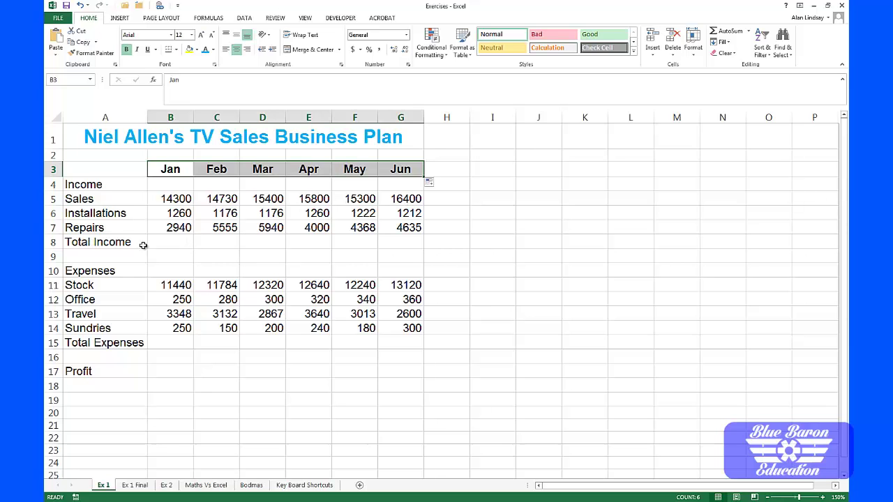
click(171, 241)
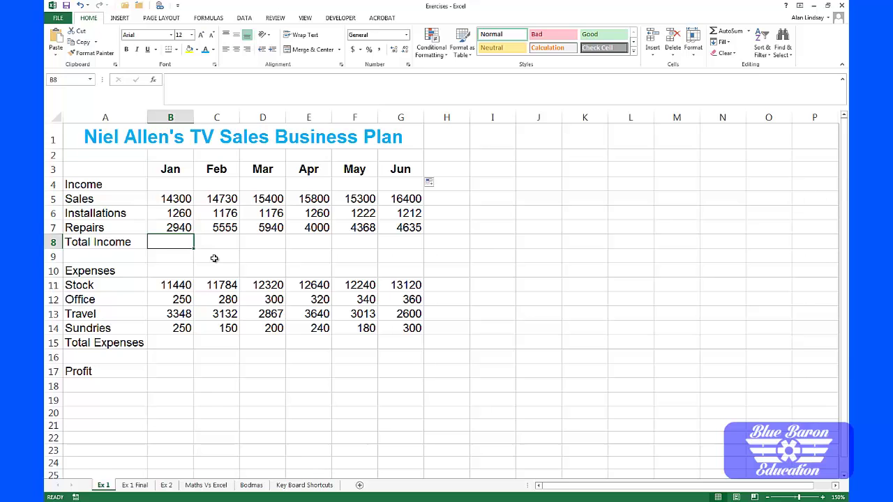
text(18500)
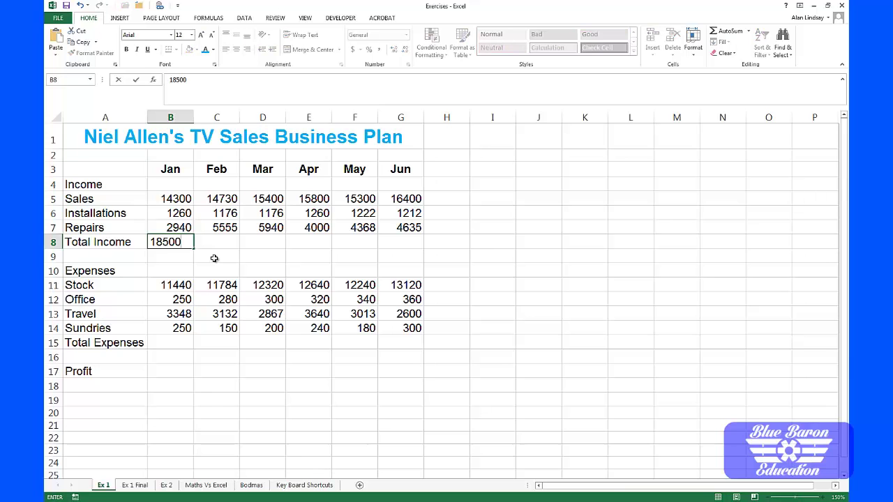
key(Return)
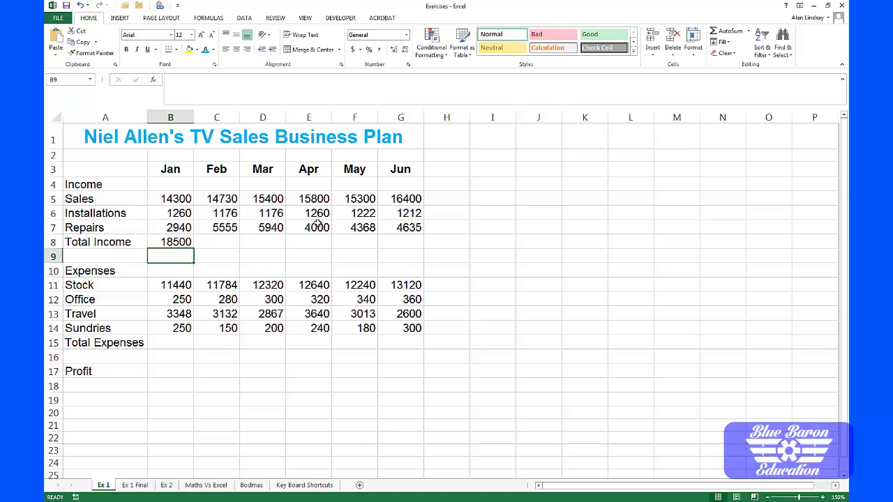
click(185, 242)
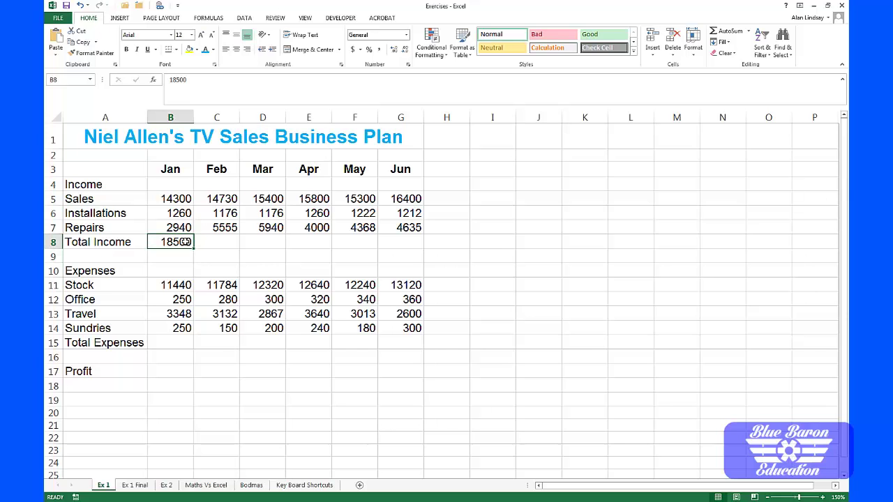
key(Delete)
text(=)
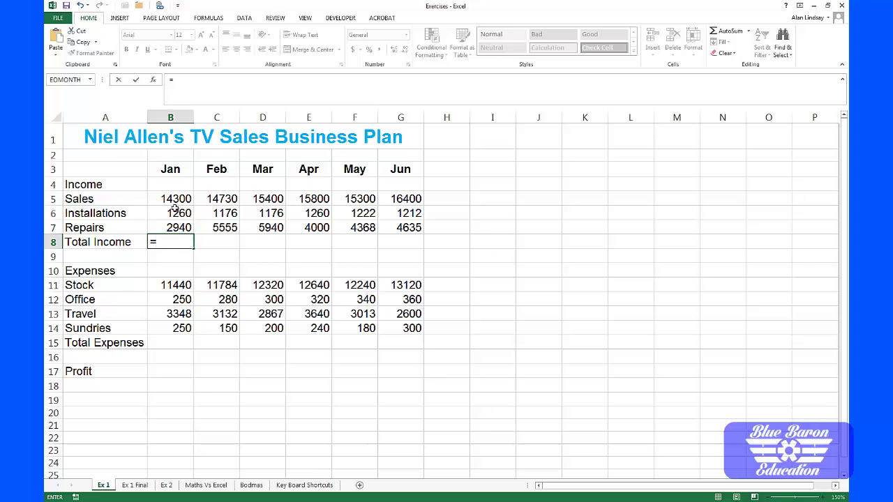
Enter =B5+B6+B7 in B8 so Jan Total Income shows 18500.
click(177, 199)
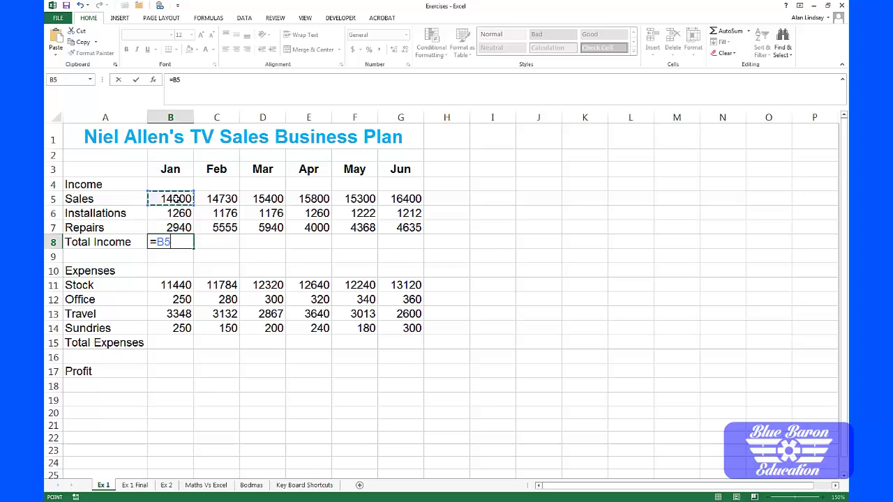
text(+)
click(176, 213)
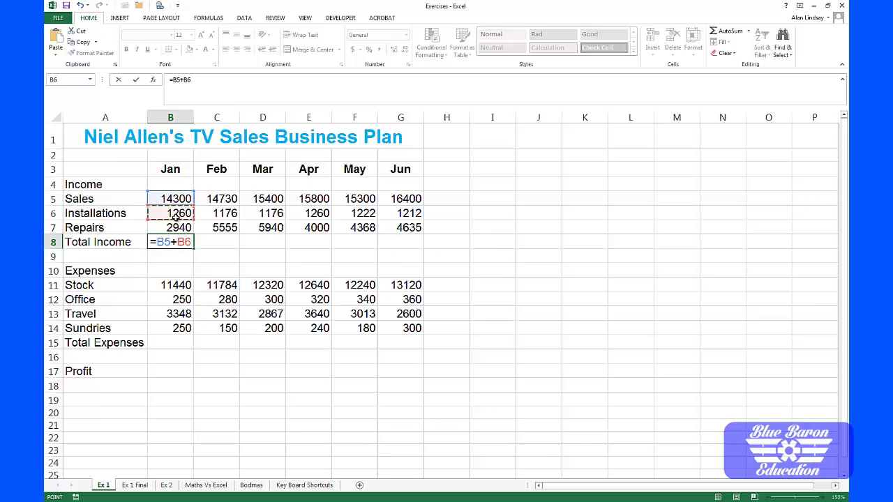
text(+)
click(170, 227)
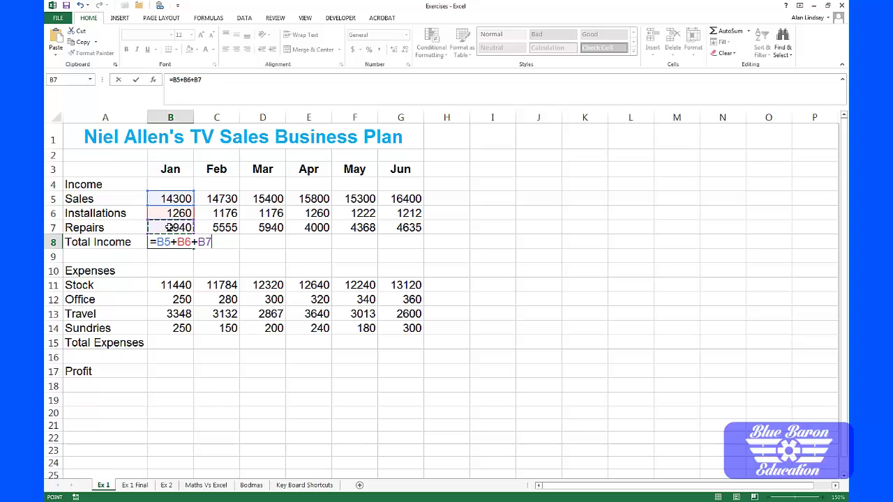
key(Return)
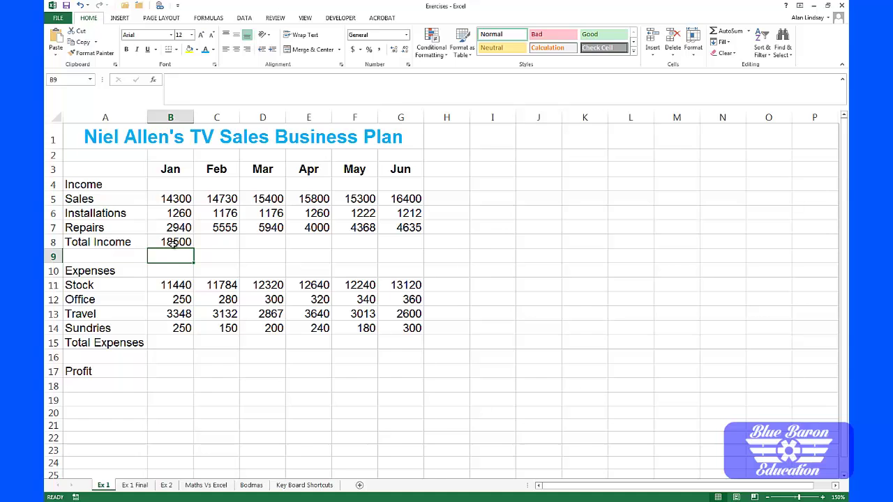
Change Jan Sales in B5 from 14300 to 14500.
click(173, 243)
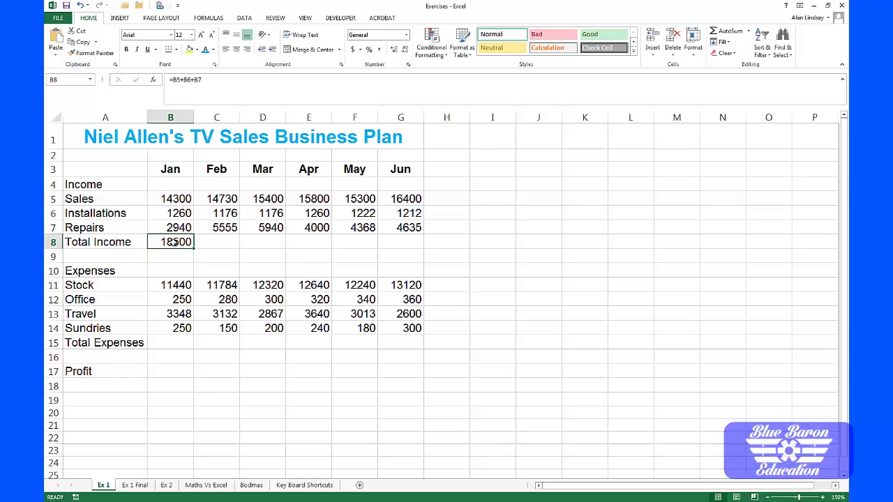
click(174, 202)
click(216, 108)
click(218, 109)
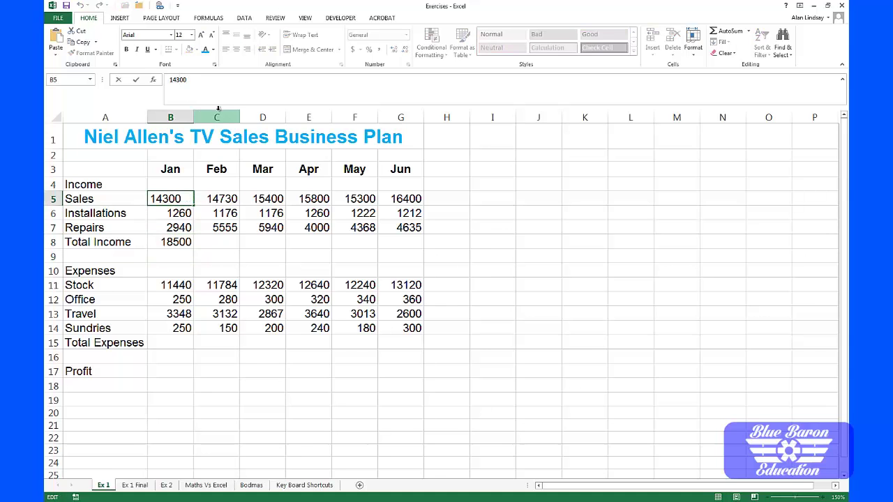
key(BackSpace)
text(5)
key(Return)
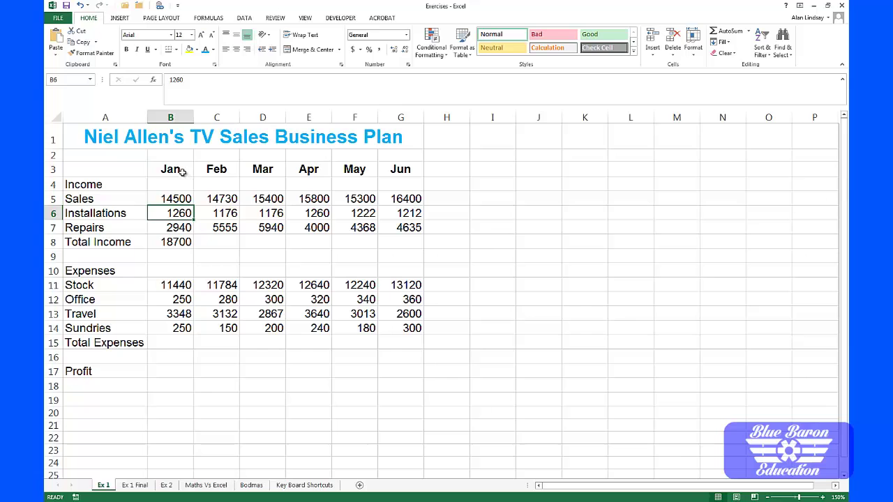
Fill the Total Income formula from B8 across to G8, then undo the fill.
click(178, 243)
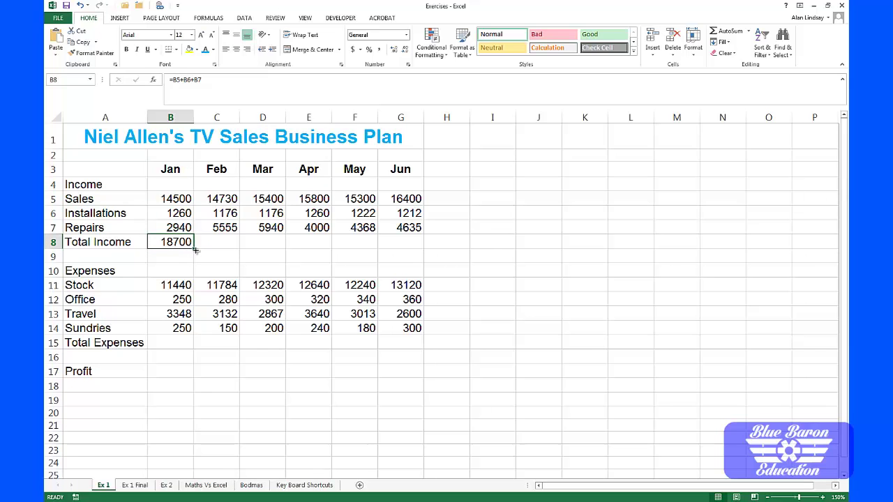
drag(196, 250, 417, 249)
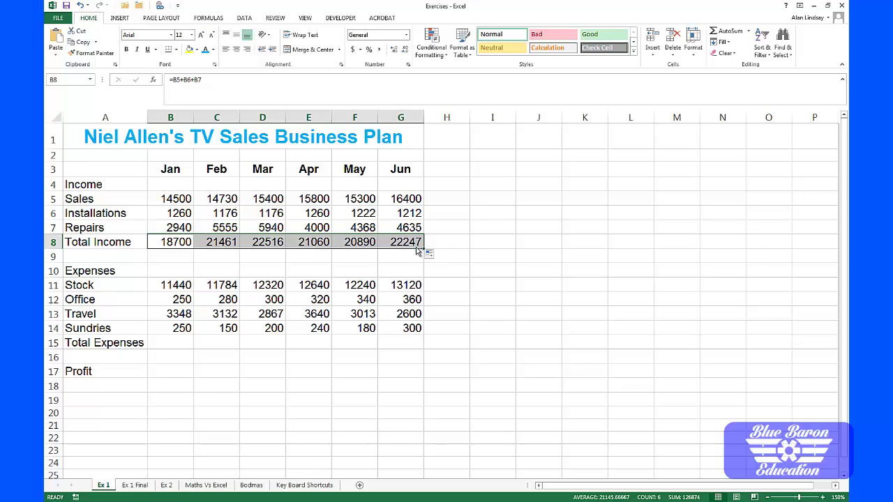
key(ctrl+z)
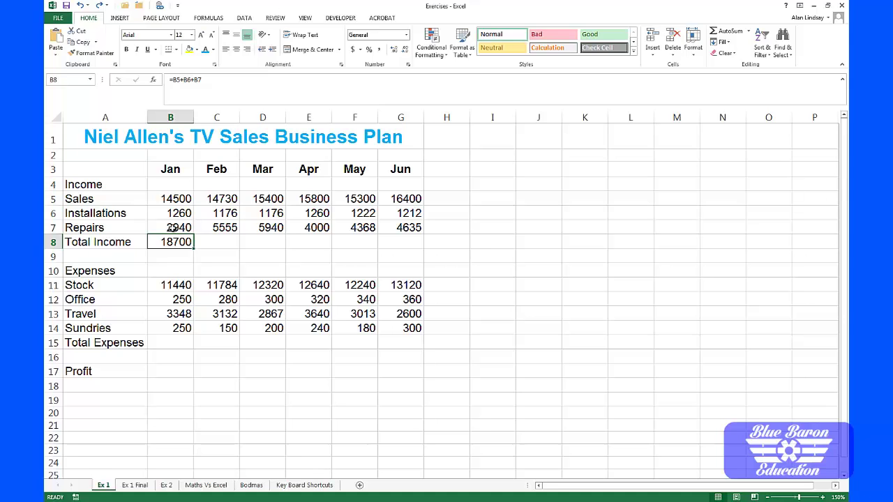
Clear B8 and insert an AutoSum, settling on =SUM(B5:B7) for 18700.
key(Delete)
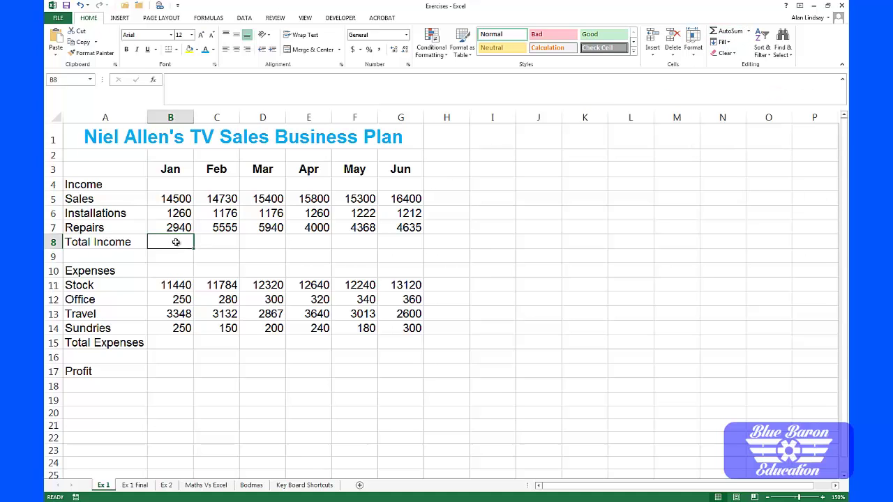
click(729, 32)
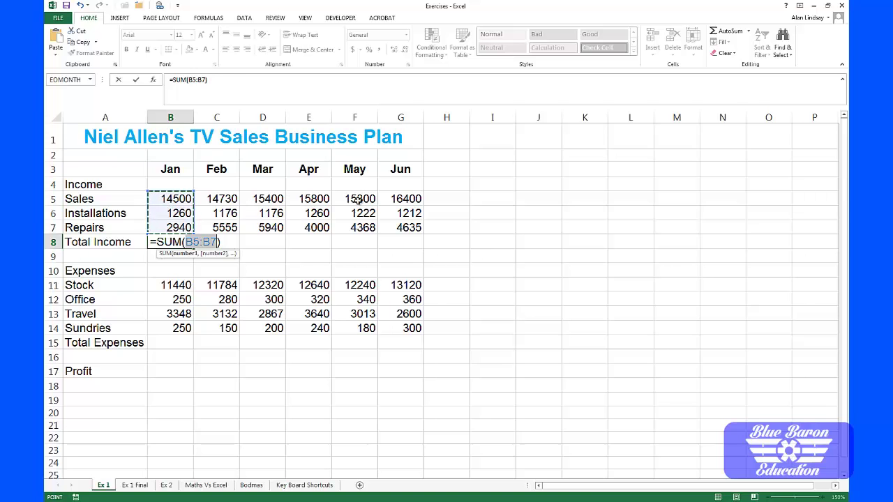
drag(412, 229, 159, 197)
drag(216, 286, 270, 329)
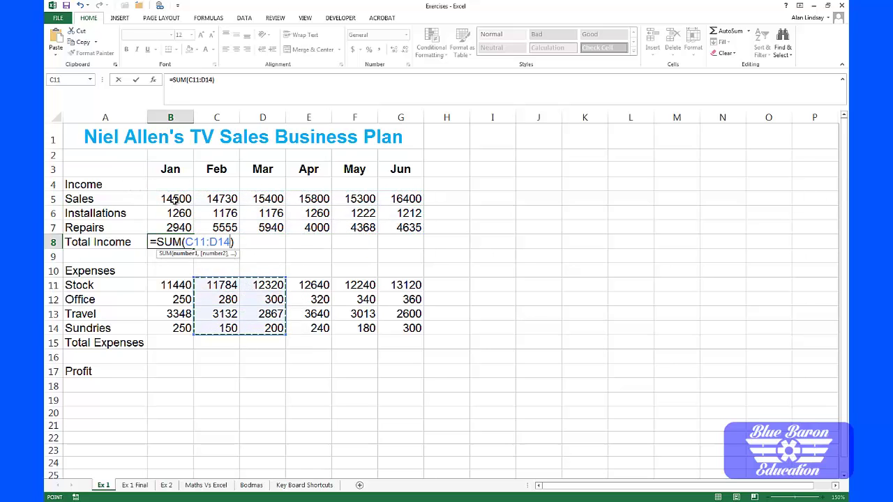
drag(170, 199, 179, 228)
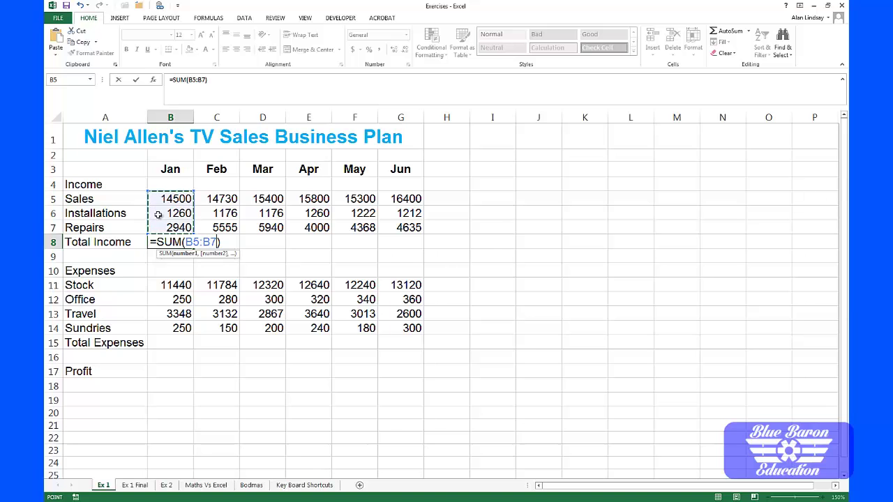
key(Return)
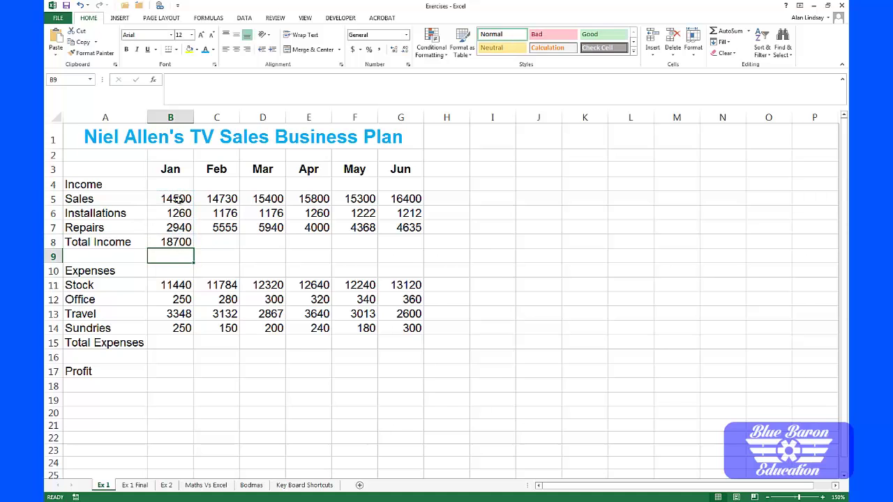
Change January Sales in B5 from 14500 to 14300 and check that B8 shows 18500.
click(178, 199)
click(178, 80)
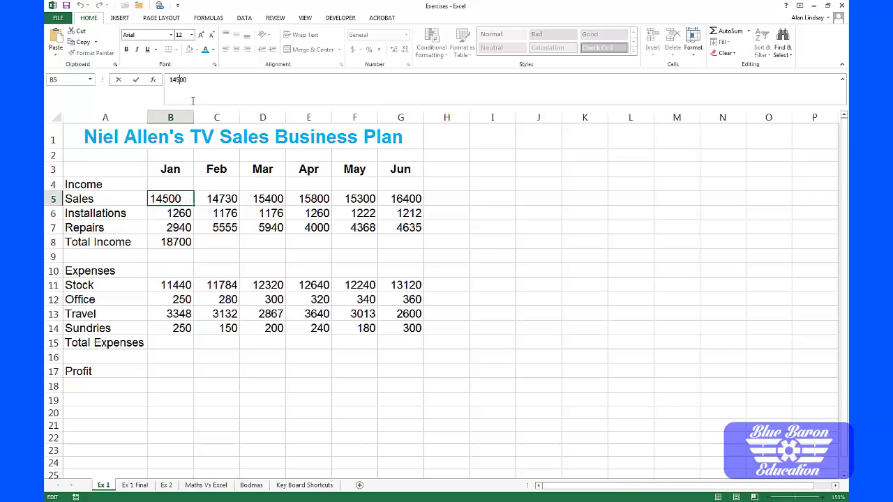
key(BackSpace)
text(3)
key(Return)
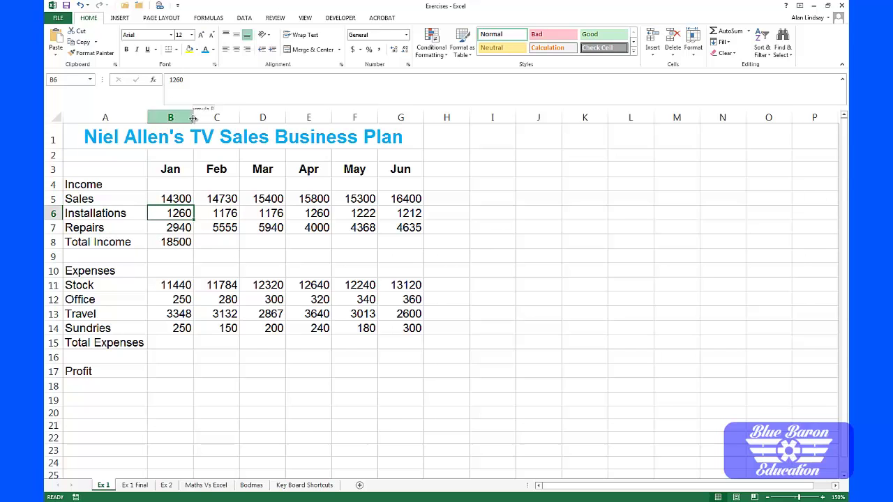
click(176, 244)
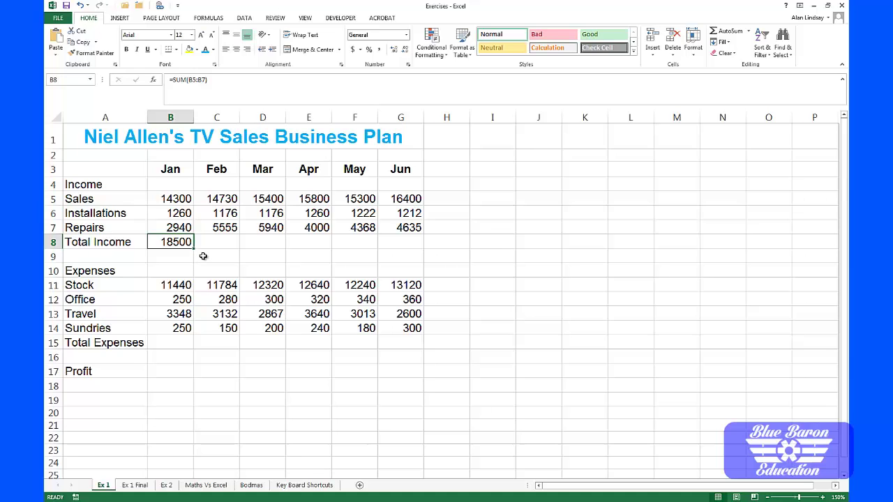
click(203, 256)
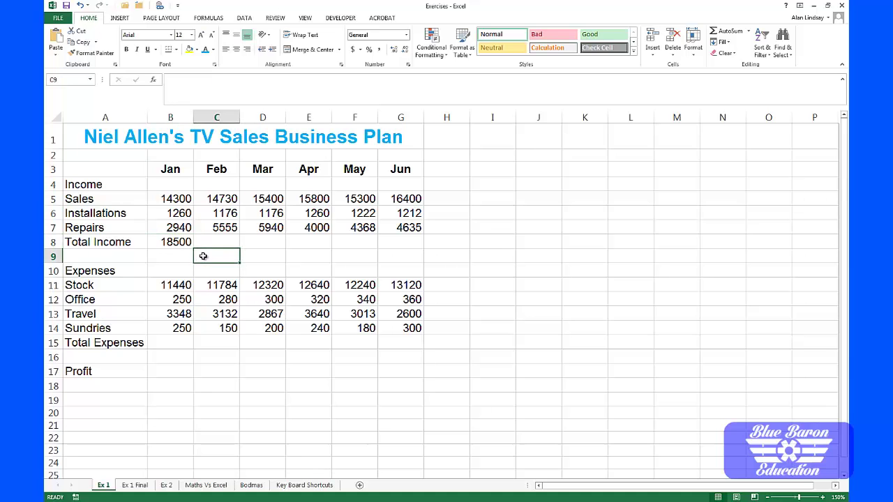
click(183, 244)
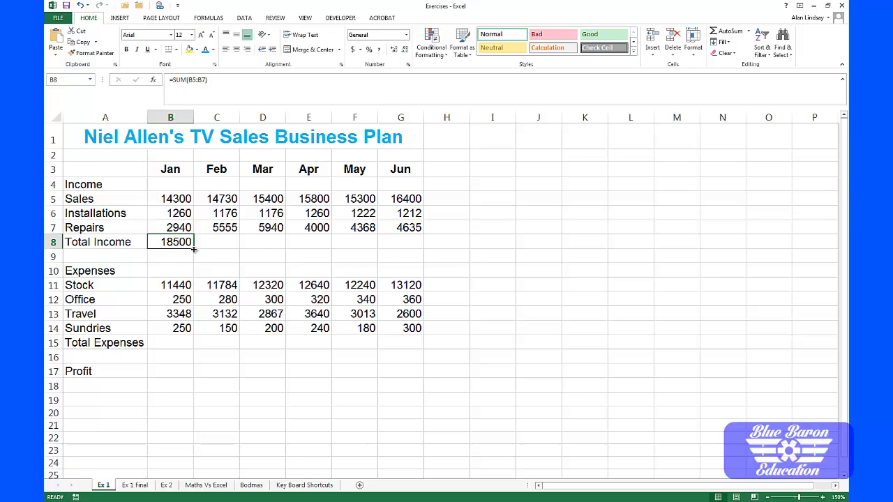
Fill B8's SUM formula across to G8, giving monthly totals from 21461 to 22247.
drag(194, 248, 406, 248)
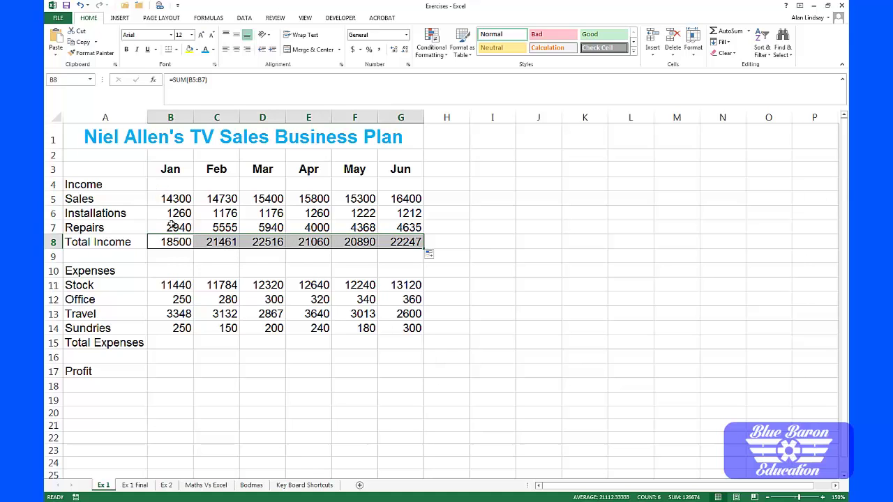
click(458, 253)
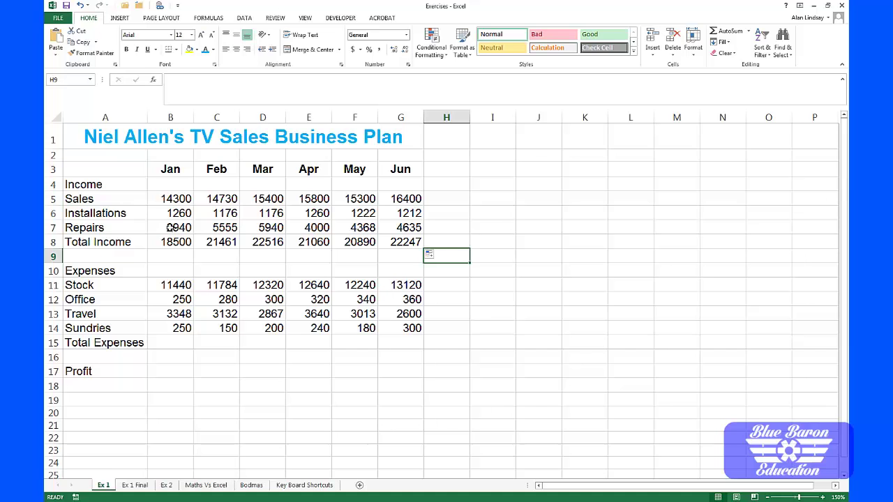
key(Up)
key(Up)
key(Up)
key(Right)
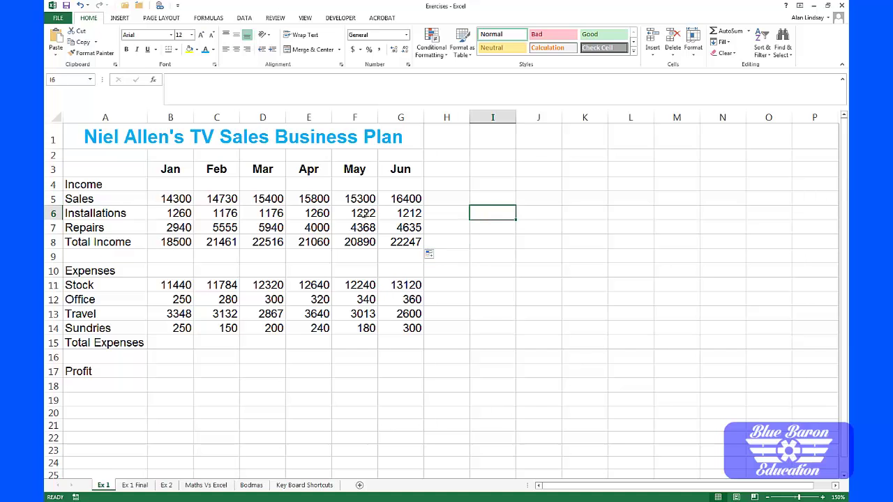
drag(168, 196, 392, 242)
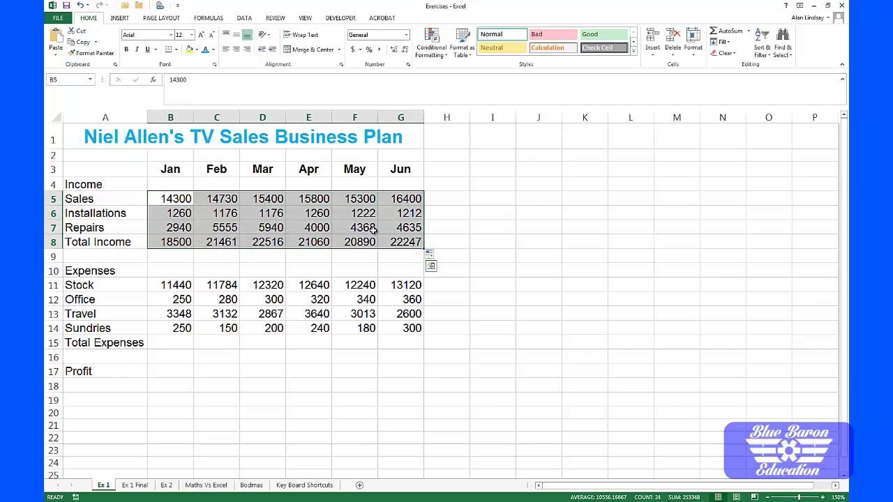
click(380, 51)
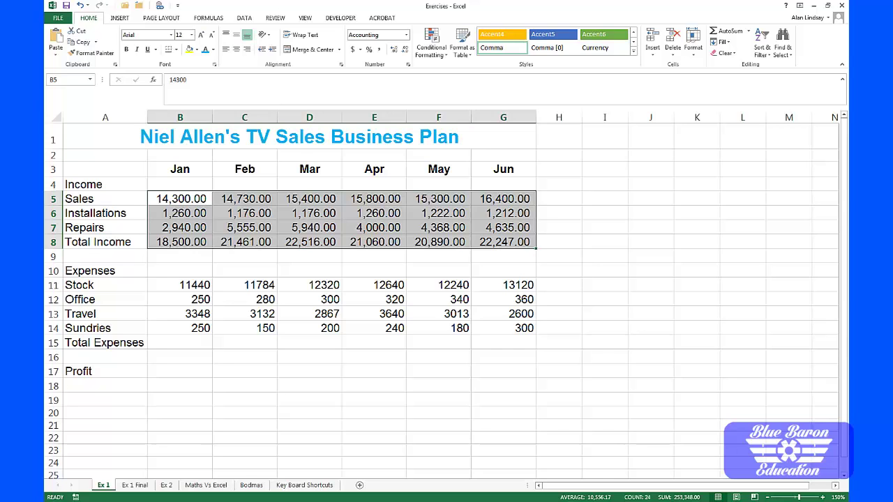
click(80, 6)
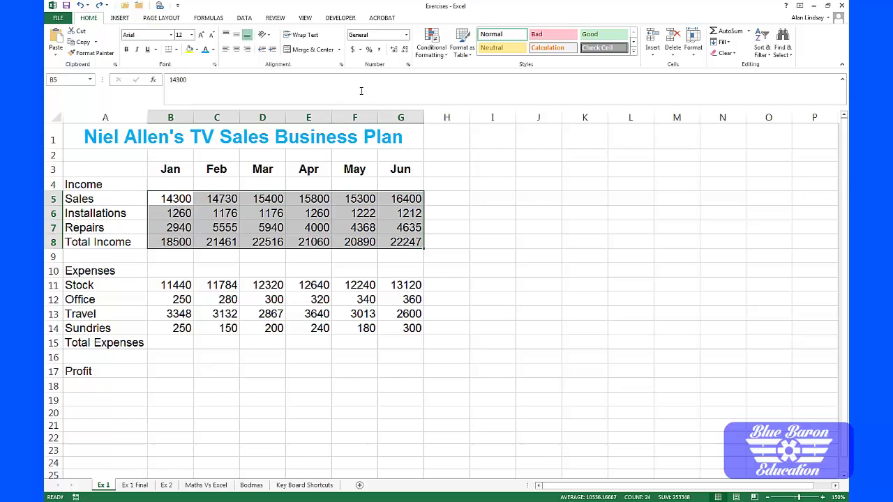
Format the income figures as Number with 0 decimal places and a 1000 separator.
click(409, 65)
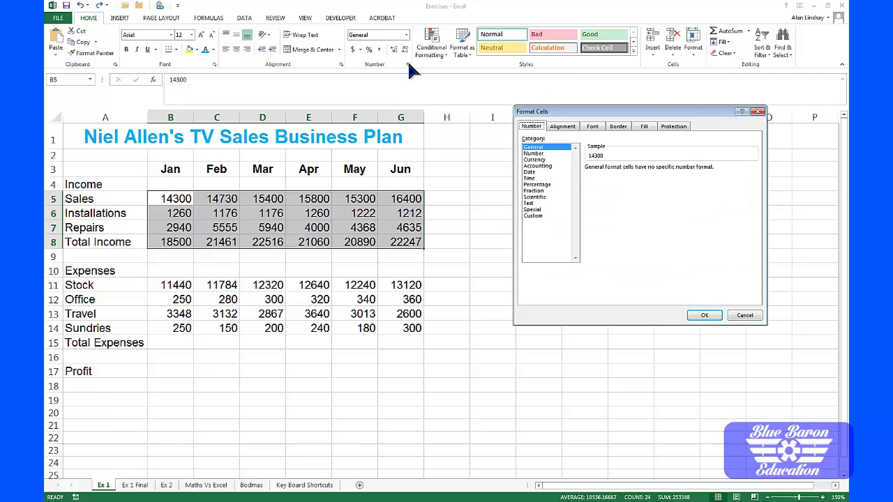
click(537, 154)
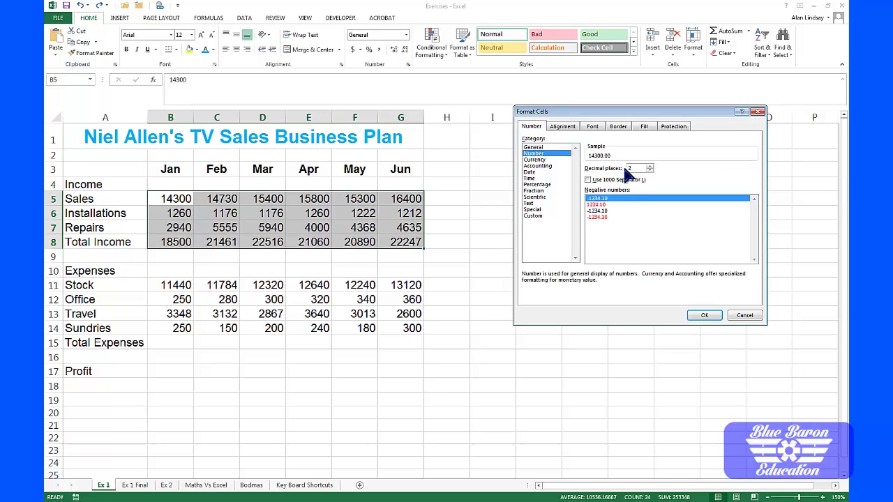
click(650, 170)
click(649, 170)
click(588, 180)
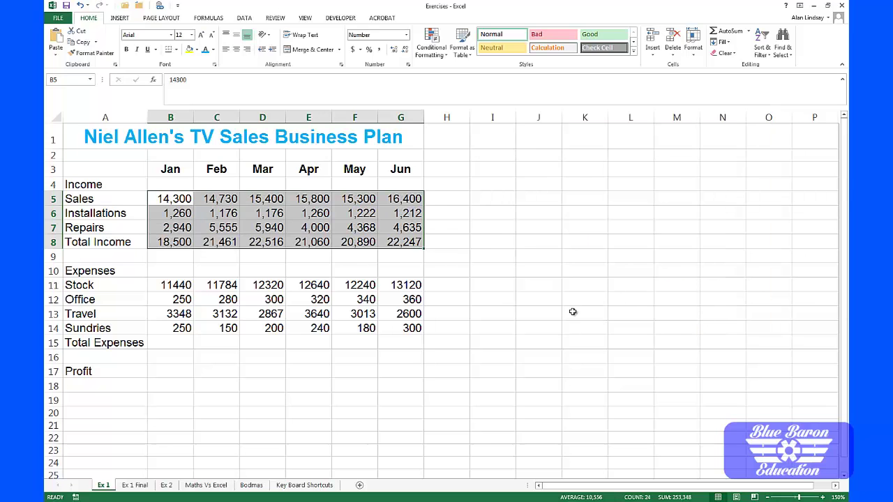
click(704, 315)
Make the Total Income row A8:G8 bold and add a top border.
click(409, 270)
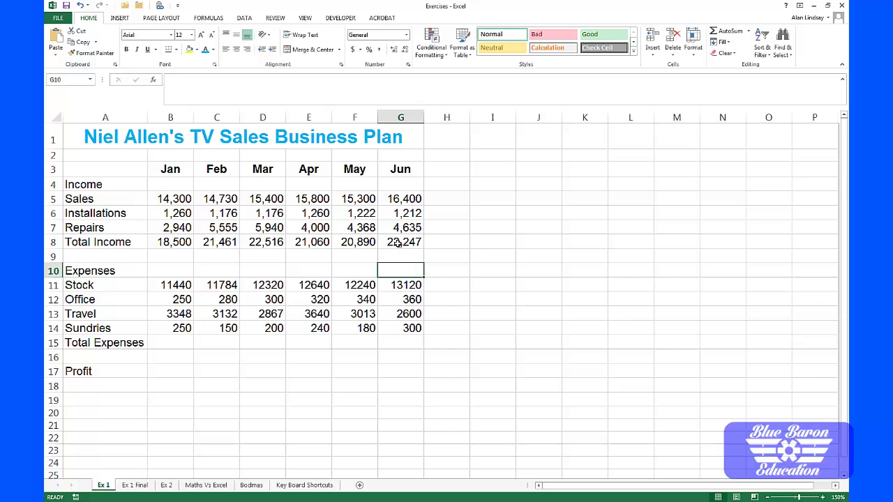
drag(106, 242, 400, 242)
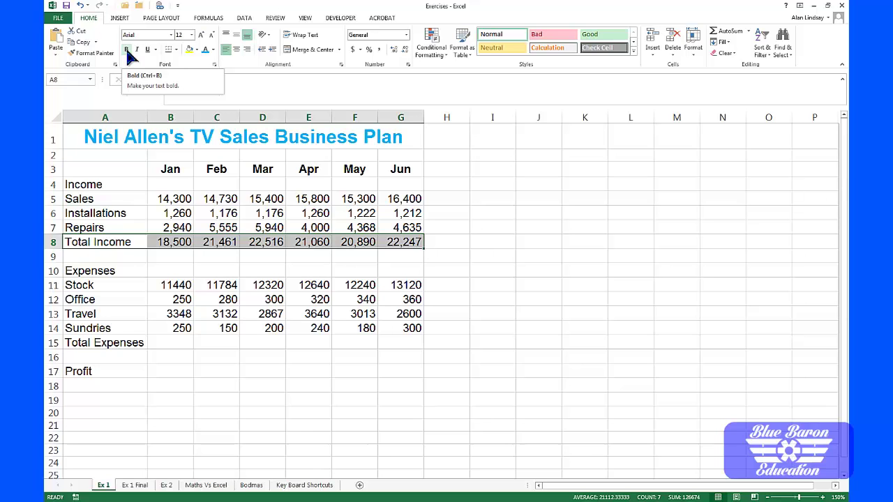
click(128, 52)
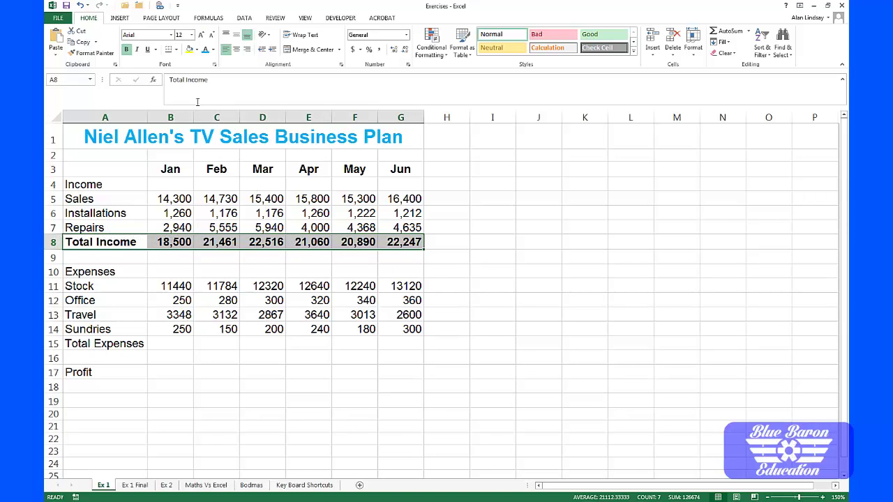
click(177, 51)
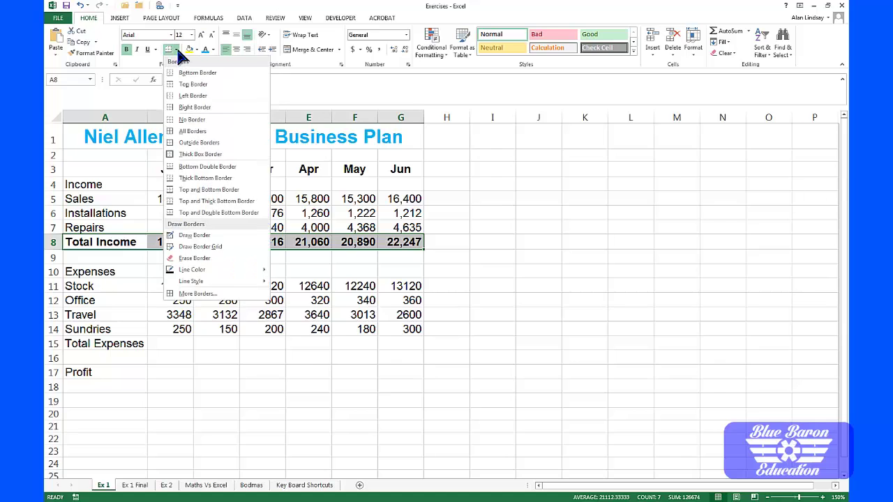
click(191, 85)
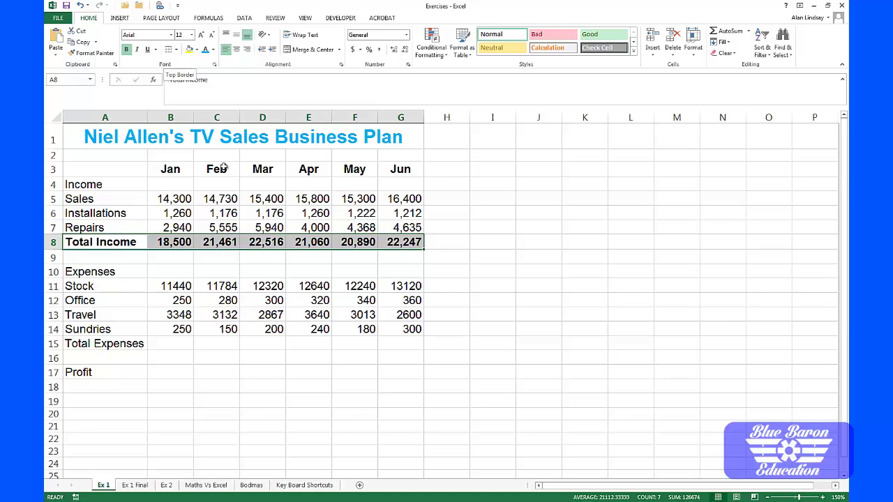
click(442, 176)
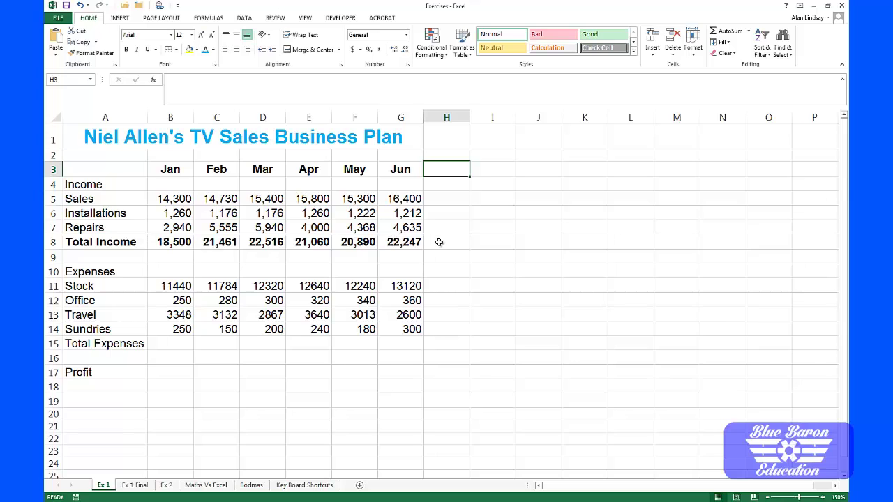
Bold the Income heading in A4 and right-align the Sales, Installations and Repairs labels.
click(99, 184)
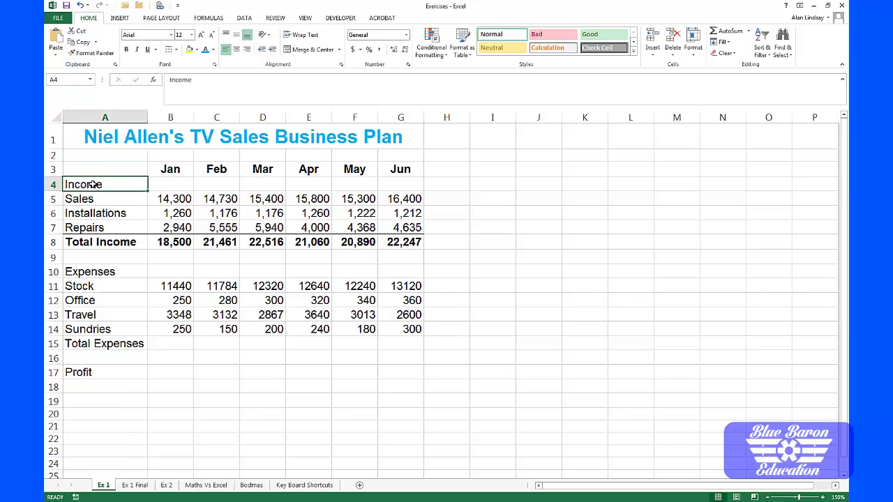
click(127, 50)
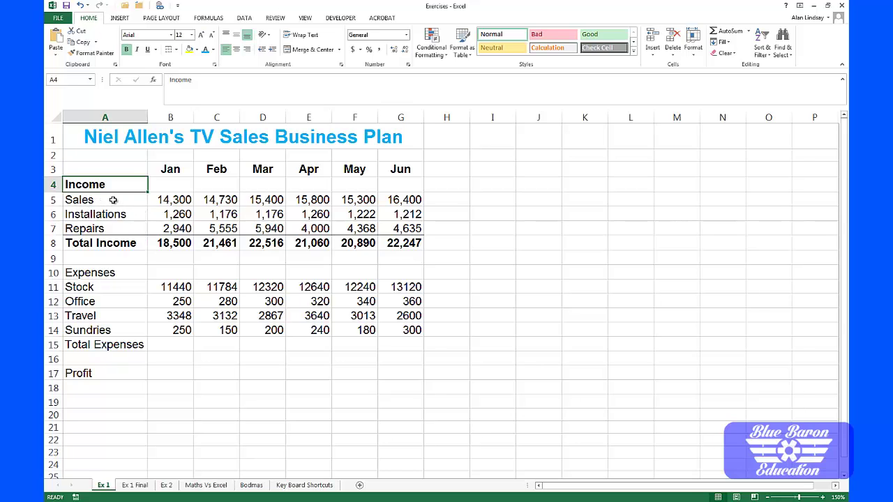
drag(113, 200, 111, 228)
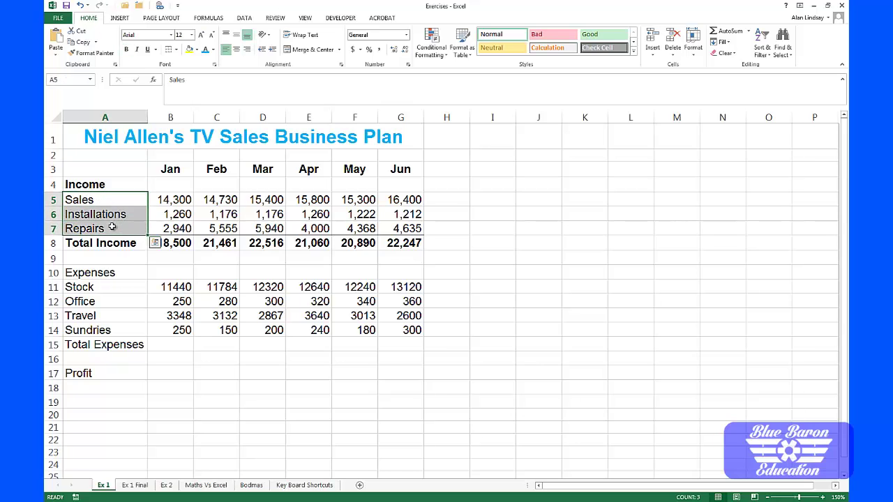
click(247, 48)
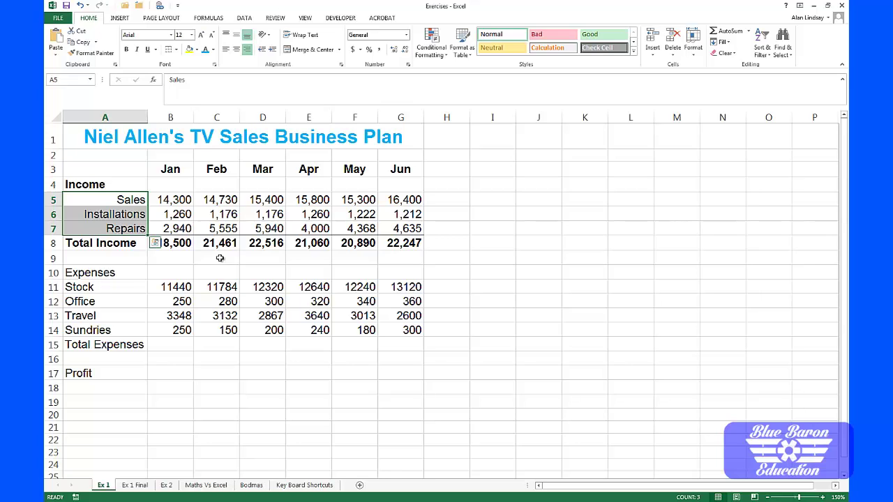
Copy the Income heading's bold formatting onto Expenses in A10 with Format Painter.
click(115, 185)
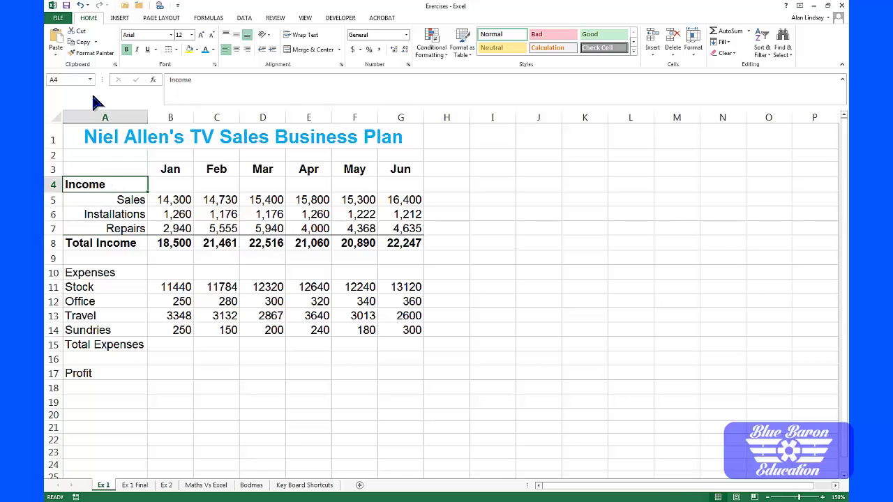
click(95, 54)
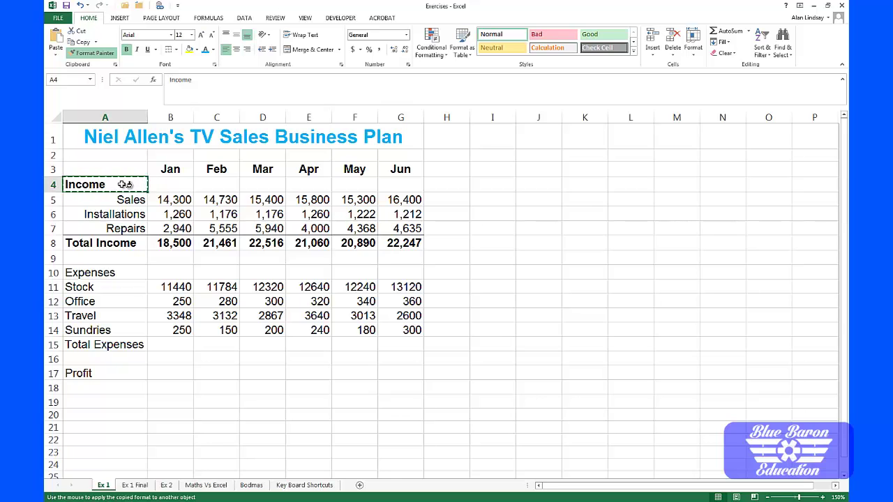
click(84, 273)
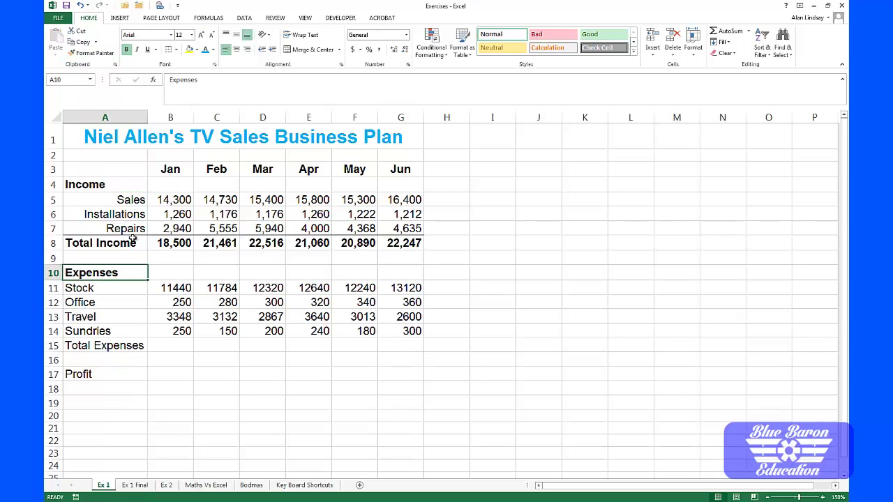
Paint the January Sales number format onto the expense figures in B11:G14.
click(173, 200)
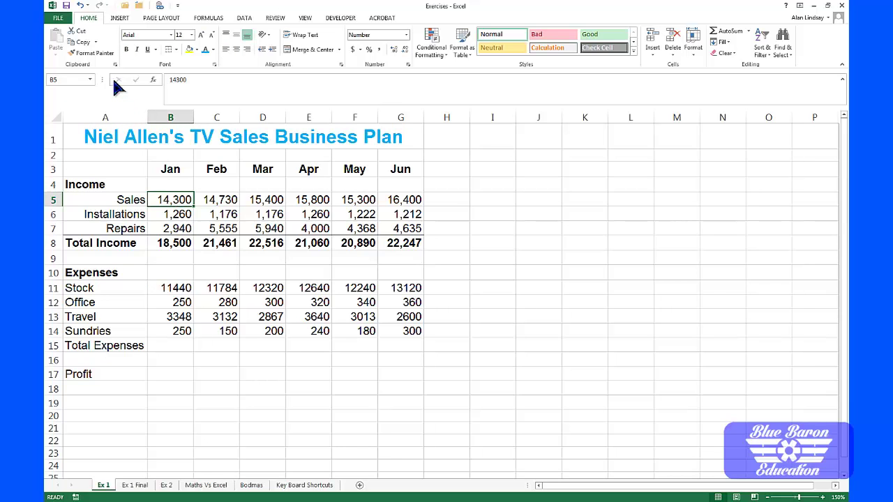
click(98, 55)
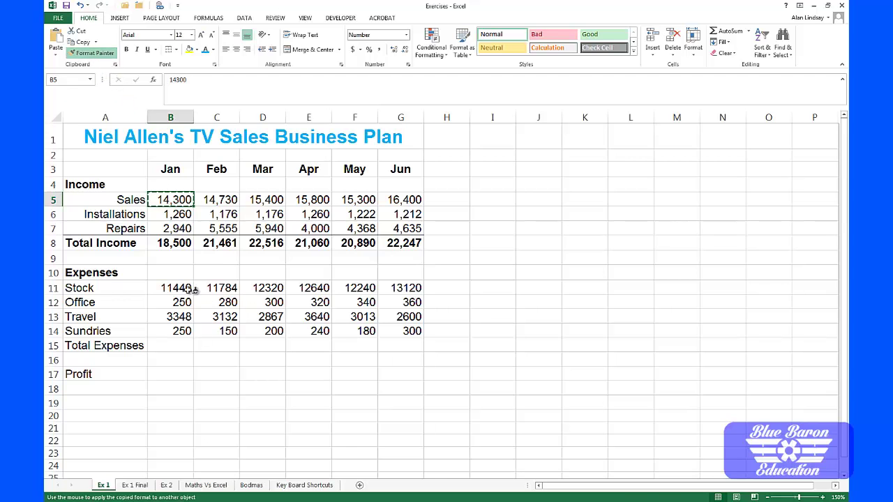
mouse_move(171, 288)
mouse_down()
mouse_move(383, 295)
mouse_move(412, 334)
mouse_up()
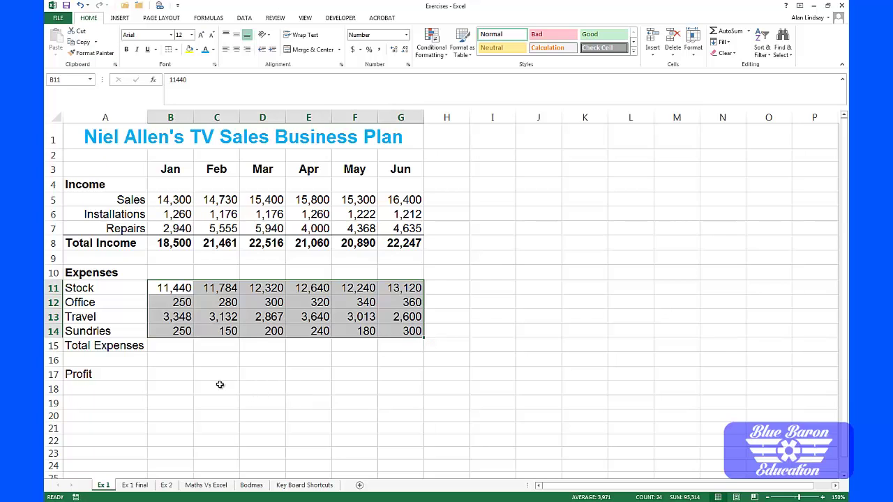
click(167, 347)
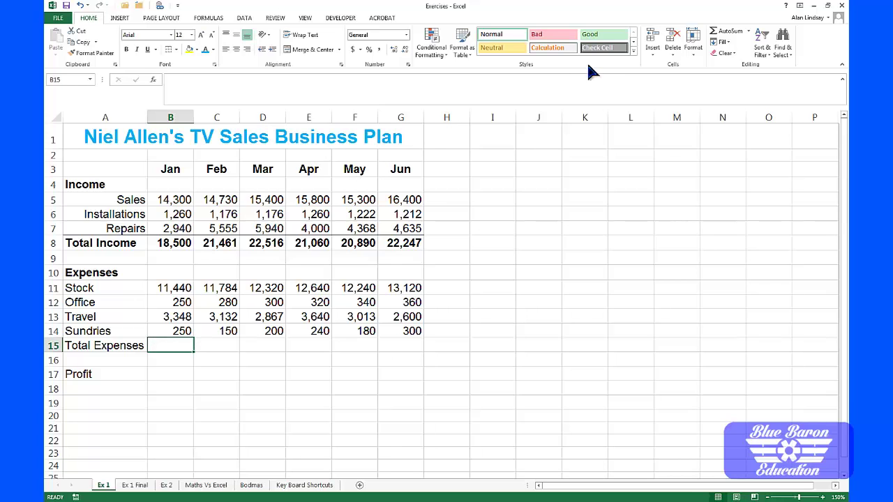
AutoSum January expenses in B15 and give it B8's bold top-bordered format.
click(719, 35)
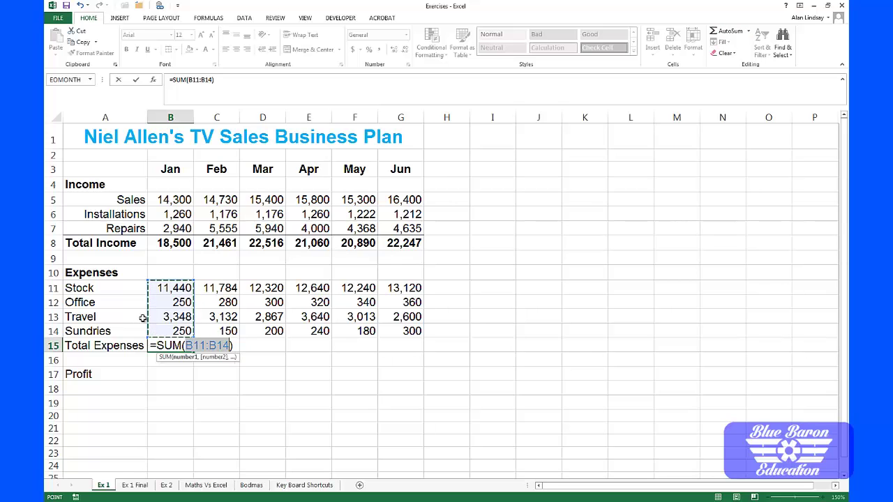
key(Return)
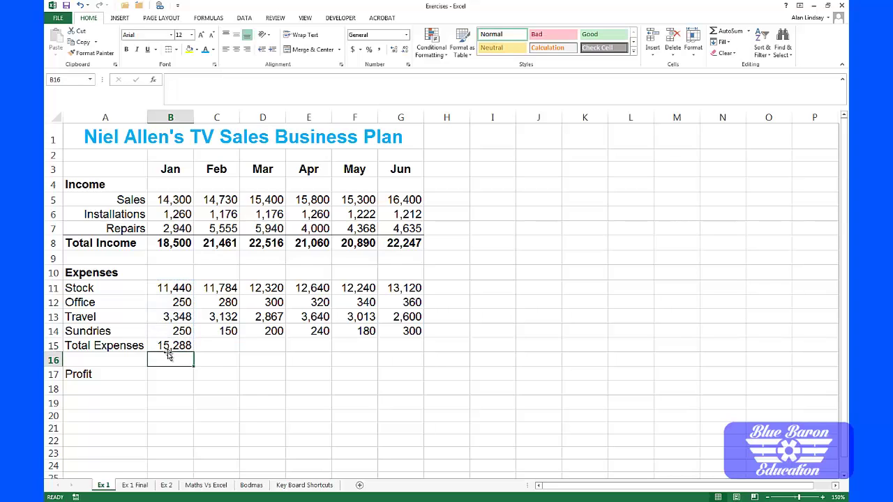
click(182, 244)
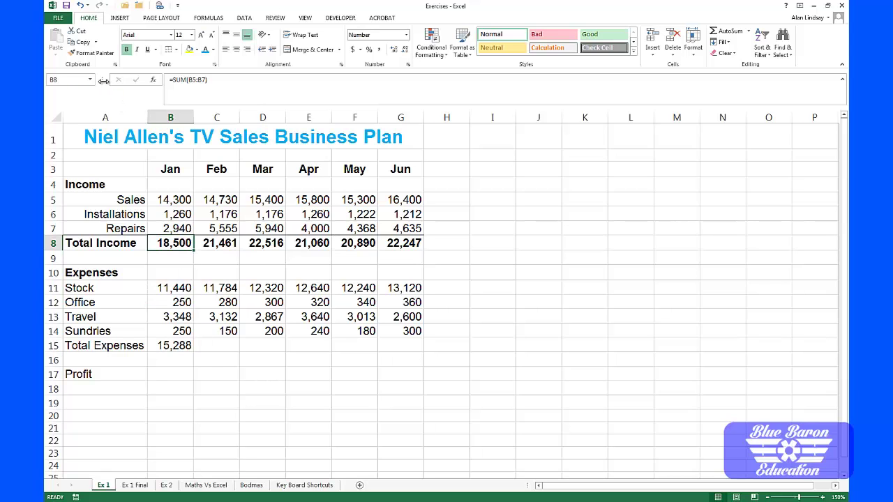
click(92, 54)
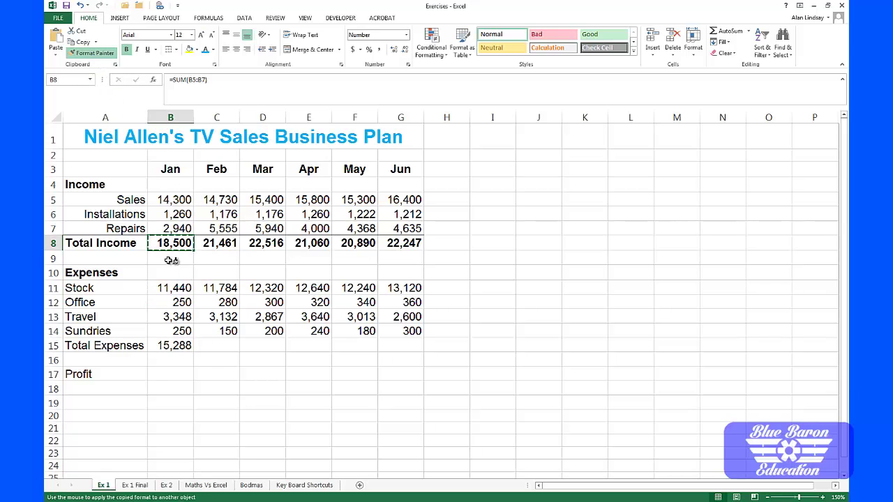
click(178, 346)
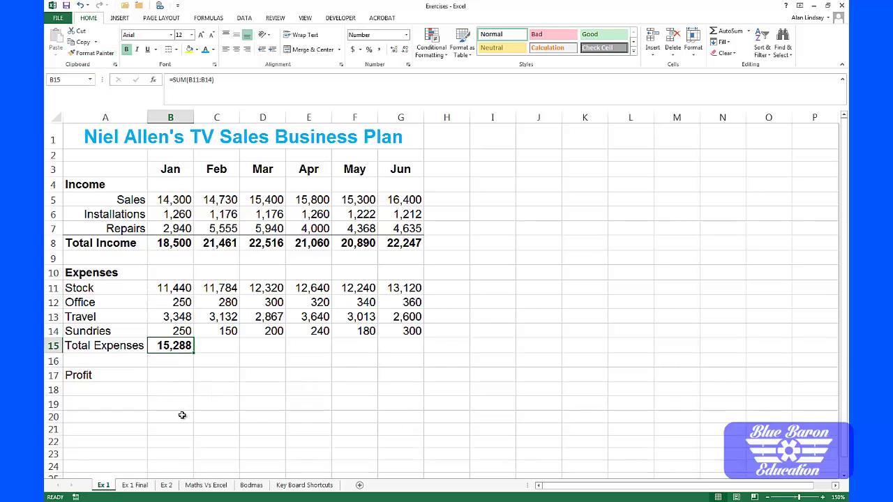
click(182, 416)
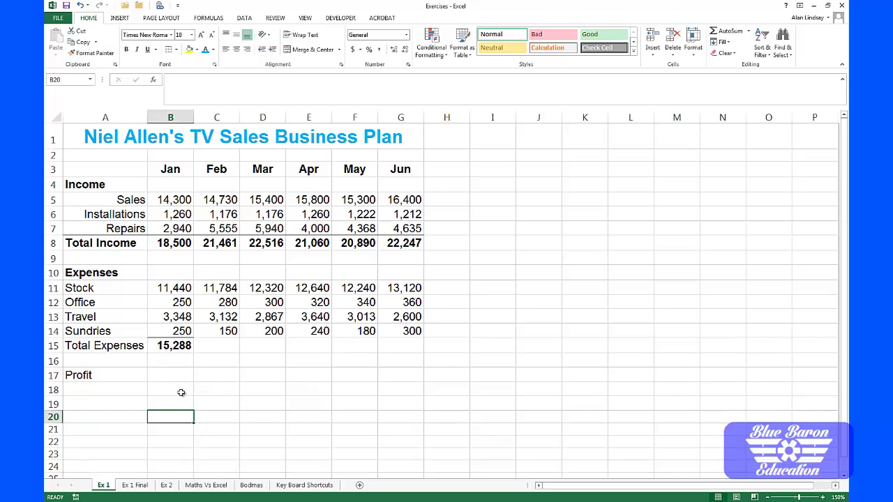
Fill the expenses total across to G15 and copy the Total Income label format onto Total Expenses.
click(171, 344)
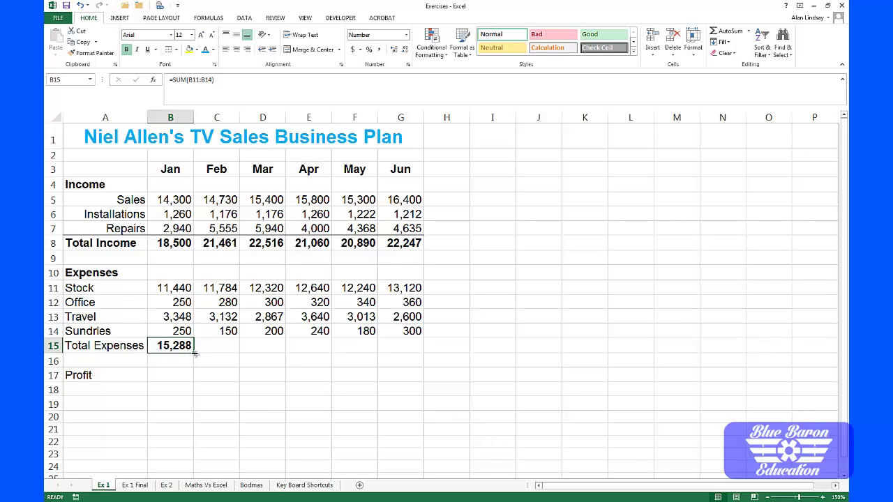
drag(194, 353, 409, 358)
click(216, 404)
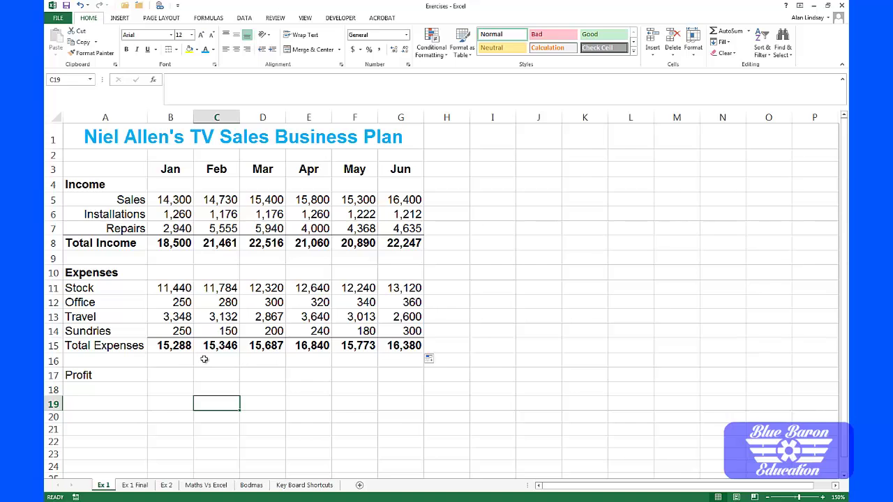
click(105, 245)
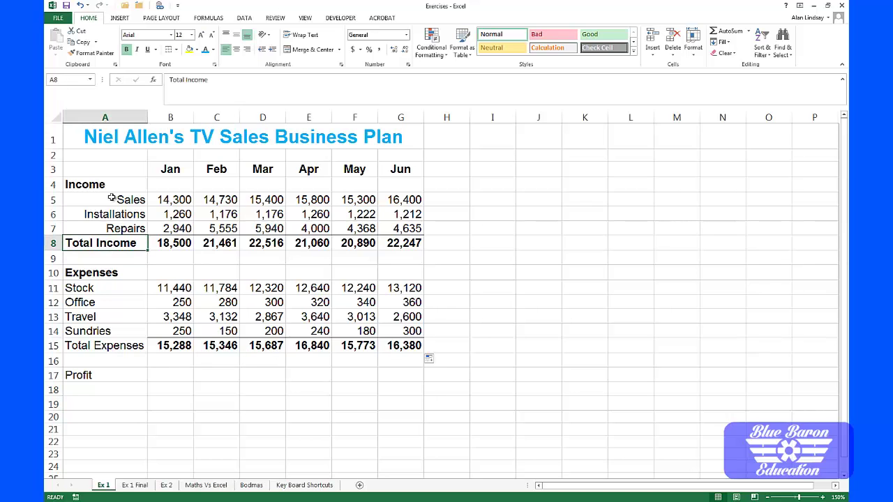
click(91, 53)
click(112, 345)
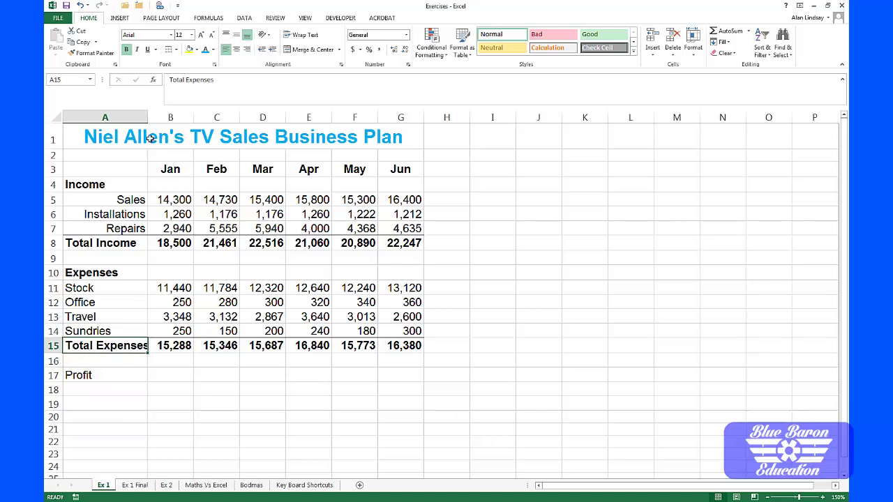
Autofit column A and right-align the Stock, Office, Travel and Sundries labels in A11:A14.
double_click(148, 113)
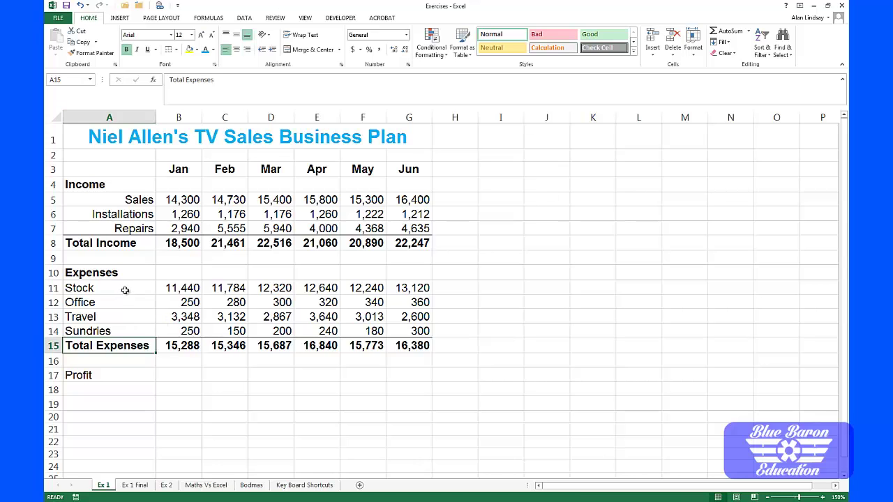
drag(125, 291, 125, 331)
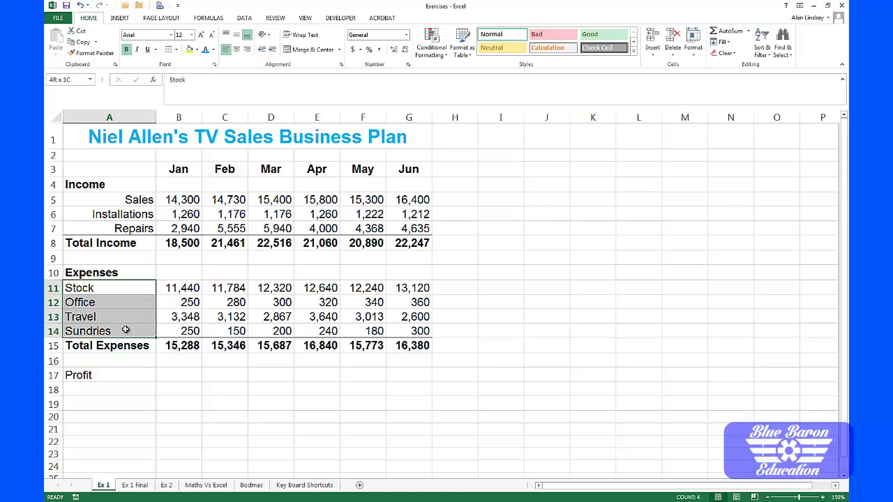
click(248, 49)
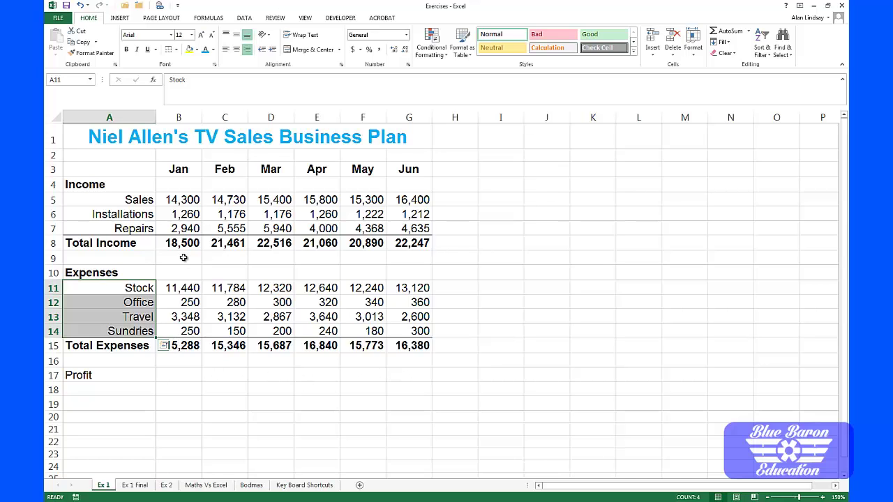
click(181, 378)
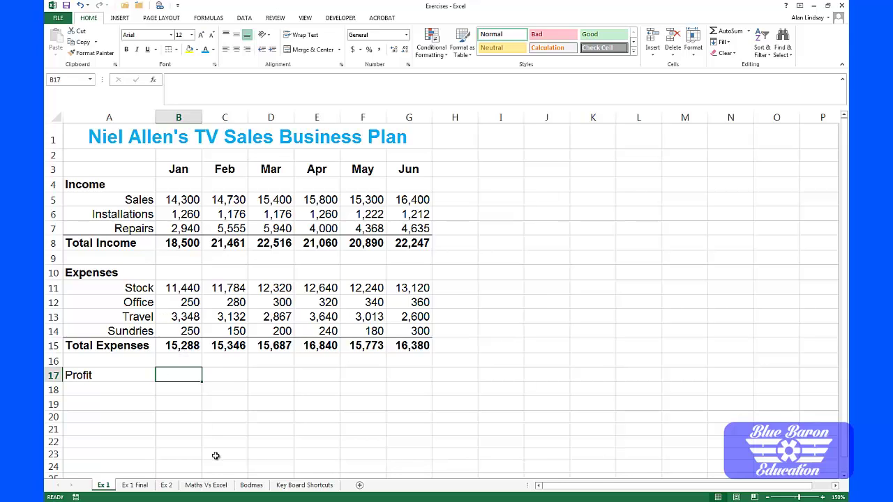
On the Maths Vs Excel sheet, colour the operator symbols in C5:D6 and C7:C8 black.
click(206, 486)
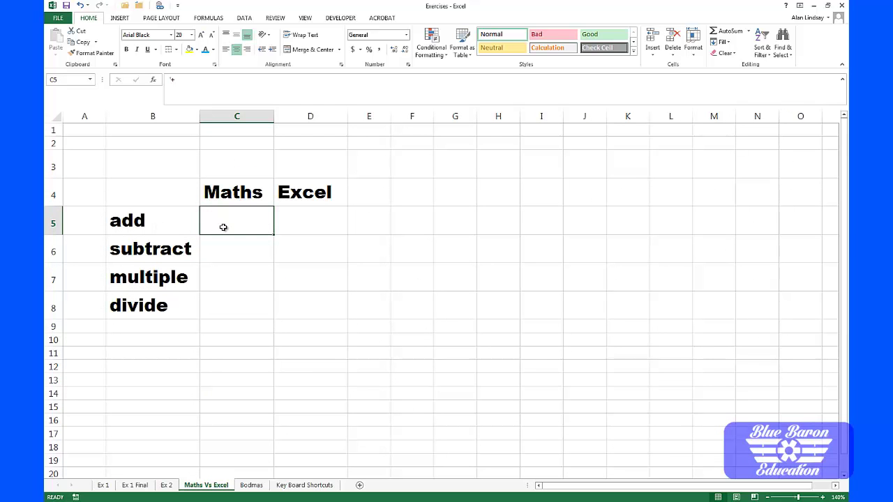
click(212, 50)
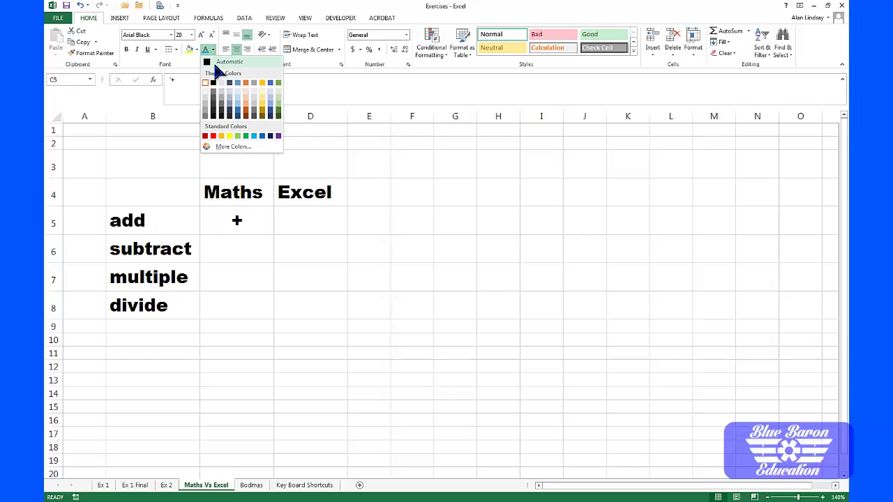
click(214, 83)
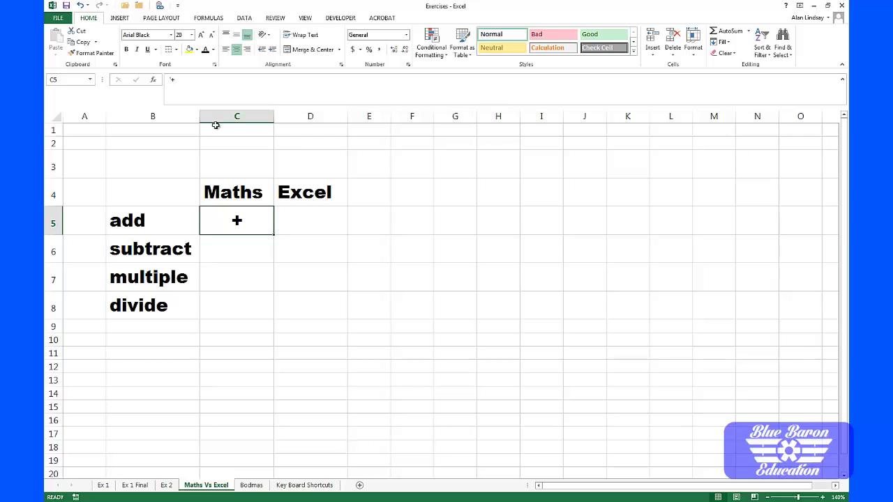
key(Tab)
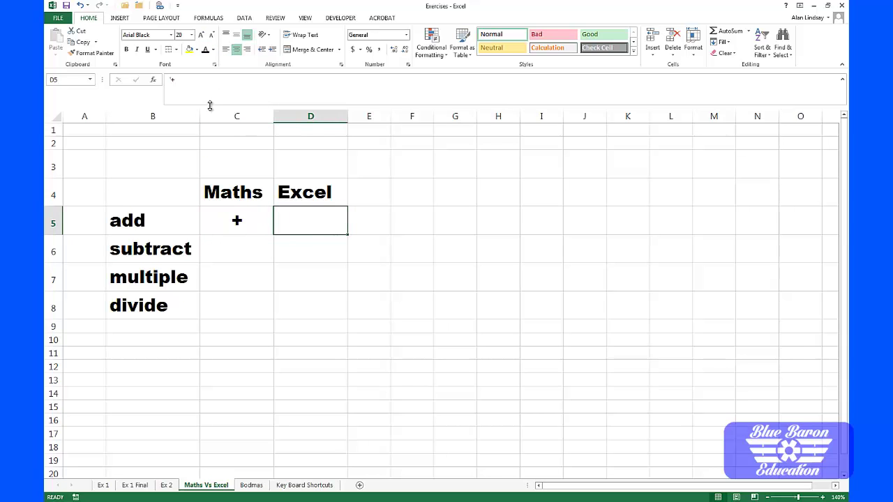
click(205, 50)
key(Return)
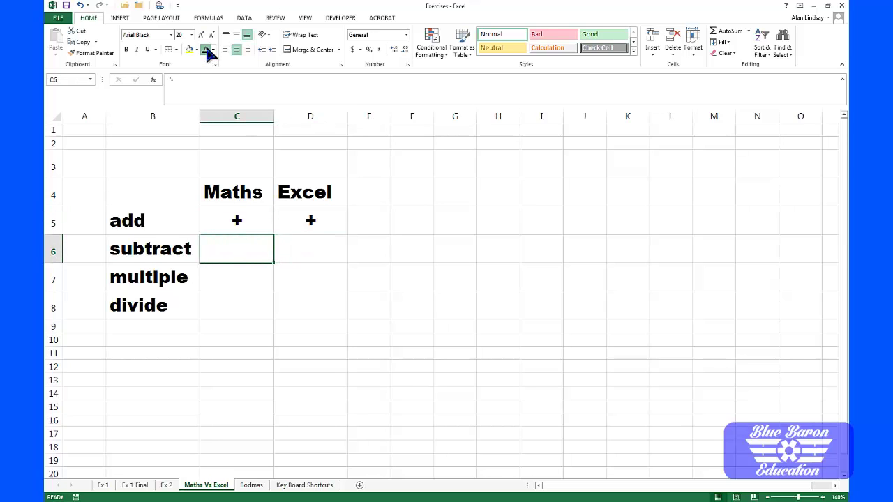
click(206, 50)
key(Tab)
click(207, 50)
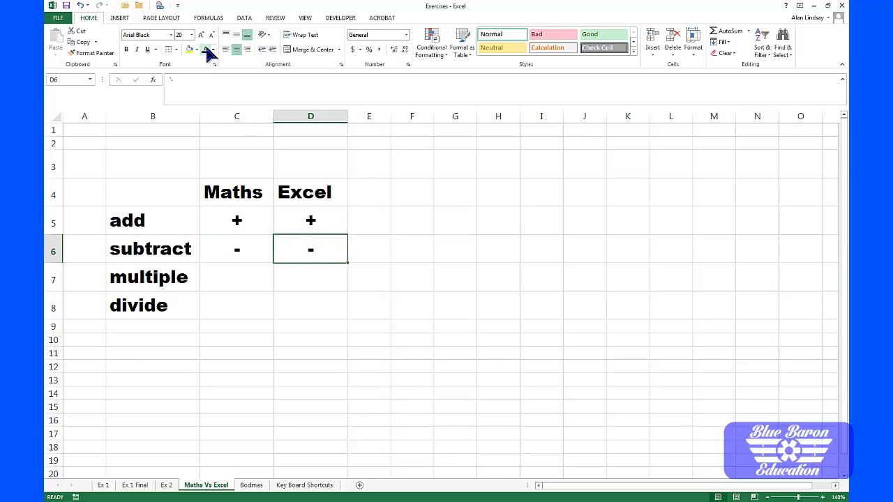
key(Return)
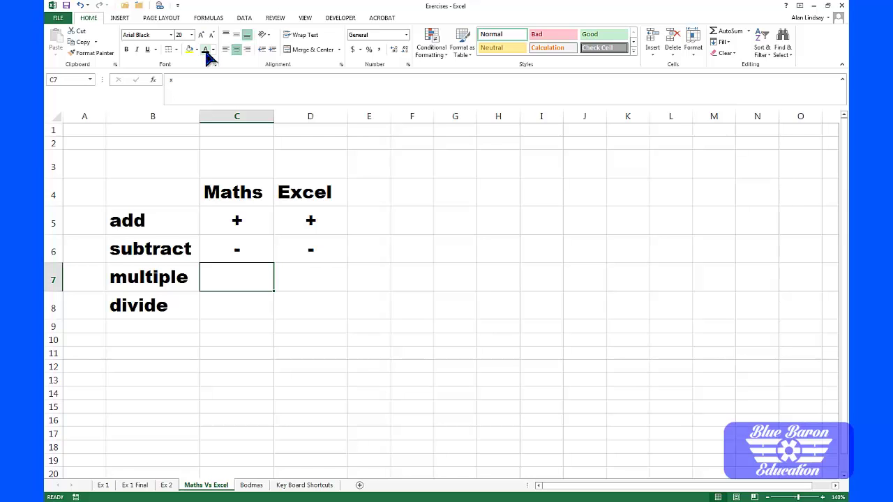
click(205, 50)
key(Return)
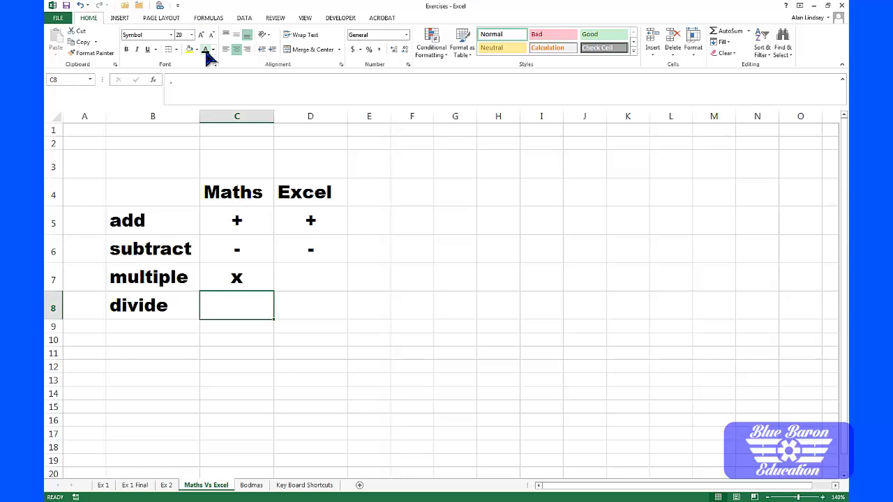
click(206, 53)
Enter * in D7 and '/ in D8 as the Excel multiply and divide operators.
key(Up)
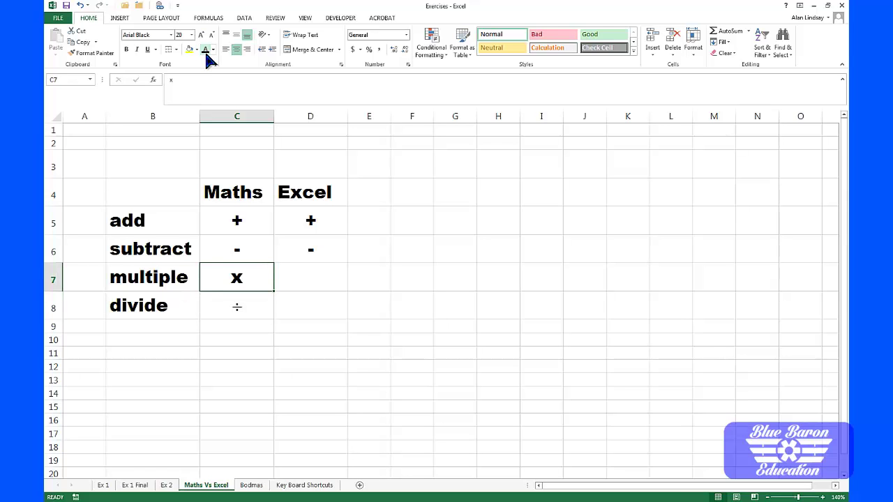
key(Right)
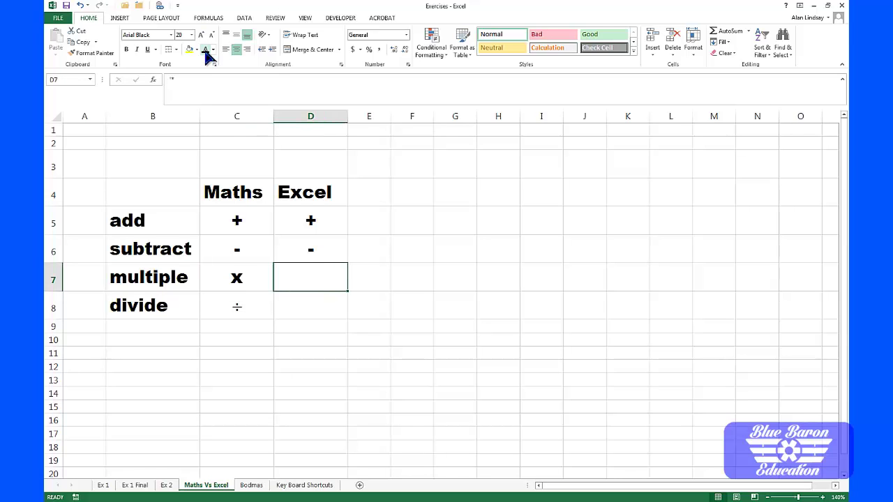
text(*)
key(Return)
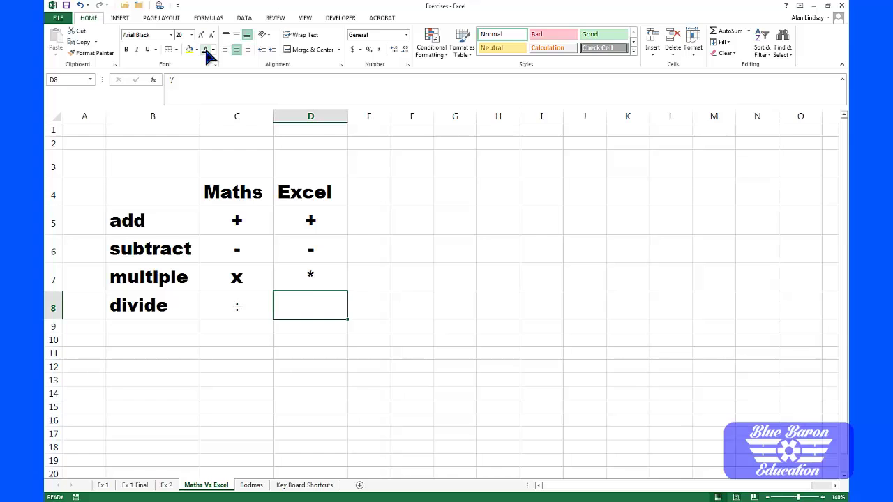
text('/)
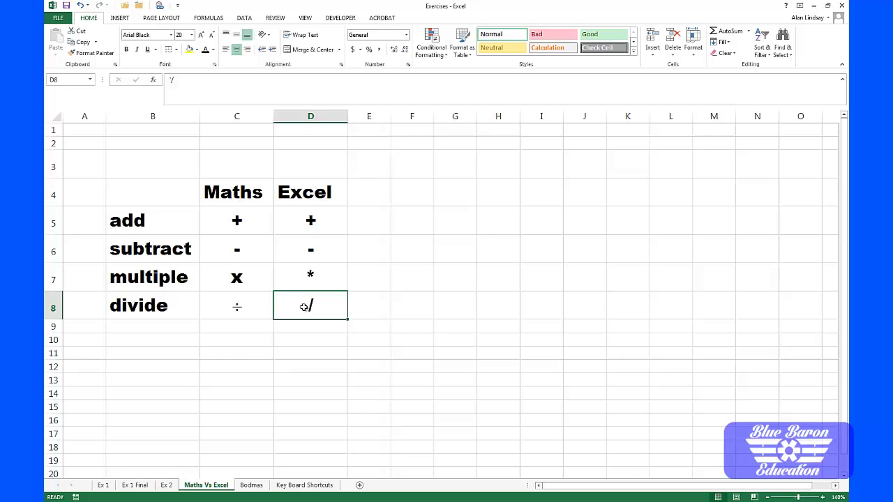
Back on Ex 1, enter =B8-B15 in B17 for a January profit of 3,212.
click(103, 485)
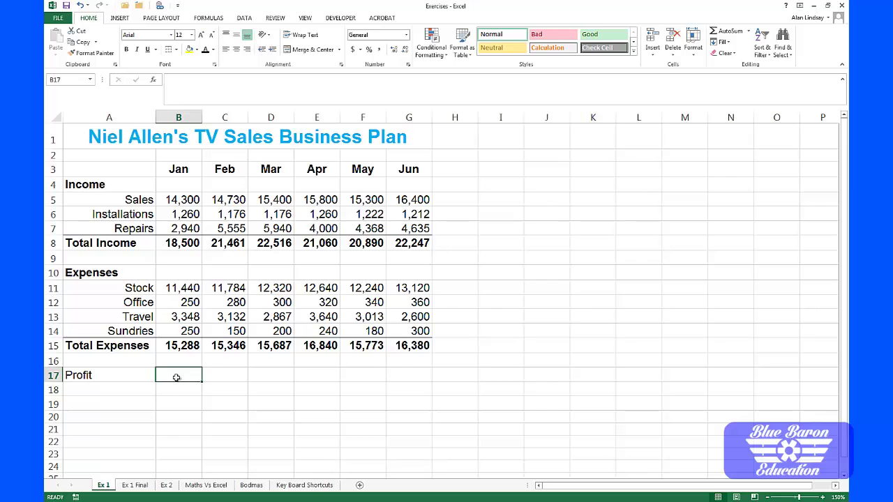
text(=)
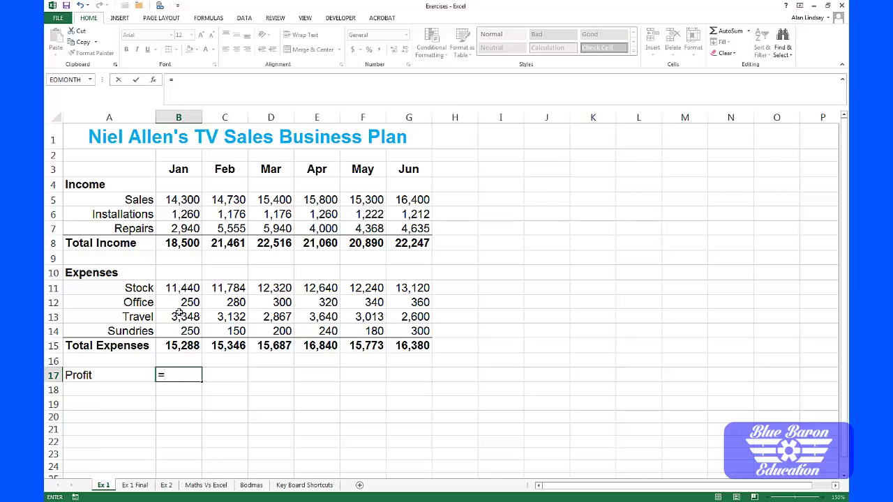
click(179, 241)
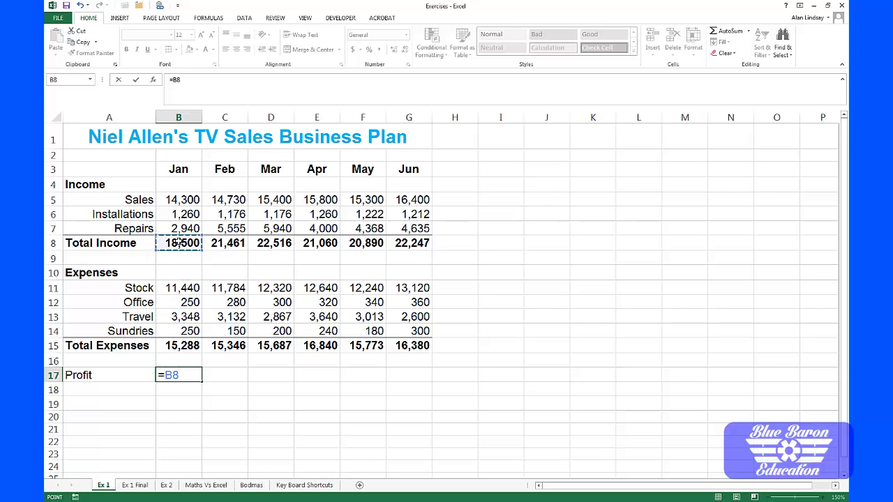
text(-)
click(178, 348)
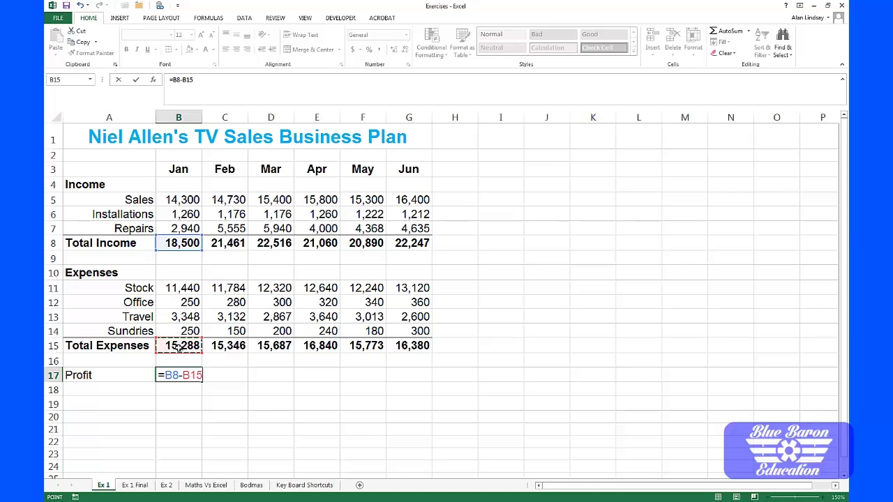
key(Return)
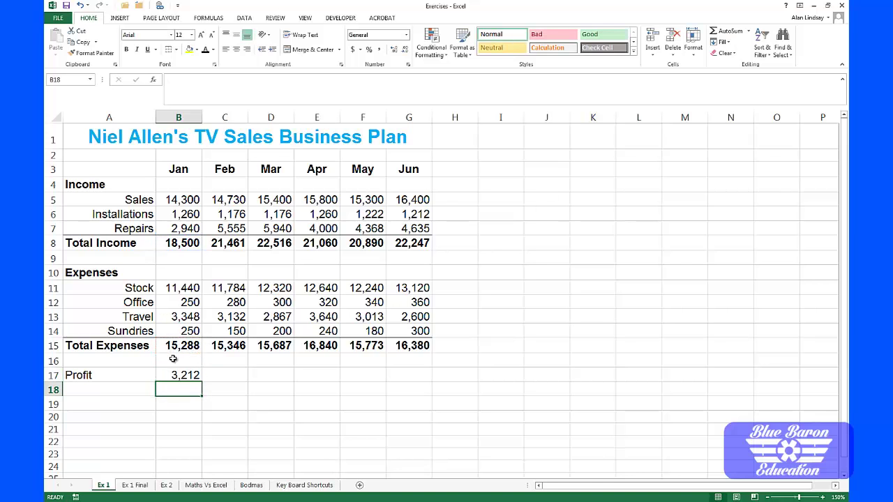
Bold the Jan profit 3,212 in B17 and give it a single top border and a double bottom border.
click(180, 376)
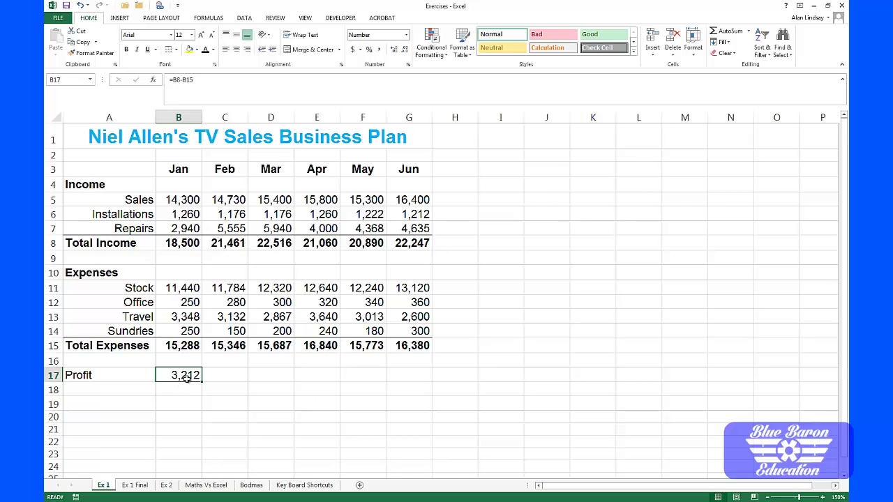
click(127, 50)
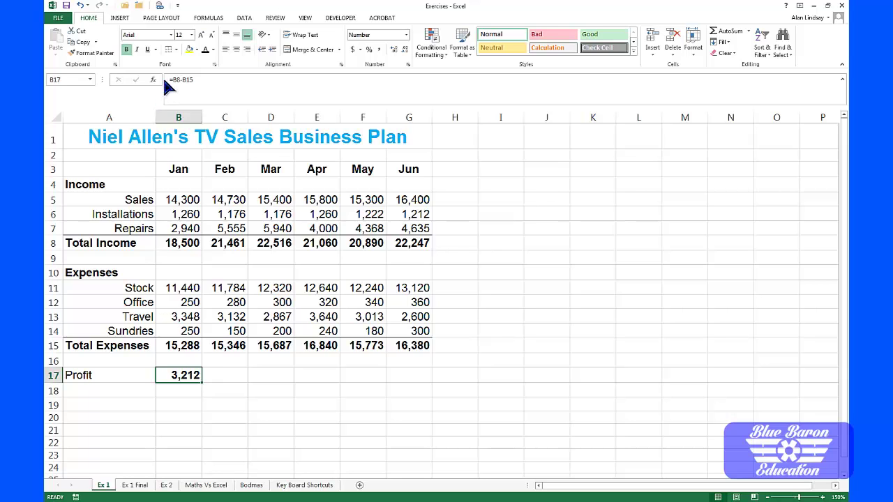
click(176, 50)
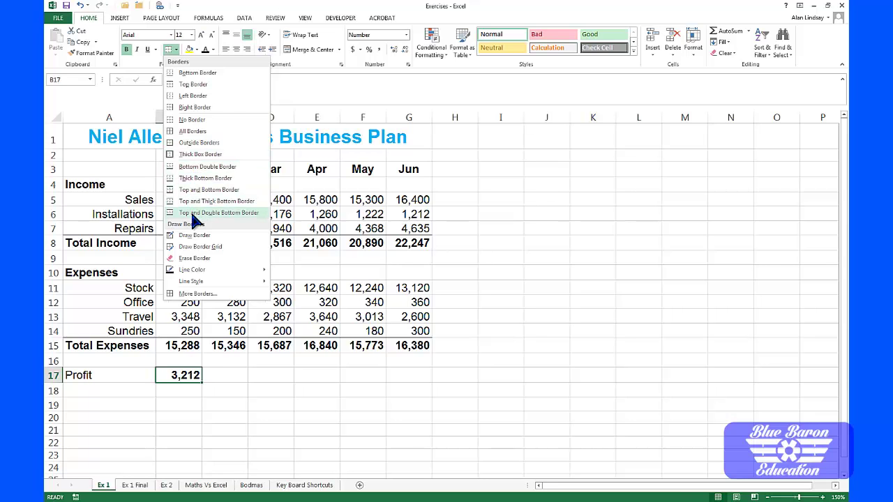
click(189, 294)
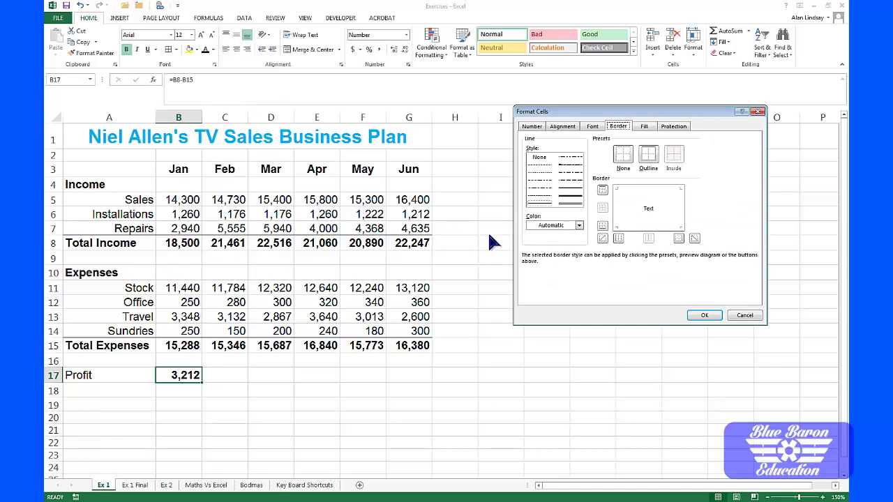
click(542, 203)
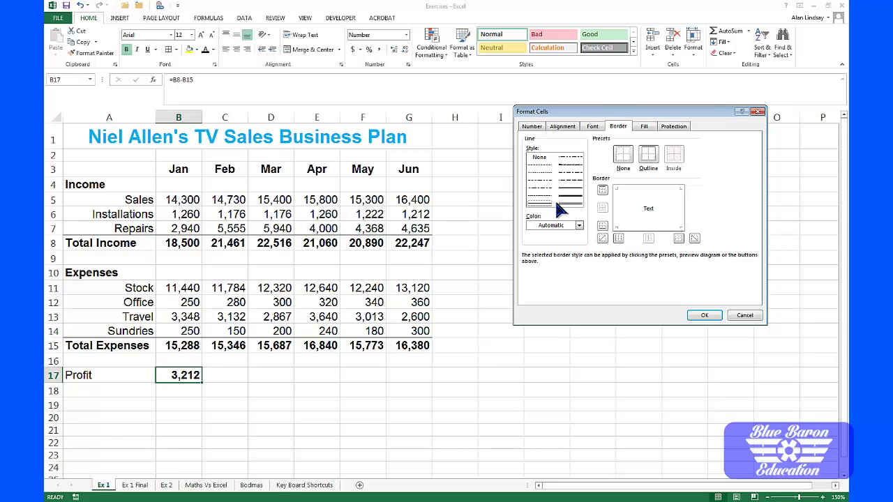
click(603, 191)
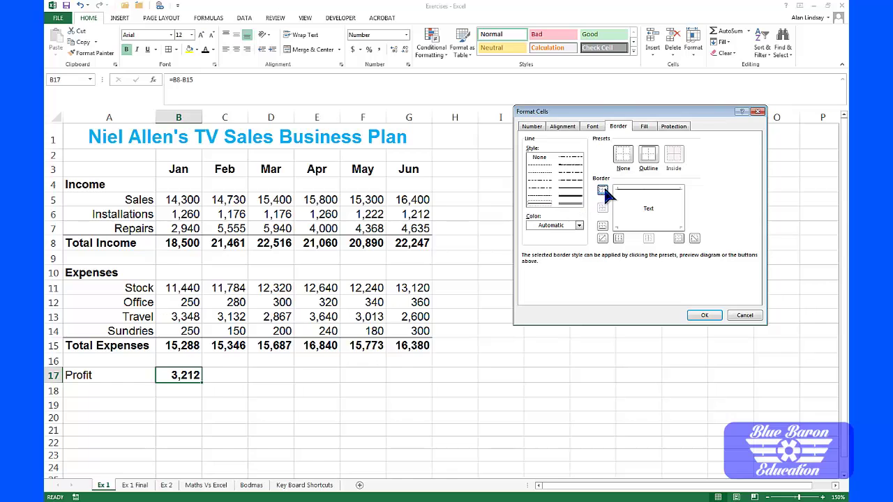
click(572, 202)
click(603, 226)
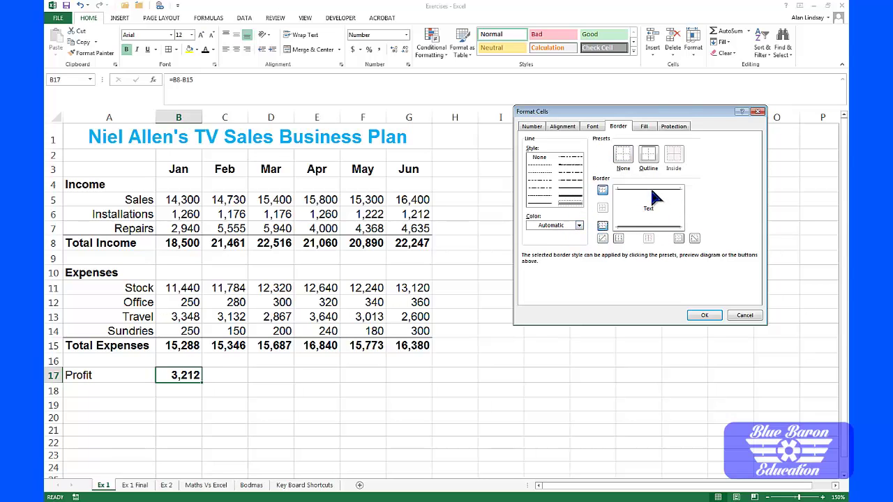
click(706, 315)
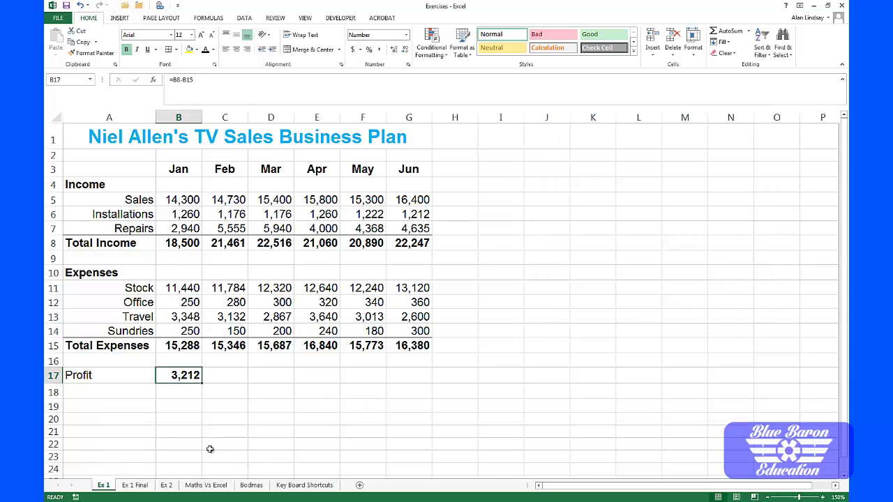
click(210, 434)
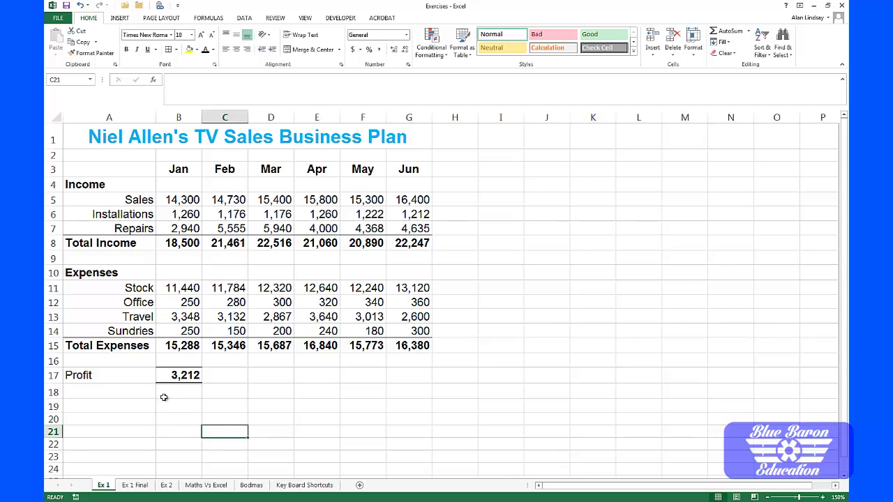
Fill the B17 profit formula across to G17, giving profits through 5,867 in Jun.
click(181, 376)
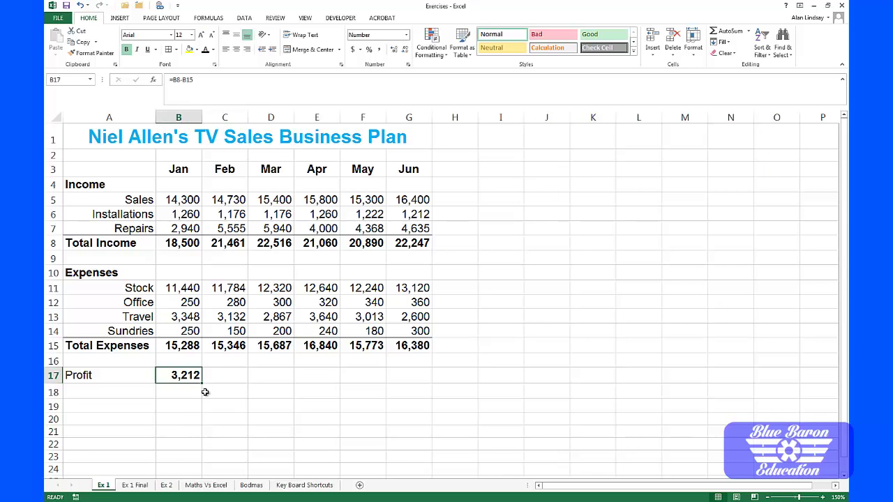
drag(202, 383, 421, 383)
click(318, 429)
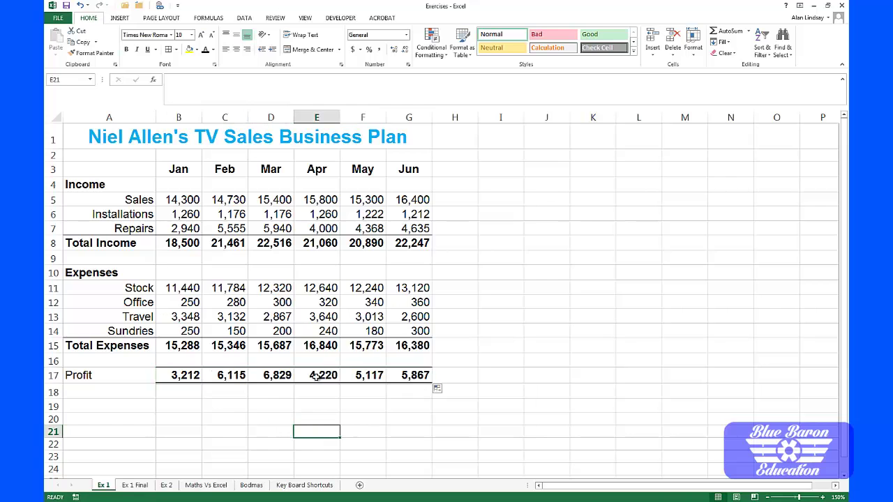
Give the Profit row Top and Double Bottom Borders and bold the Profit label in A17.
click(114, 376)
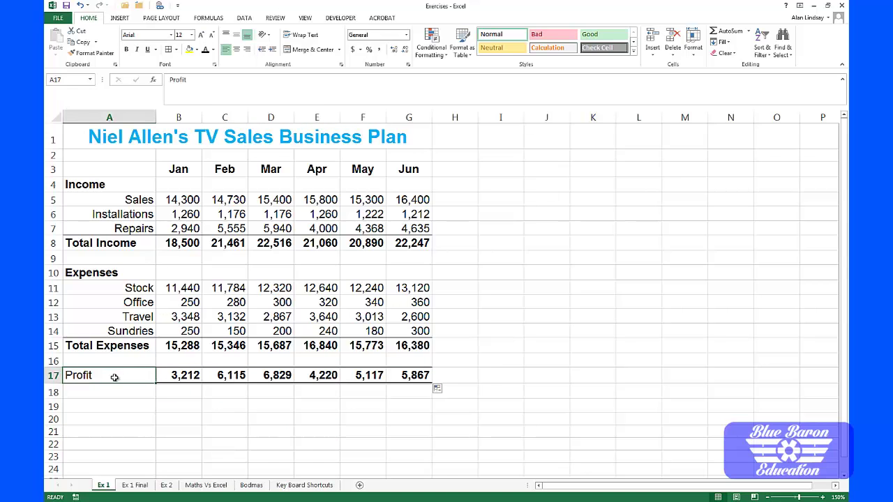
click(176, 50)
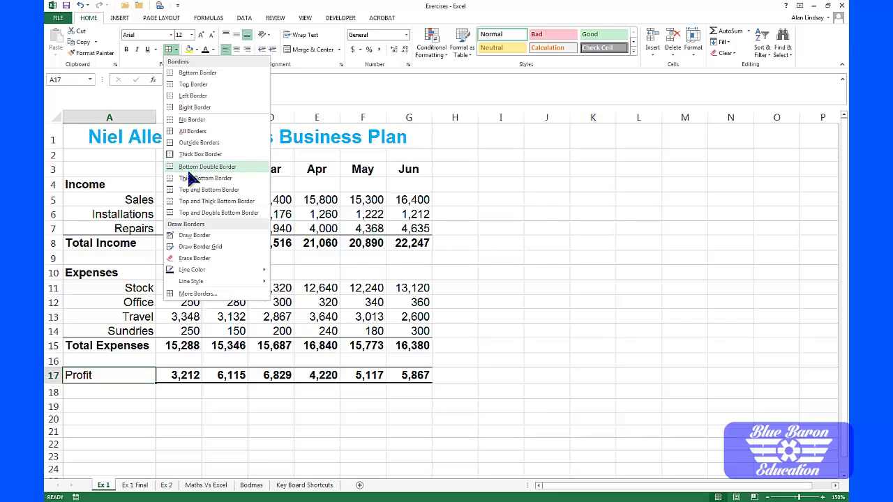
click(222, 213)
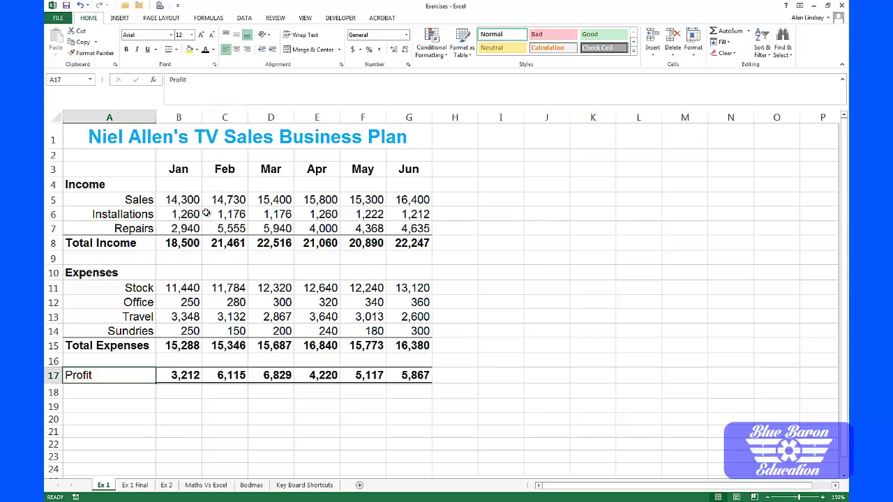
click(126, 49)
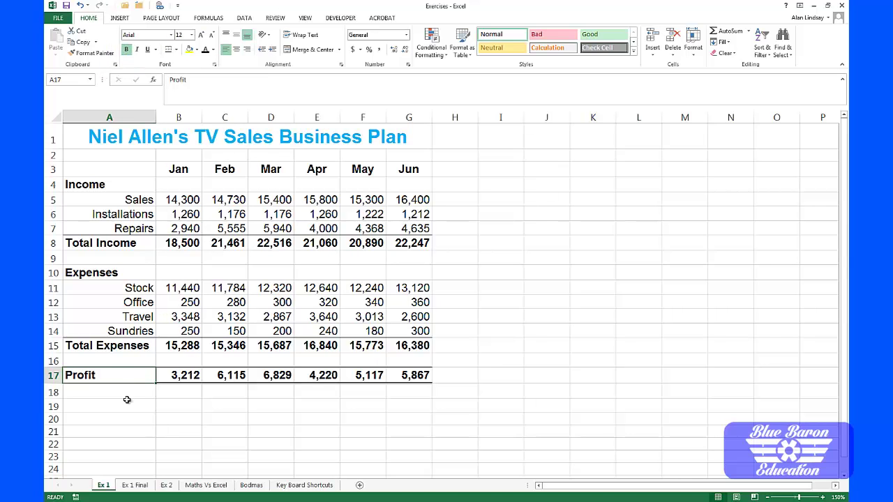
click(125, 421)
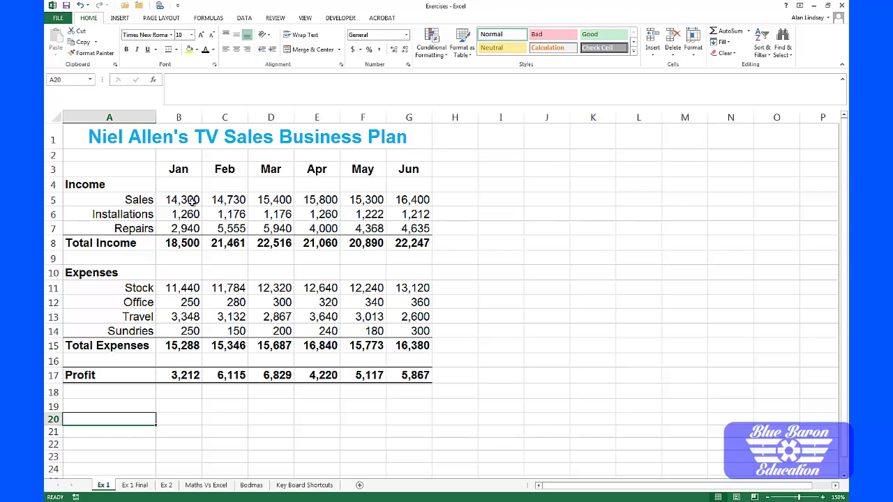
Enter 'Blue Baron's Business Services' in the right section of the page header.
click(120, 18)
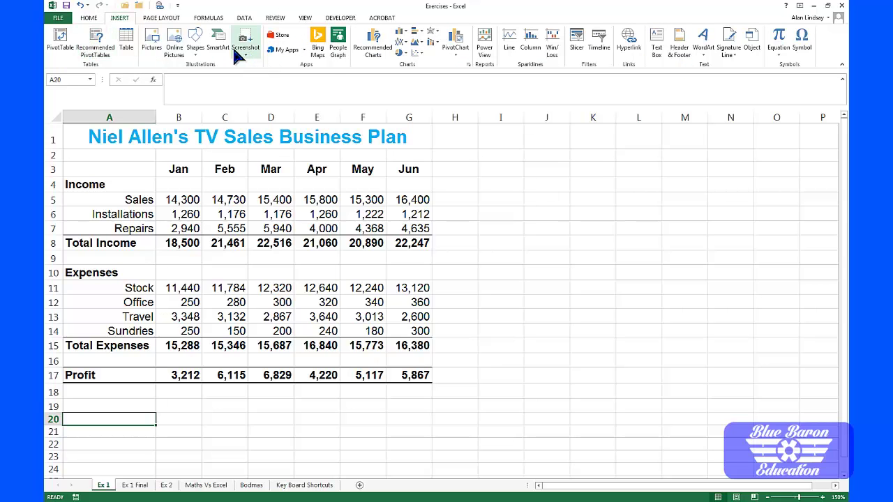
click(680, 49)
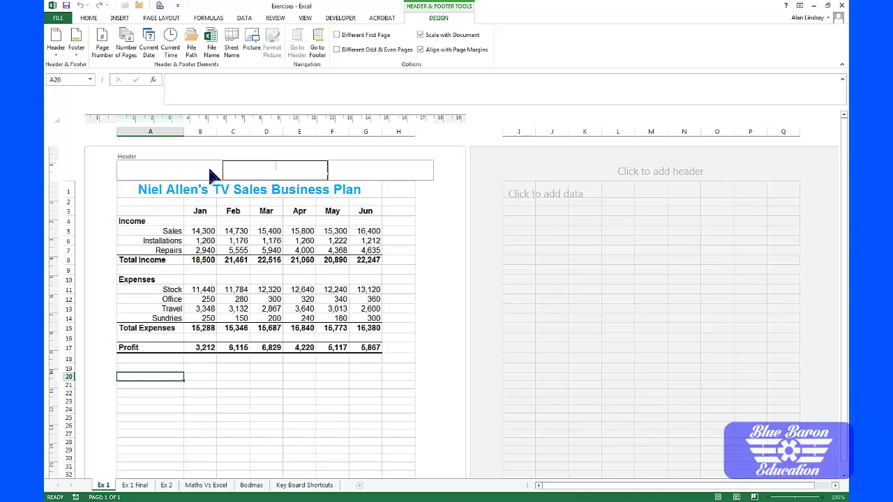
click(371, 170)
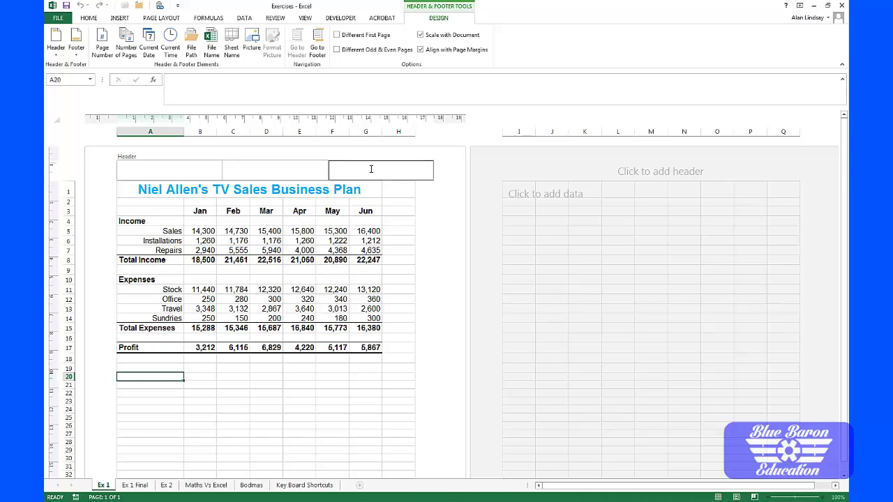
text(Blue Baron's Business Services)
Format the header text in Back to Black Demo font, size 12, coloured blue.
drag(343, 166, 438, 167)
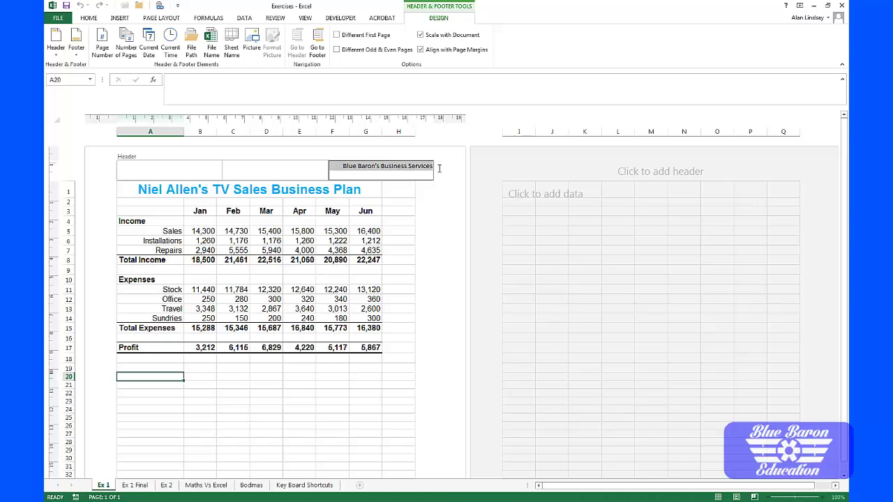
click(94, 19)
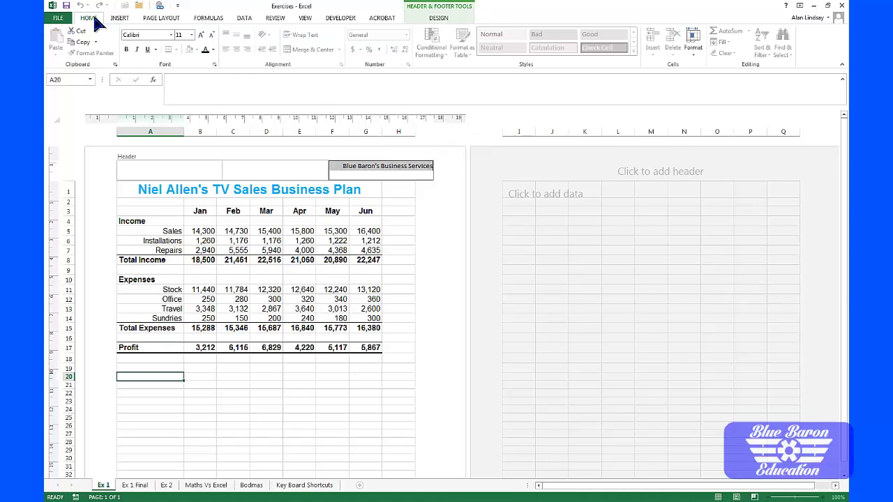
click(172, 34)
scroll(182, 216, down, 8)
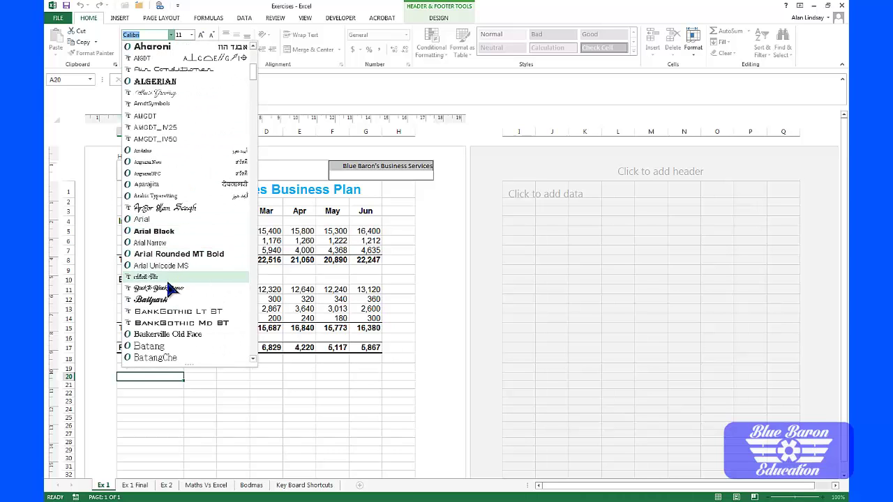
click(167, 288)
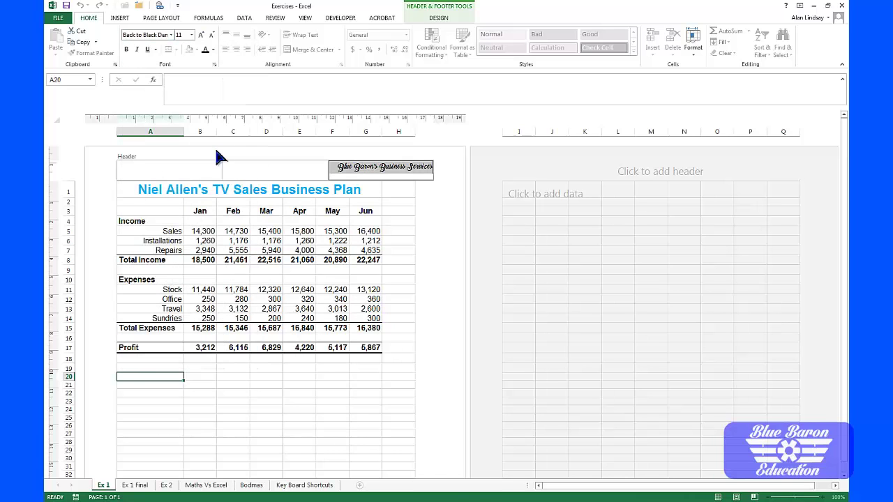
click(201, 35)
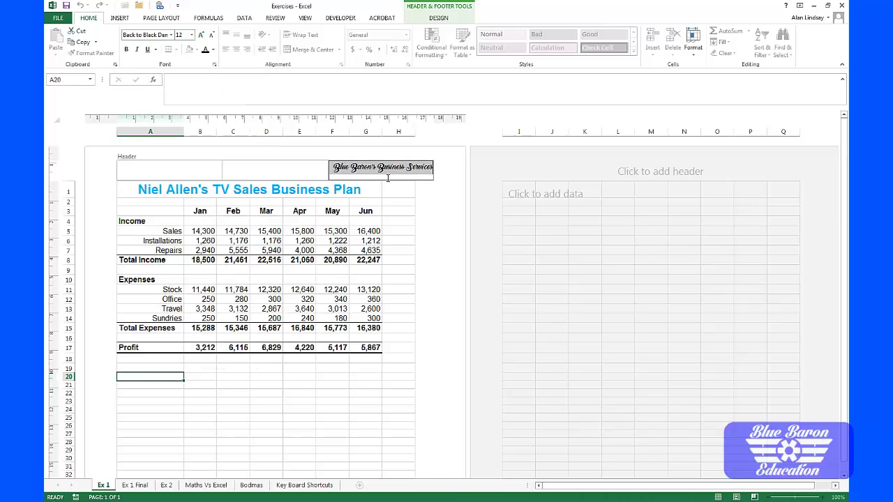
click(213, 49)
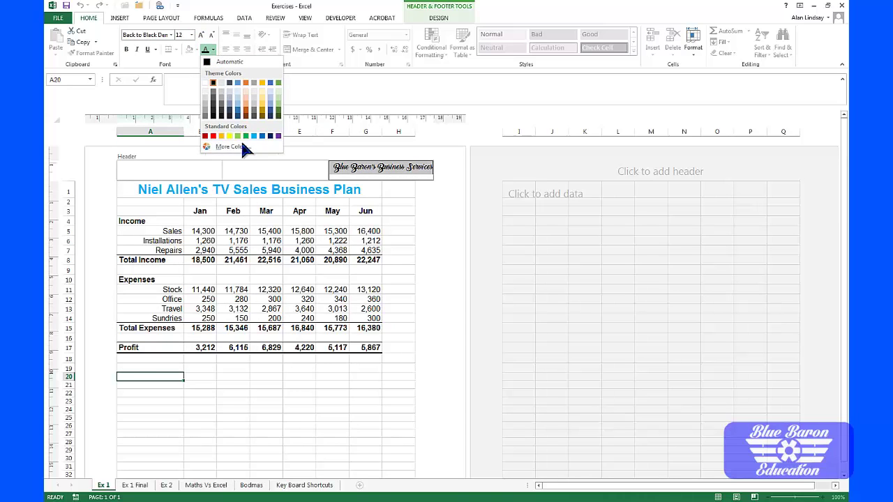
click(241, 135)
click(624, 179)
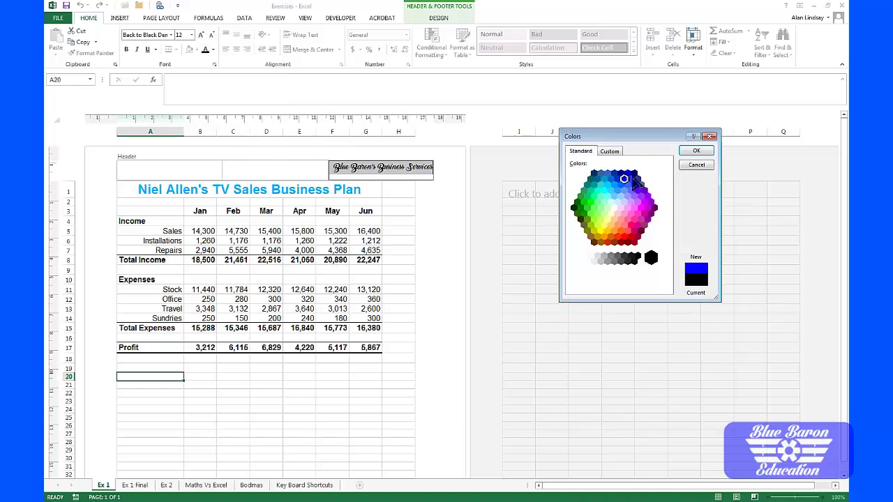
click(697, 152)
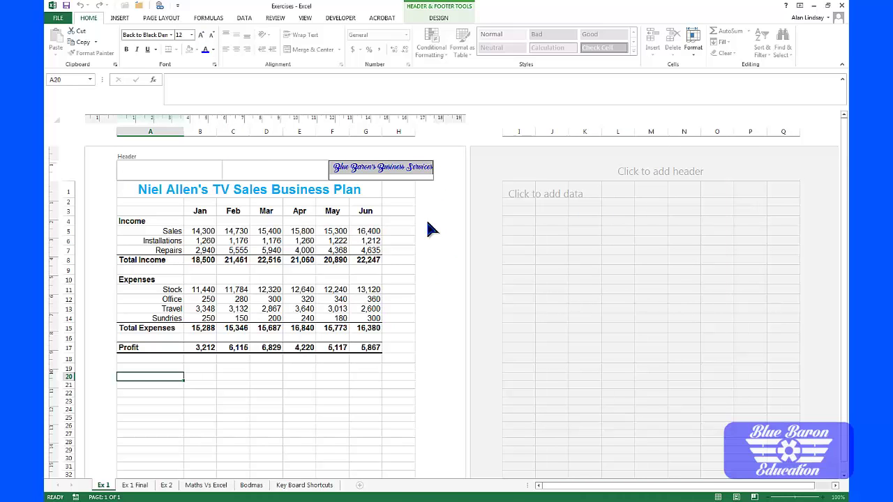
click(120, 19)
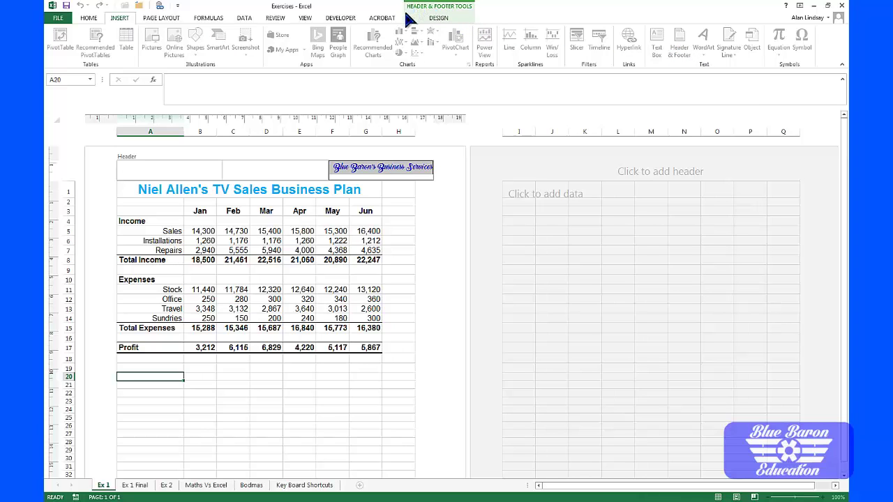
Put the current date and time in the left footer section.
click(448, 20)
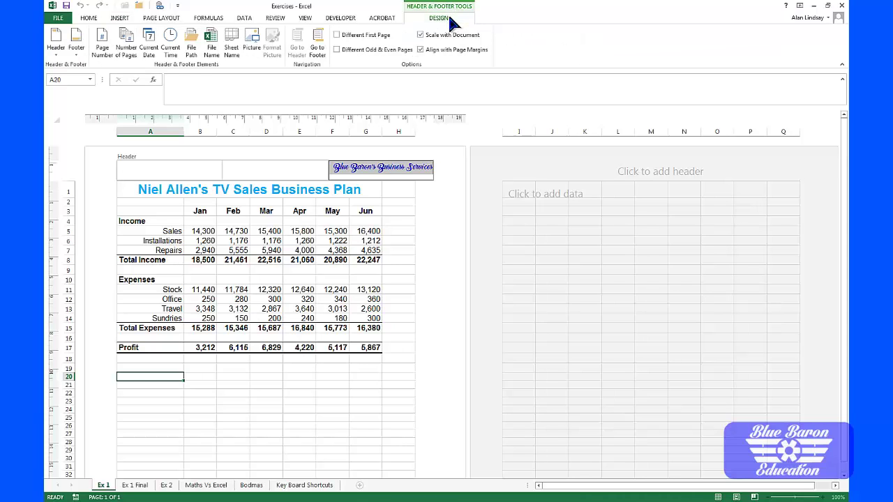
click(318, 45)
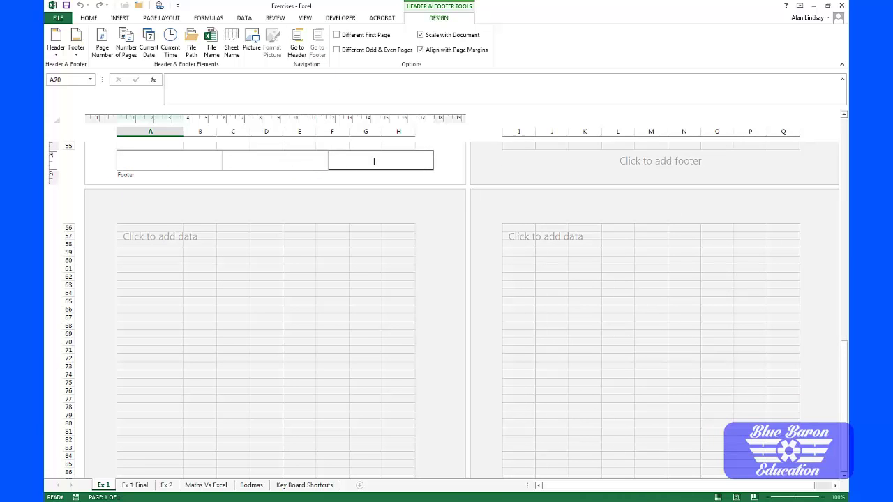
click(144, 158)
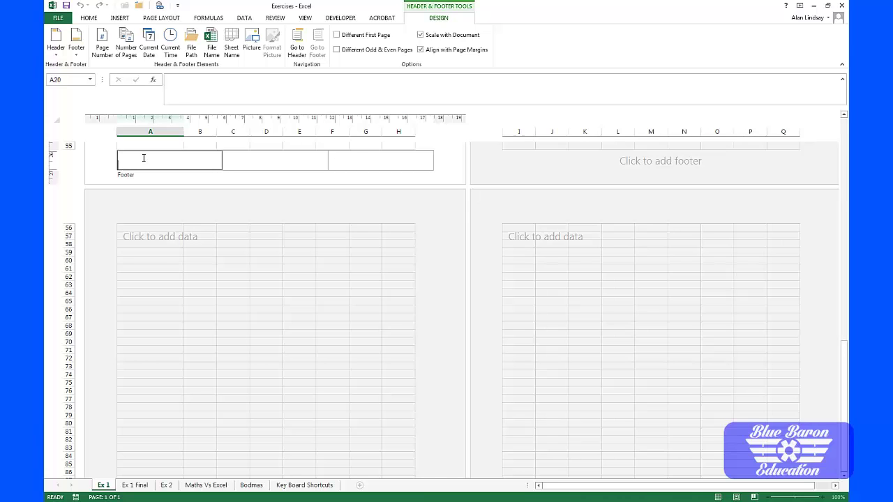
click(150, 53)
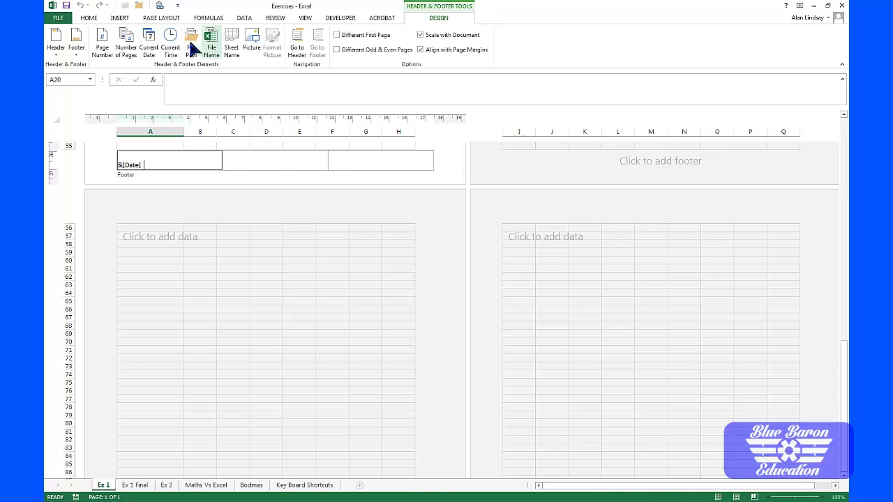
click(171, 49)
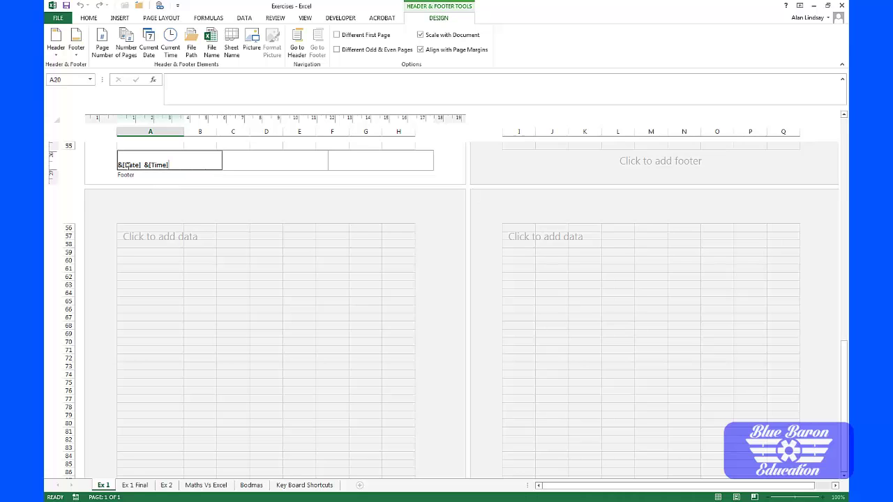
Put the file path and file name followed by '.xlsx' in the centre footer.
click(255, 162)
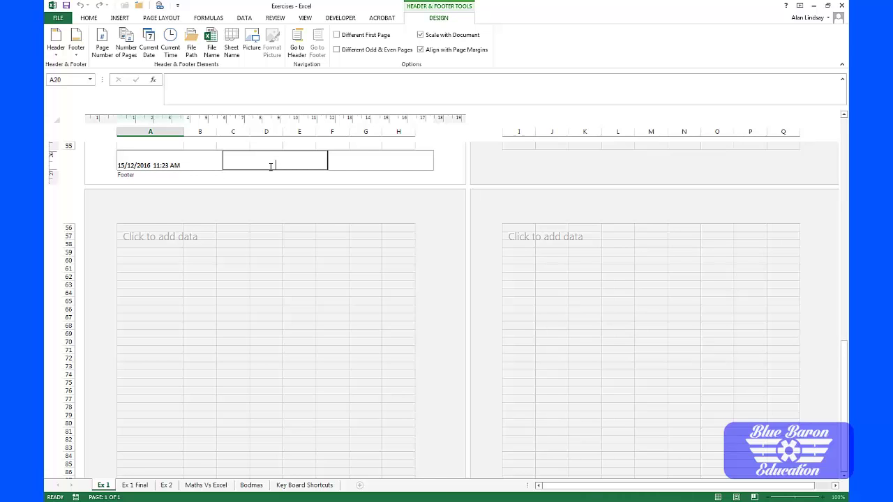
click(193, 47)
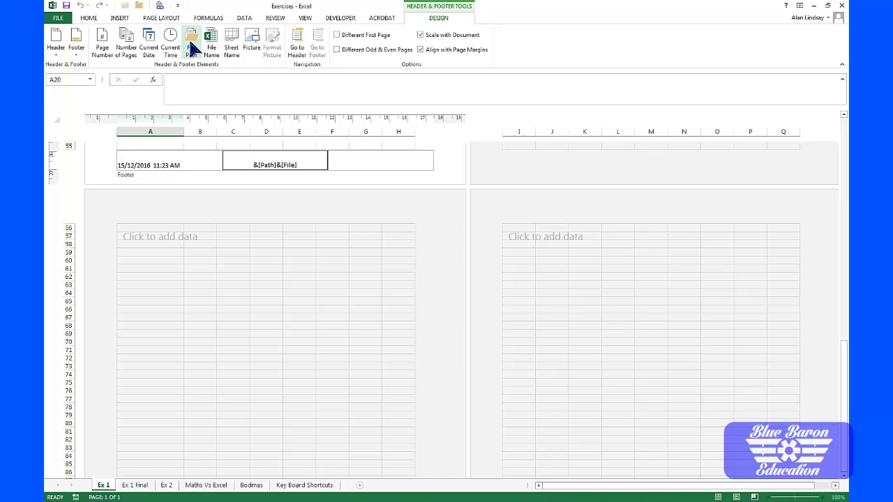
click(211, 42)
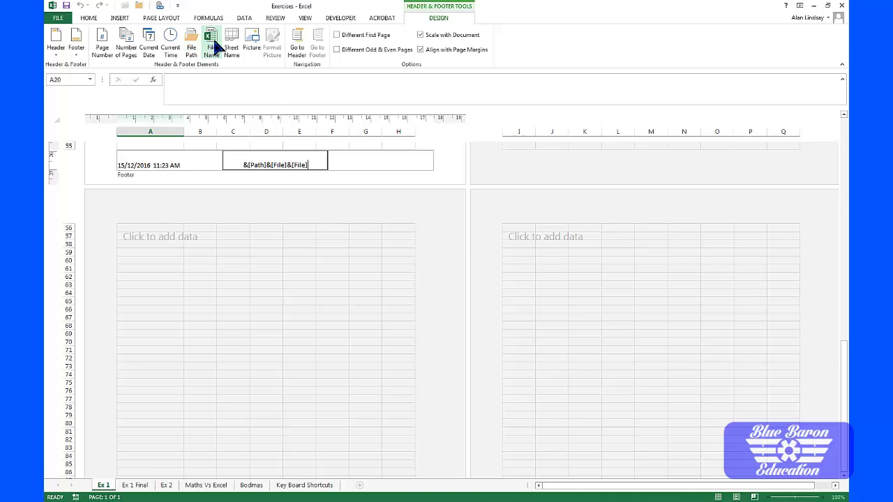
text(.xlsx)
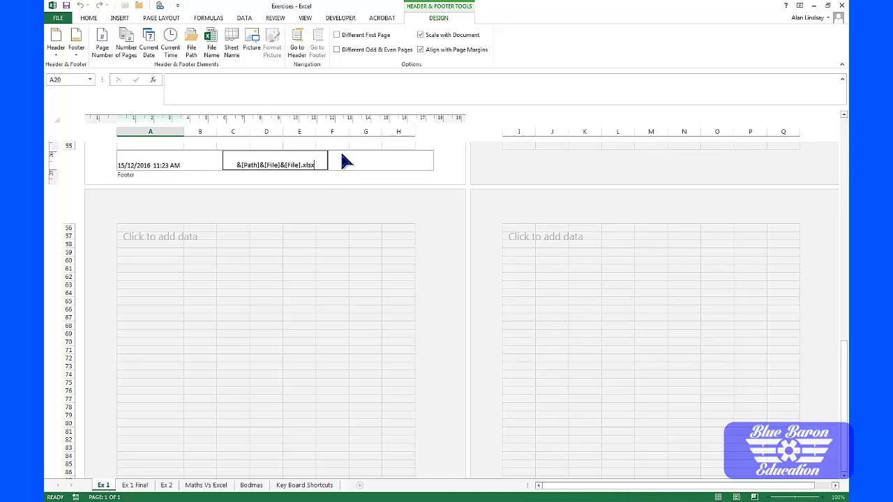
Add 'Page [page number] of [number of pages] Pages' to the right footer section.
click(373, 165)
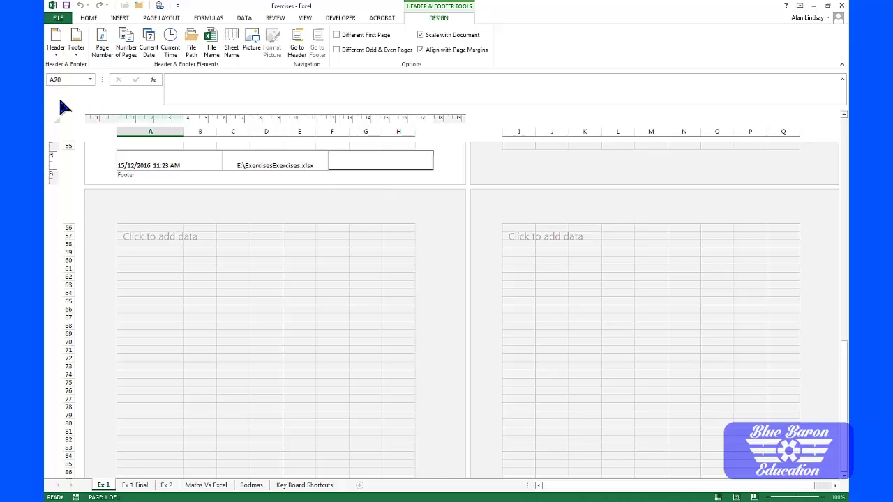
text(Page)
click(104, 43)
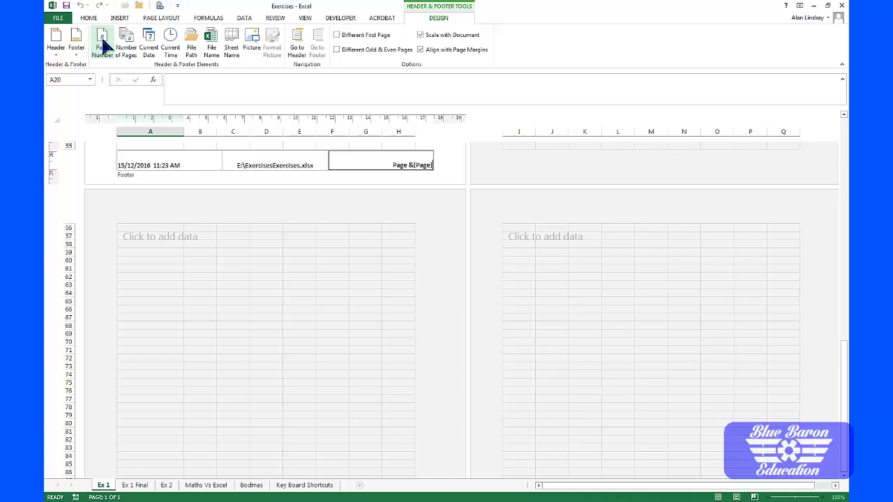
text(of)
click(127, 46)
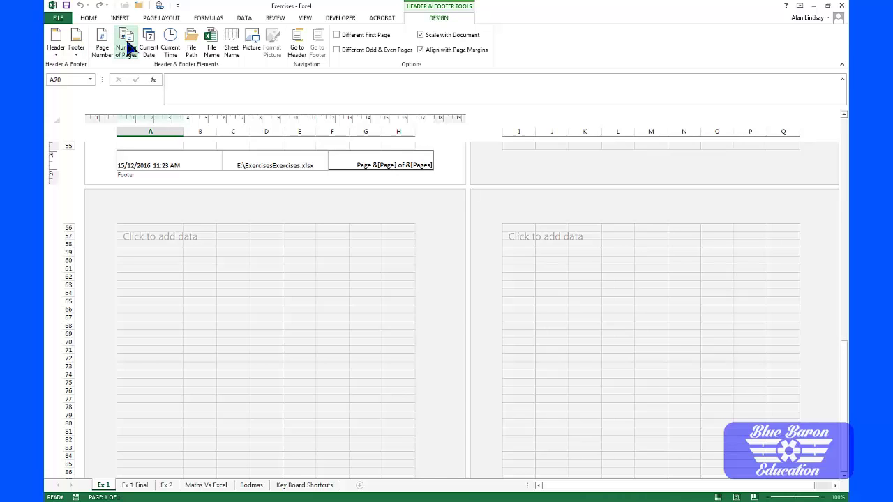
text(Pages)
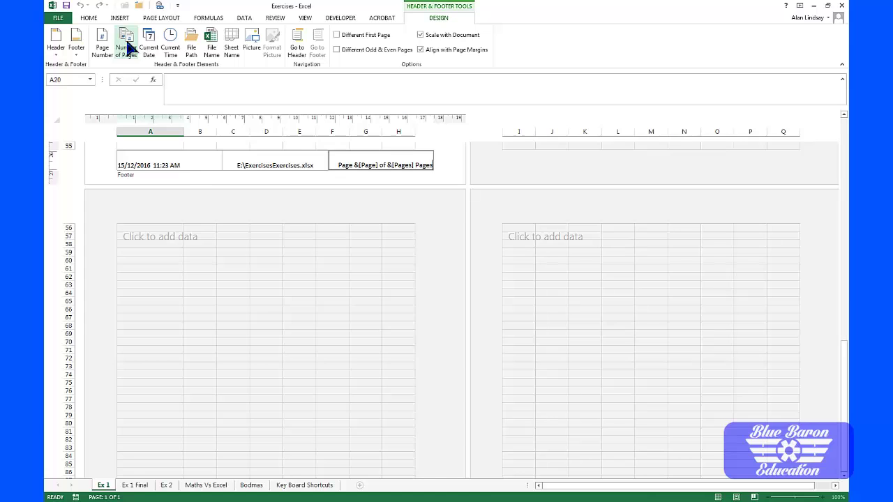
click(191, 168)
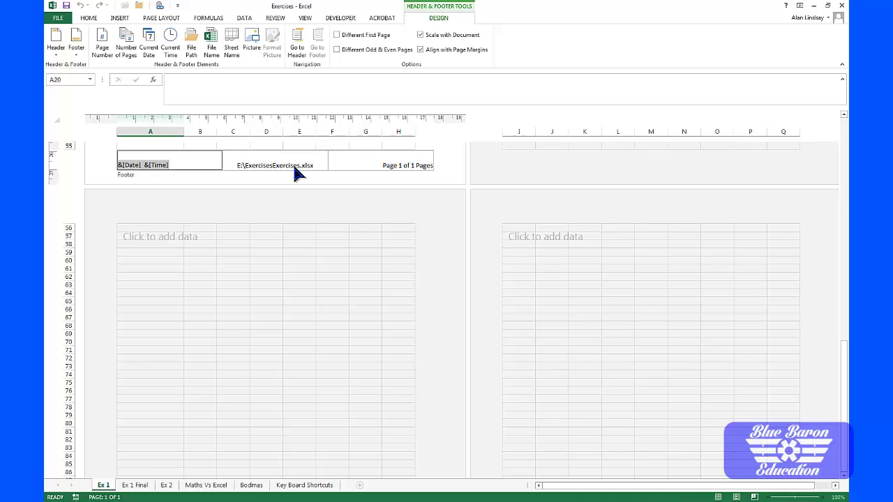
drag(843, 370, 844, 212)
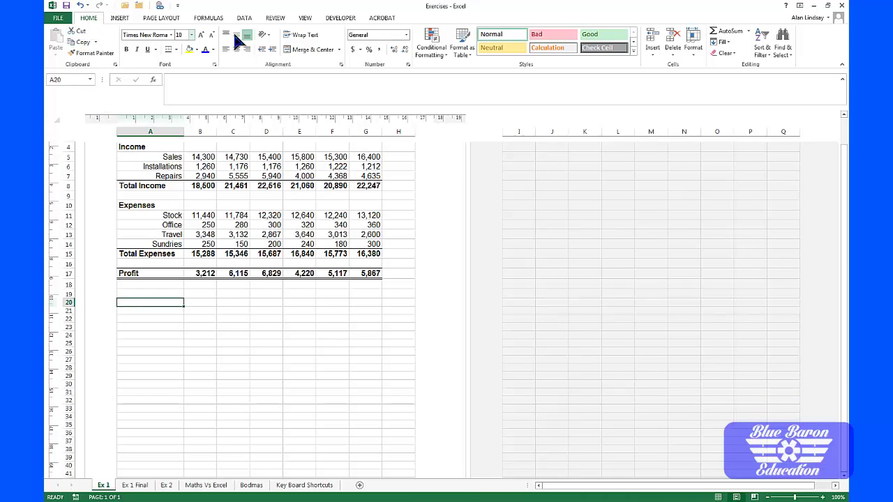
Switch the Ex 1 sheet back to Normal view.
click(305, 18)
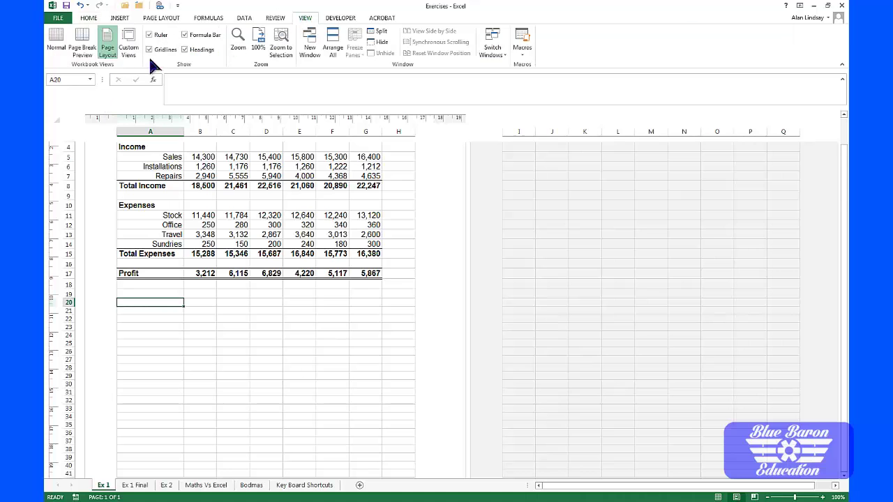
click(59, 44)
scroll(191, 217, up, 1)
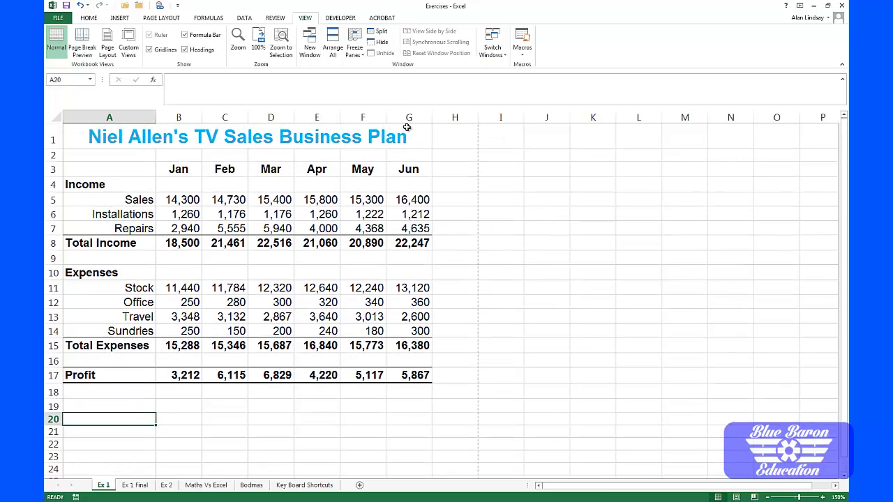
Preview the printed page to check the title and footer, then return to the sheet.
click(57, 20)
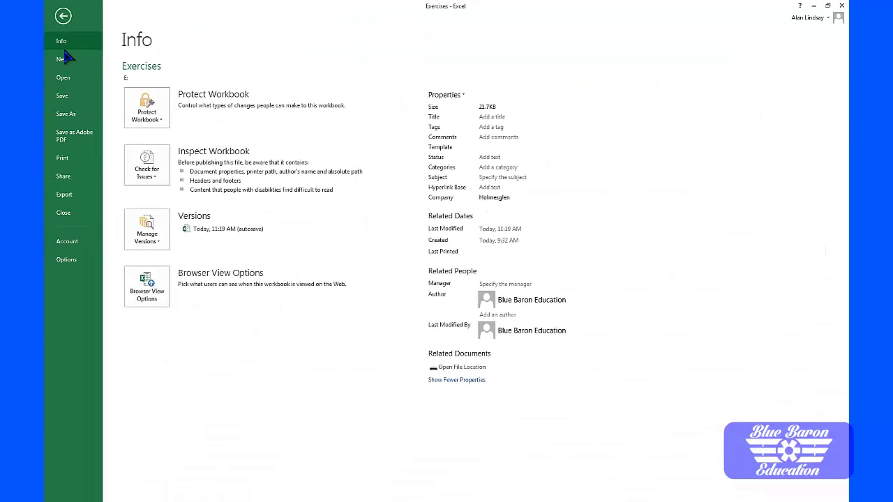
click(63, 158)
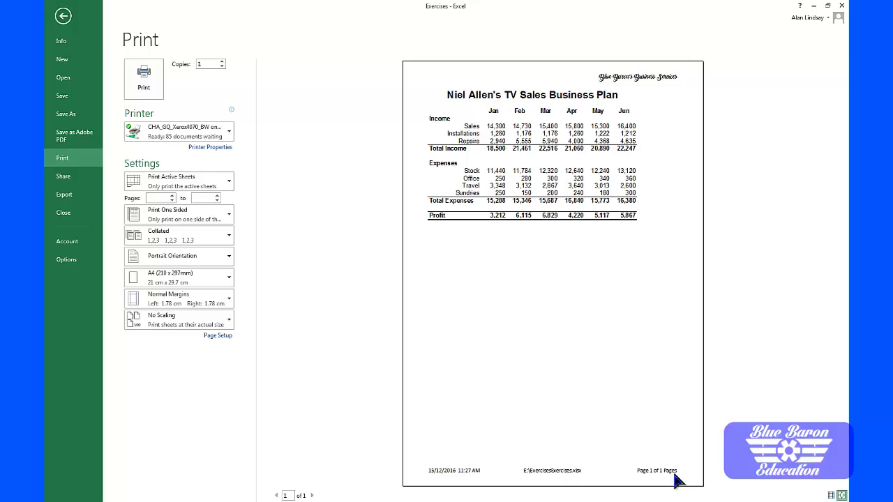
click(63, 18)
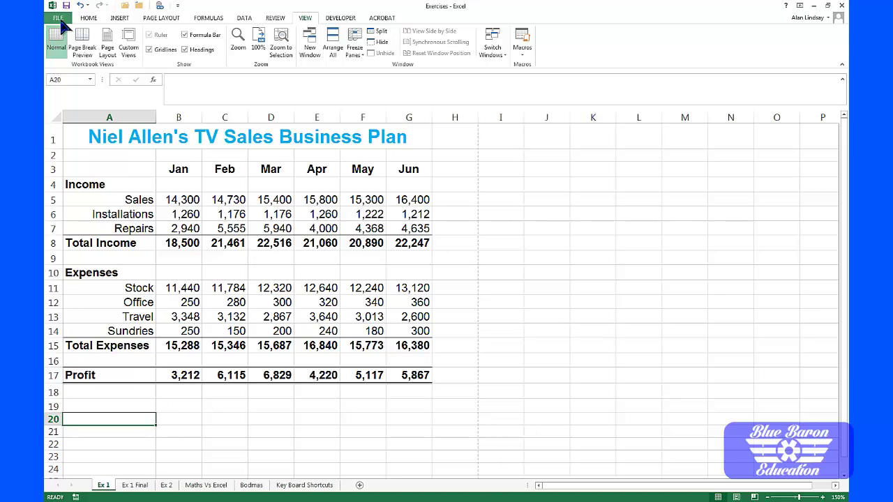
Save the workbook on drive E: as 'completed Exercises'.
click(60, 21)
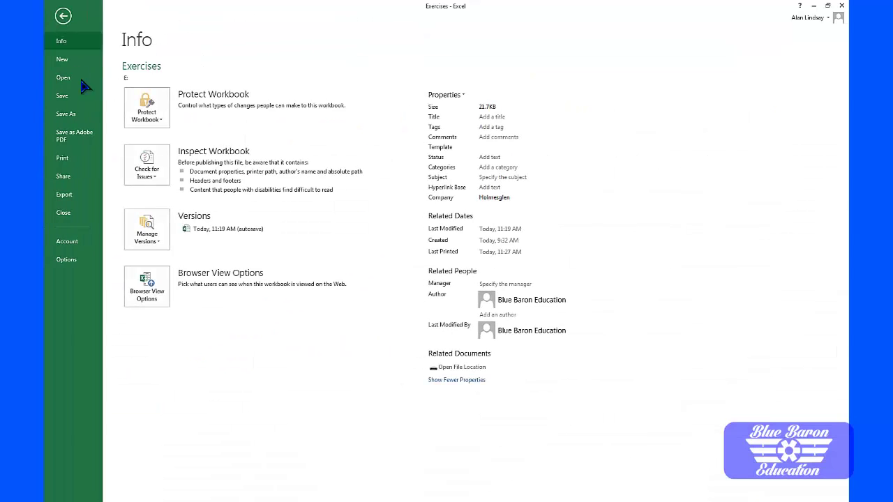
click(81, 117)
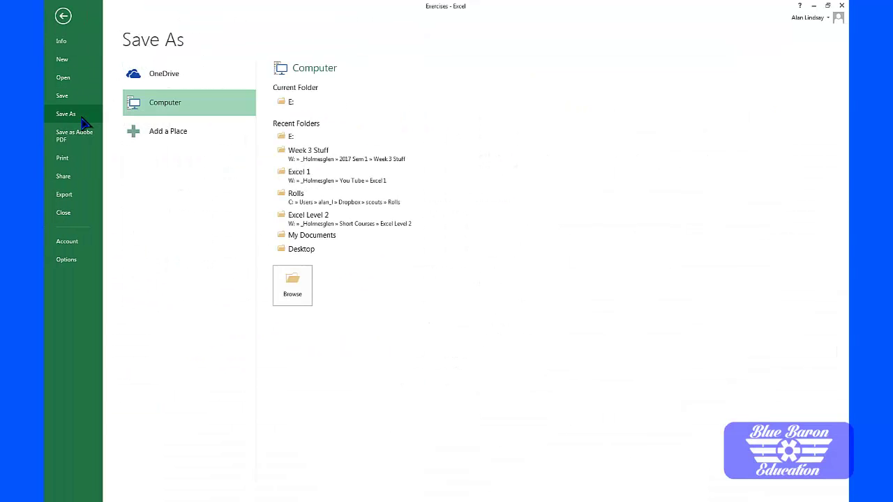
click(291, 105)
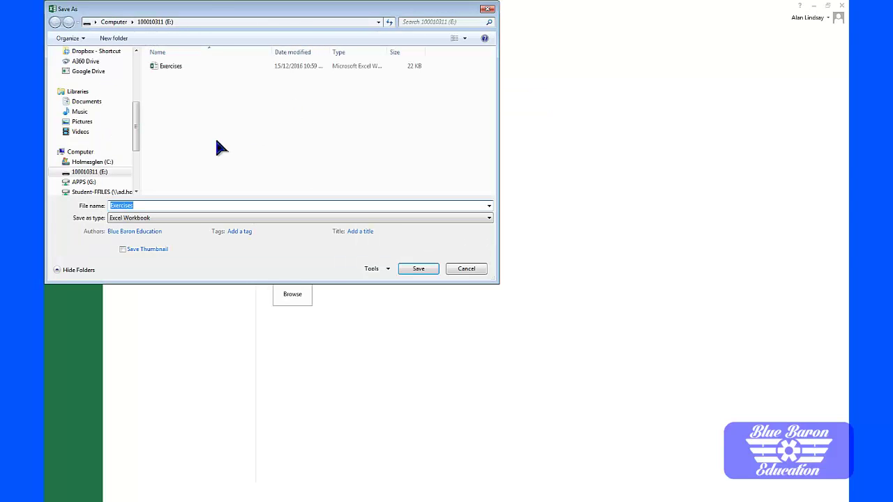
click(112, 205)
text(completed)
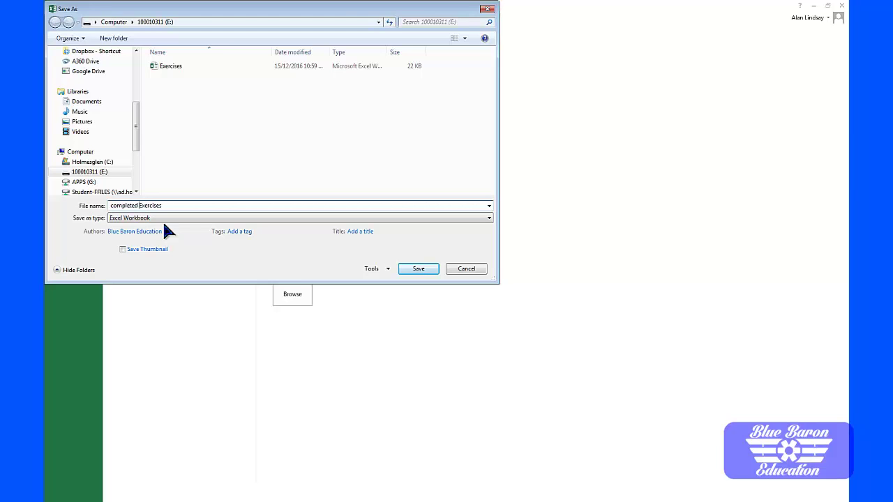
click(419, 269)
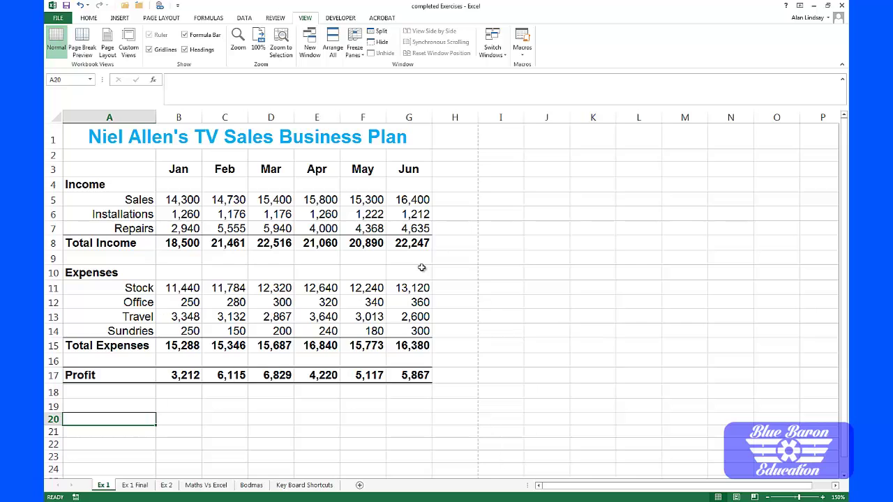
On the Ex 2 sheet, apply Percent Style to the margins in B10:E10.
click(167, 487)
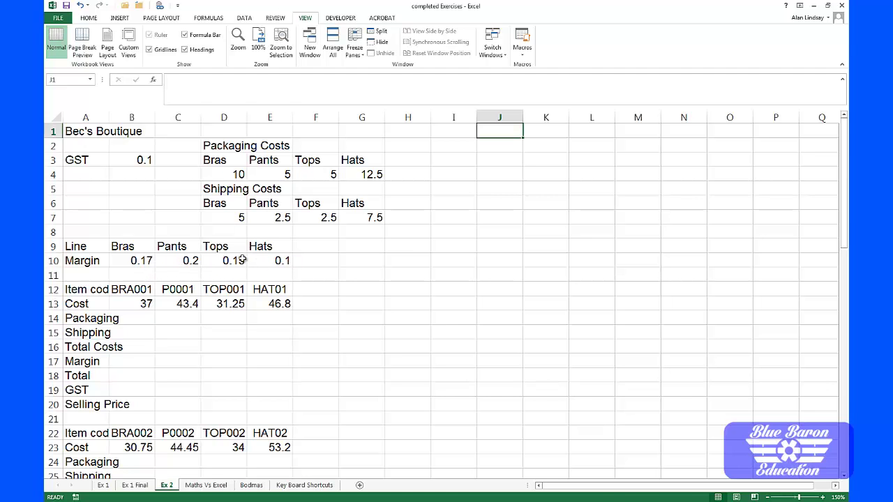
drag(143, 261, 265, 259)
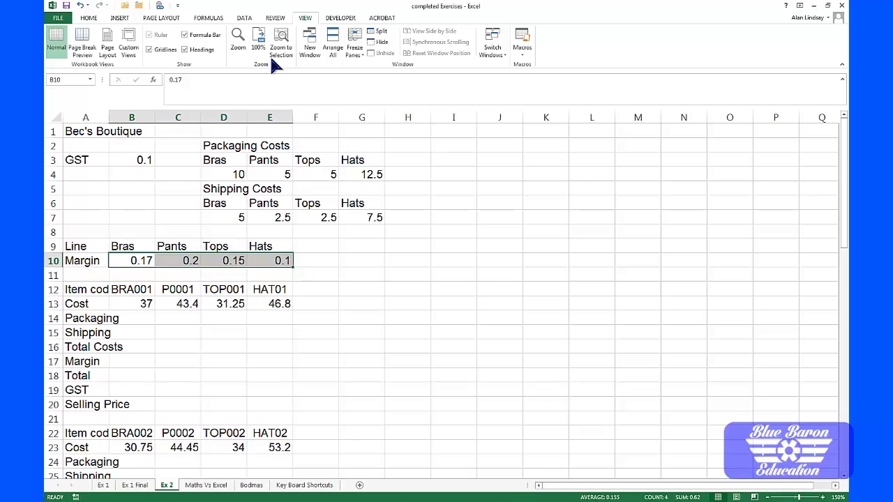
click(92, 18)
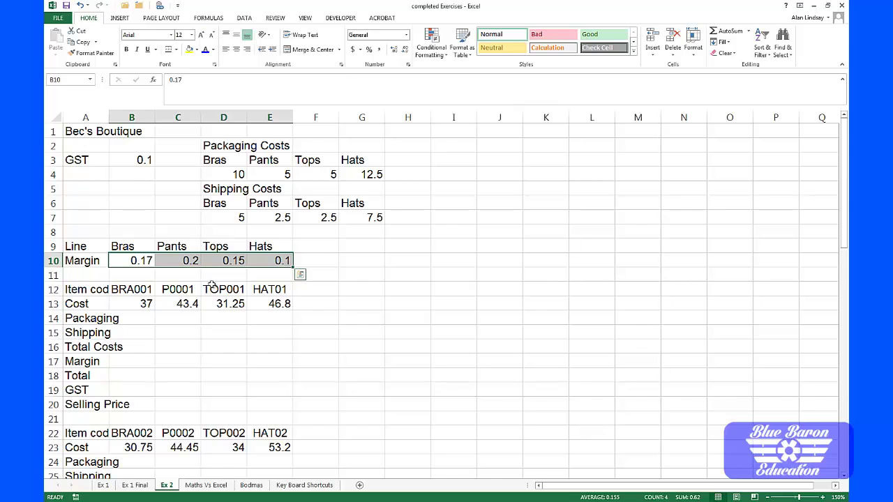
click(369, 50)
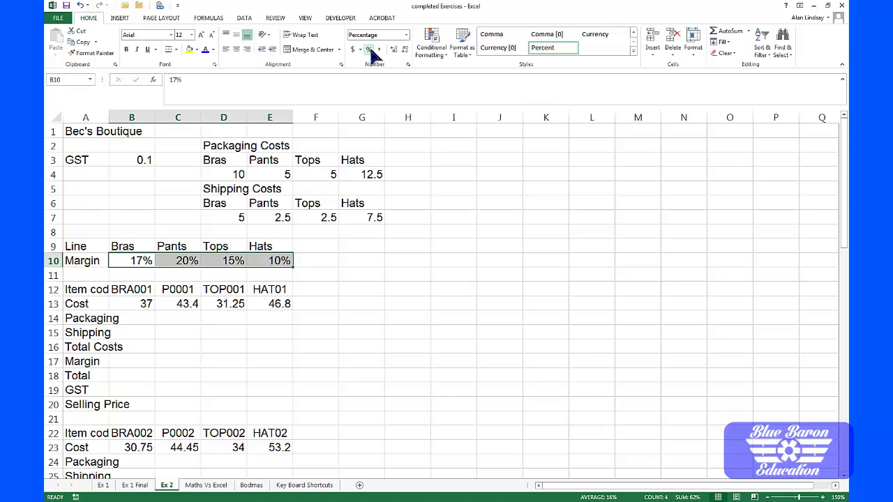
Format the GST rate in B3 as Percentage with 0 decimal places, showing 10%.
click(143, 160)
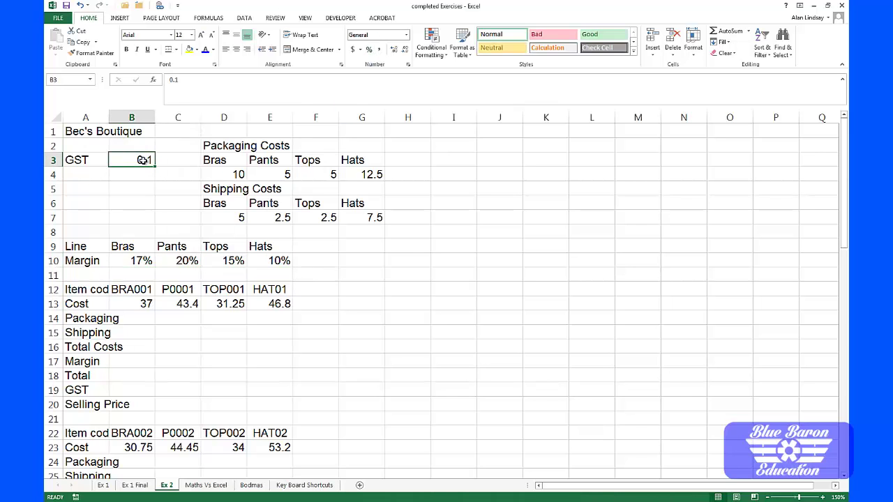
click(408, 64)
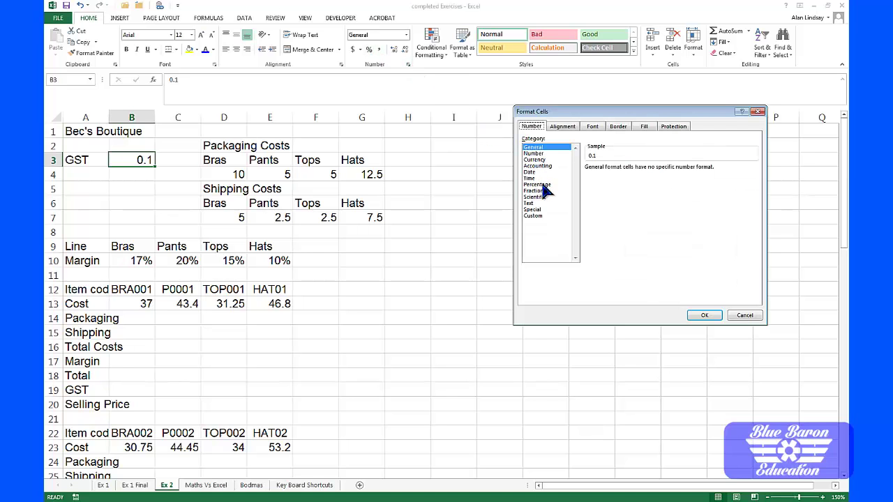
click(542, 184)
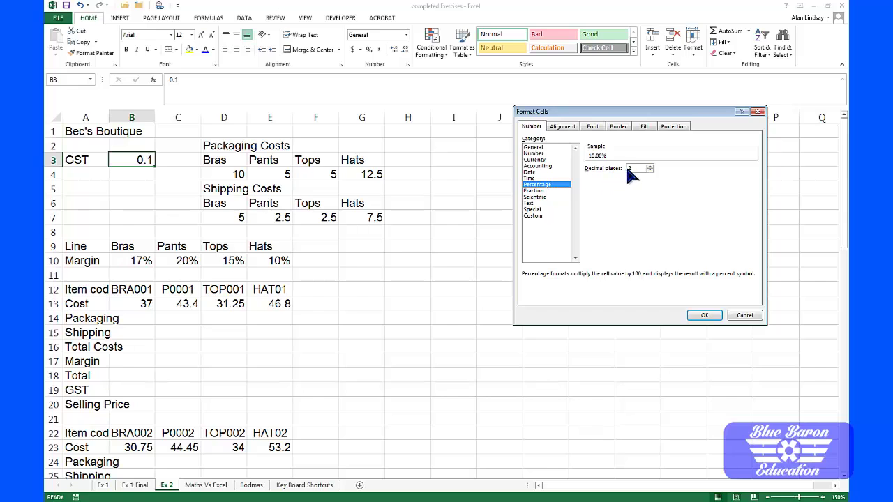
click(649, 171)
click(649, 171)
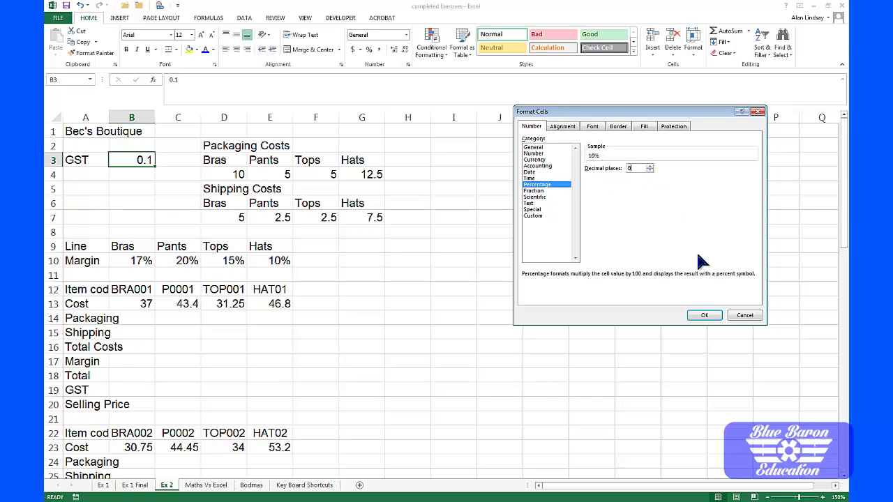
click(705, 316)
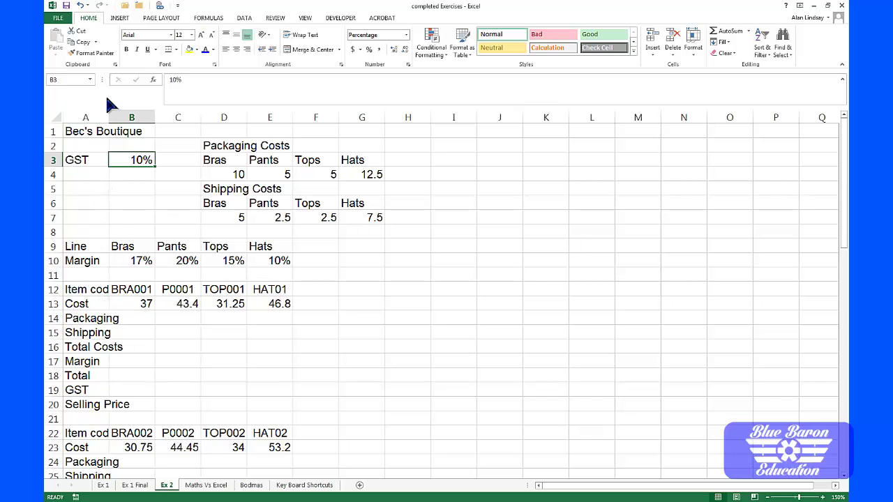
Widen column A on Ex 2 to about 13.71 so labels like 'Item code' fit.
drag(108, 116, 140, 113)
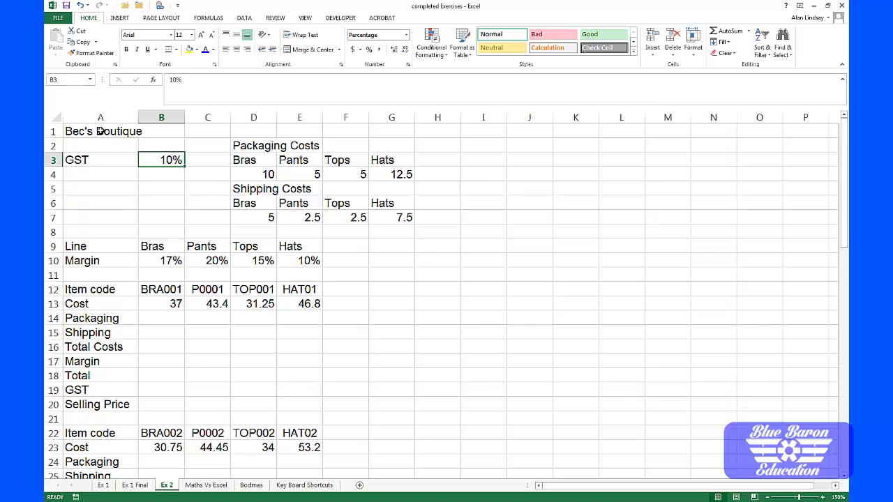
Copy the TV Sales Business Plan title format onto the Bec's Boutique title across A1:G1.
click(136, 487)
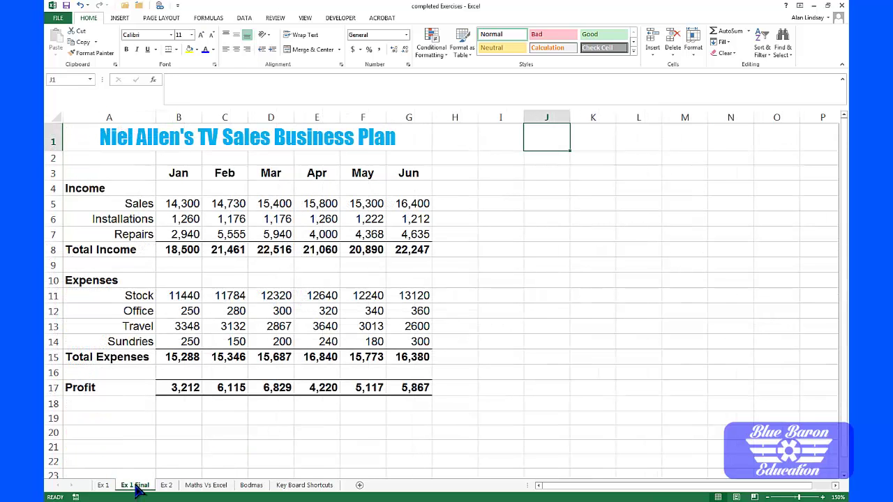
click(115, 137)
click(94, 54)
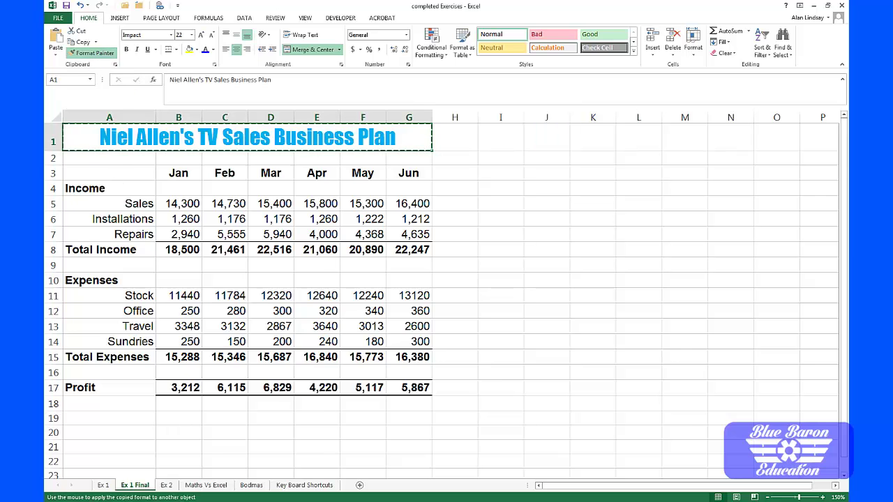
click(167, 484)
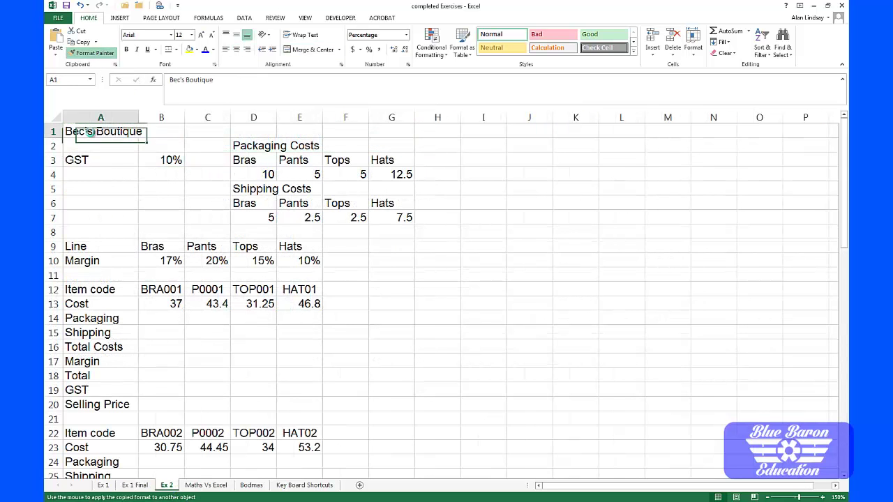
click(94, 132)
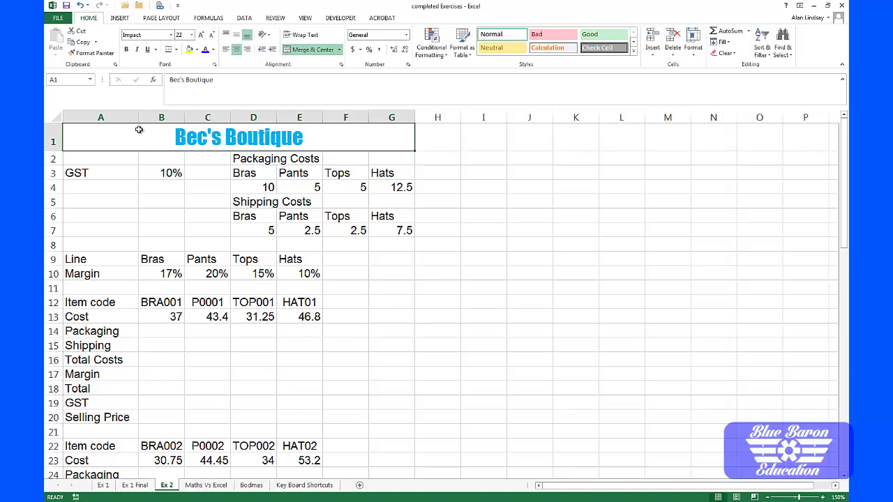
click(161, 331)
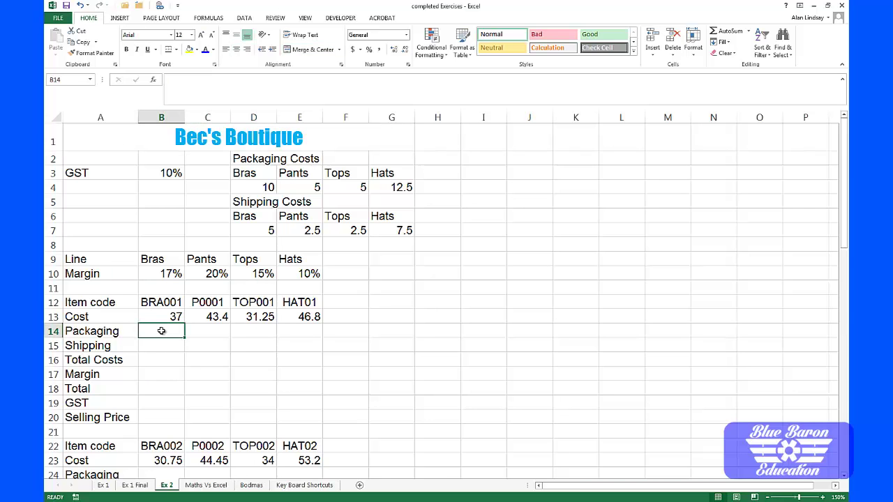
Enter =D4 in B14 so the Bras packaging cost shows 10.
text(=)
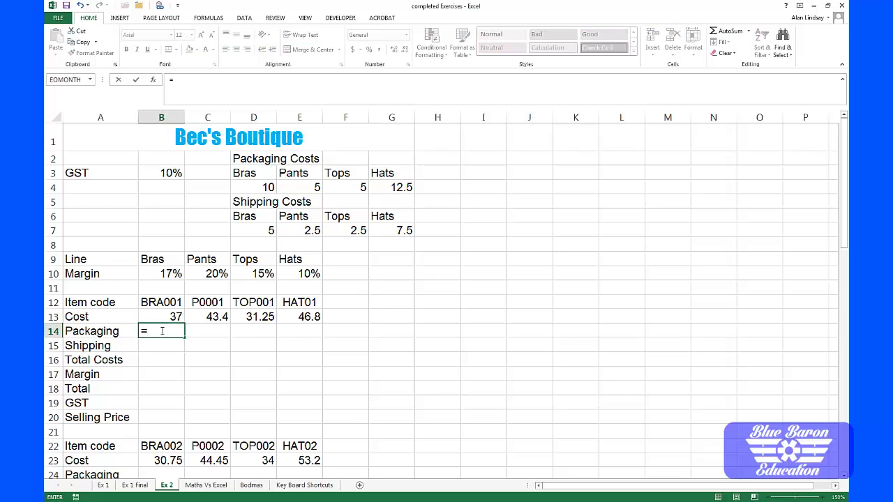
click(260, 187)
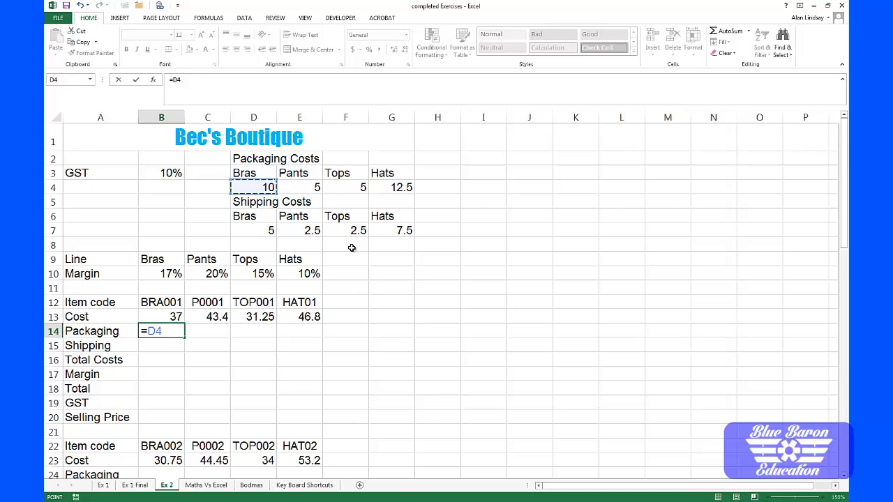
key(Return)
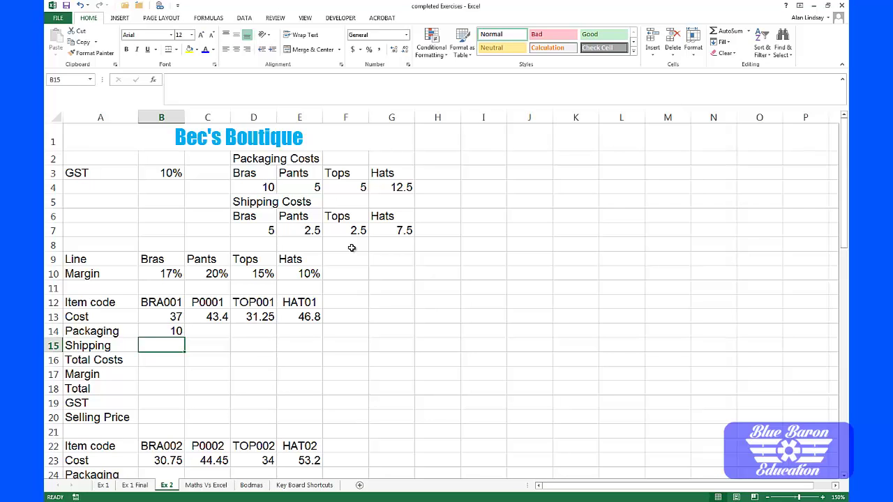
key(Up)
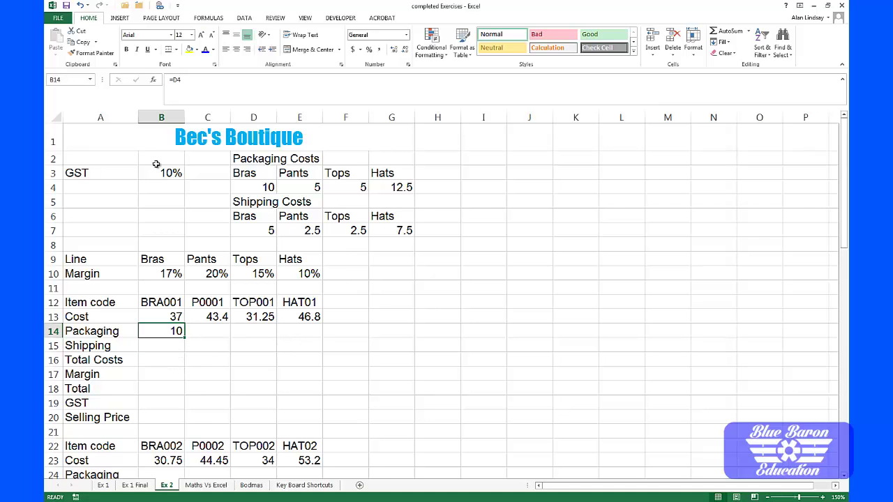
Paste B14's packaging formula into B24, where it shifts to D14 and shows 0.
click(83, 42)
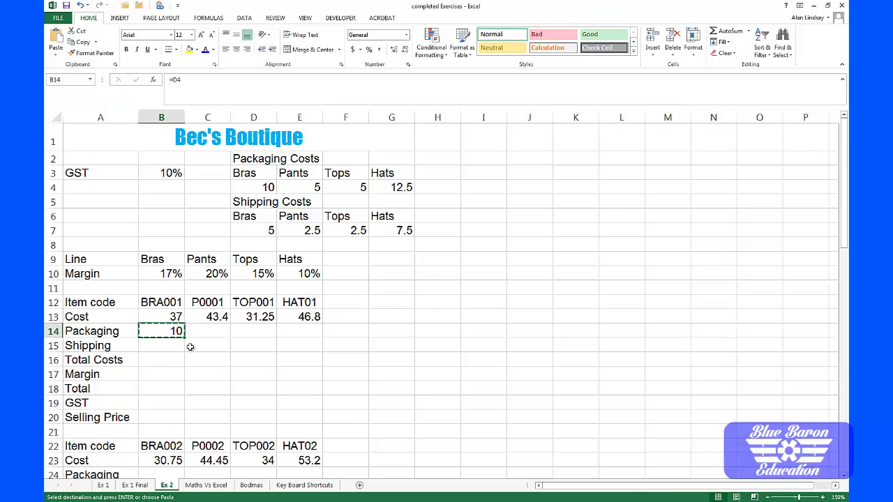
scroll(189, 349, down, 3)
click(166, 332)
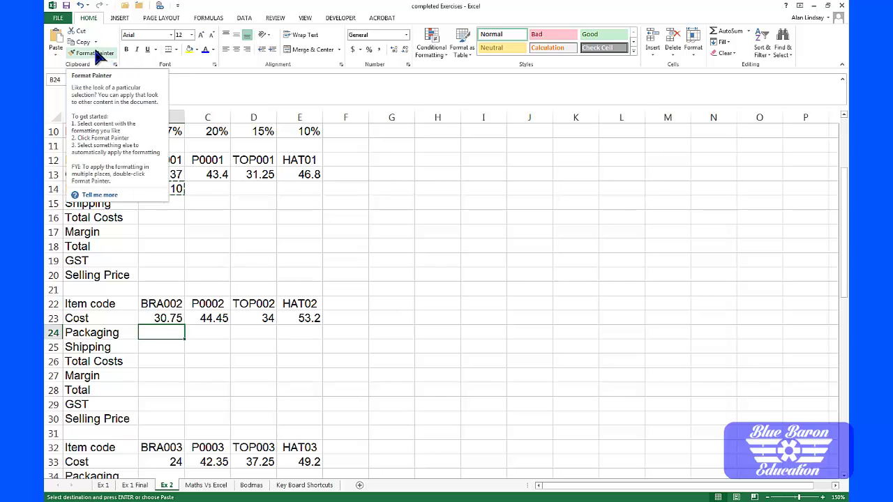
click(56, 39)
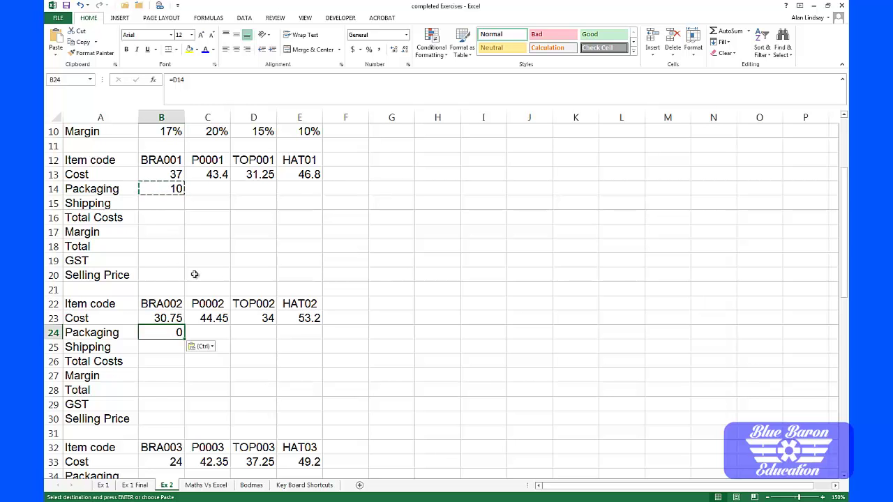
scroll(195, 275, up, 3)
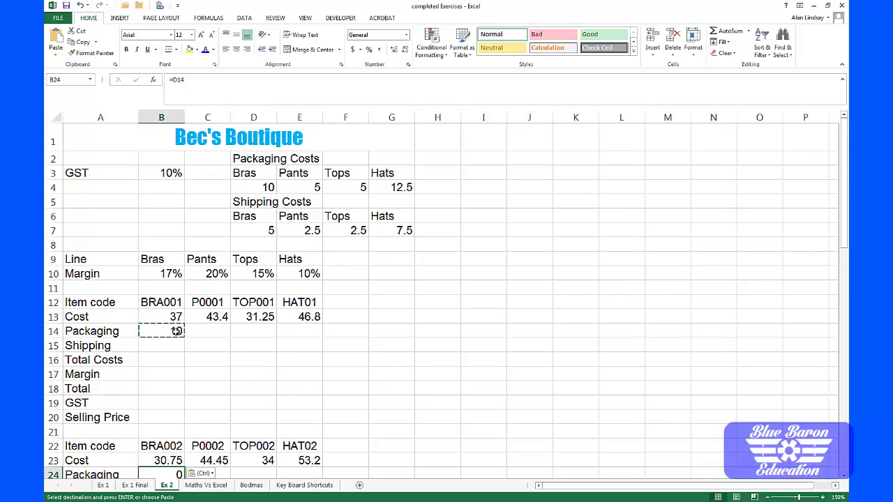
click(167, 331)
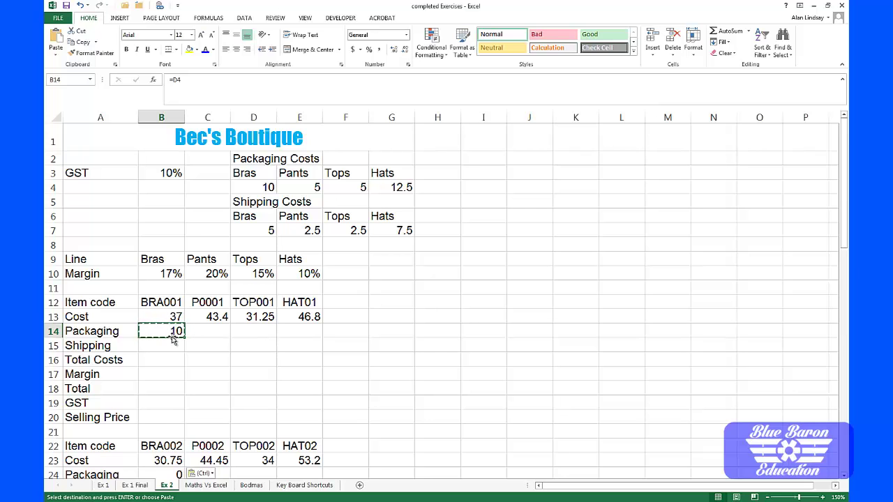
Change B14's formula to the absolute =$D$4 and paste it into B24, showing 10.
click(186, 80)
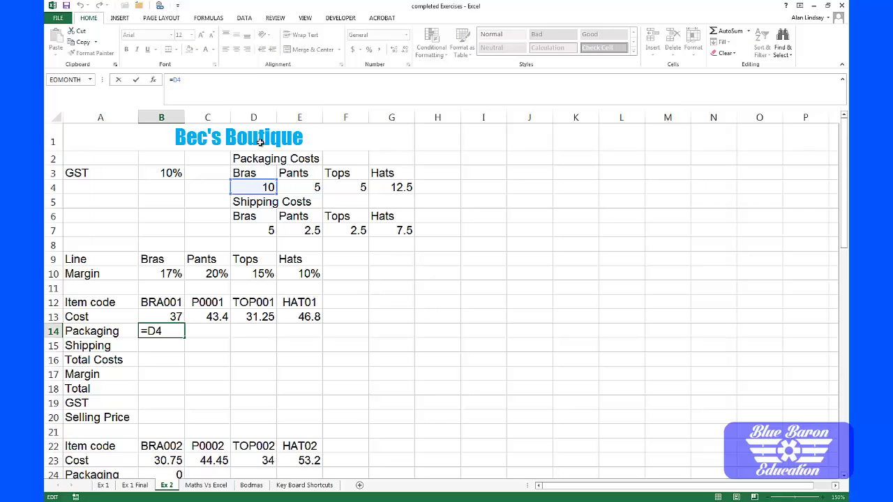
key(F4)
key(Return)
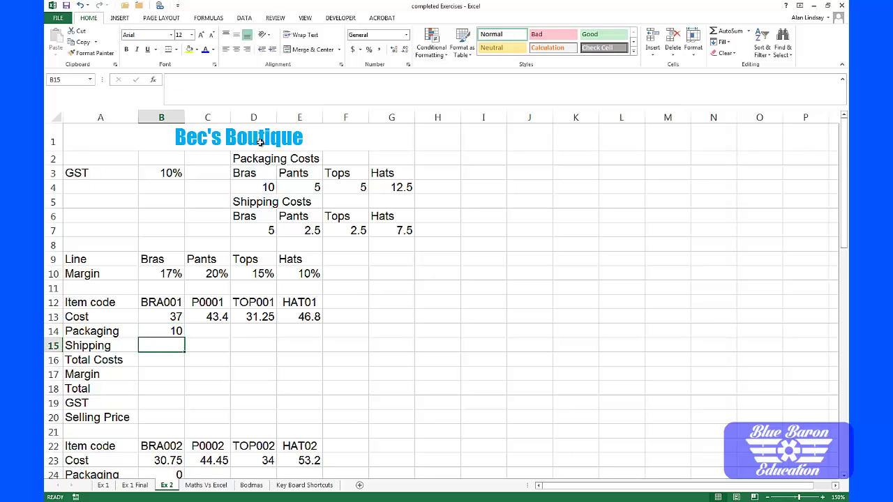
click(164, 336)
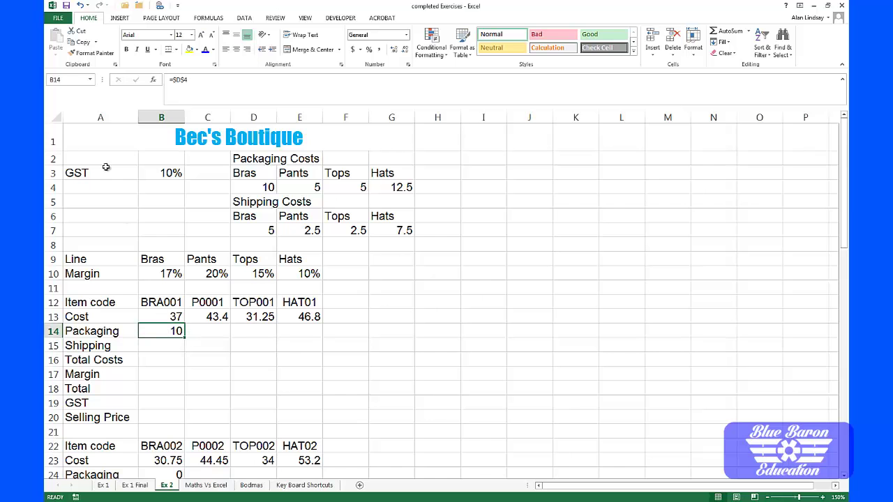
click(83, 43)
scroll(163, 239, down, 2)
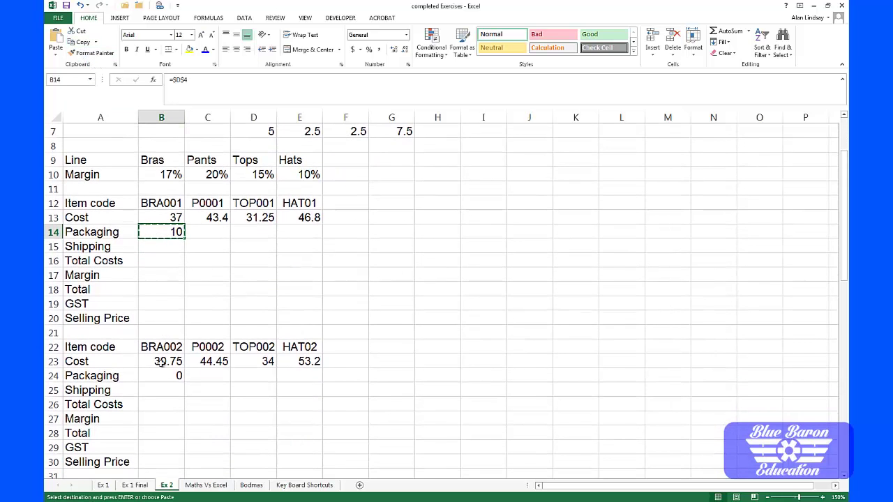
click(167, 375)
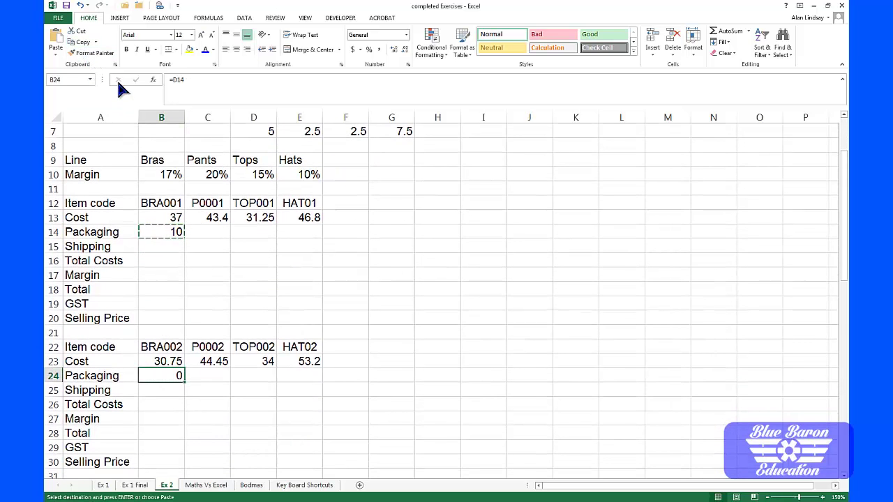
click(55, 42)
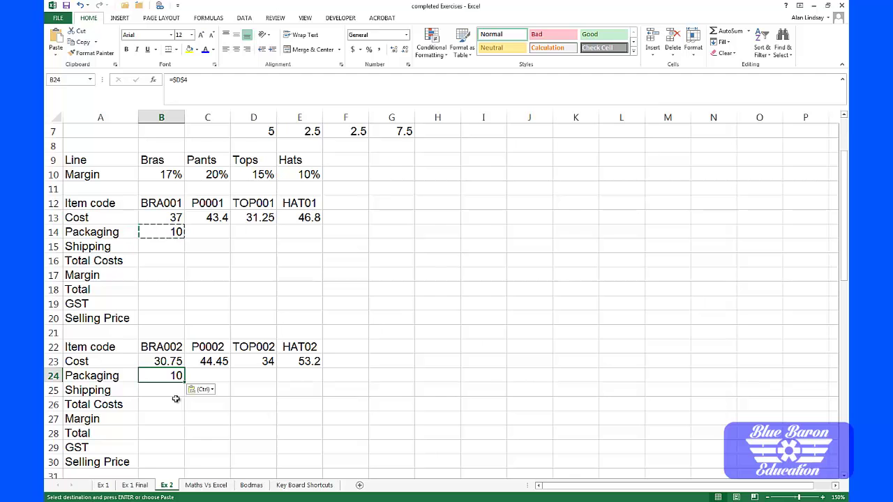
scroll(175, 399, up, 1)
scroll(174, 402, up, 1)
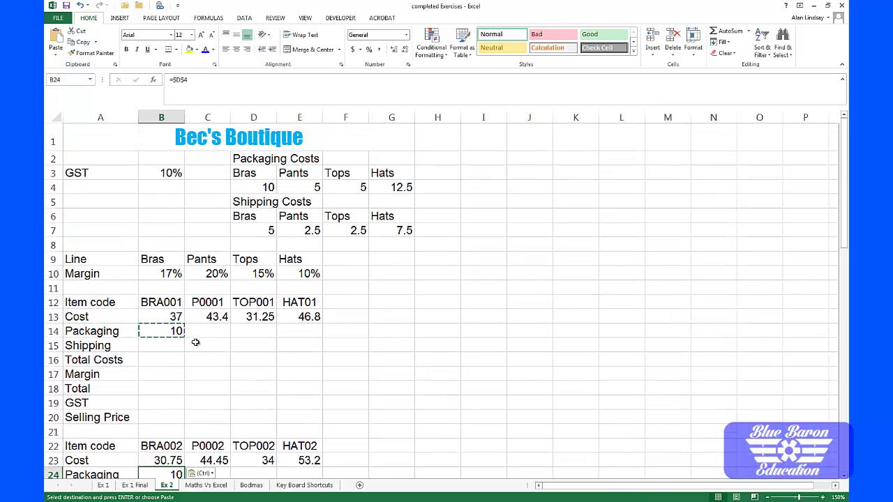
Fill B14's =$D$4 formula across C14:E14 and check each copied cell.
click(171, 329)
drag(184, 337, 307, 332)
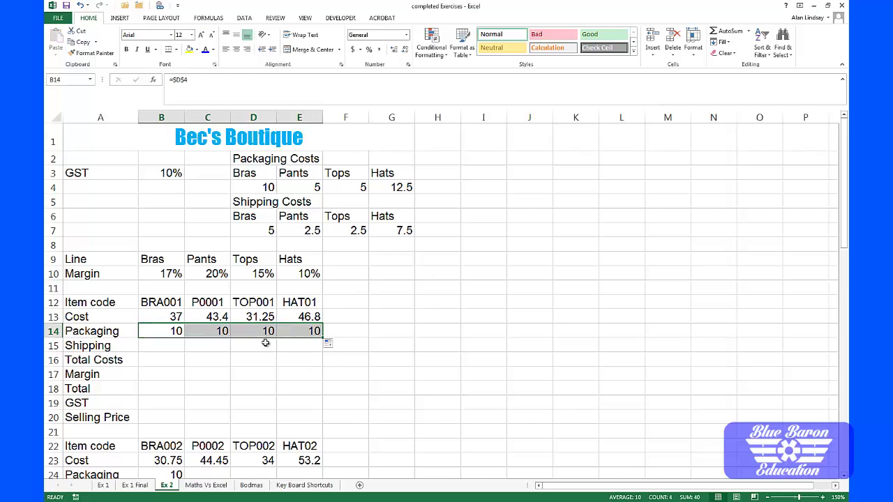
click(173, 332)
click(211, 330)
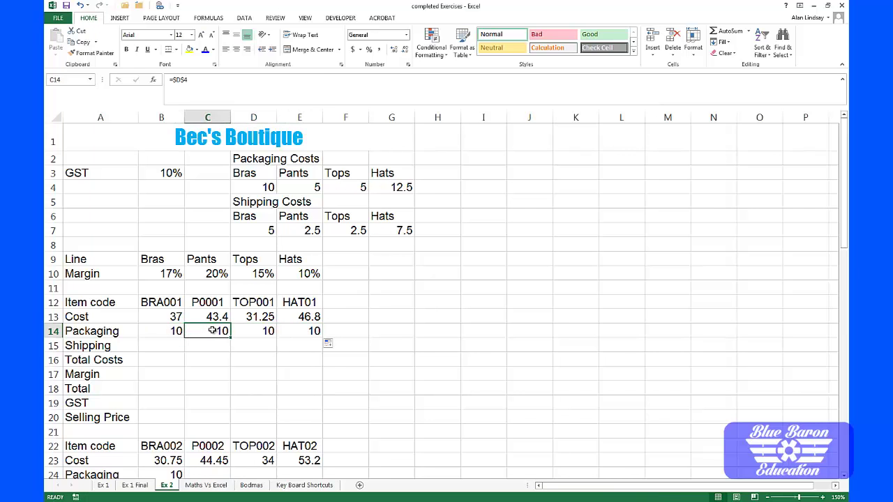
click(241, 330)
click(306, 330)
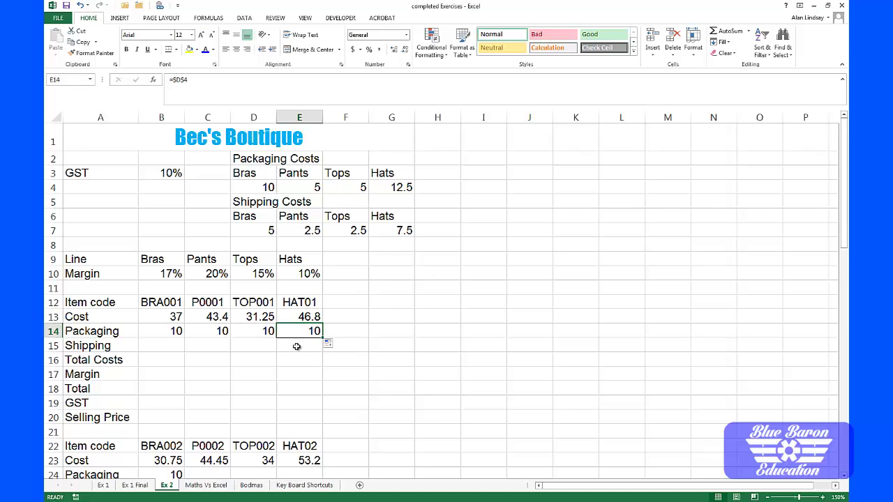
Undo the row 14 fill and the B24 paste, leaving B14 at =$D$4.
key(Left)
key(Left)
key(Left)
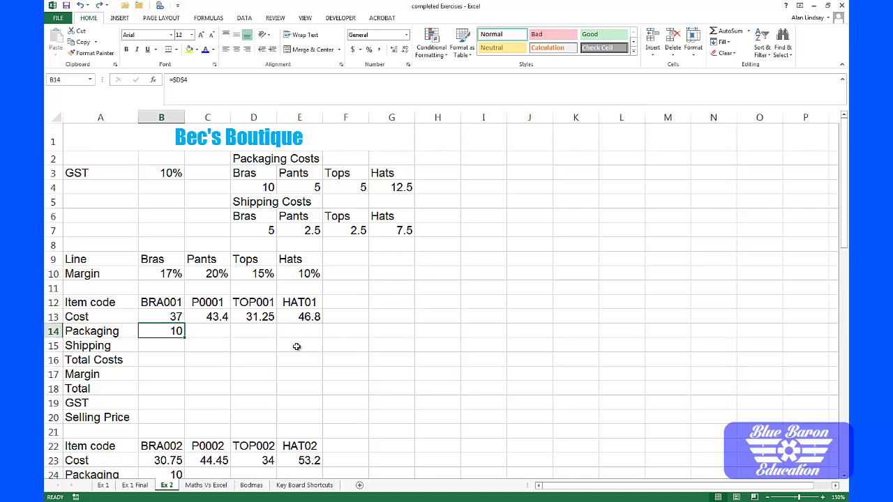
key(ctrl+c)
key(Down)
key(Down)
key(Down)
key(Down)
key(Down)
key(Down)
key(Down)
key(Down)
key(Down)
key(Down)
key(ctrl+v)
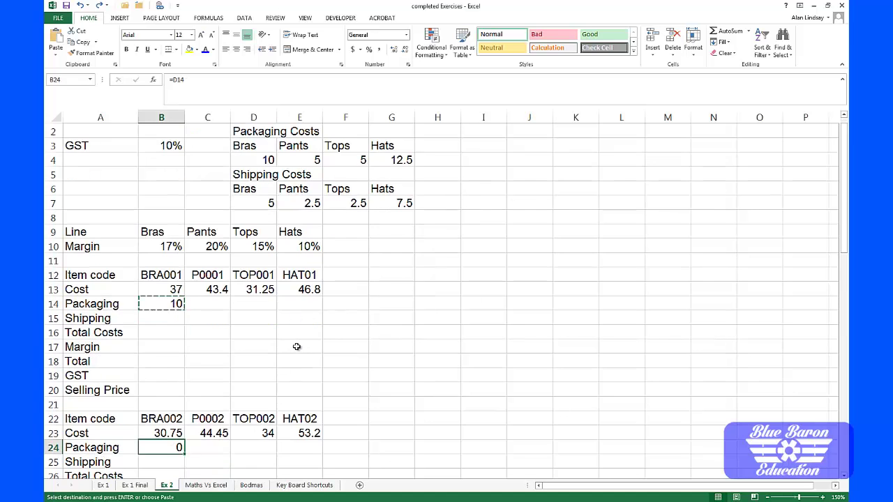
click(161, 305)
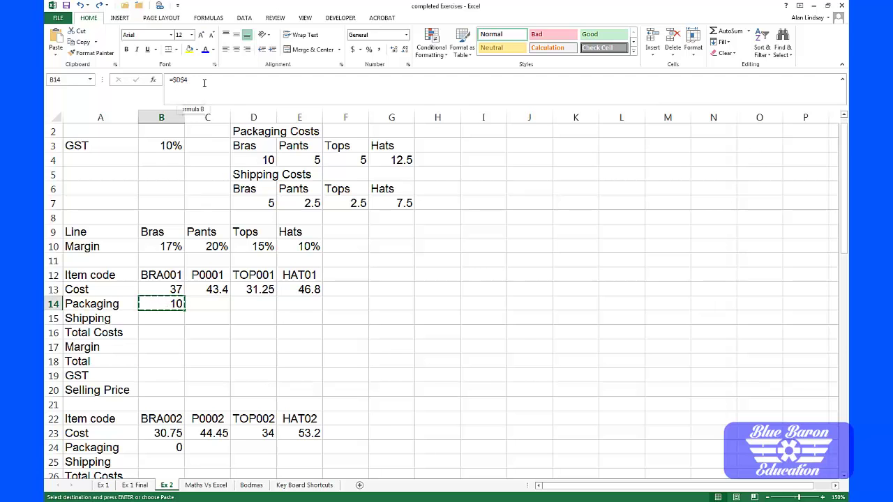
scroll(178, 81, up, 1)
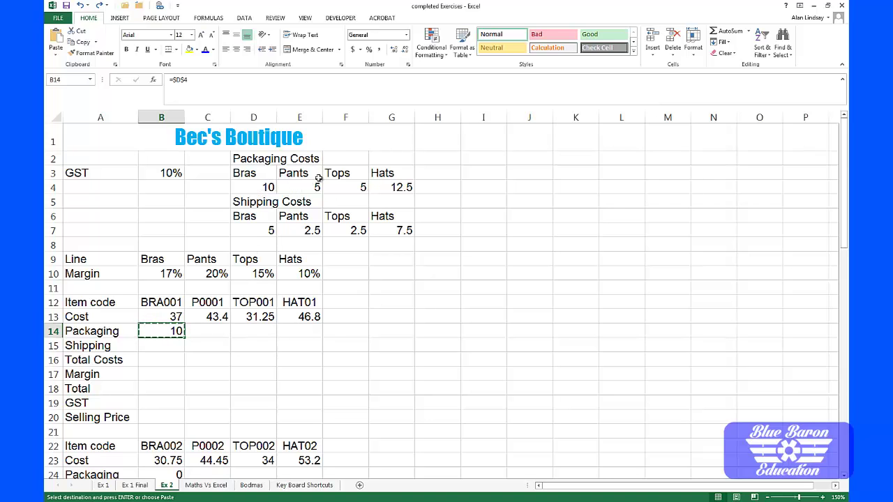
Make B14 the mixed reference =D$4 and fill it to E14, giving 10, 5, 5, 12.5.
click(194, 82)
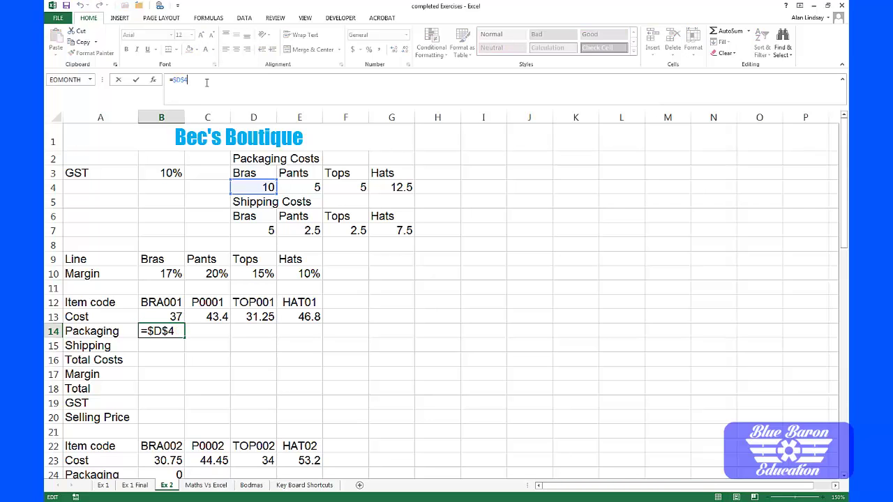
key(F4)
key(F4)
key(F4)
key(F4)
key(F4)
key(F4)
key(F4)
key(F4)
key(Return)
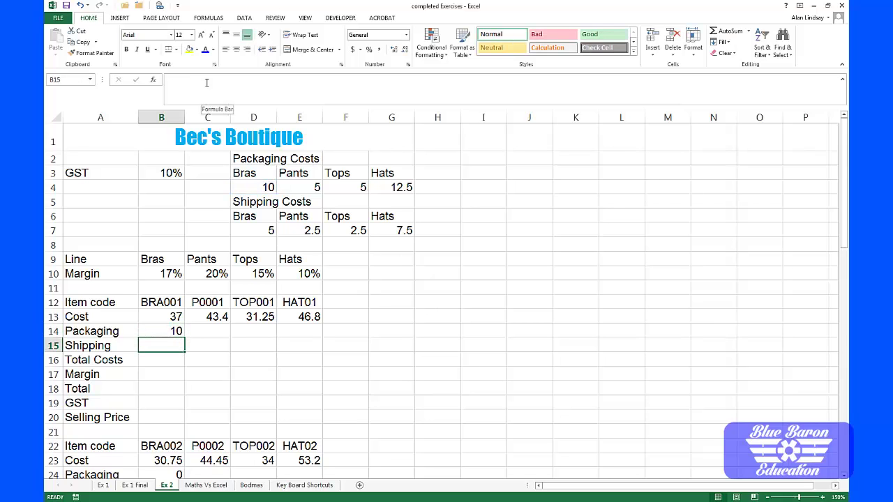
click(178, 332)
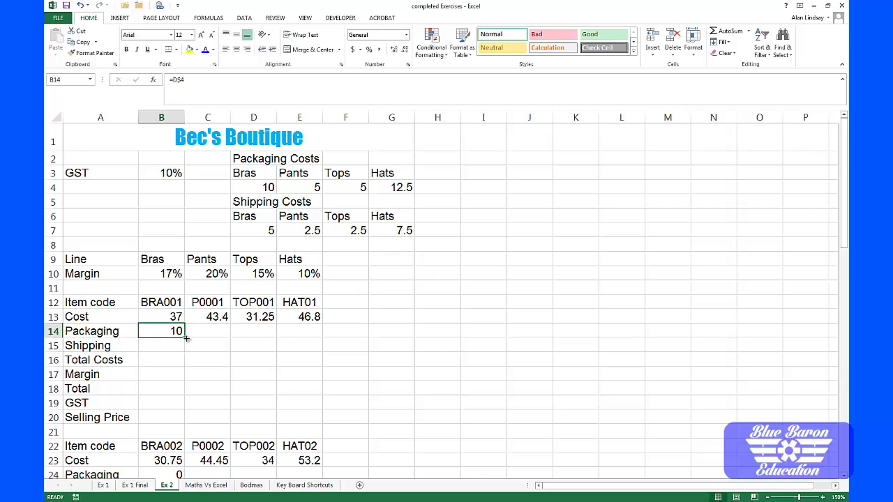
drag(193, 336, 310, 333)
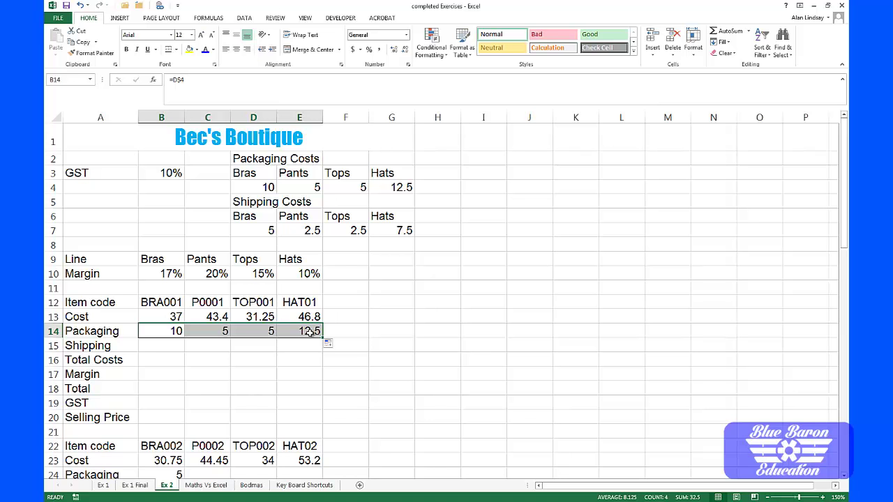
Copy the packaging row B14:E14 into B24:E24 and check the pasted formulas.
click(82, 42)
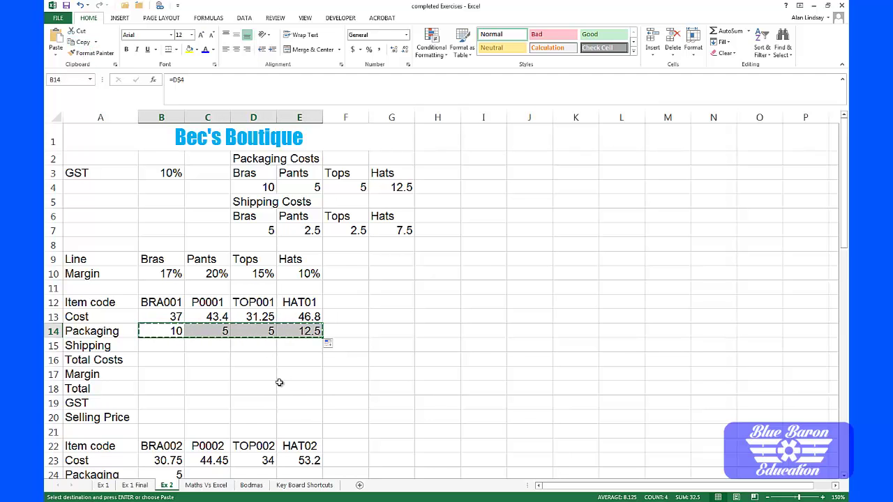
scroll(278, 382, down, 2)
click(174, 376)
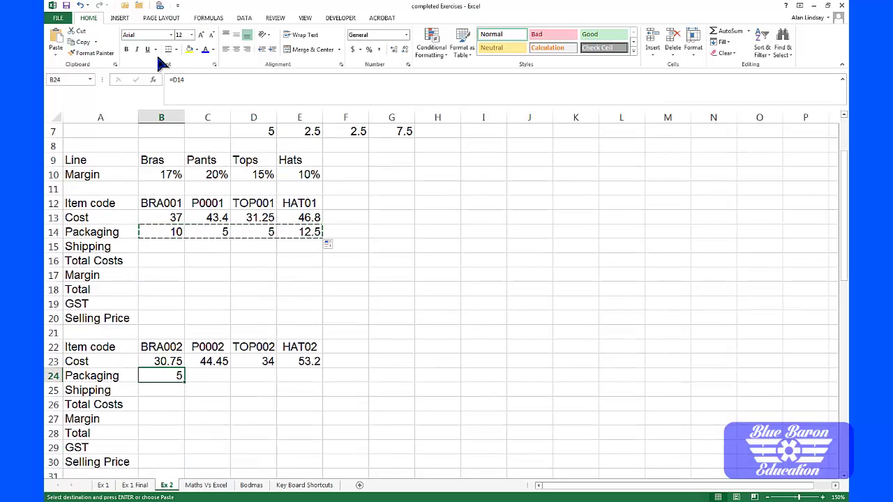
click(55, 43)
scroll(169, 378, up, 1)
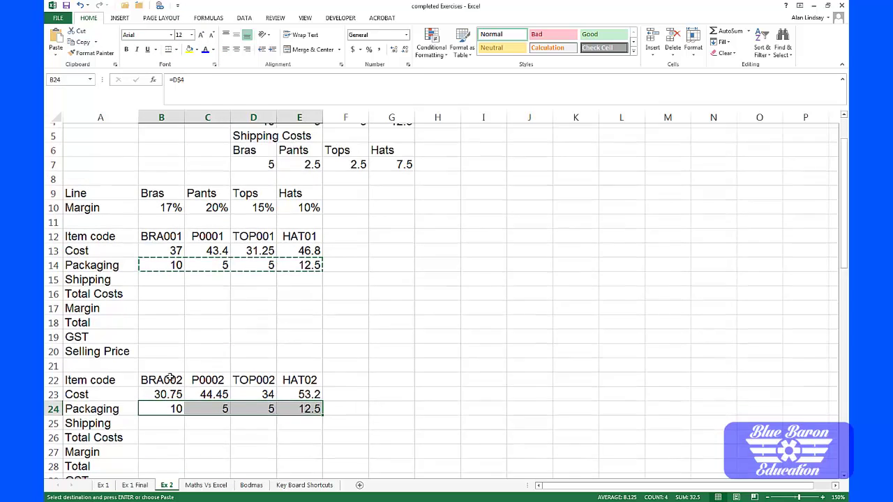
scroll(317, 157, up, 2)
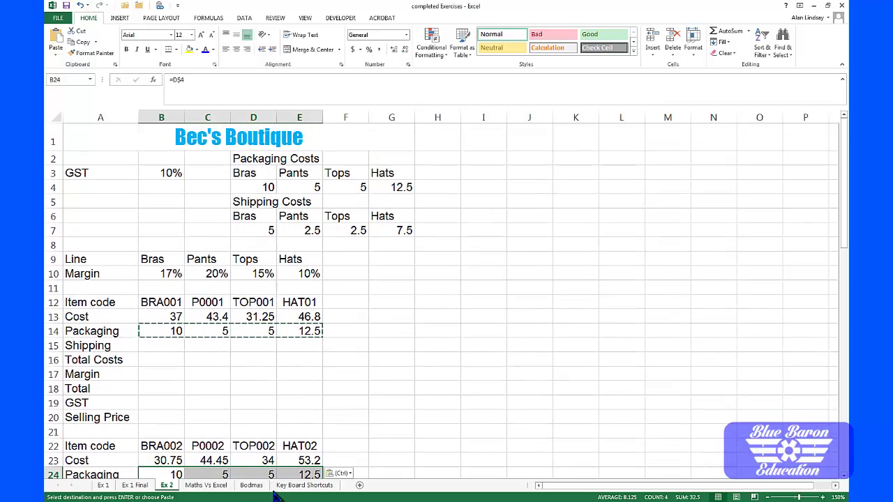
click(170, 472)
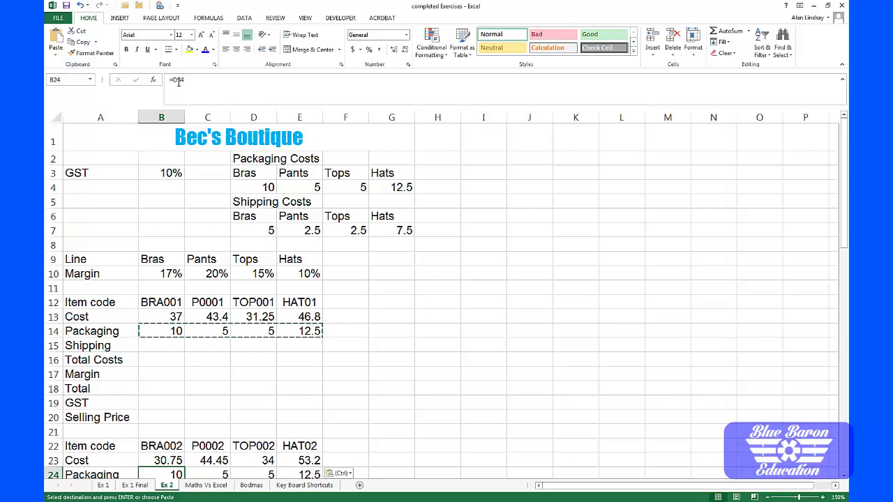
click(209, 474)
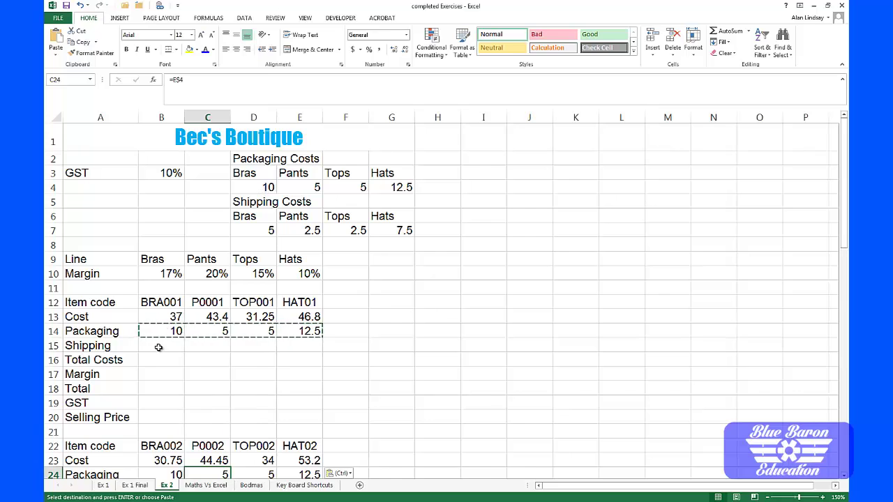
click(158, 348)
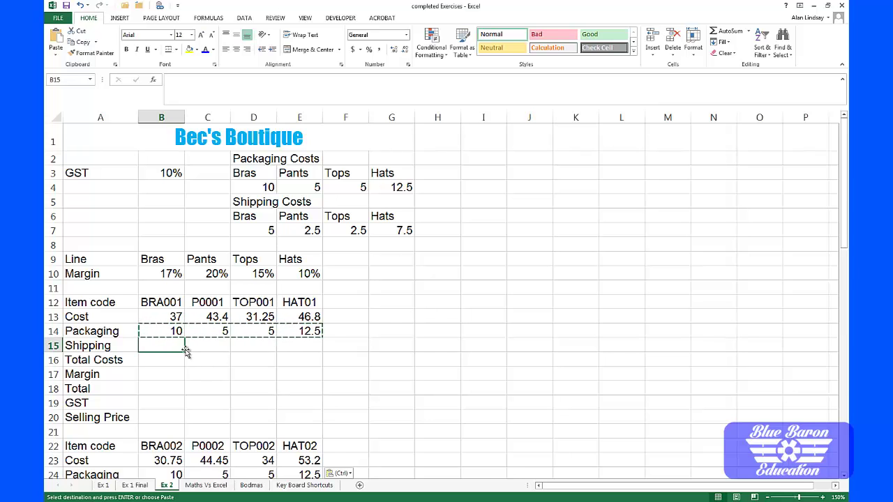
Enter =D$7 in B15 and fill it to E15, giving shipping 5, 2.5, 2.5, 7.5.
text(=)
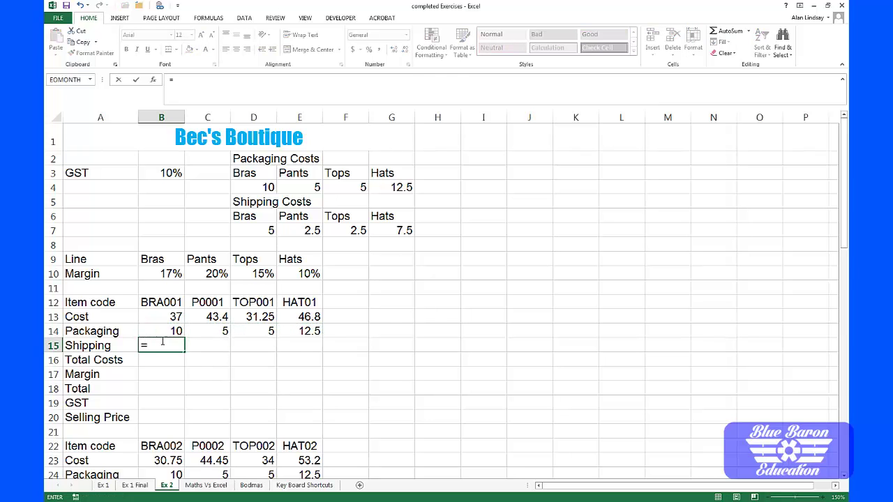
click(261, 232)
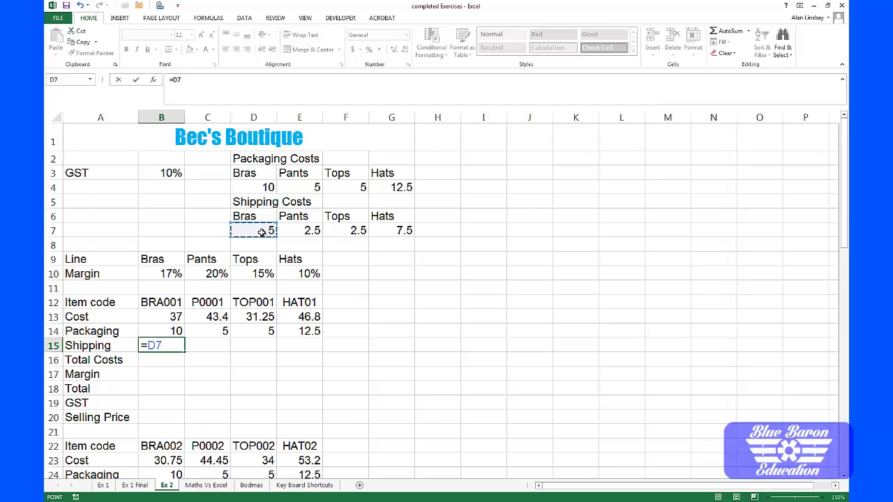
key(F4)
key(F4)
key(Return)
click(174, 346)
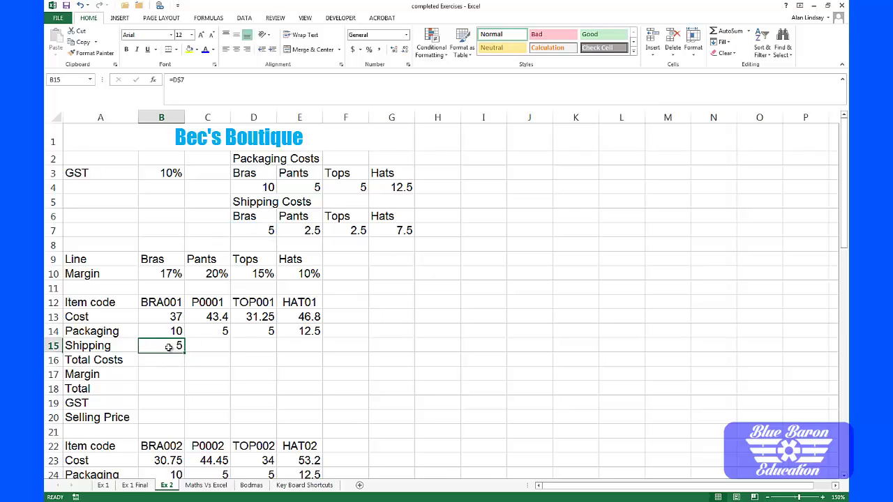
drag(185, 350, 321, 349)
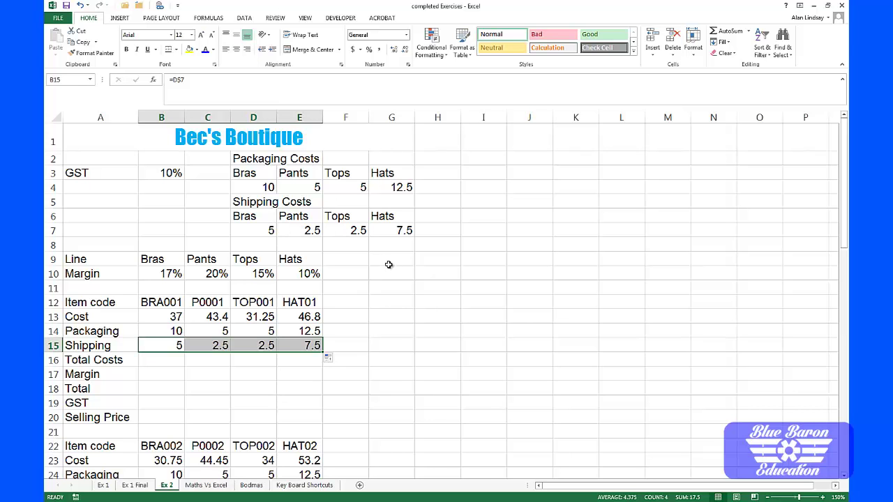
Copy the Shipping row B15:E15 into the second block at B25:E25.
click(85, 41)
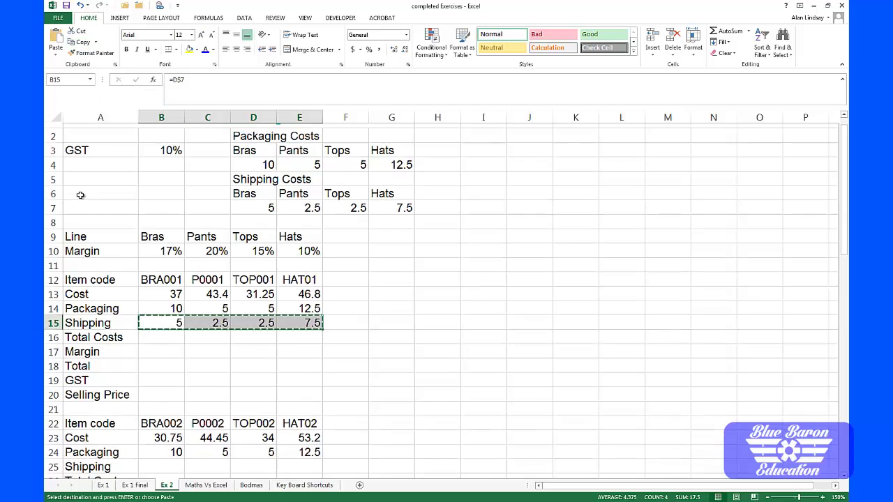
scroll(60, 193, down, 3)
click(169, 347)
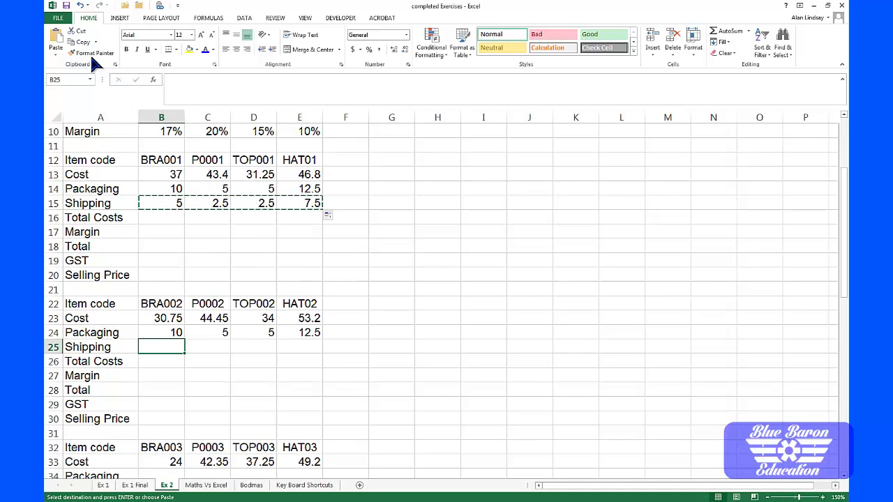
click(59, 44)
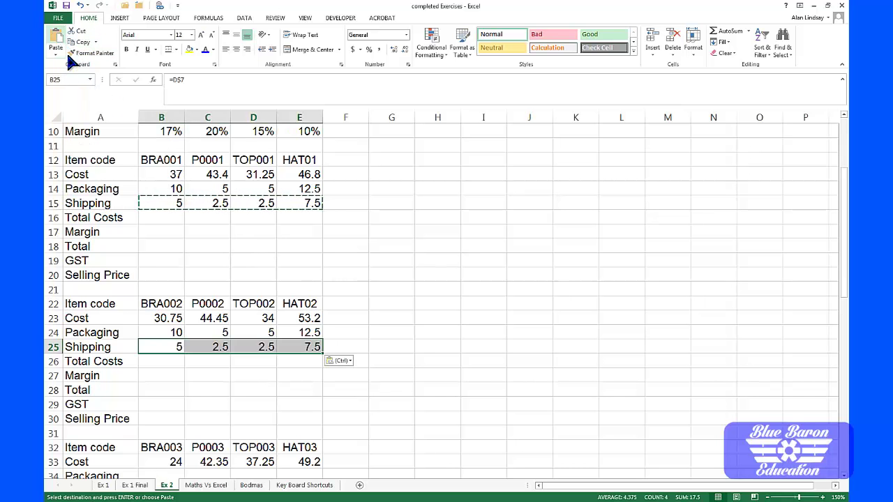
scroll(407, 320, up, 3)
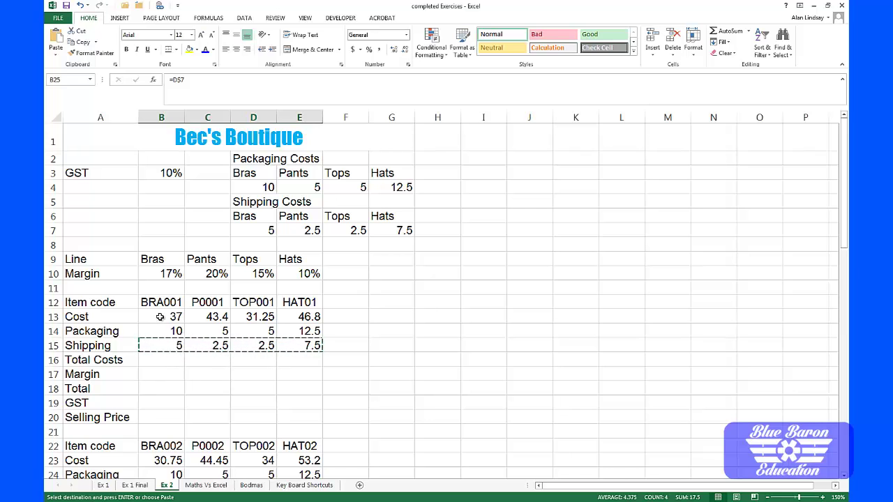
AutoSum =SUM(B13:B15) in B16 and fill to E16, giving 52, 50.9, 38.75, 66.8.
click(162, 361)
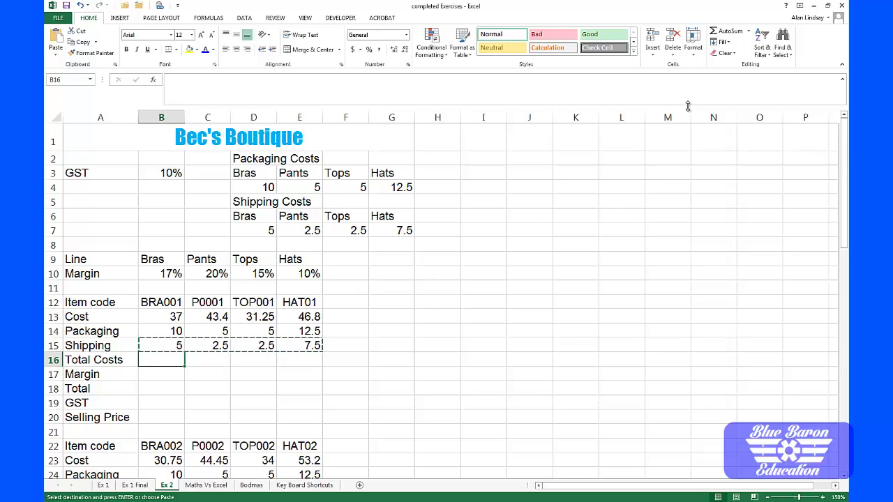
key(Escape)
click(727, 32)
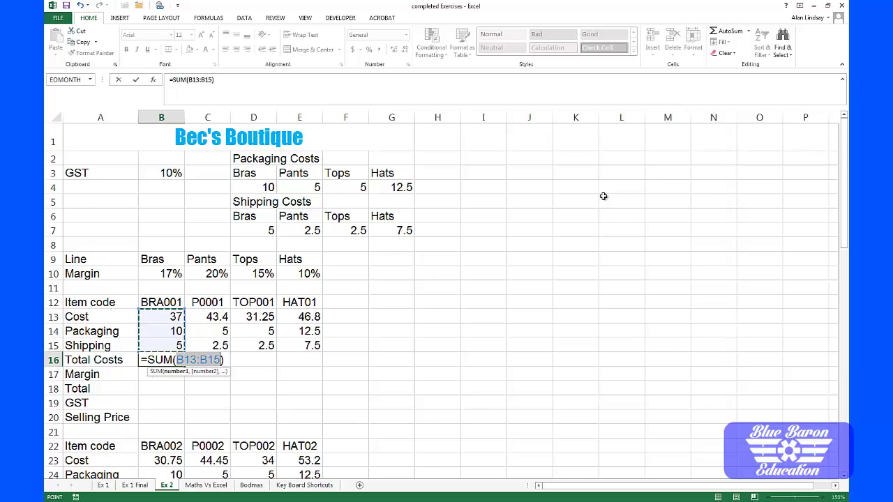
key(Return)
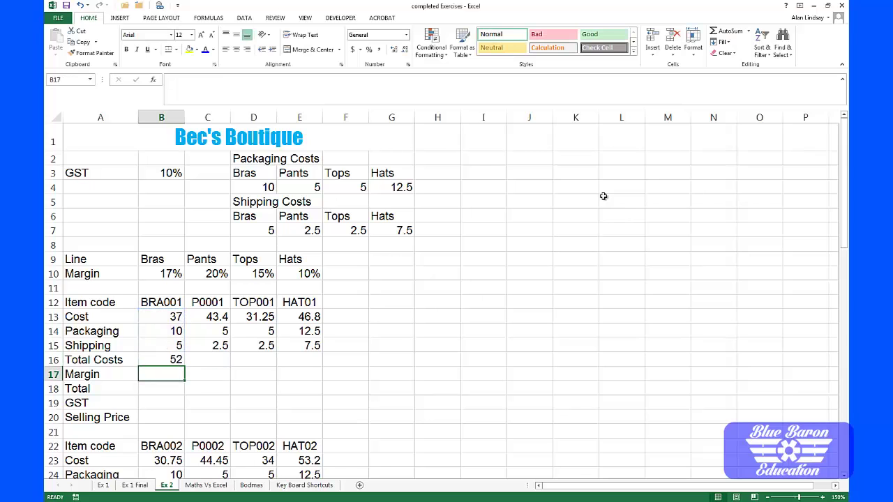
click(161, 361)
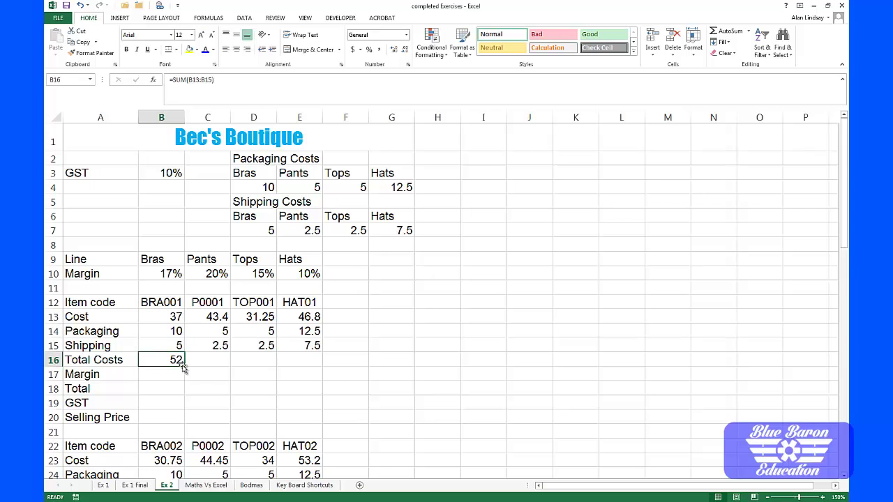
drag(186, 367, 314, 366)
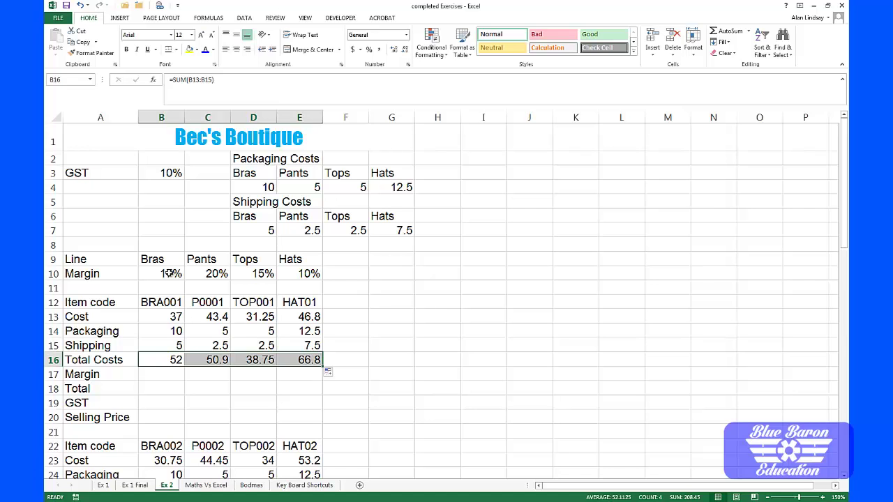
click(165, 377)
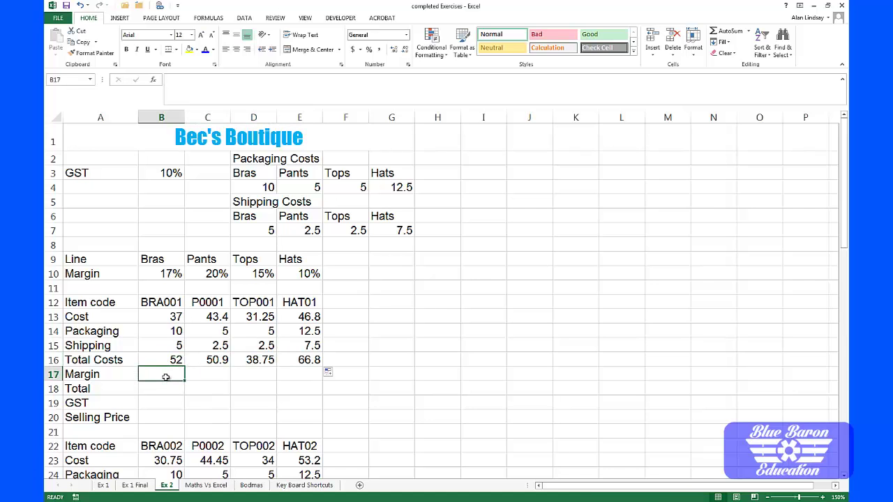
text(=)
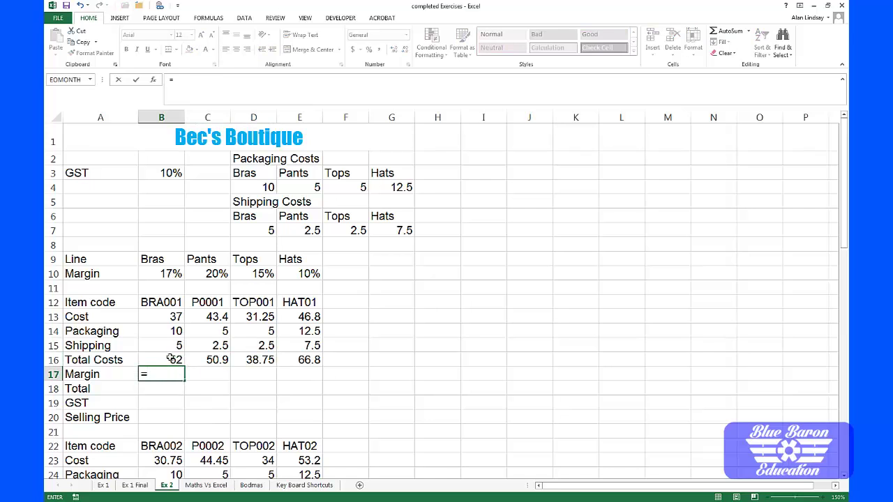
click(170, 359)
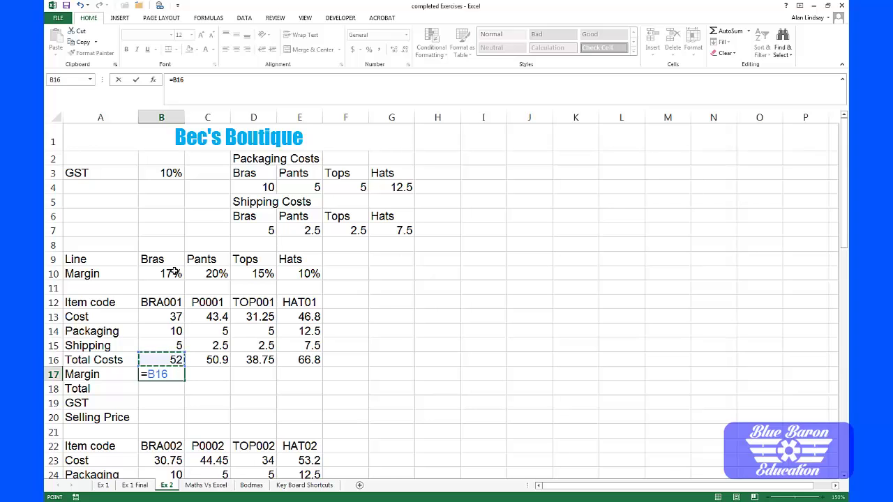
text(*)
click(164, 274)
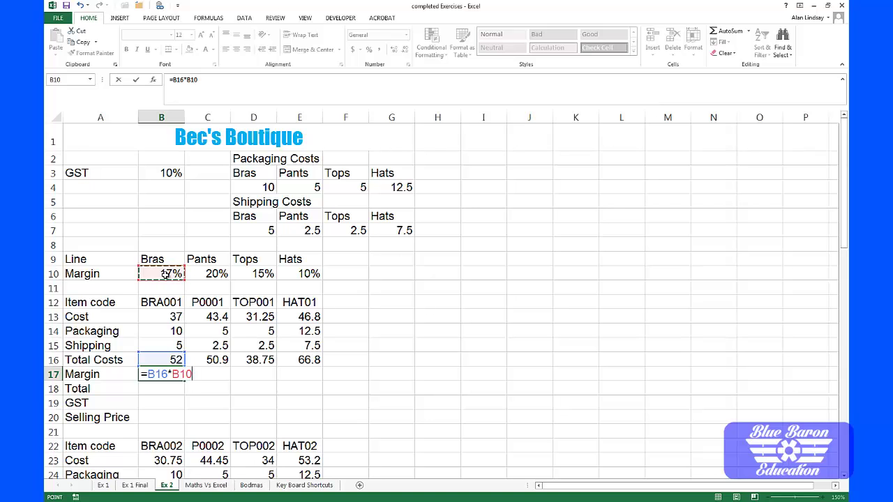
key(F4)
key(F4)
key(Return)
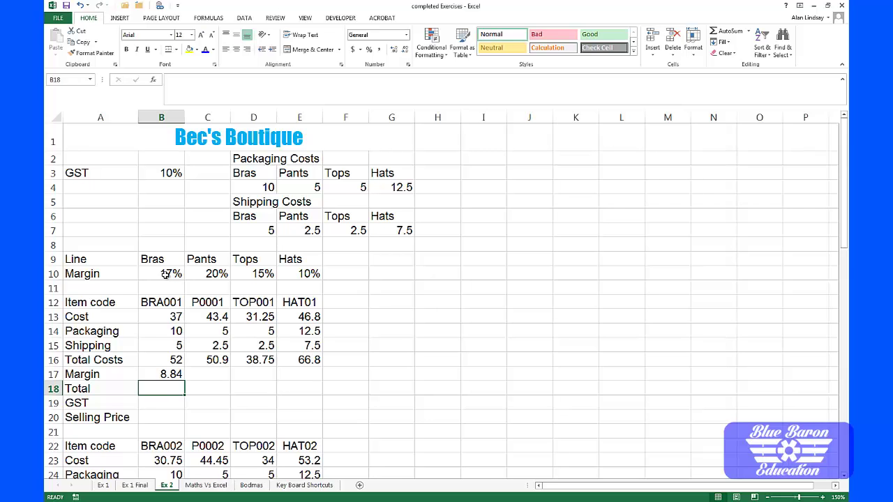
key(Up)
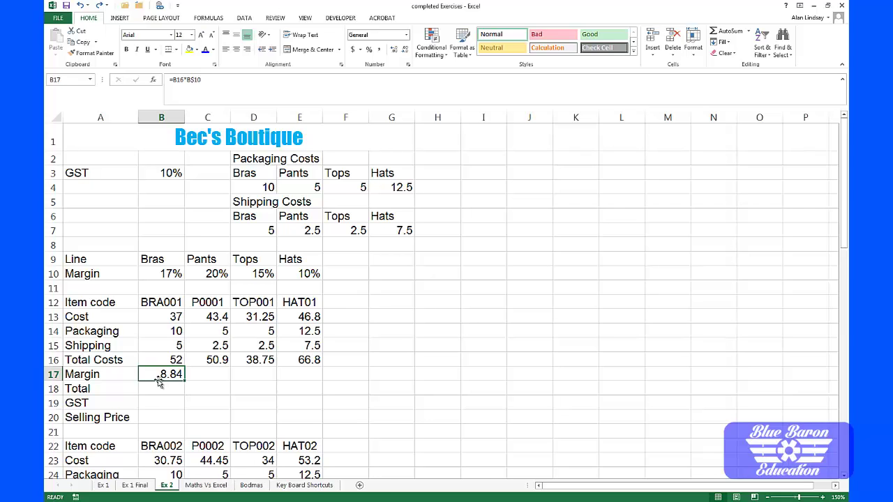
key(Delete)
Insert ROUND in B17 with Number B16*B$10, locking the margin row.
click(154, 80)
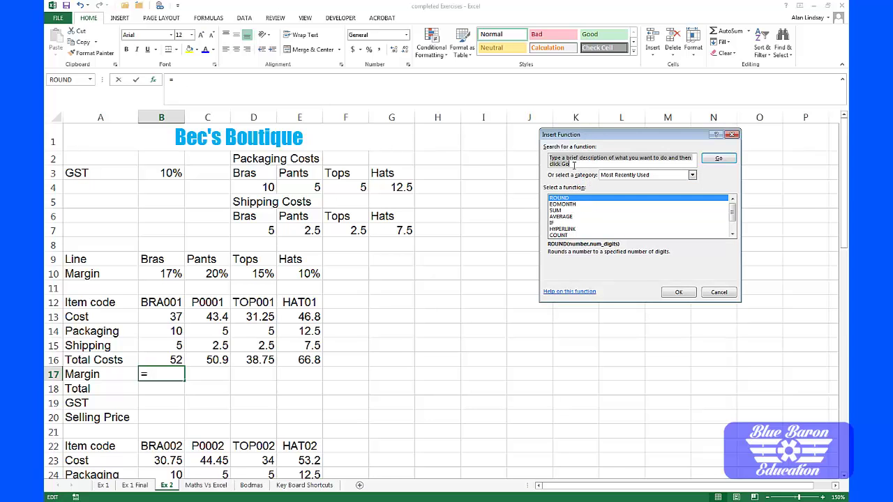
text(round)
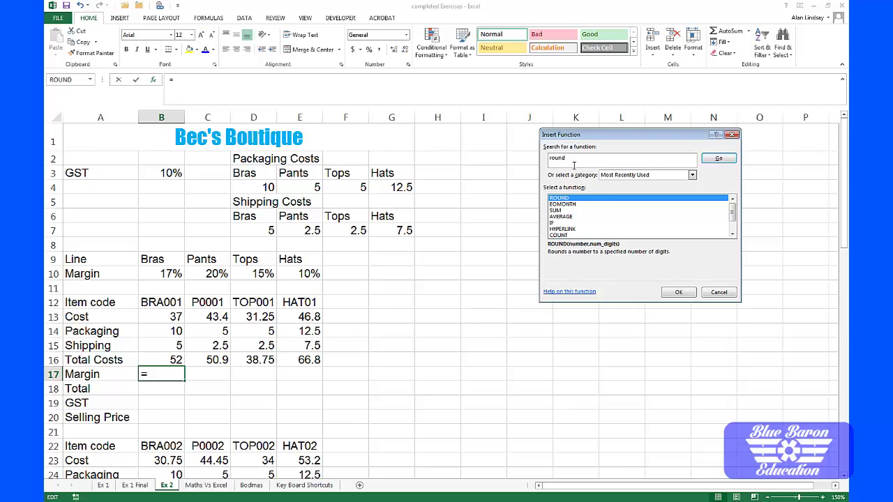
click(718, 158)
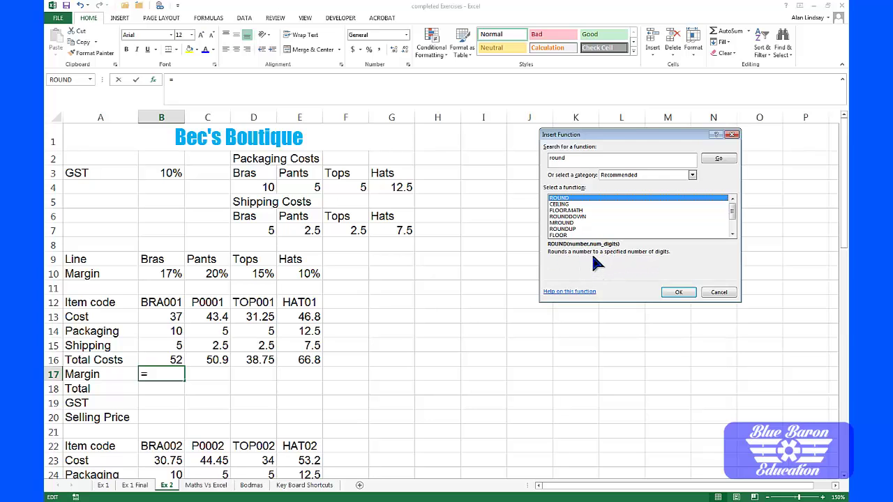
click(678, 292)
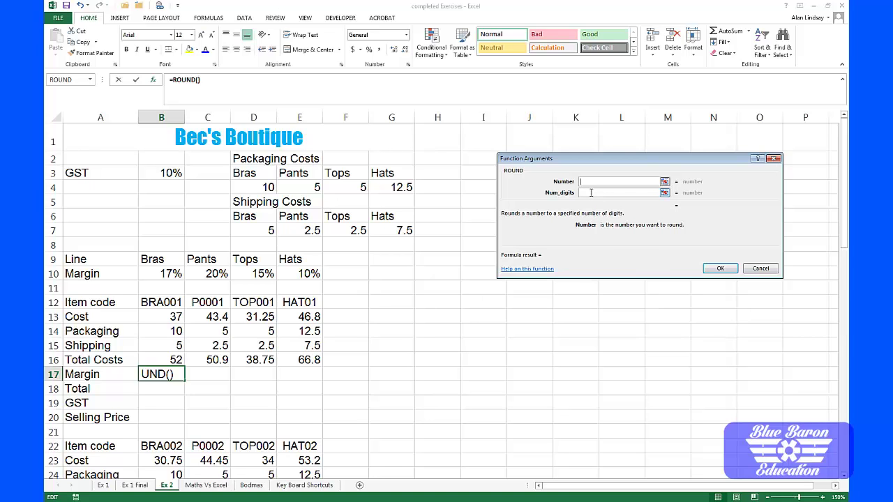
click(664, 182)
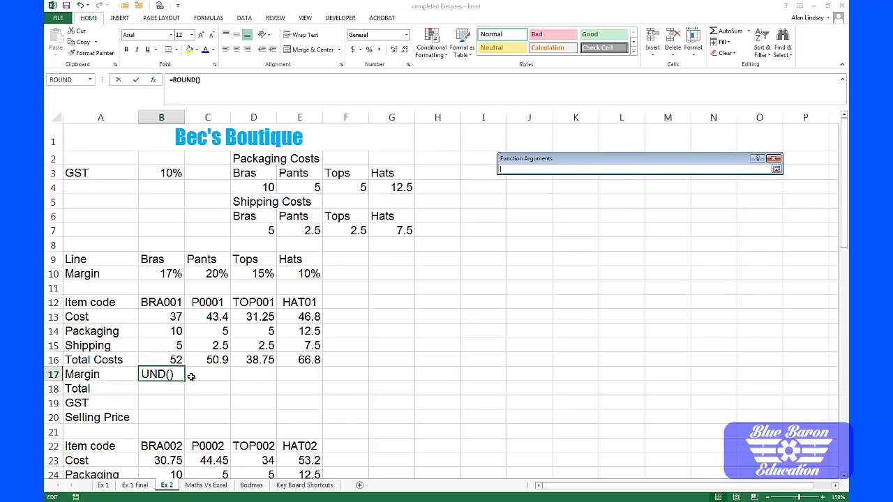
click(169, 360)
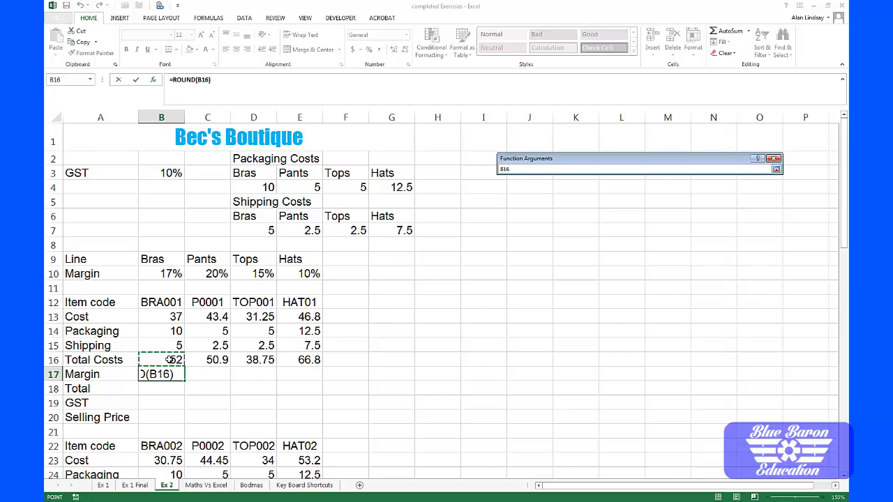
text(*)
click(161, 274)
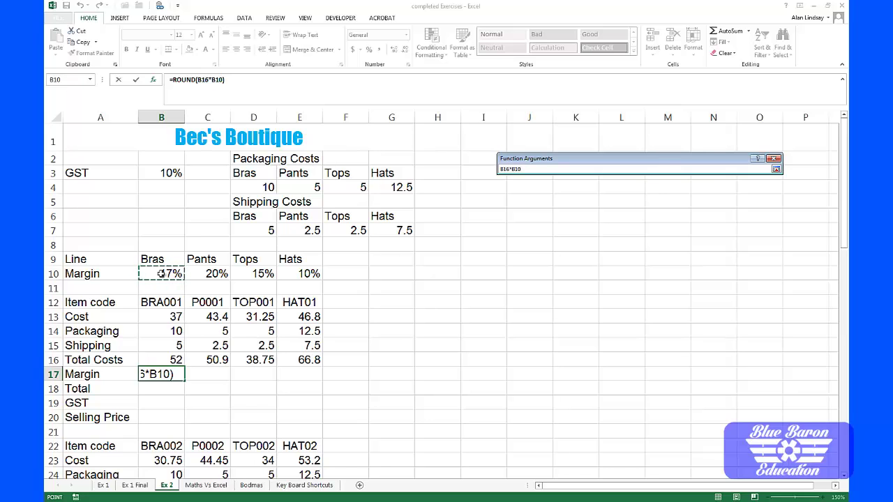
key(F4)
key(F4)
Set Num_digits to 2 and fill the margin formula across to E17 (8.84, 10.18, 5.81, 6.68).
click(776, 171)
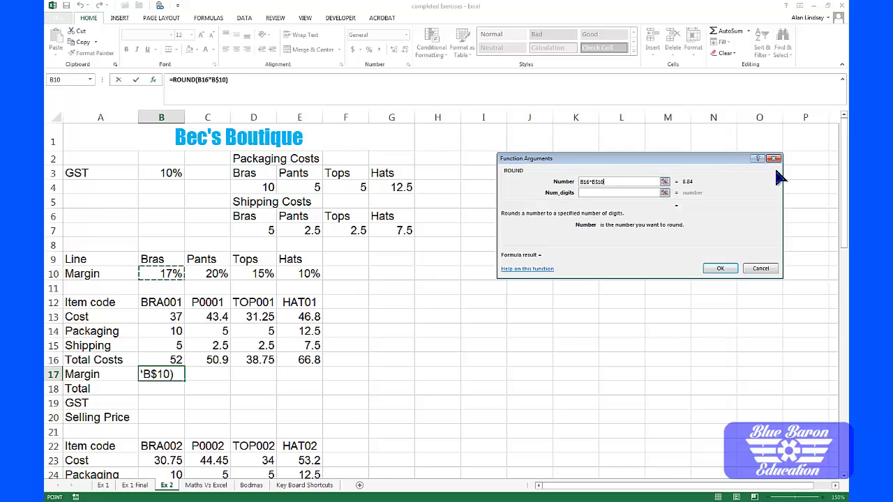
click(589, 193)
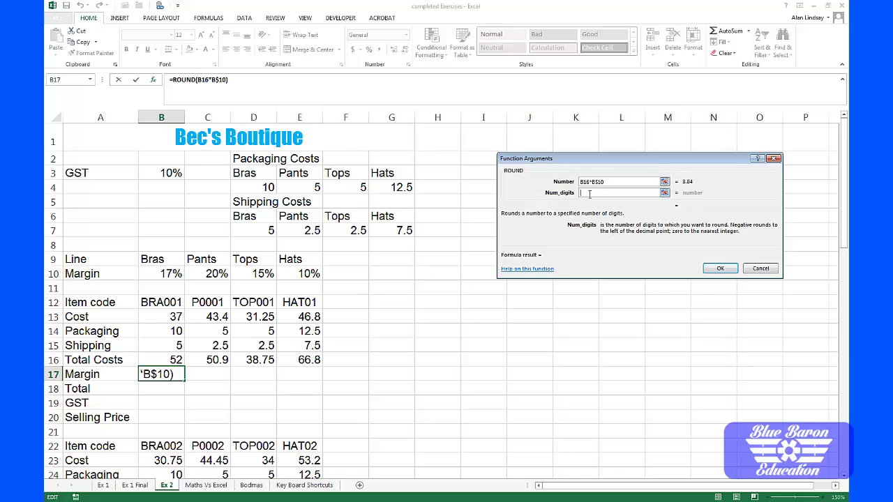
text(2)
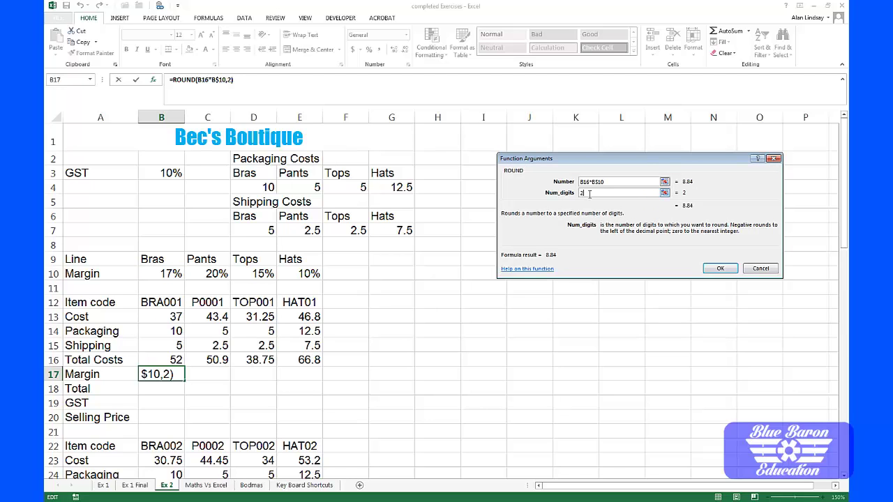
click(721, 268)
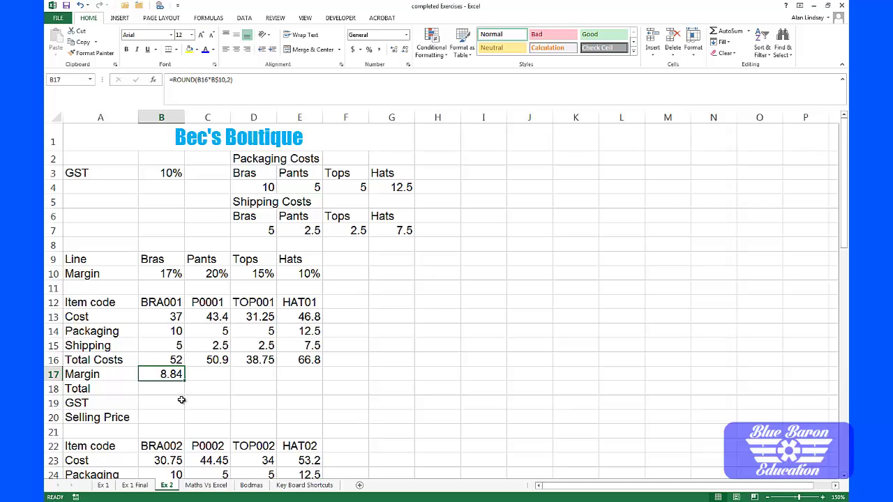
drag(185, 380, 317, 380)
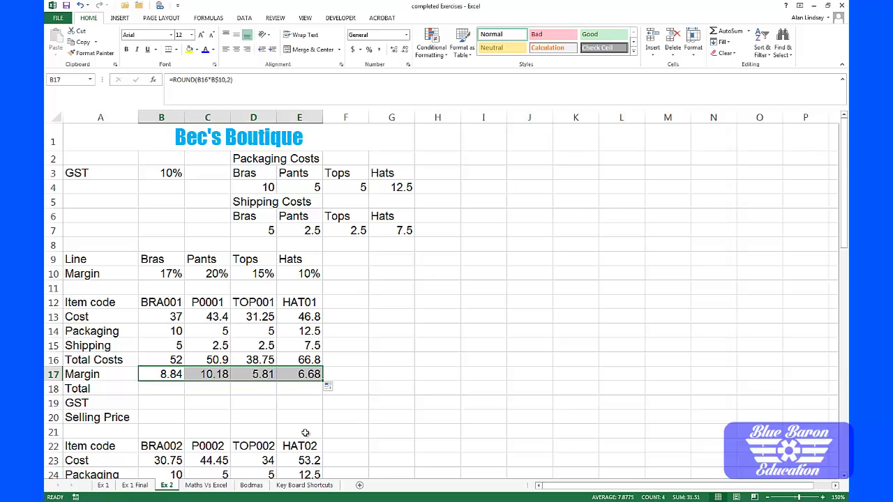
click(304, 374)
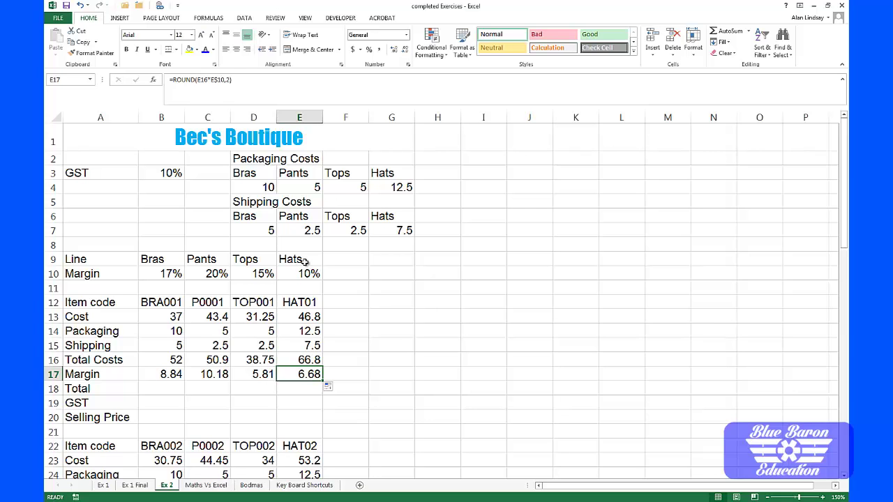
Enter =SUM(B16:B17) in B18 for the Bras total.
click(167, 389)
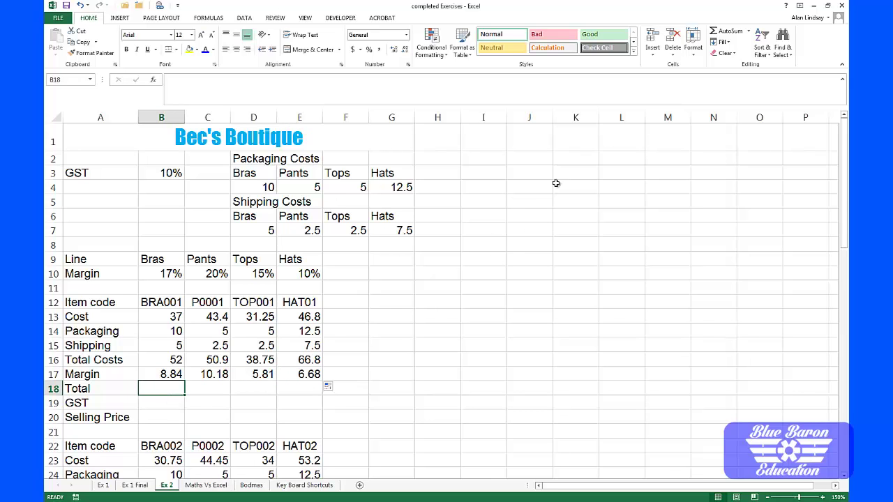
click(723, 33)
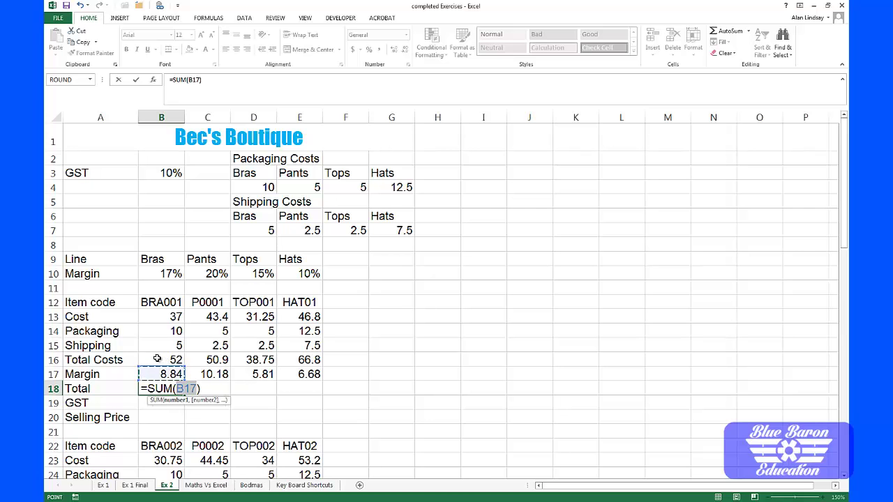
click(157, 359)
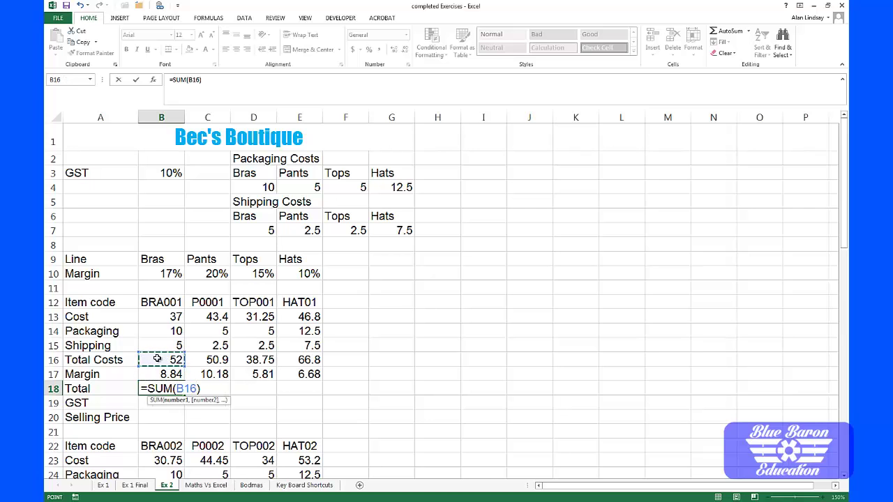
drag(157, 358, 171, 372)
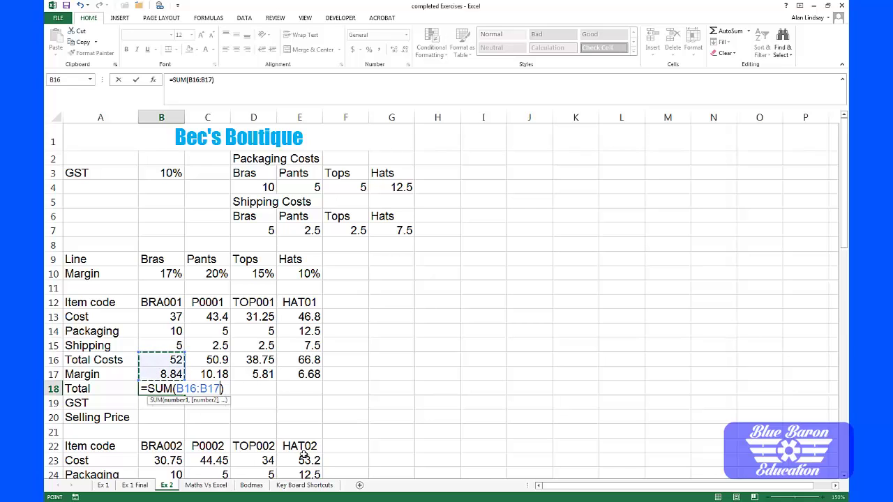
key(Return)
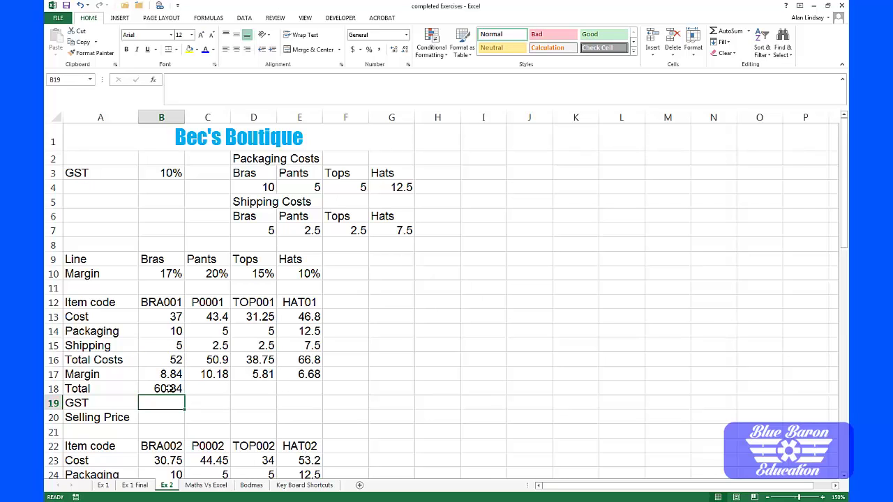
Fill the total formula across to E18 and begin a formula in GST cell B19.
click(169, 389)
drag(185, 396, 315, 390)
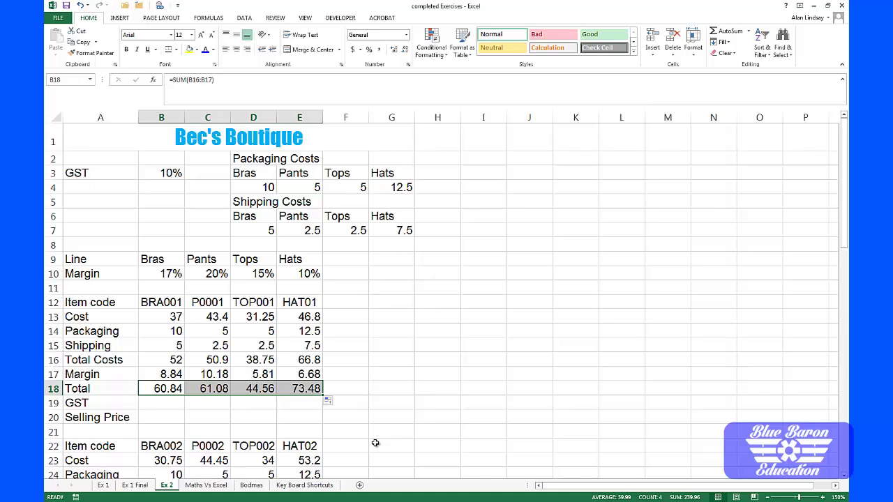
click(161, 404)
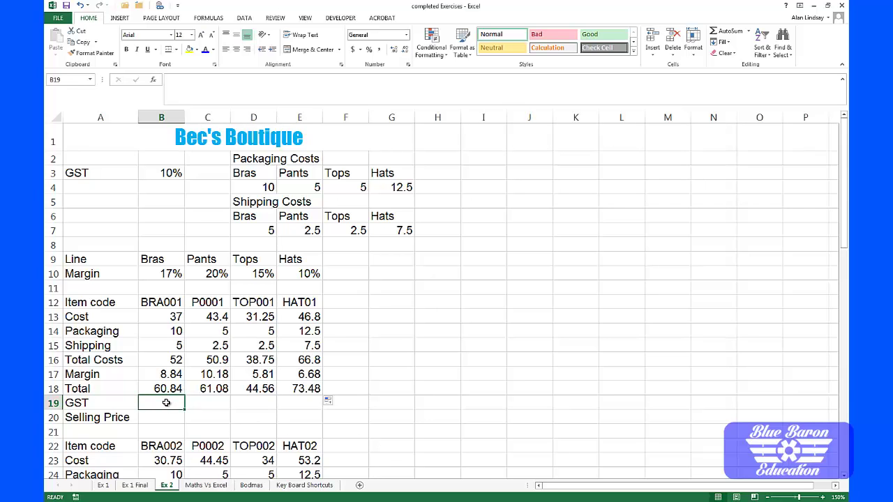
text(=)
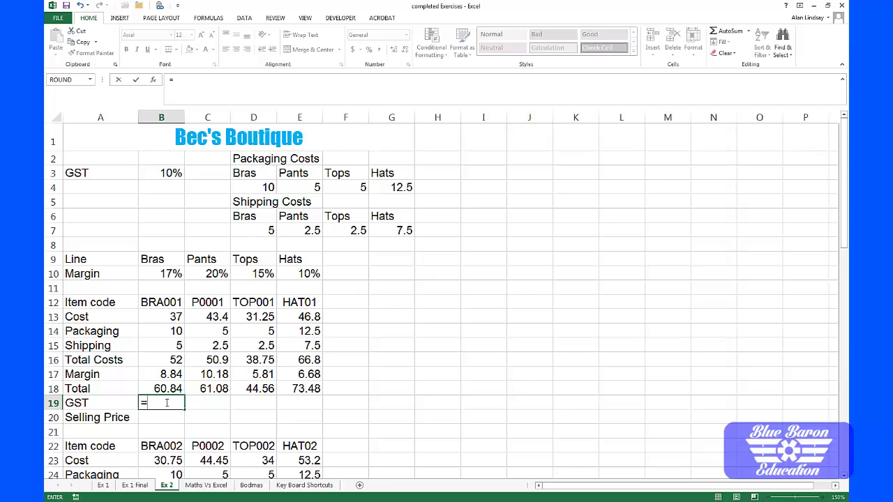
click(159, 388)
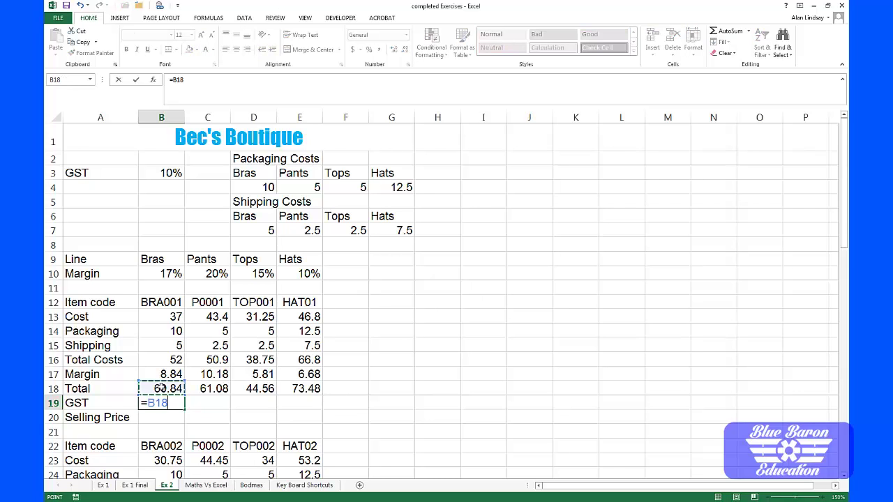
text(*)
click(168, 174)
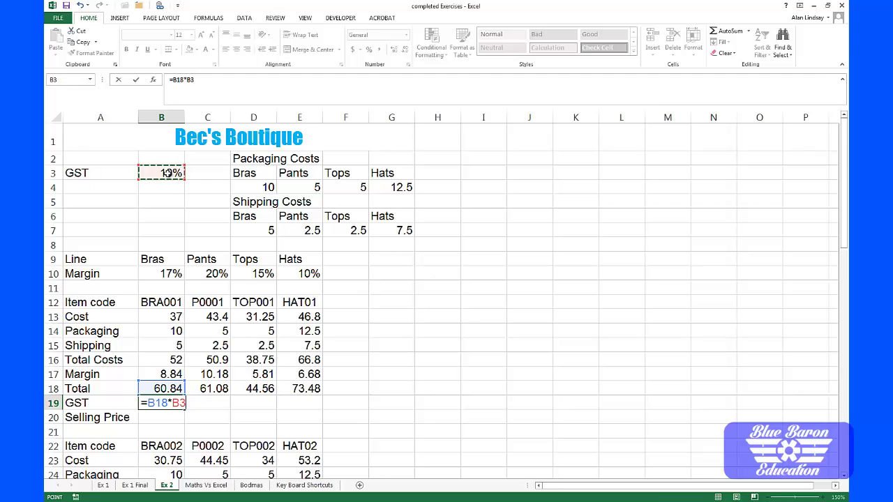
key(F4)
key(Return)
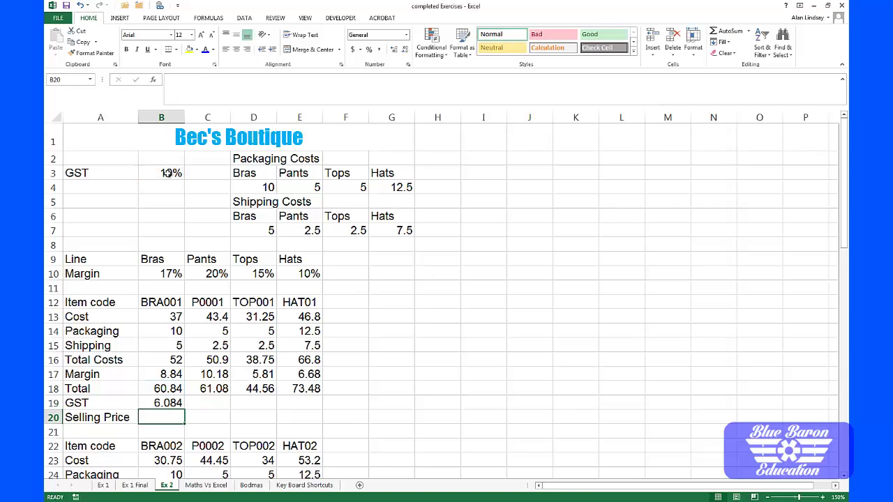
click(171, 405)
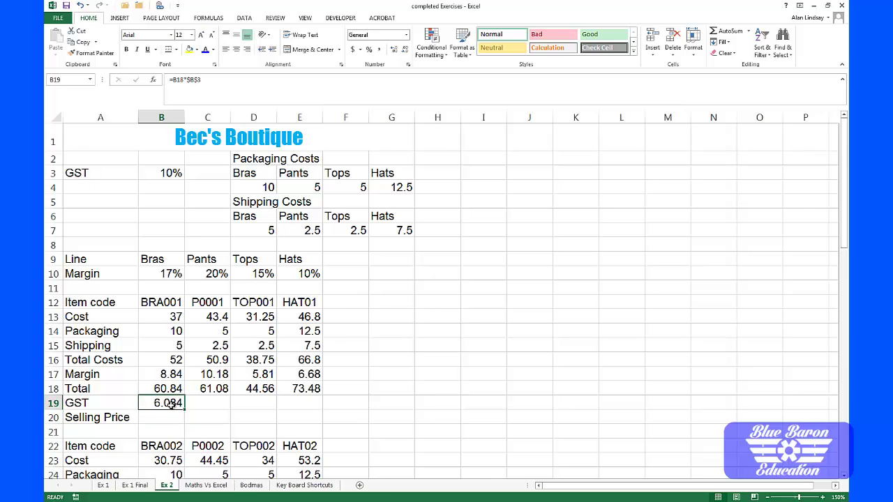
key(Delete)
Insert ROUNDUP in B19 with Number B18*$B$3, making the GST rate absolute.
click(154, 80)
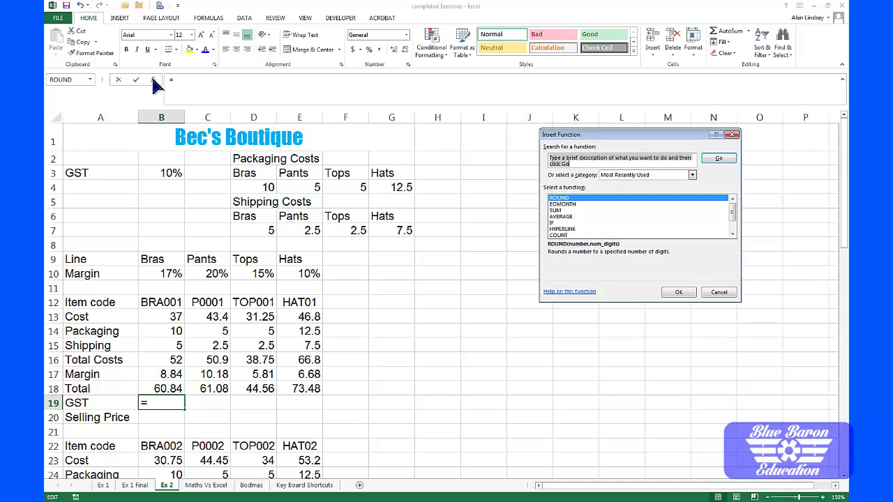
text(r)
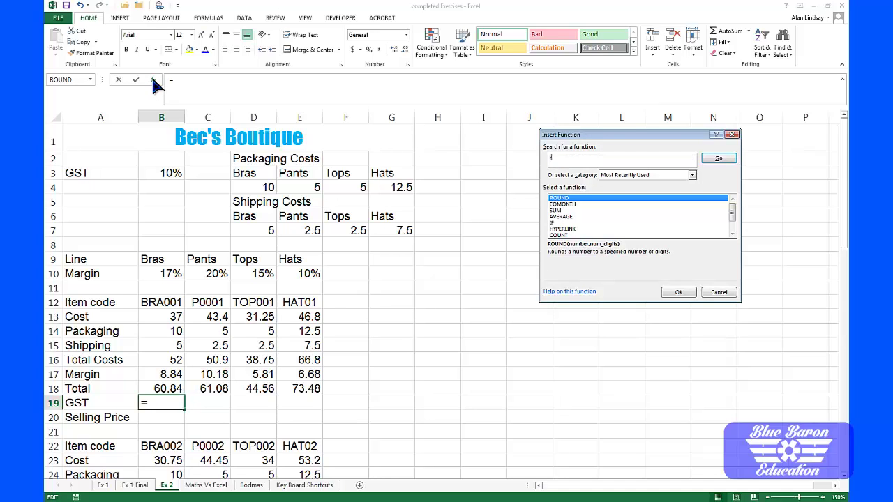
text(oundup)
click(720, 158)
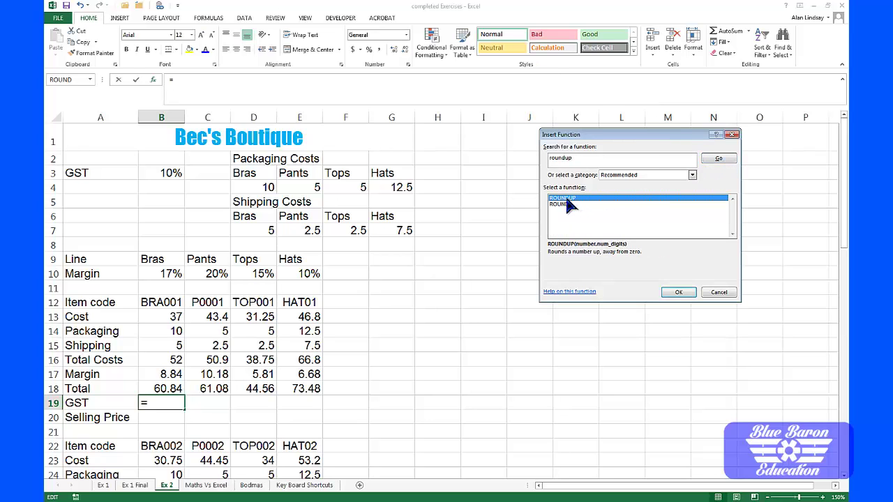
click(678, 292)
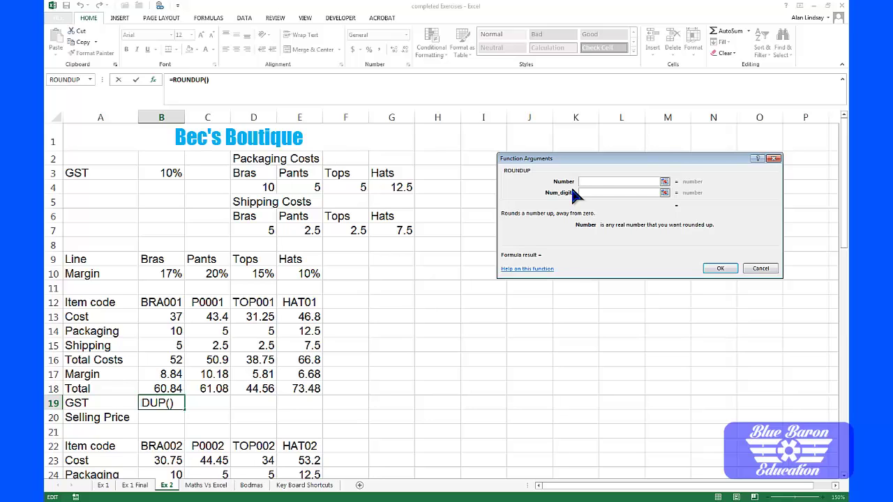
click(664, 182)
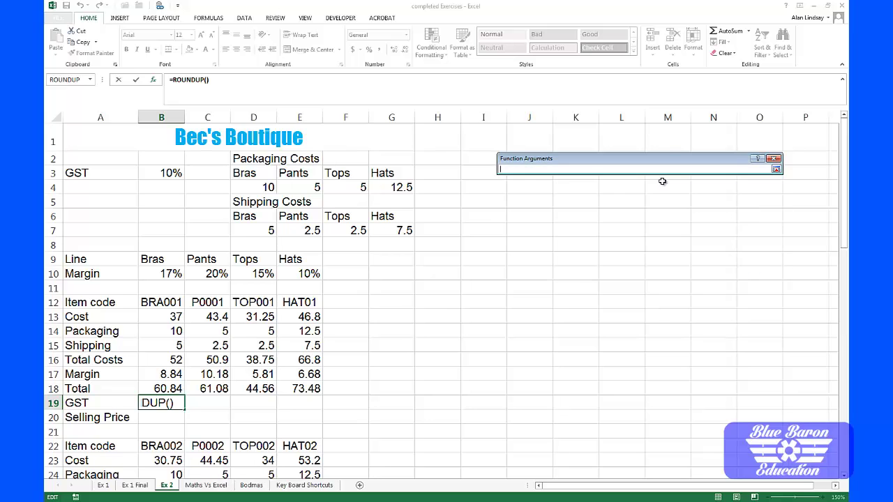
click(172, 389)
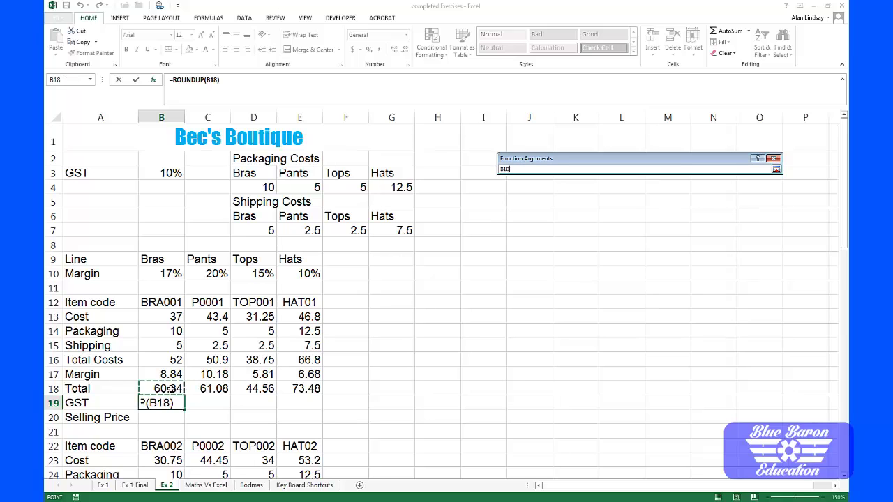
text(*)
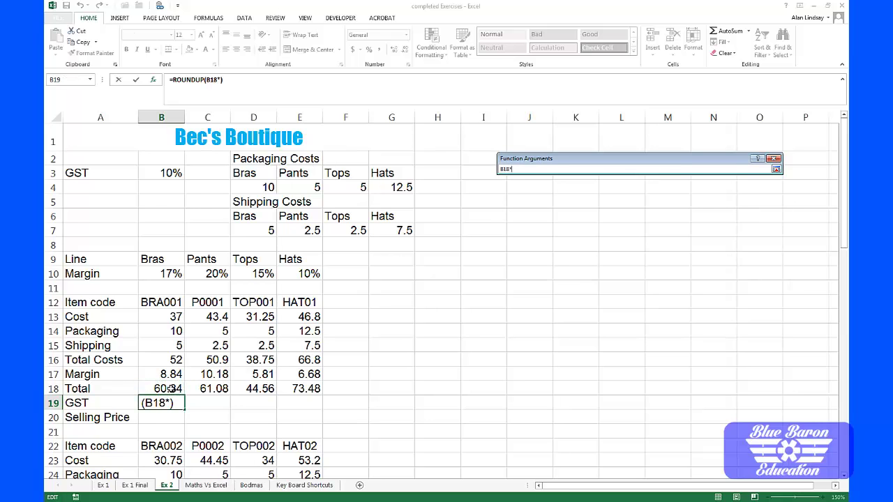
click(161, 173)
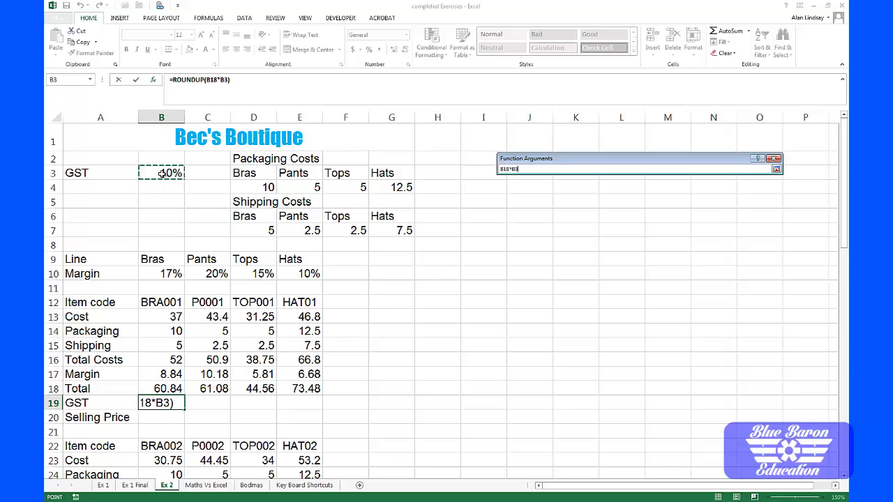
key(F4)
Set Num_digits to 2 and fill the GST formula across to E19 (6.09, 6.11, 4.46, 7.35).
click(776, 169)
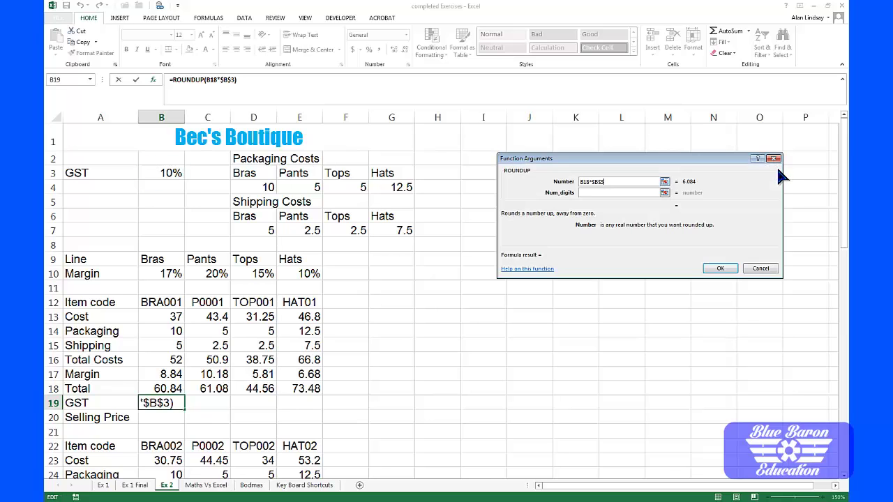
click(622, 193)
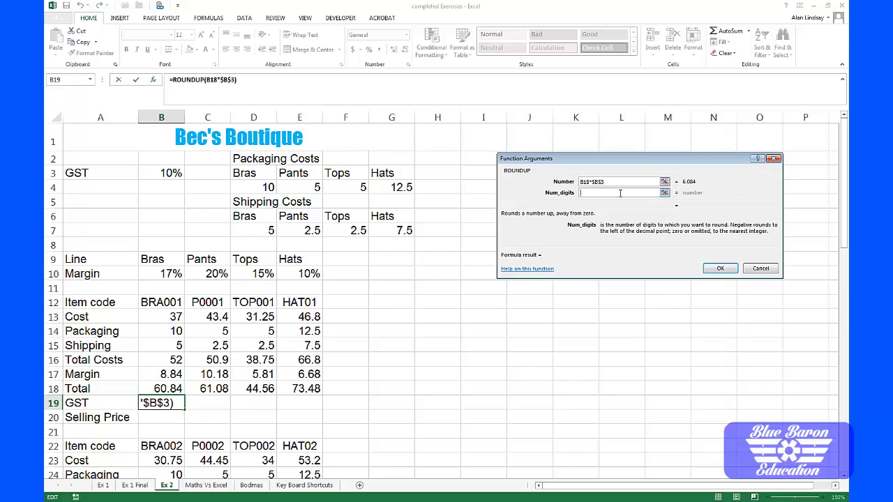
text(2)
click(721, 267)
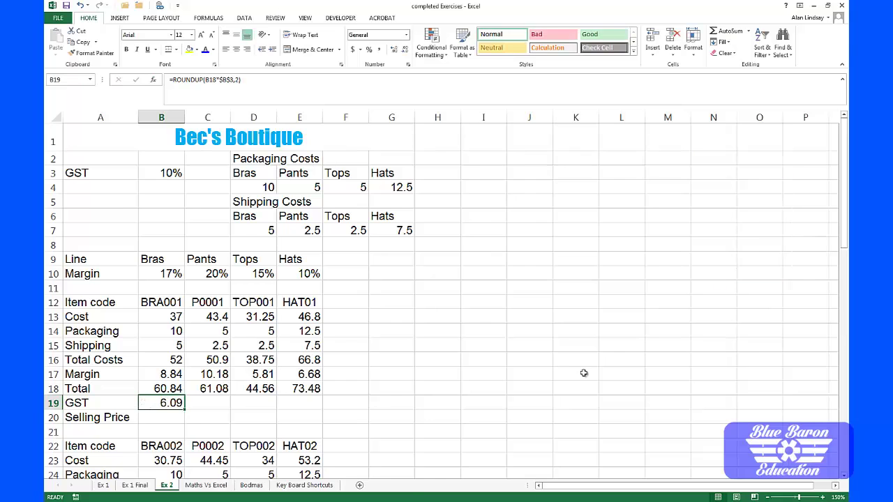
drag(185, 410, 311, 405)
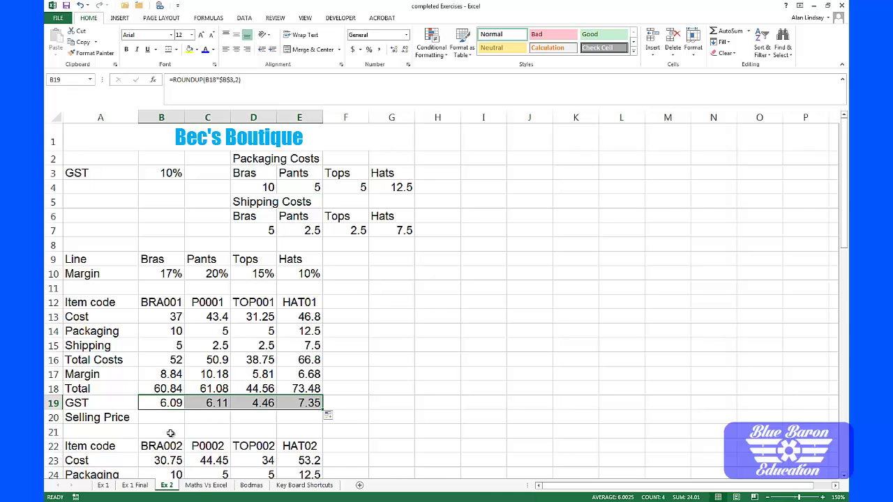
click(166, 417)
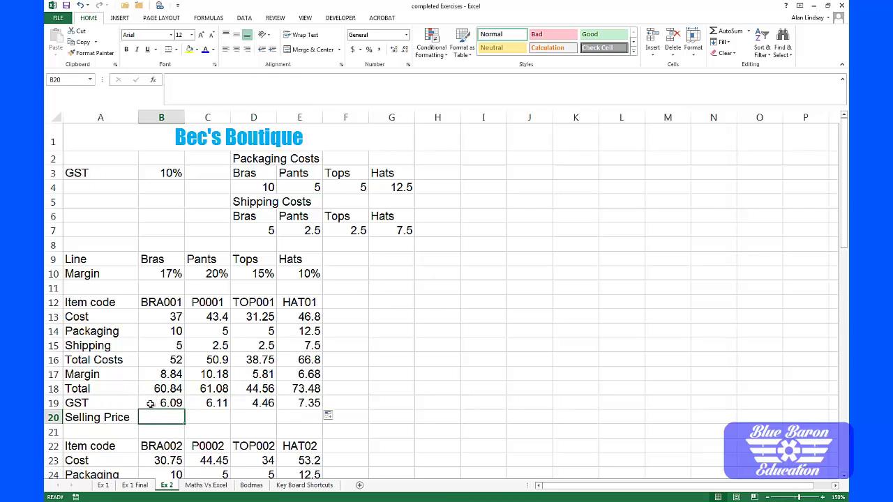
Enter =SUM(B18:B19) in B20 and fill it to E20 (66.93, 67.19, 49.02, 80.83).
click(729, 33)
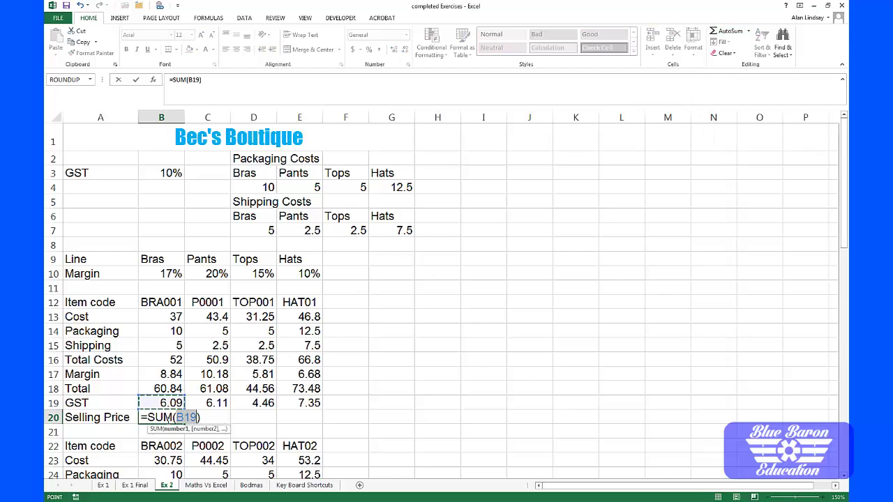
click(151, 388)
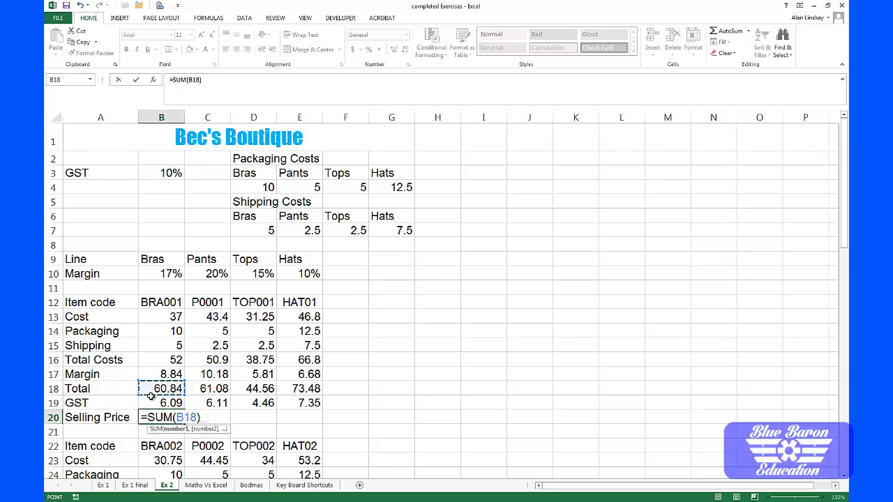
drag(152, 396, 155, 405)
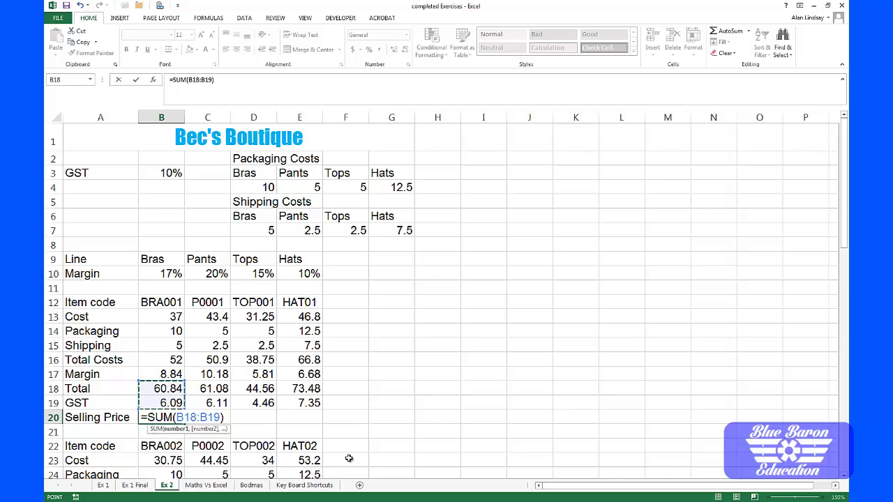
key(Return)
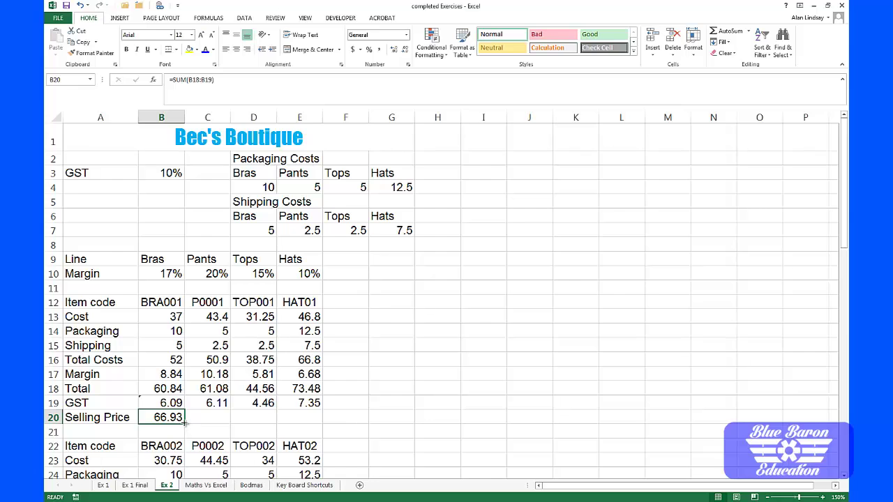
drag(183, 423, 319, 419)
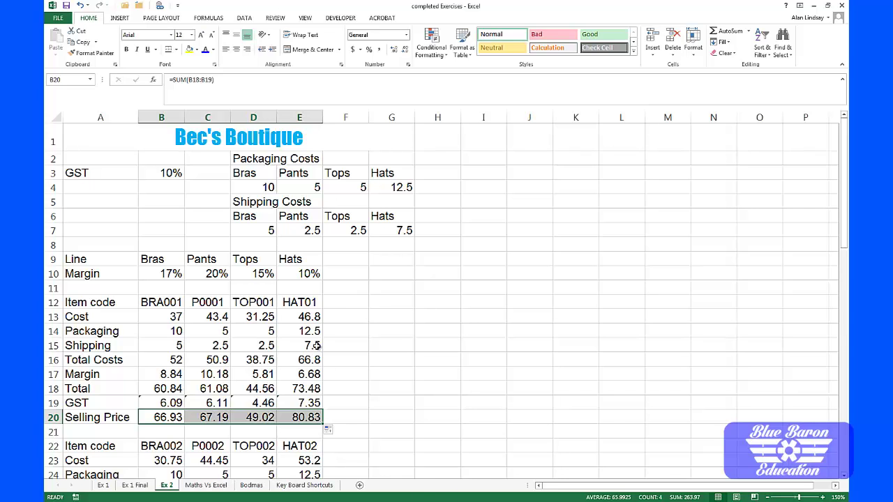
drag(77, 403, 188, 450)
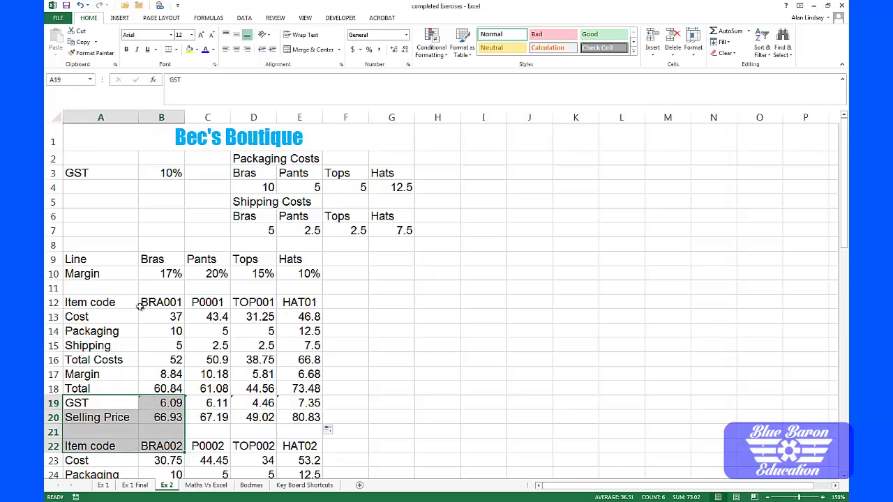
drag(98, 304, 307, 417)
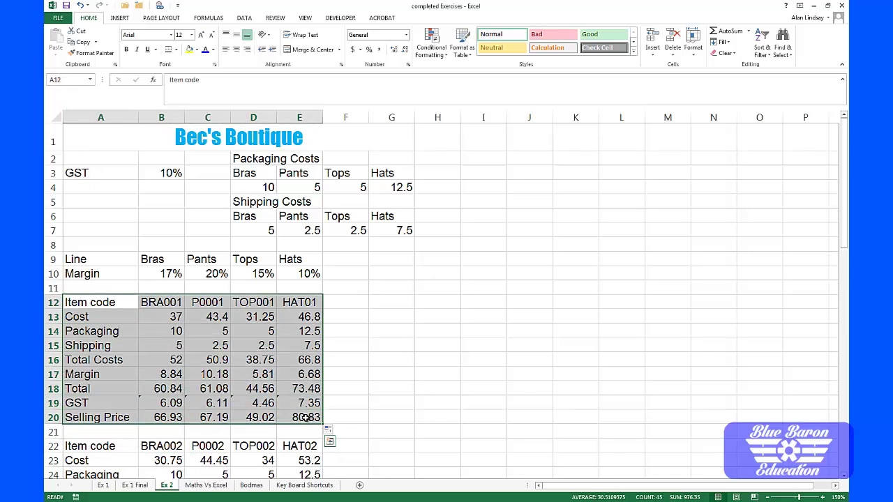
click(175, 317)
click(211, 320)
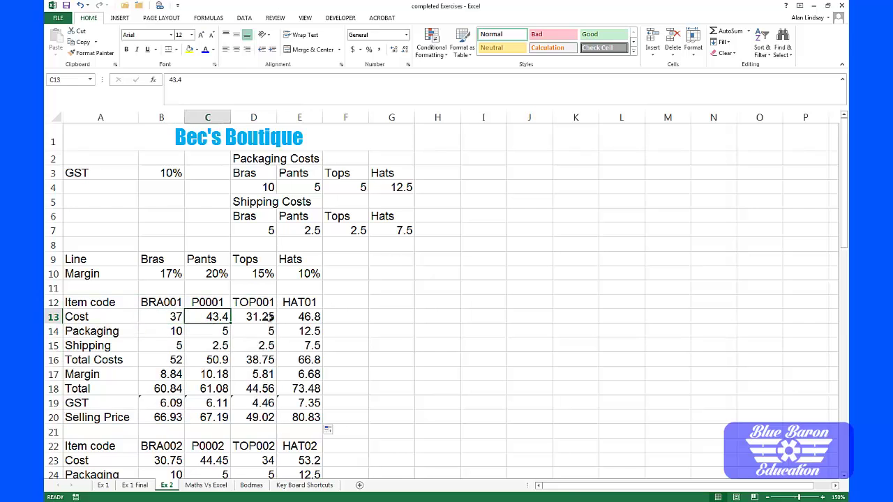
click(268, 318)
click(170, 331)
click(170, 345)
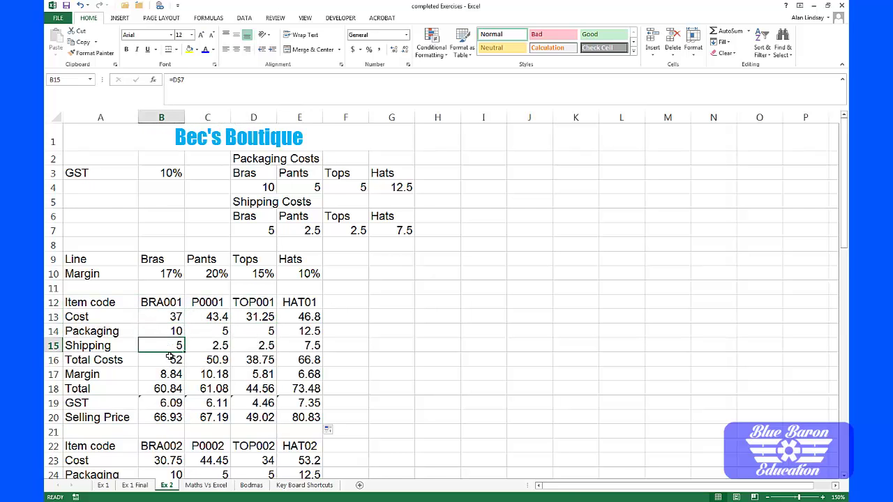
click(170, 359)
click(171, 375)
click(171, 390)
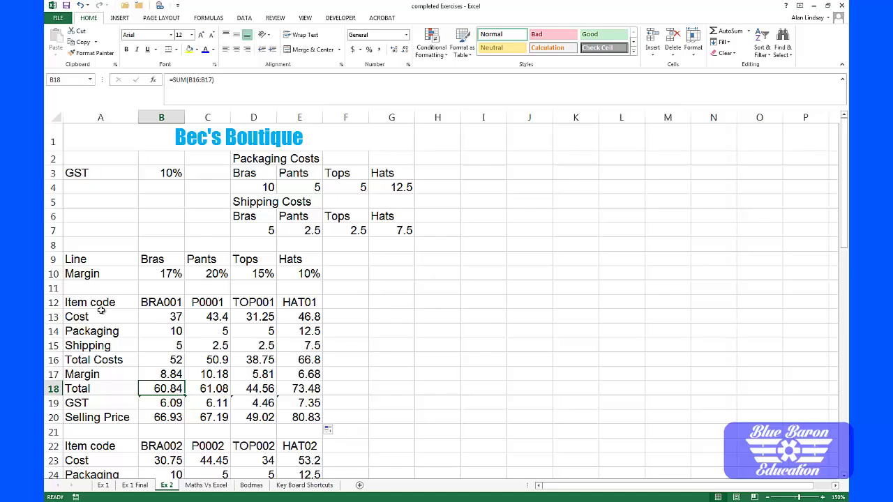
drag(93, 305, 295, 304)
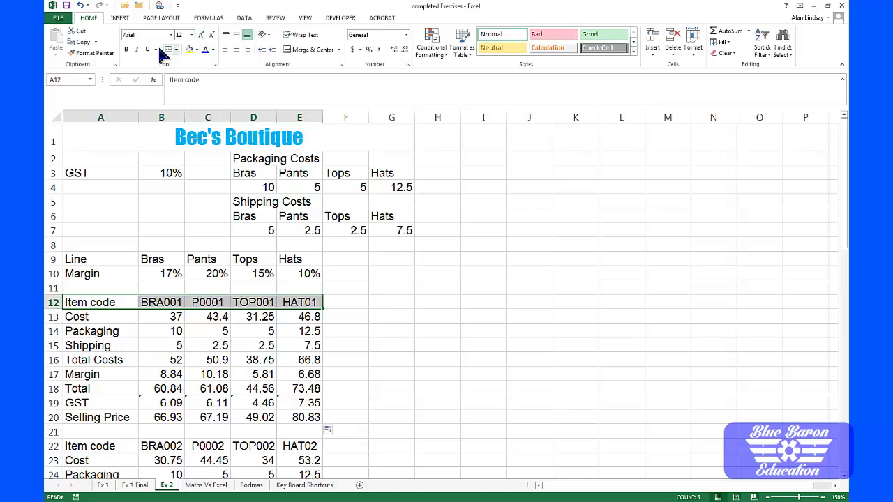
Bold the Item code row and add a dividing border at the Total Costs row.
click(126, 49)
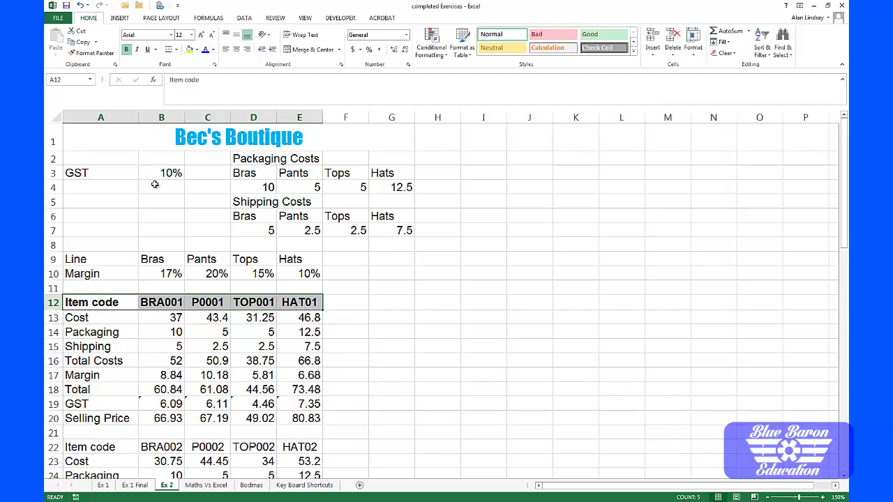
click(89, 347)
drag(129, 360, 307, 360)
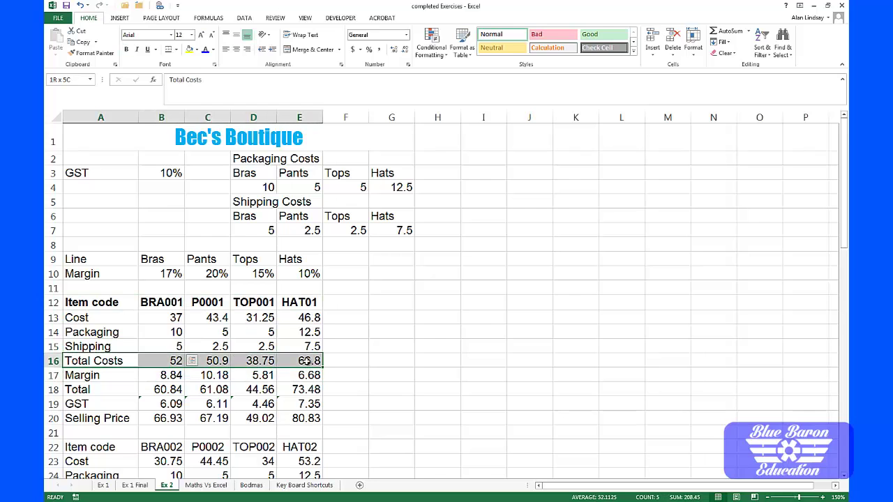
click(178, 52)
click(194, 84)
Add a border at the Total row and a bottom border under Selling Price.
drag(95, 391, 288, 389)
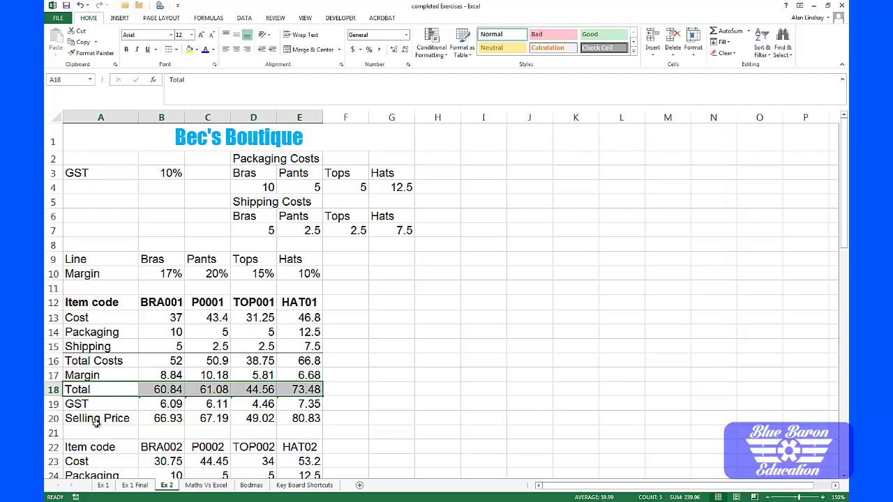
drag(100, 419, 307, 419)
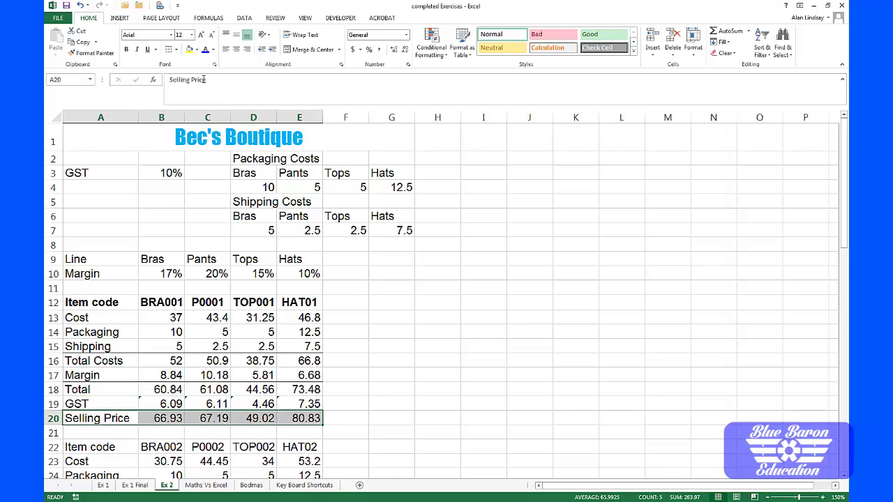
click(176, 51)
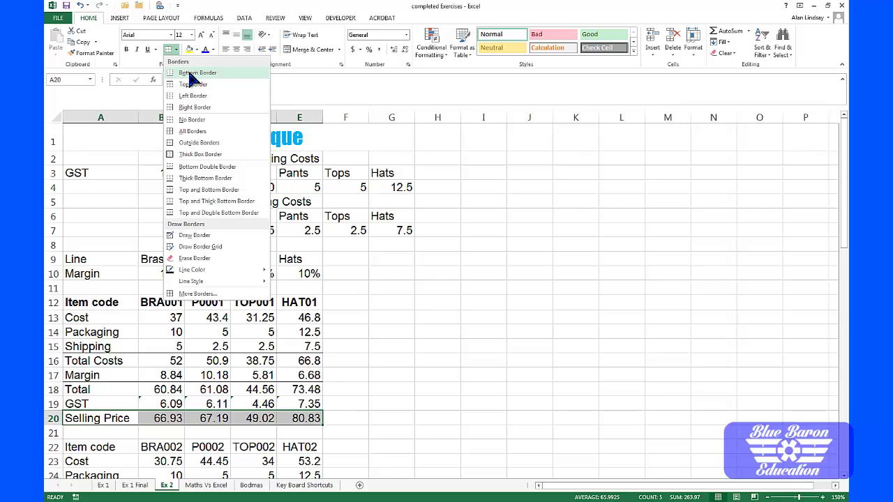
click(192, 73)
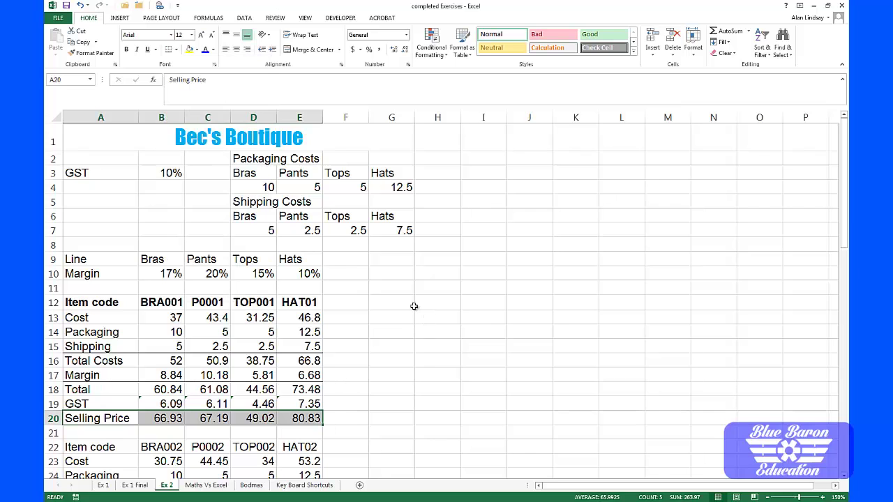
Bold the second table's Item code row.
scroll(404, 311, down, 2)
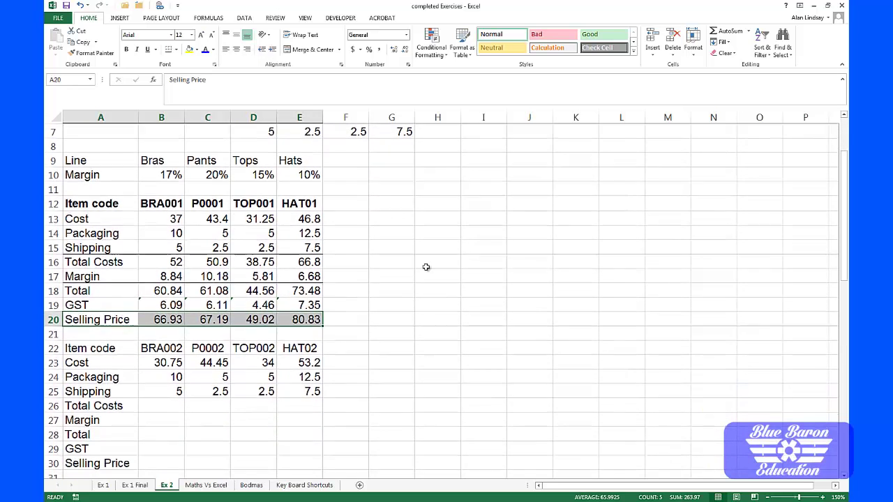
click(406, 260)
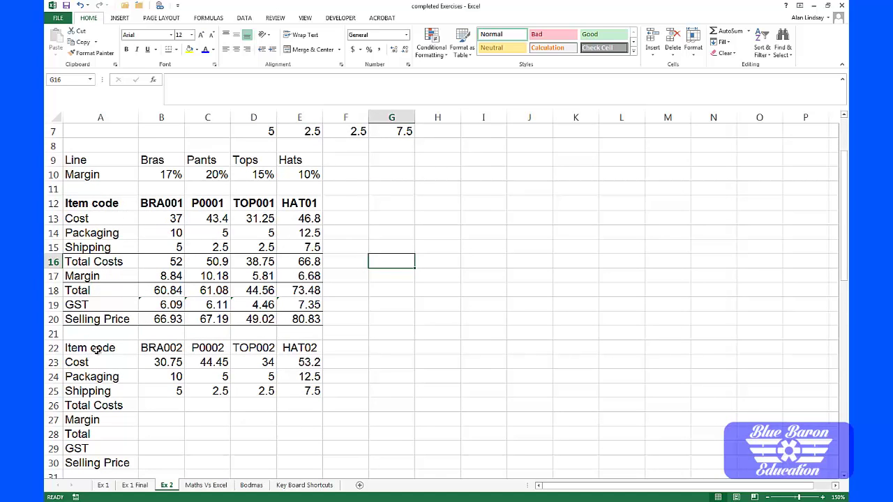
drag(95, 350, 296, 347)
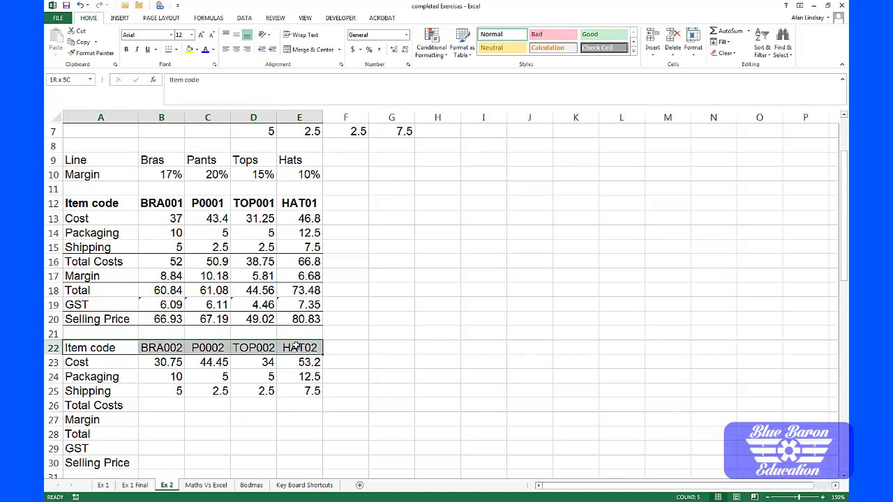
click(126, 49)
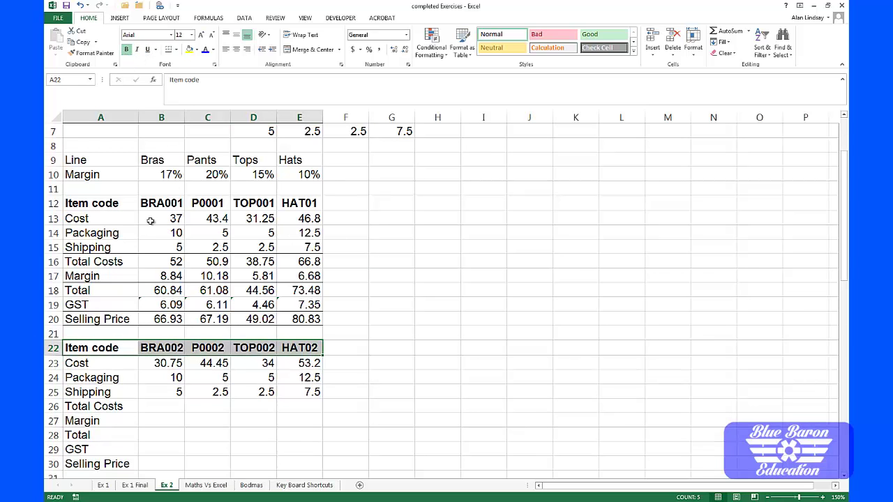
Copy the Packaging through Selling Price rows and paste them into the second table at A24.
drag(103, 233, 300, 319)
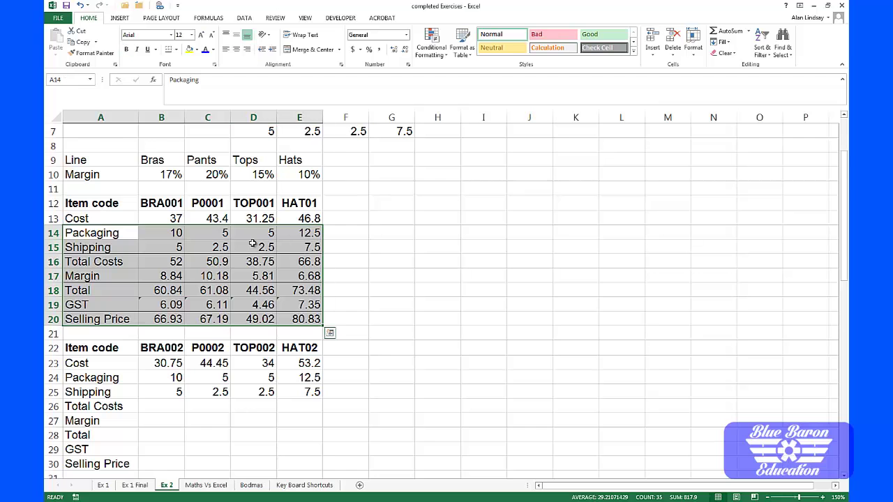
click(79, 42)
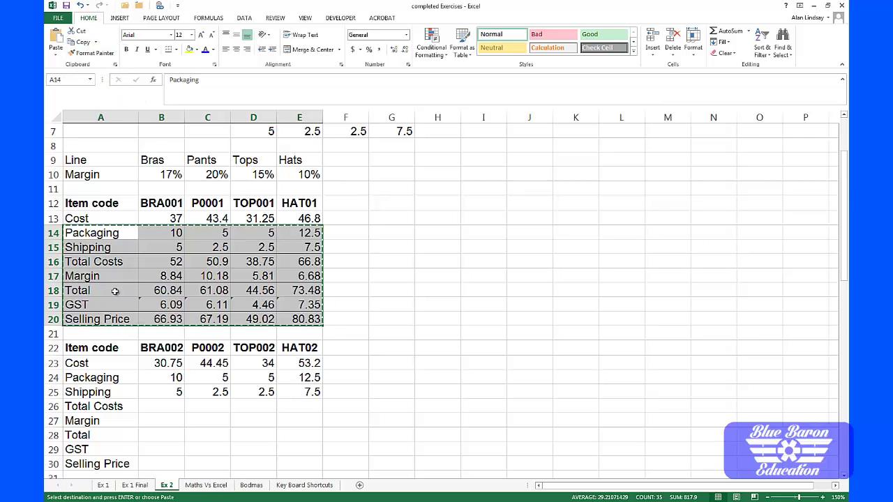
click(103, 377)
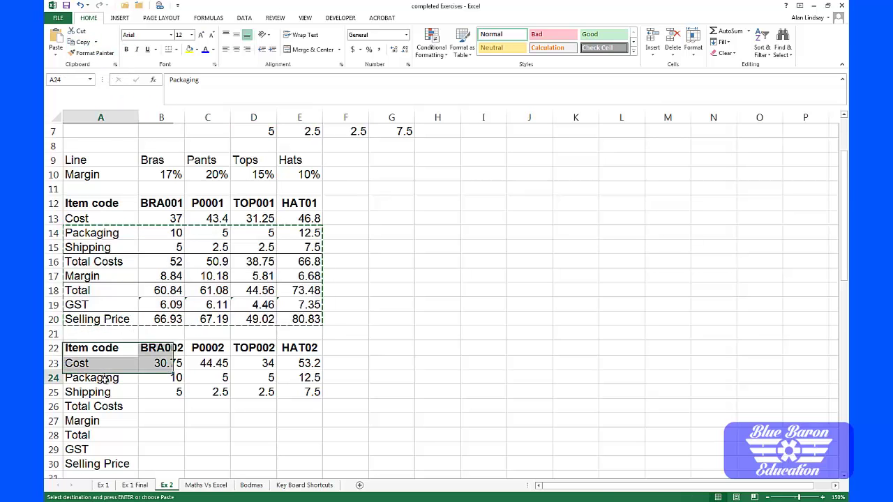
click(56, 38)
Paste the same calculation rows into the BRA003 block.
scroll(353, 314, down, 2)
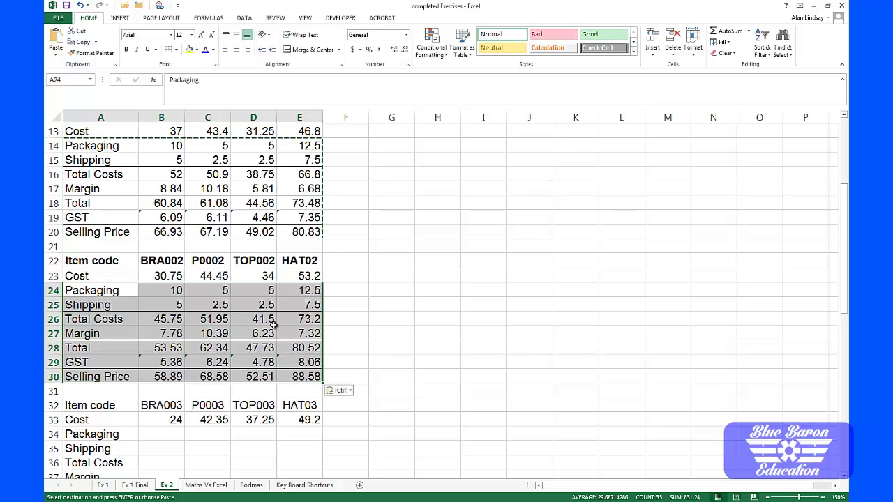
scroll(273, 324, down, 1)
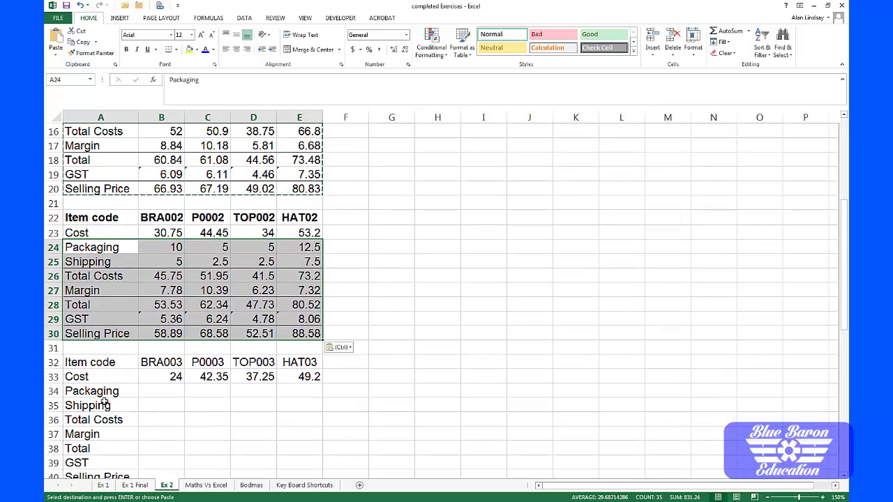
click(91, 391)
click(56, 38)
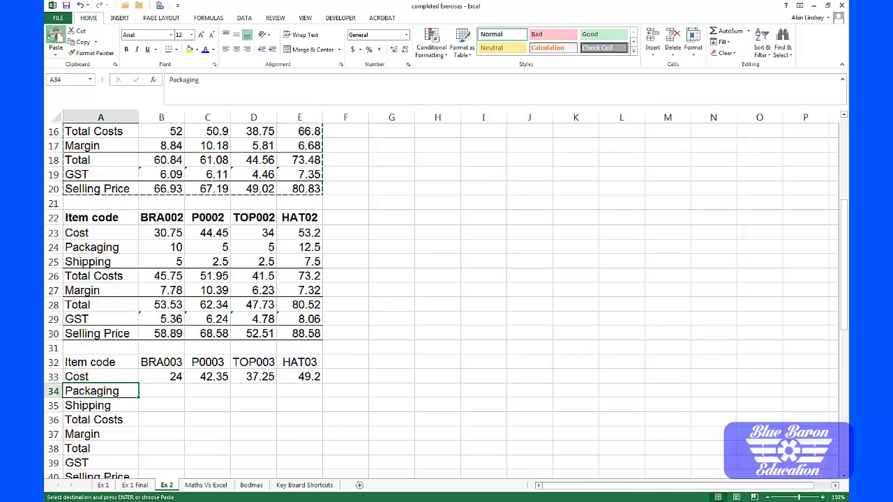
Check the BRA003 packaging formula against the Bras margin in B10.
scroll(217, 209, down, 2)
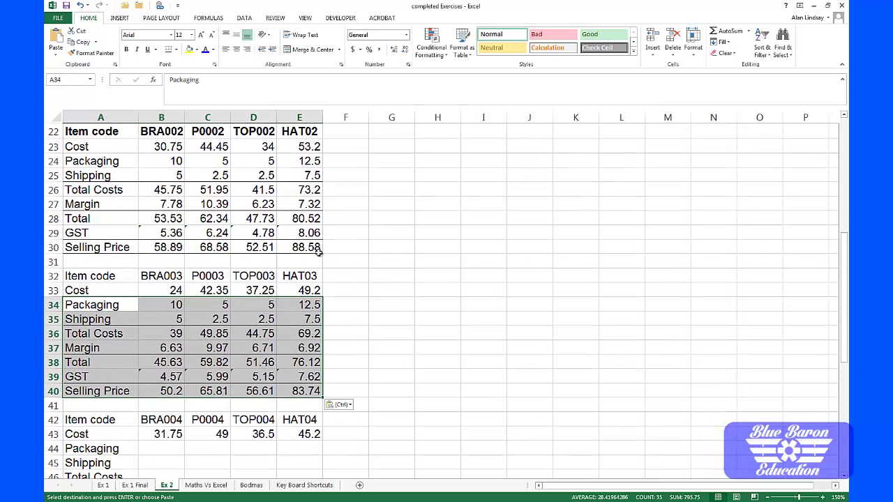
click(171, 305)
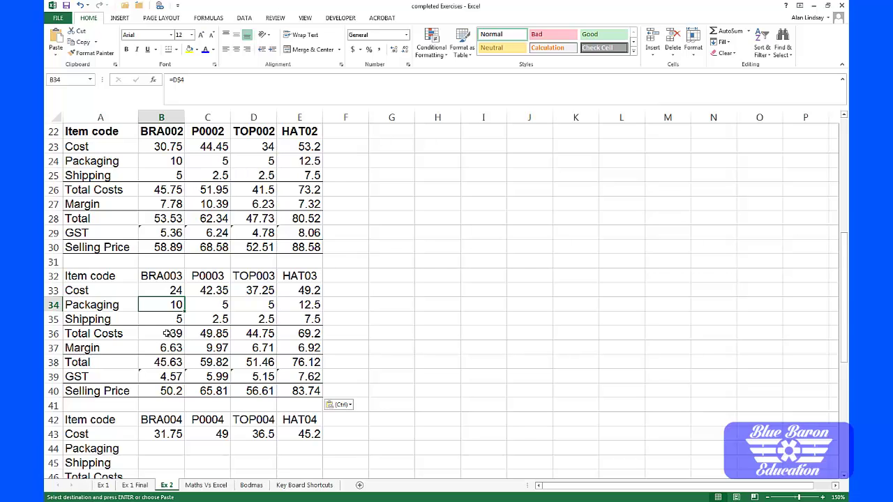
scroll(166, 331, up, 6)
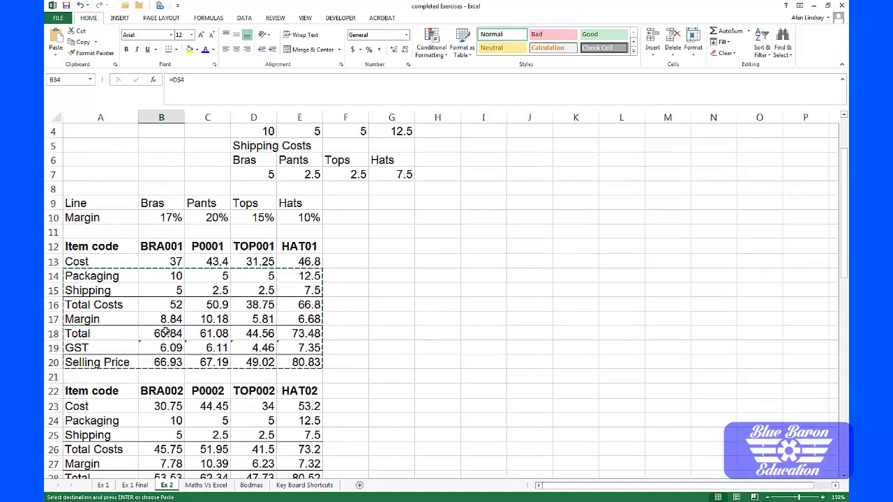
click(163, 218)
scroll(160, 256, down, 1)
scroll(160, 256, down, 7)
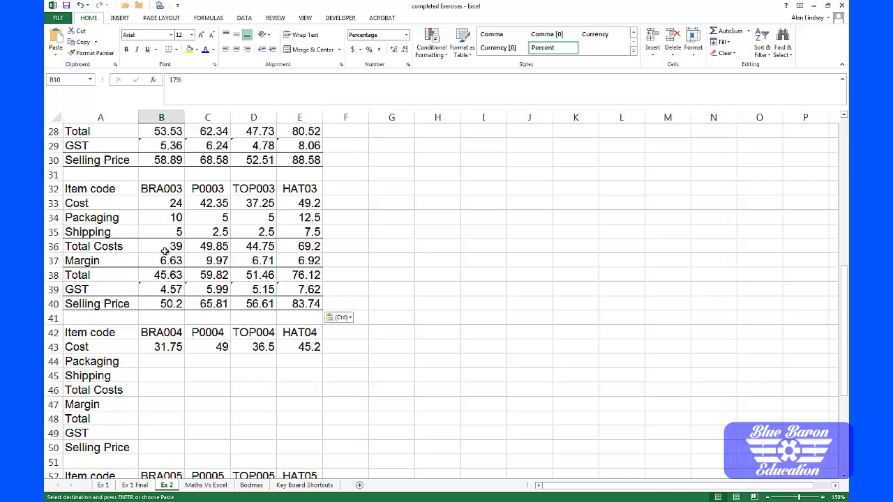
Show the BRA003 values B33:E40 to two decimals and verify its total costs and margin formulas.
drag(176, 204, 262, 301)
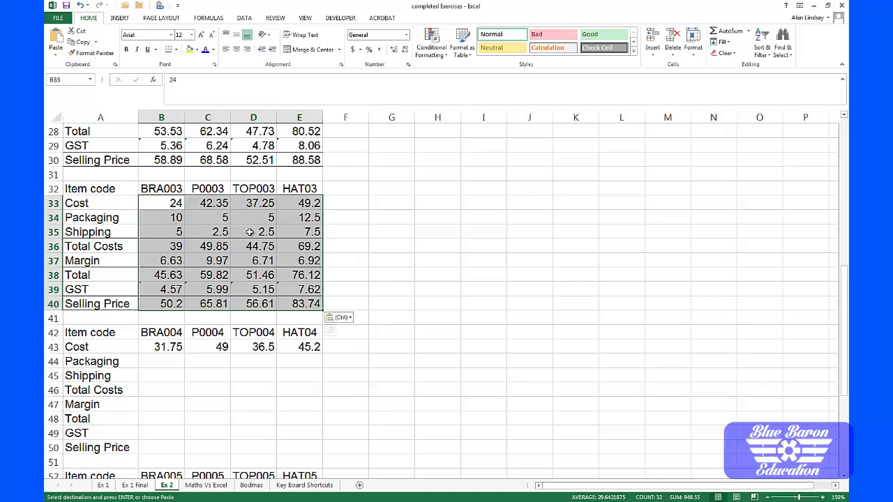
click(395, 50)
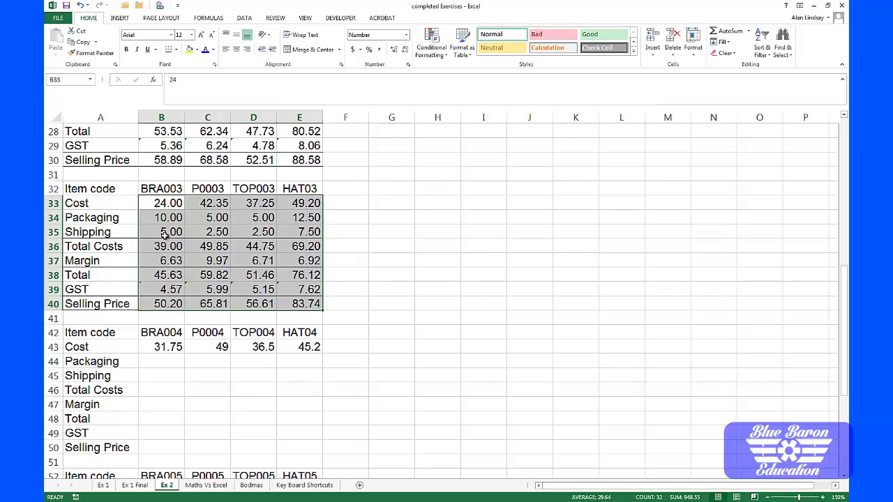
click(179, 260)
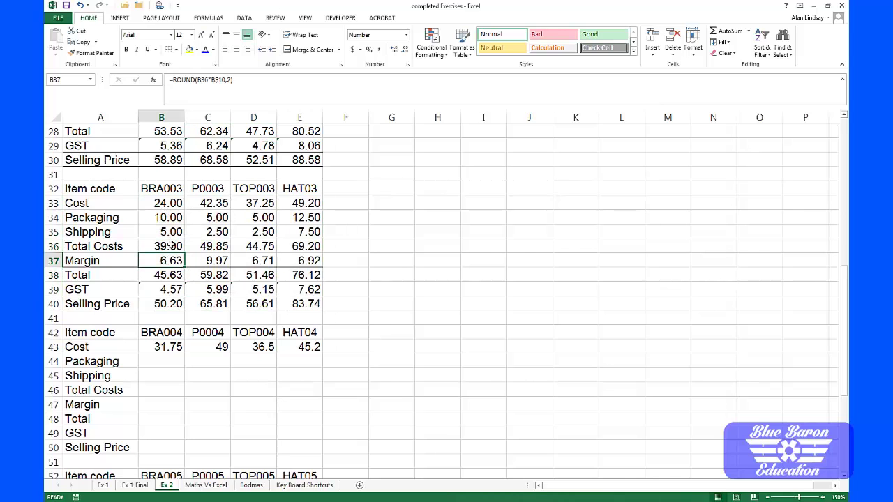
click(162, 246)
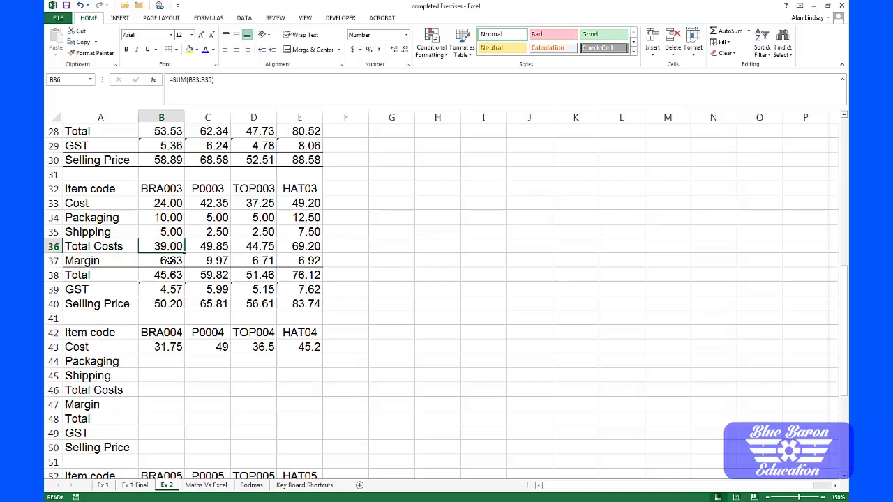
click(171, 260)
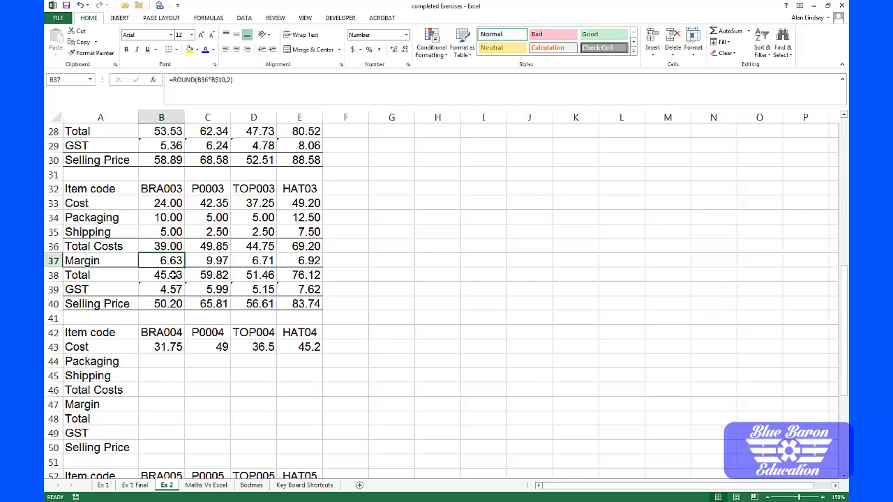
drag(95, 217, 298, 303)
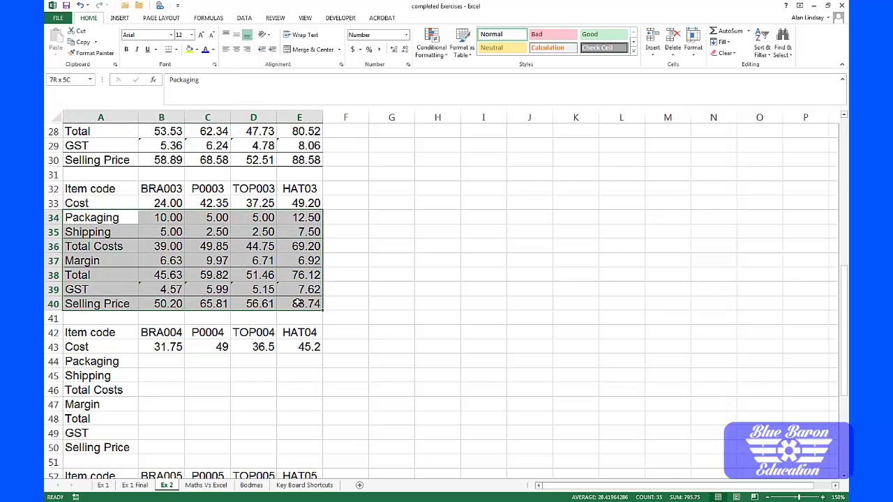
Paste the copied BRA003 calculation rows into the BRA004 block.
click(79, 42)
click(91, 360)
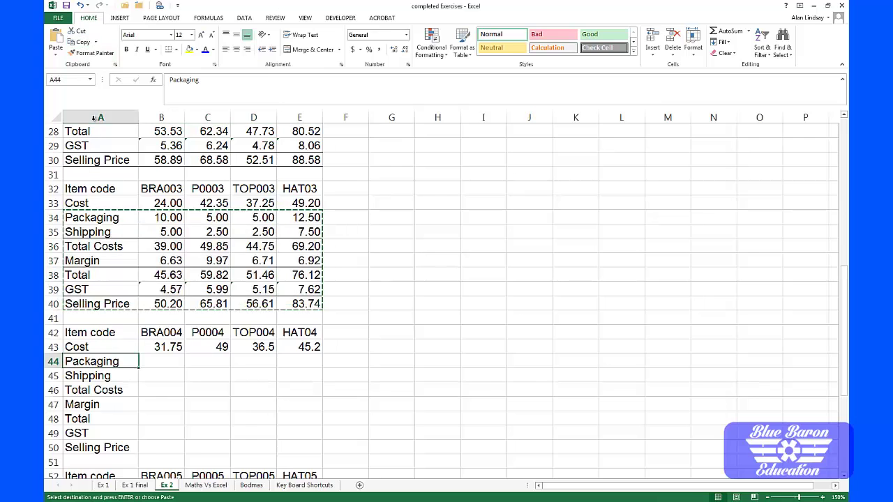
click(56, 39)
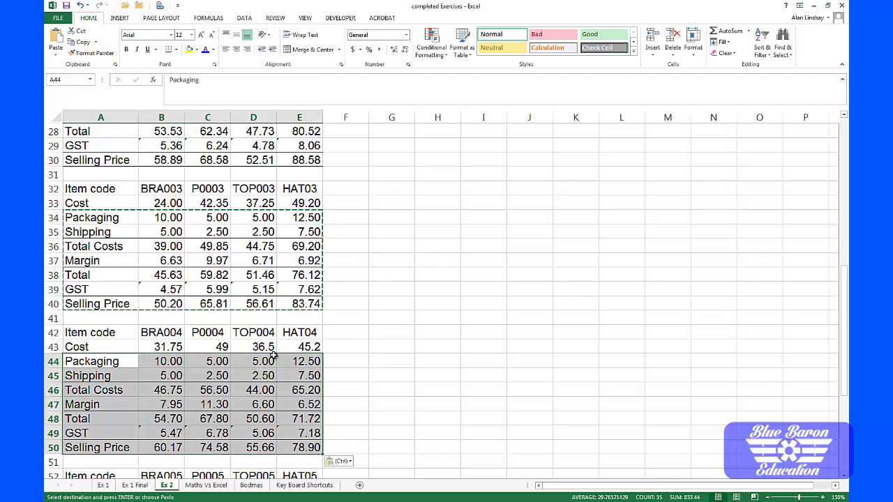
Paste the same calculations into the BRA005 block and check the first Item code header.
scroll(401, 349, down, 2)
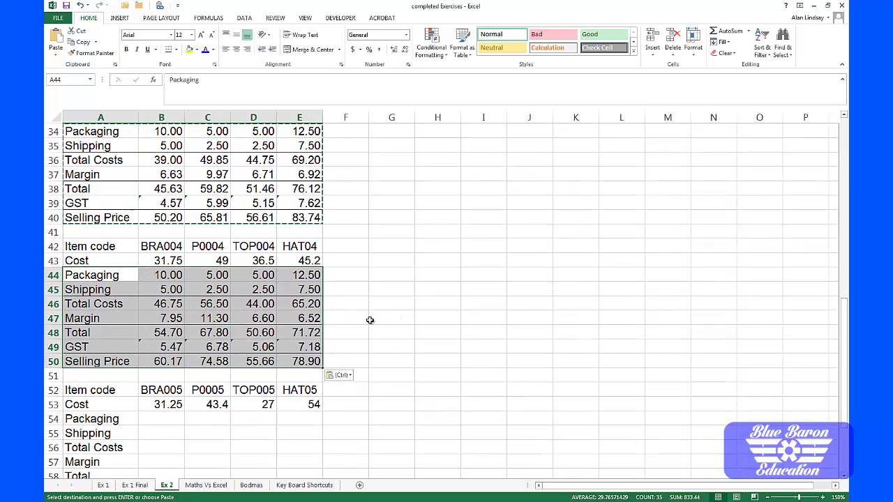
click(101, 419)
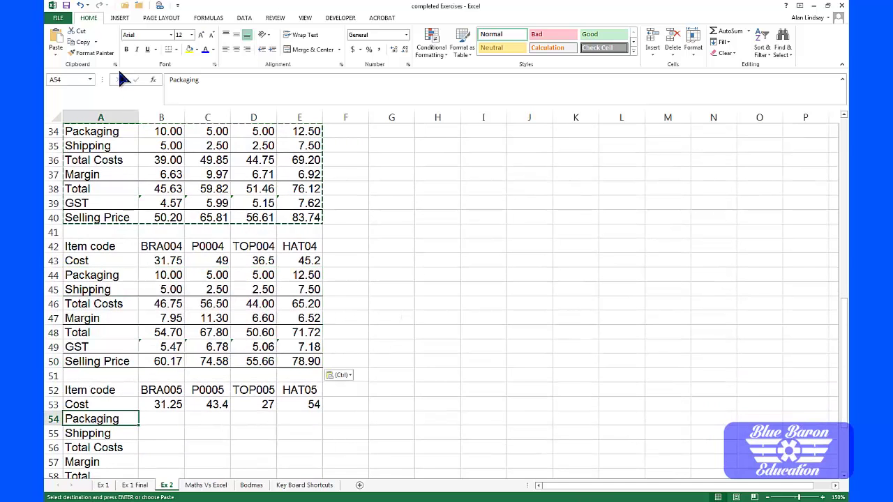
click(57, 54)
scroll(108, 306, down, 2)
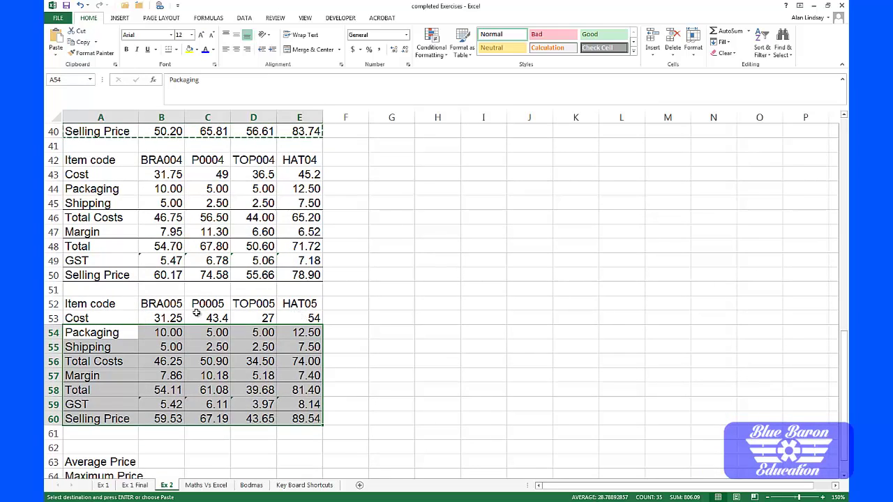
scroll(196, 314, up, 11)
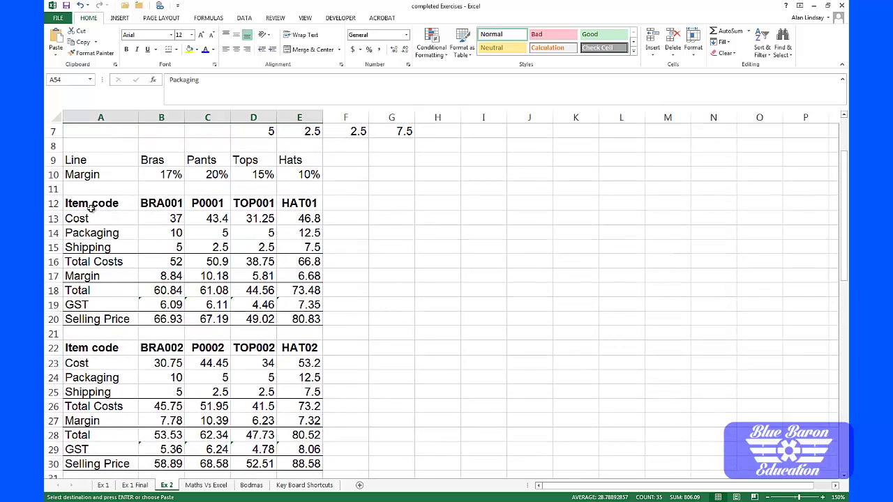
click(112, 200)
Bold the BRA003 header row and copy its header and Cost formatting to the BRA002 block.
scroll(143, 256, down, 5)
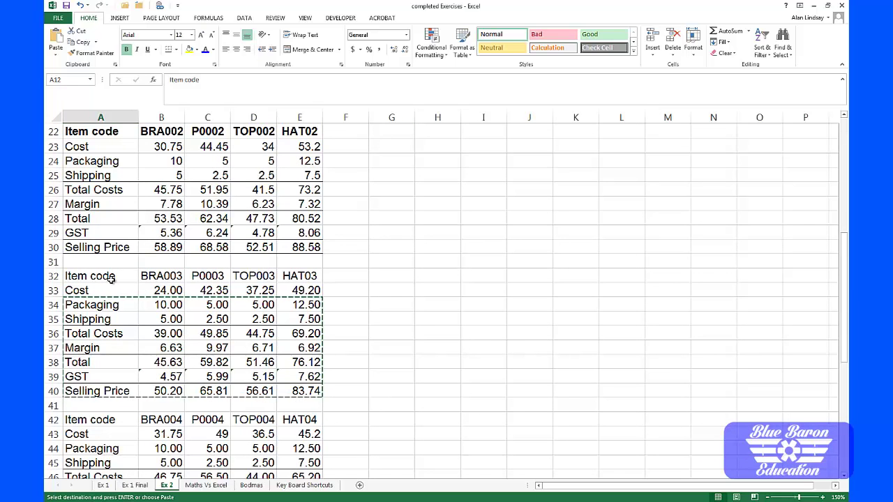
drag(120, 277, 288, 278)
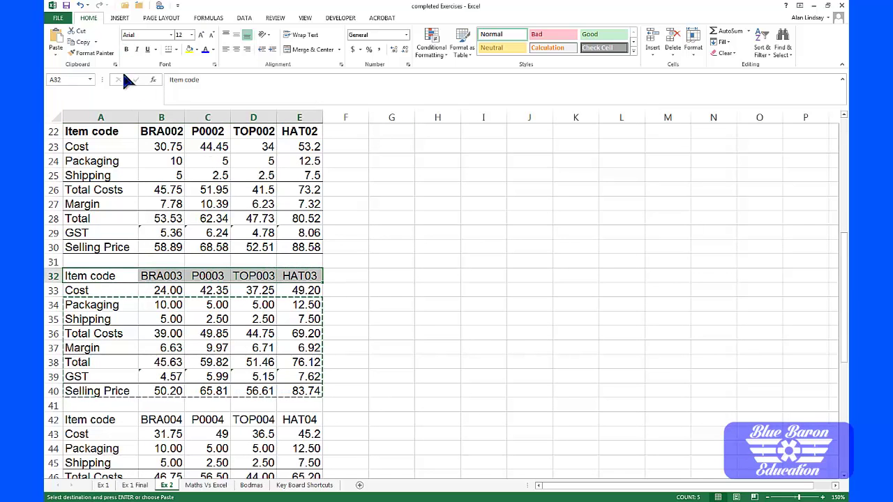
click(127, 50)
drag(103, 276, 295, 291)
click(89, 53)
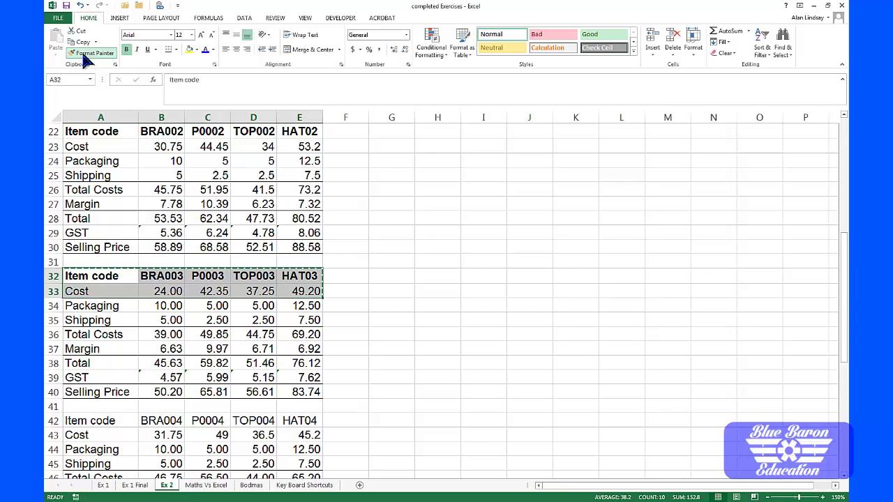
scroll(116, 168, up, 2)
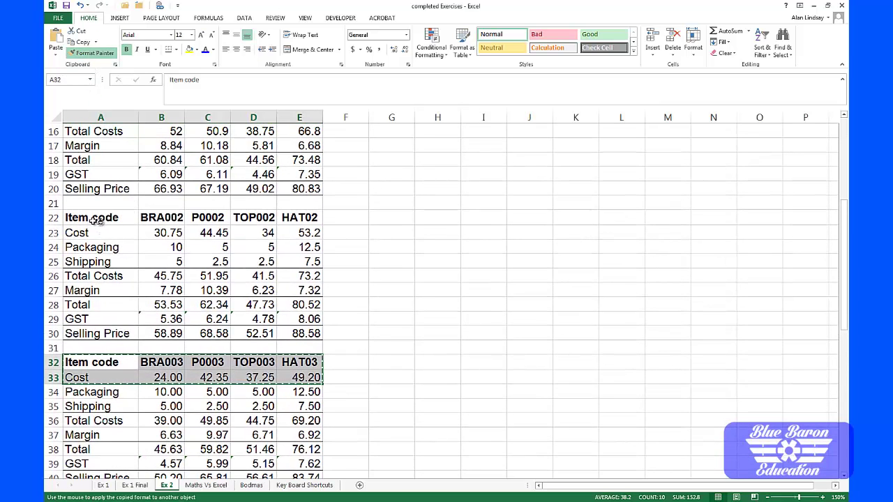
click(96, 218)
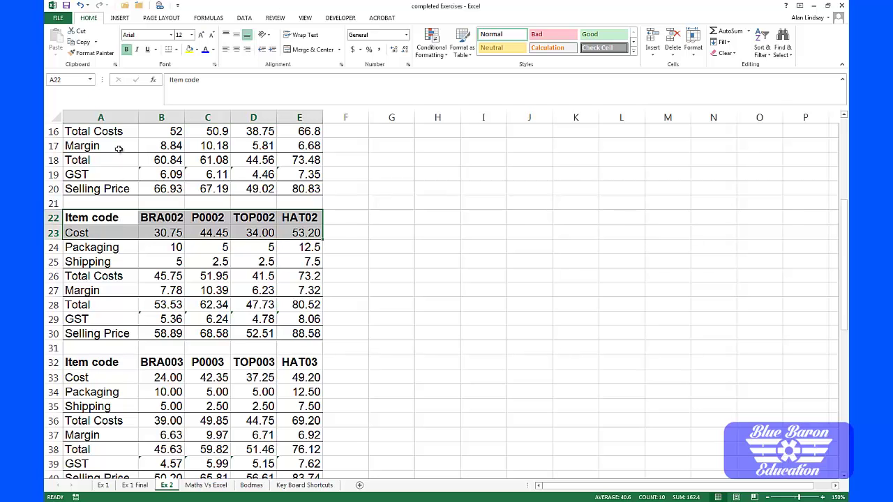
Apply the same header and Cost formatting to the BRA001, BRA004 and BRA005 blocks.
click(94, 54)
scroll(105, 160, up, 2)
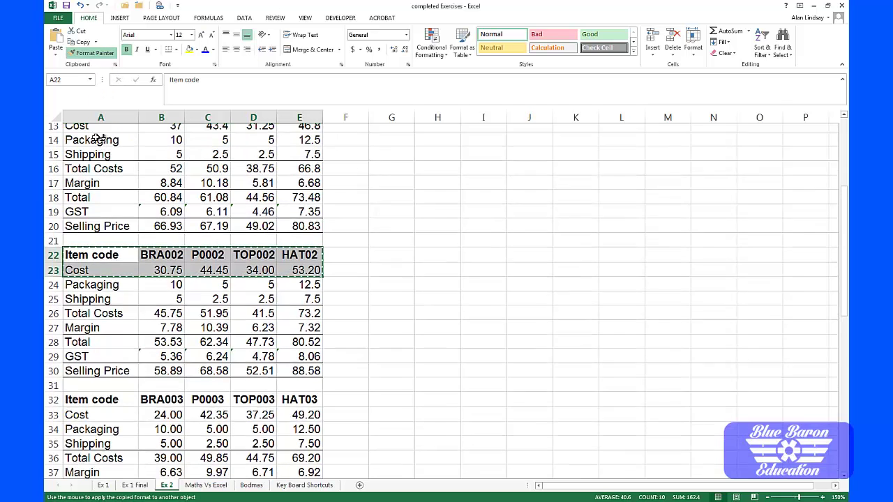
click(102, 160)
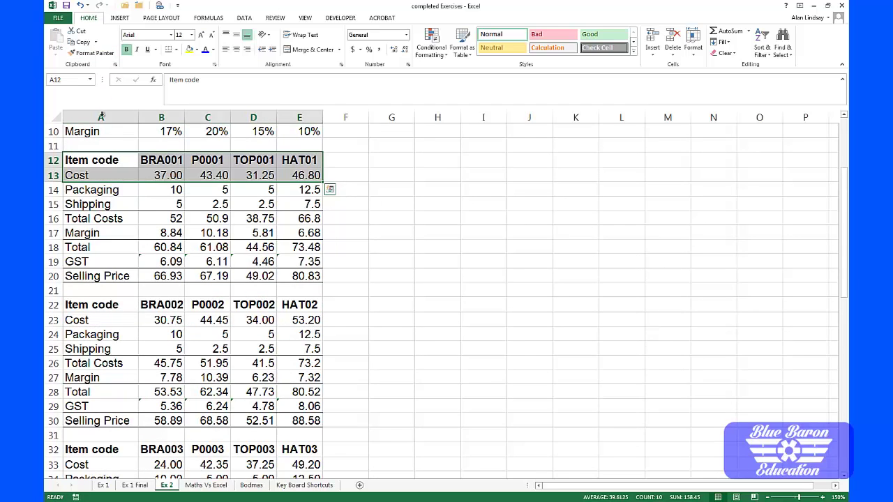
click(94, 53)
scroll(99, 199, down, 5)
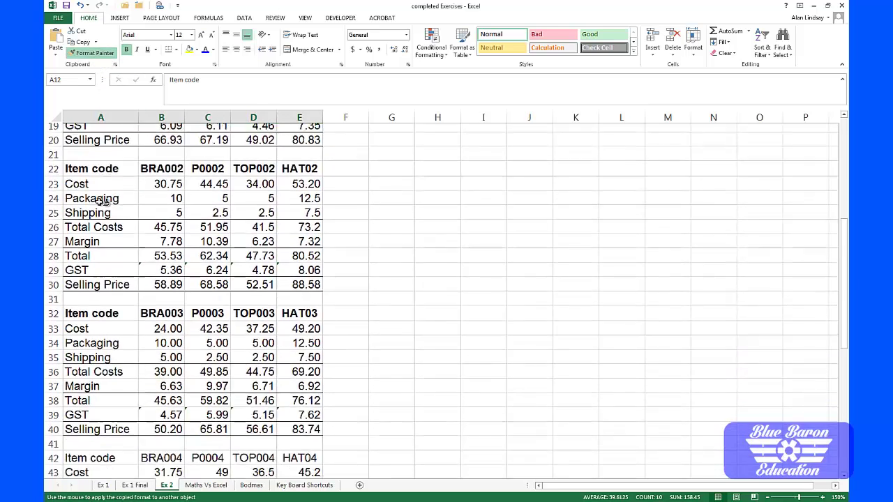
click(97, 377)
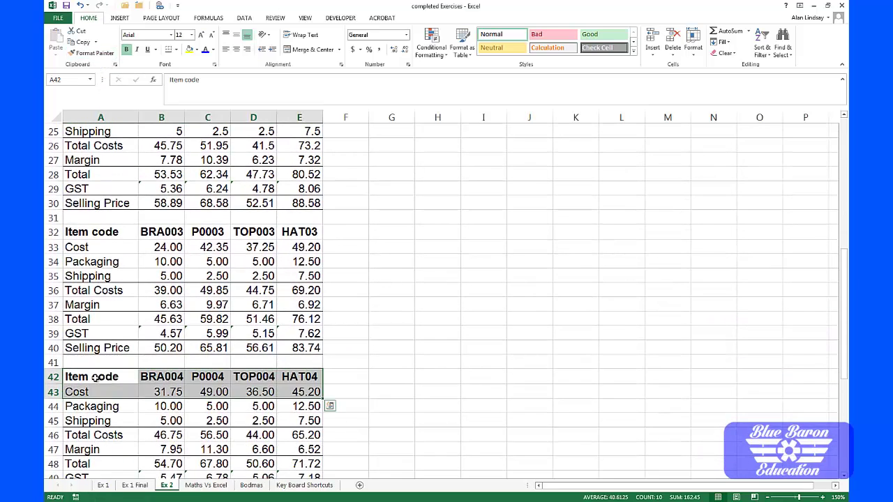
click(92, 53)
scroll(125, 225, down, 3)
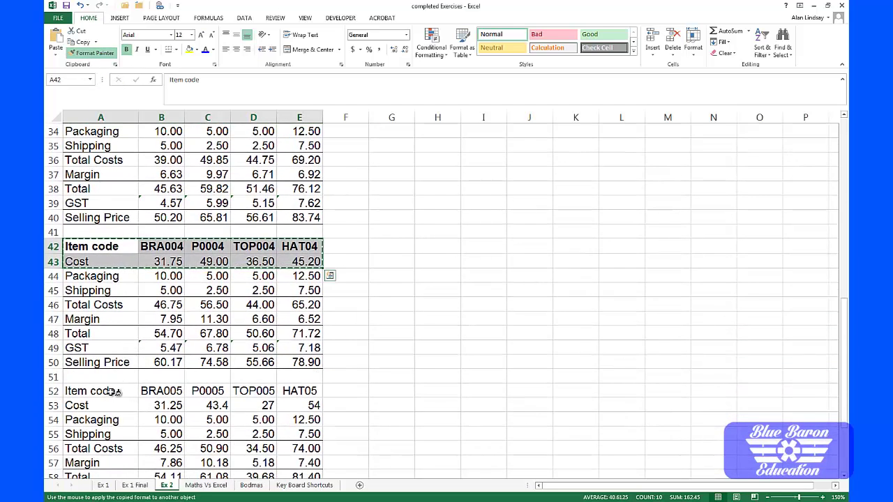
click(115, 392)
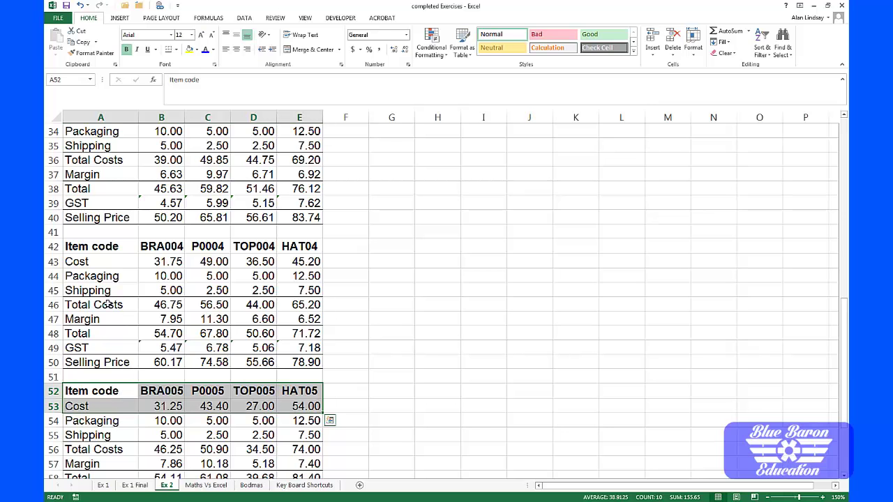
scroll(118, 247, up, 1)
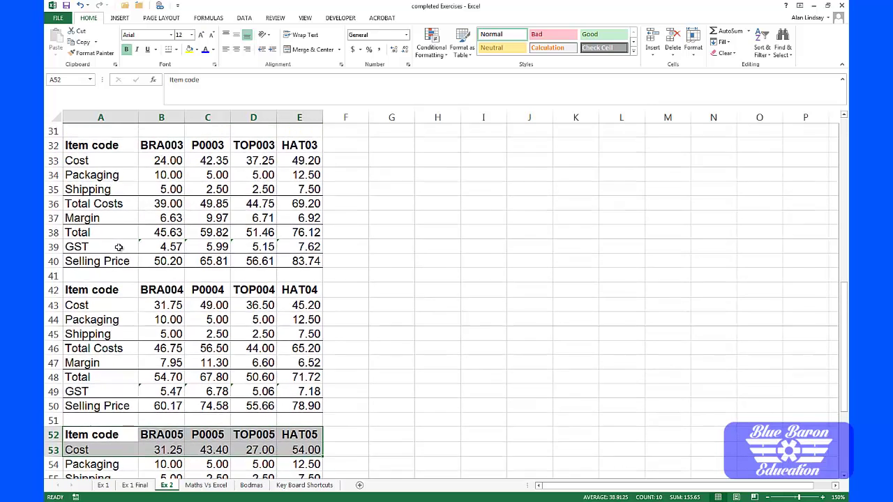
drag(91, 175, 312, 261)
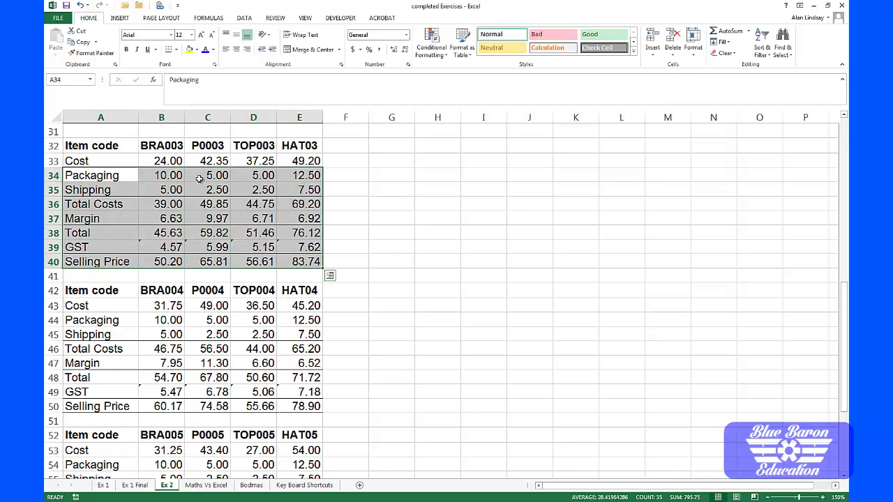
Paste the bordered BRA003 rows A34:E40 into A44 and A54, then clear the copy marquee.
click(82, 42)
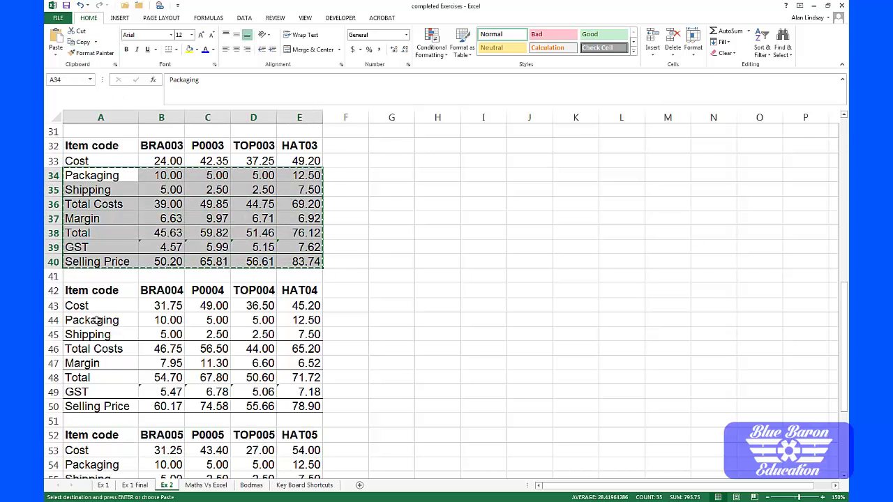
click(96, 320)
click(55, 42)
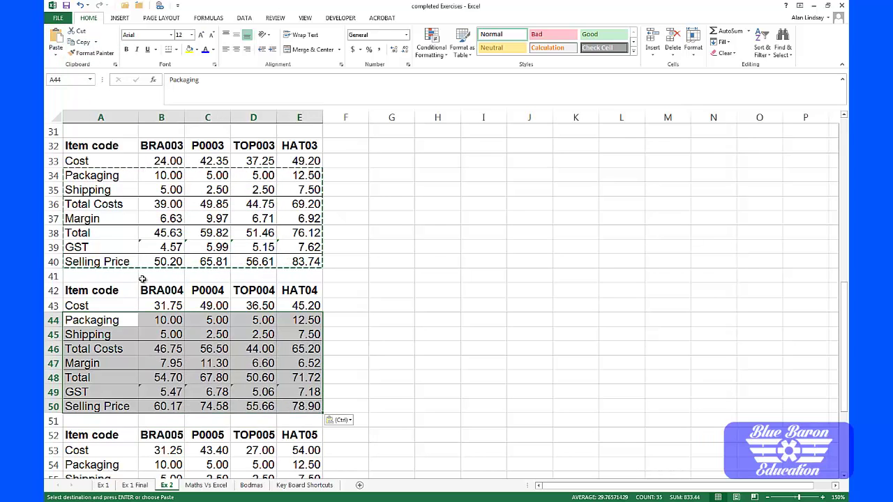
click(108, 463)
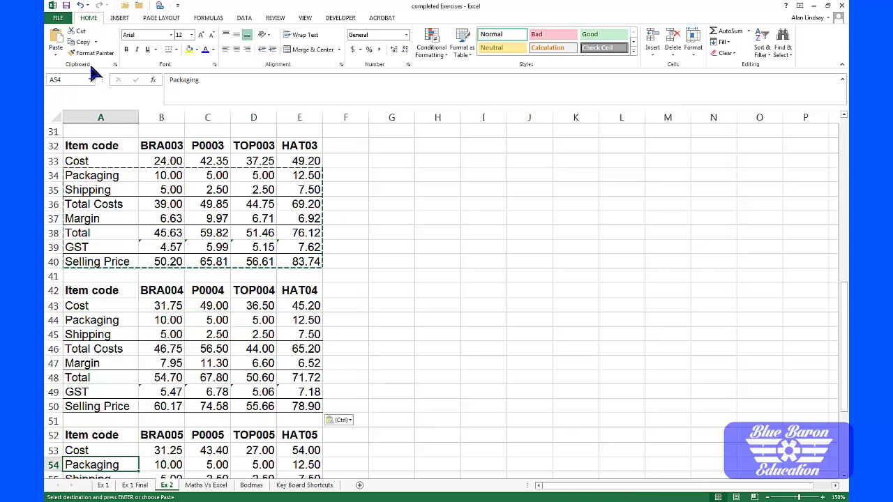
click(60, 44)
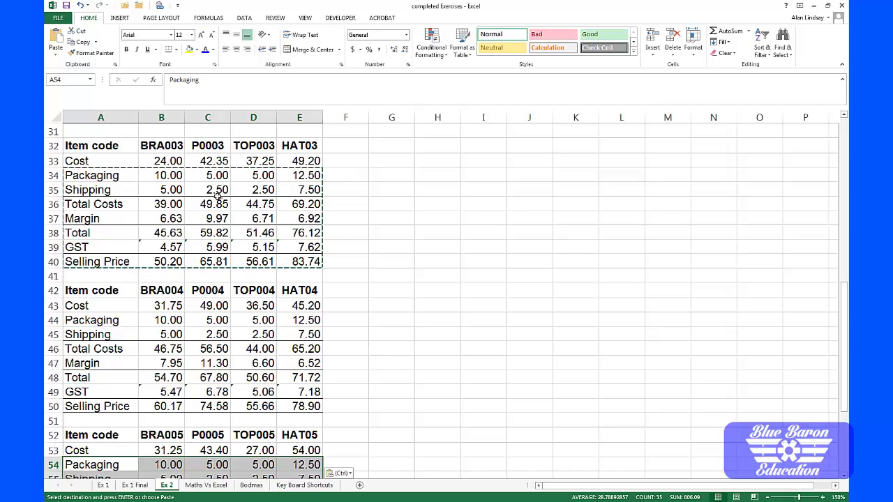
key(Escape)
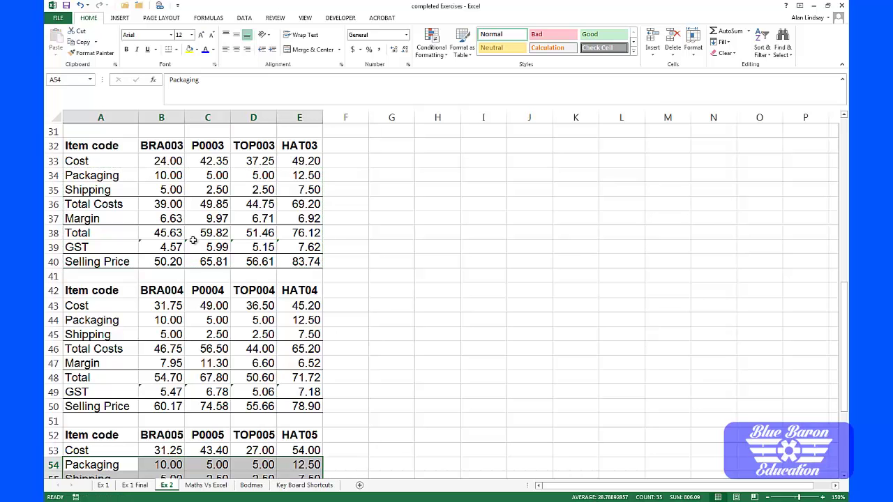
scroll(147, 284, down, 3)
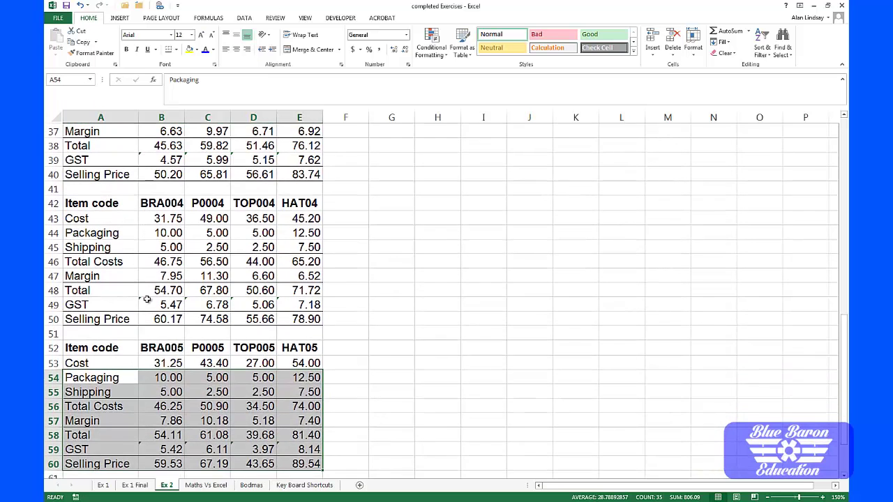
Bold the GST, Packaging Costs and Shipping Costs headings and the Line and Margin labels.
scroll(147, 300, up, 13)
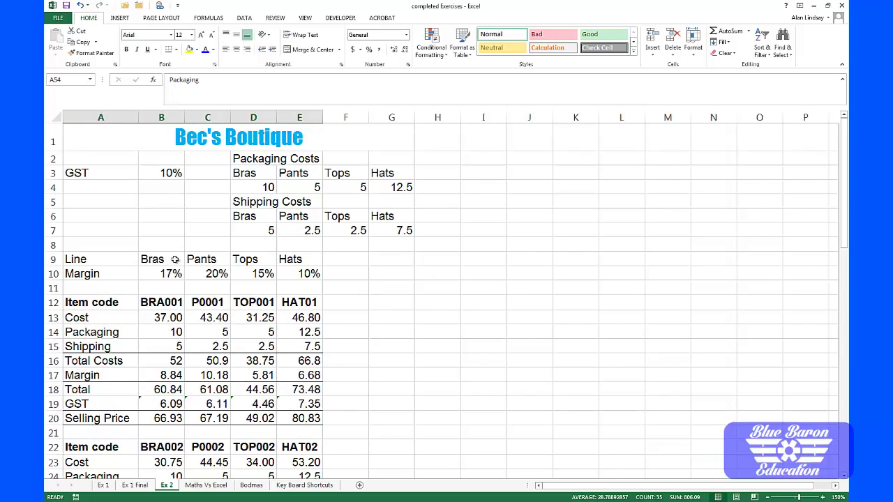
click(100, 172)
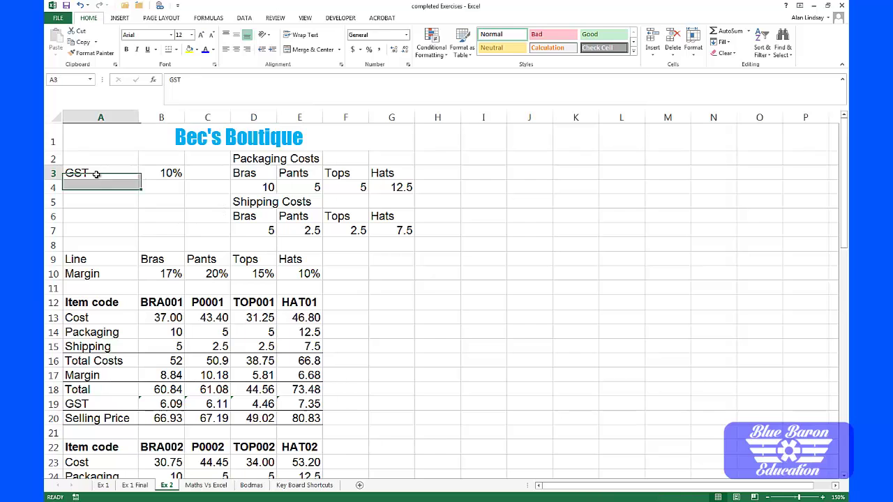
click(126, 50)
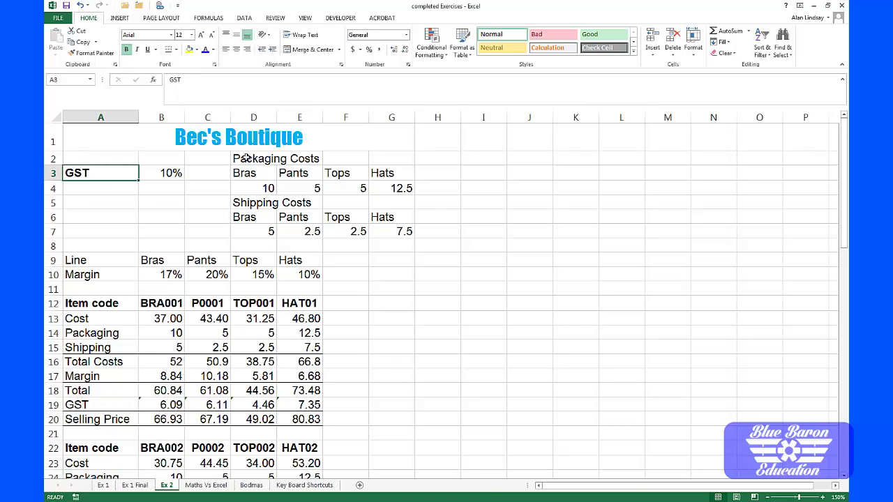
key(Up)
key(Right)
key(Right)
key(Right)
click(127, 51)
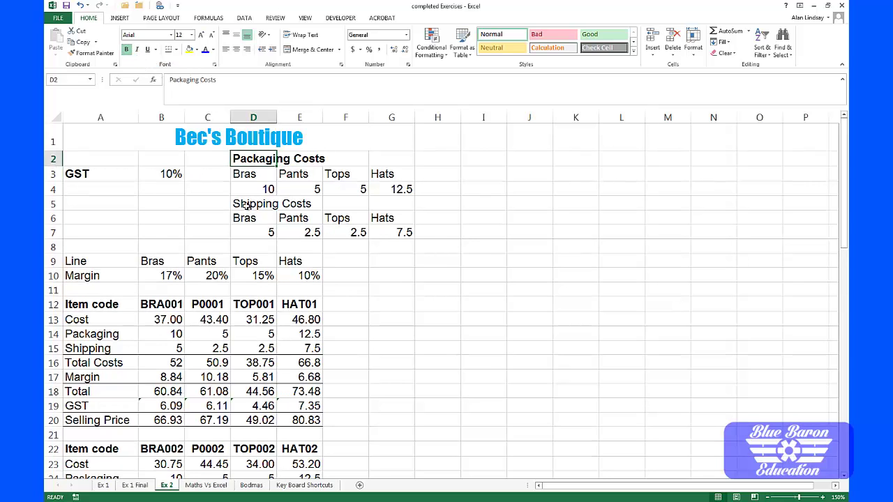
click(247, 207)
click(127, 50)
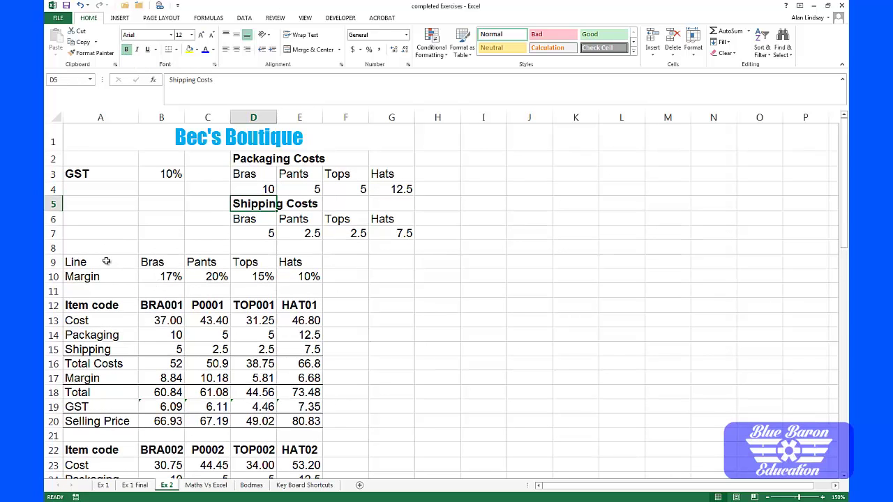
drag(107, 261, 106, 271)
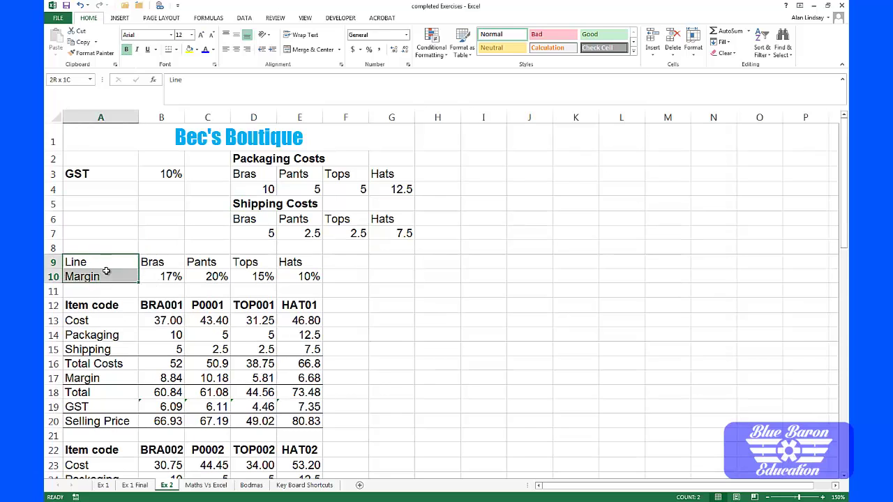
click(126, 50)
Bold and centre the Bras, Pants, Tops and Hats headers in B9:E9.
drag(152, 262, 304, 262)
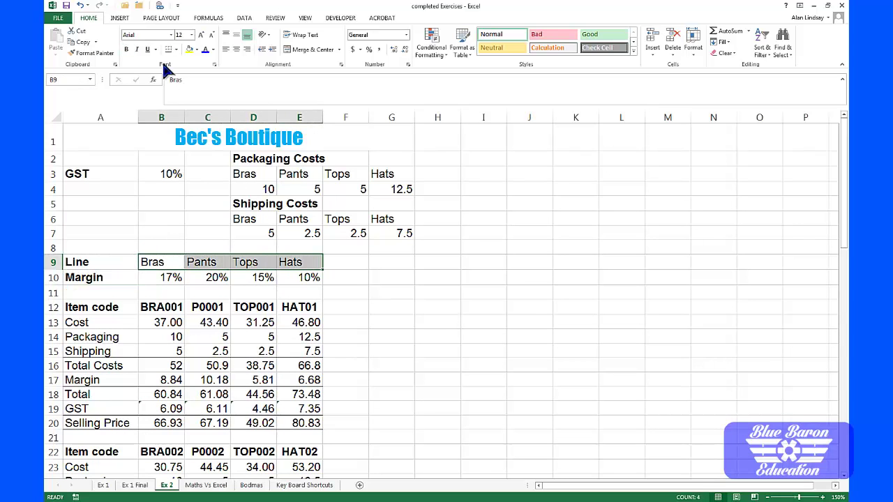
click(127, 49)
click(235, 50)
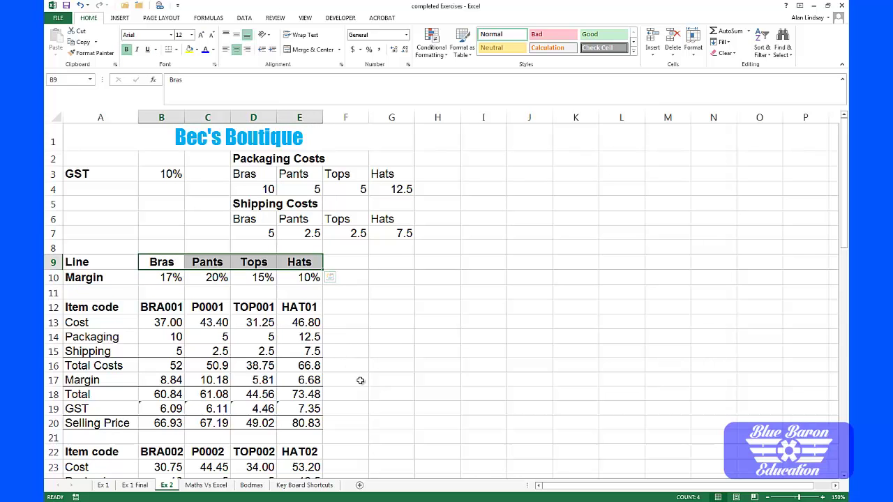
Autofit column A to the Average, Maximum and Minimum Price labels, then select B63.
scroll(225, 286, down, 8)
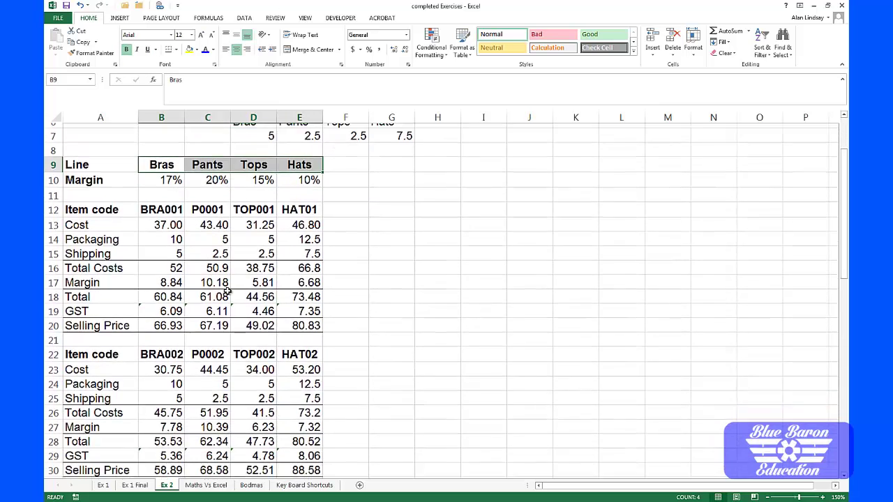
scroll(227, 290, down, 7)
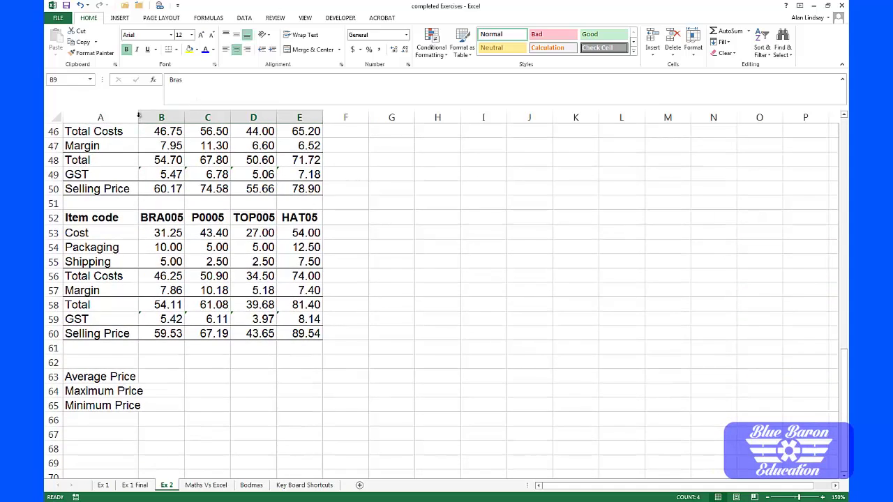
double_click(139, 115)
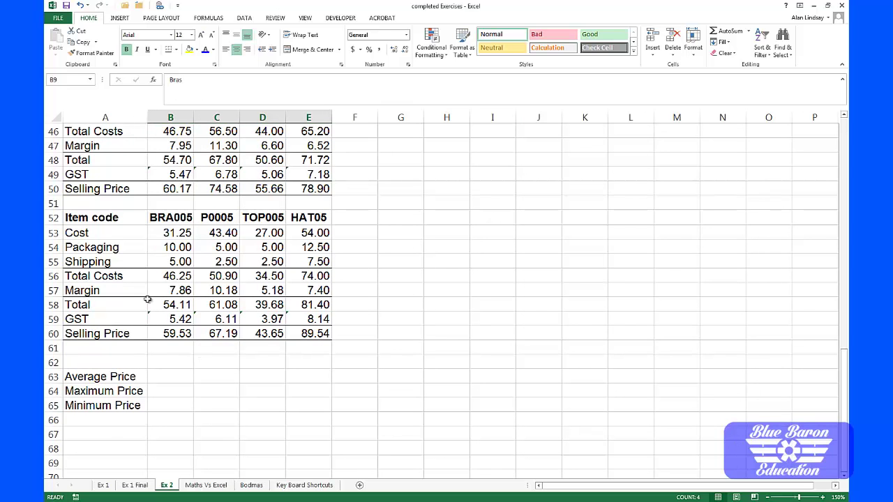
scroll(147, 299, up, 7)
scroll(150, 295, down, 5)
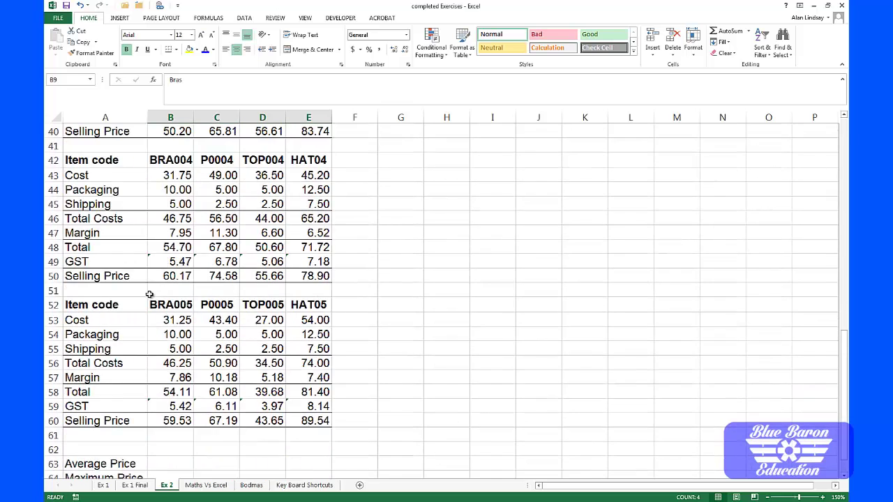
scroll(149, 294, down, 2)
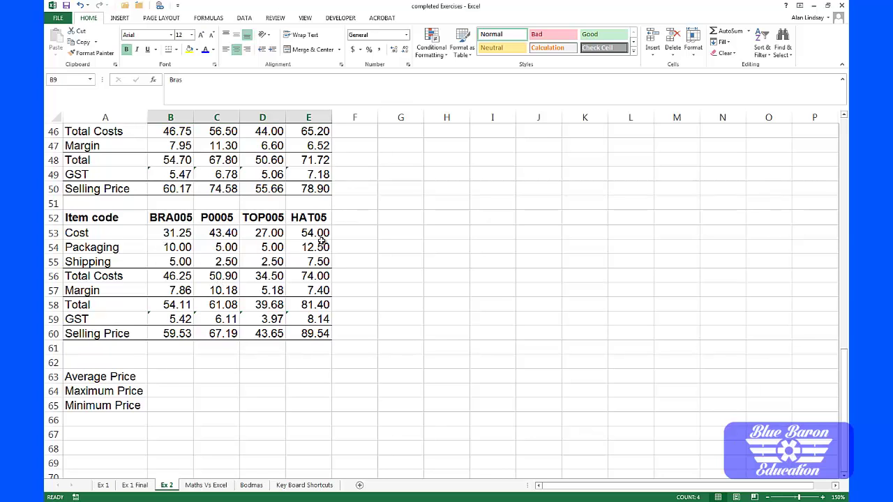
click(176, 379)
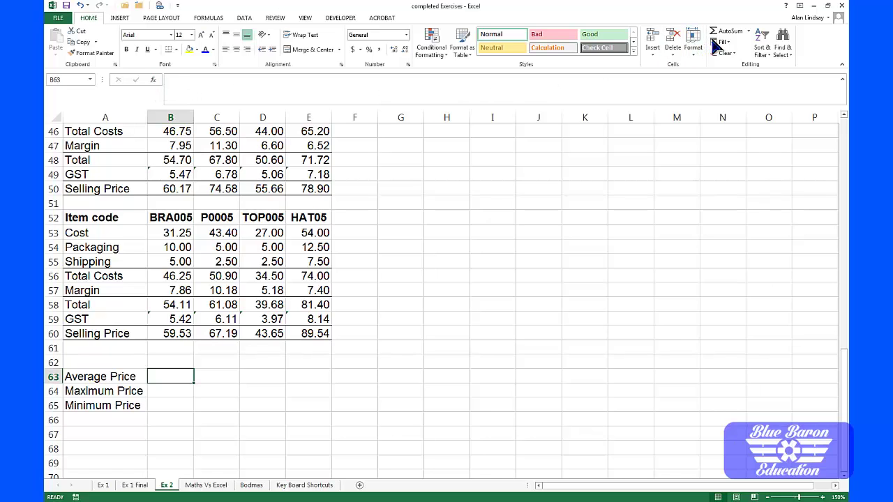
Insert an AVERAGE formula in B63 from the AutoSum drop-down.
click(748, 31)
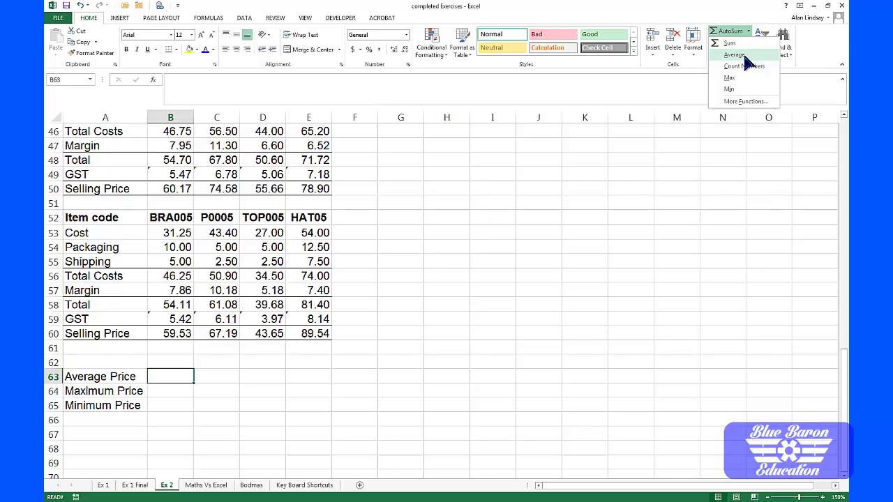
click(743, 55)
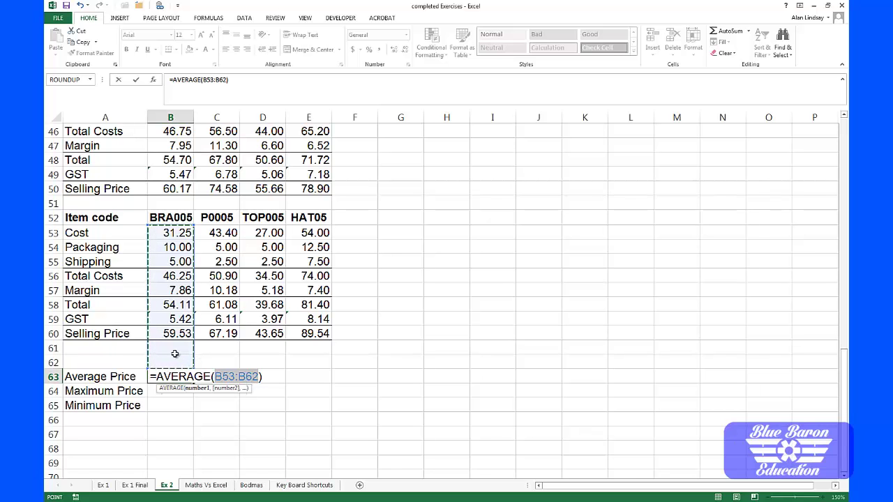
Add the Selling Prices B20, B30, B40, B50 and B60 as AVERAGE arguments.
scroll(175, 353, up, 13)
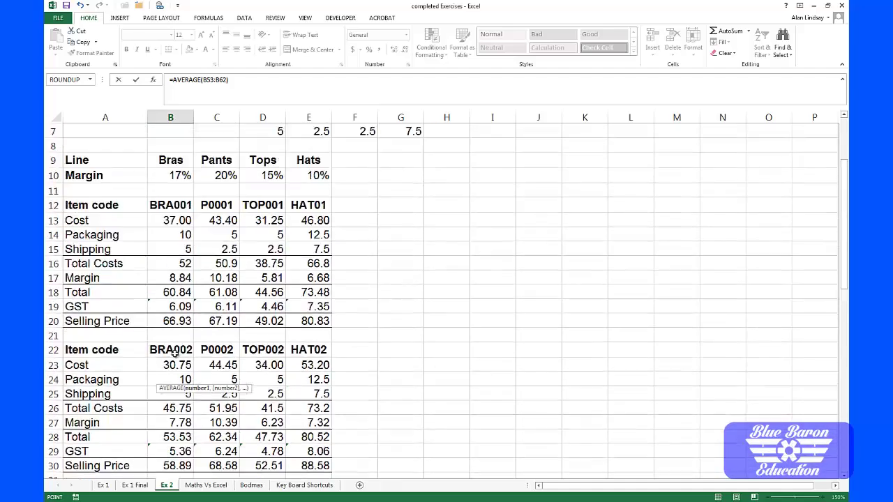
scroll(175, 353, up, 2)
scroll(200, 297, down, 2)
click(179, 321)
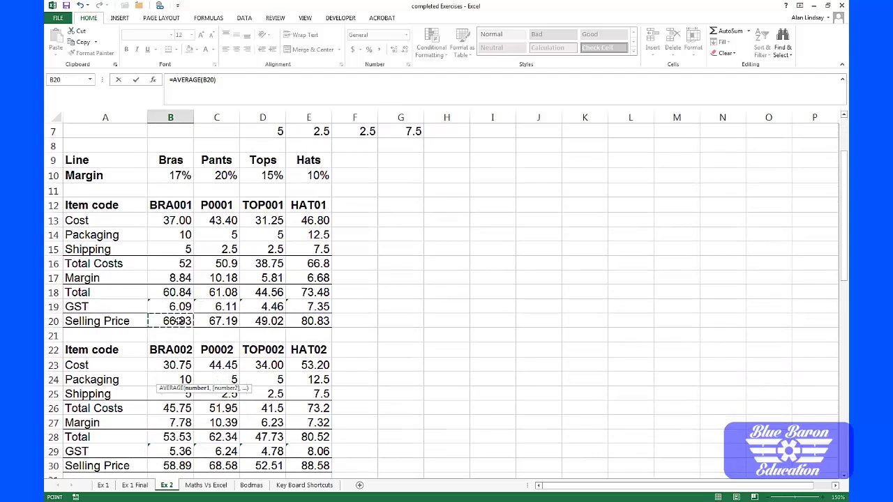
scroll(179, 321, down, 3)
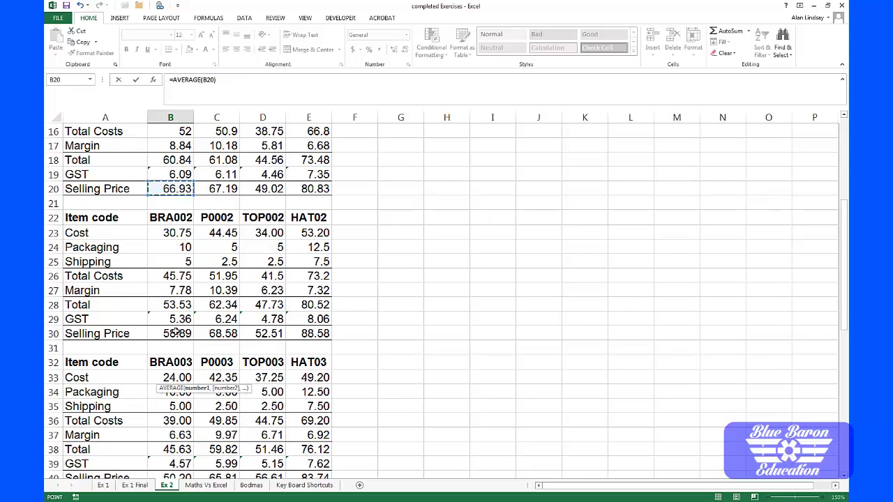
text(,)
click(173, 333)
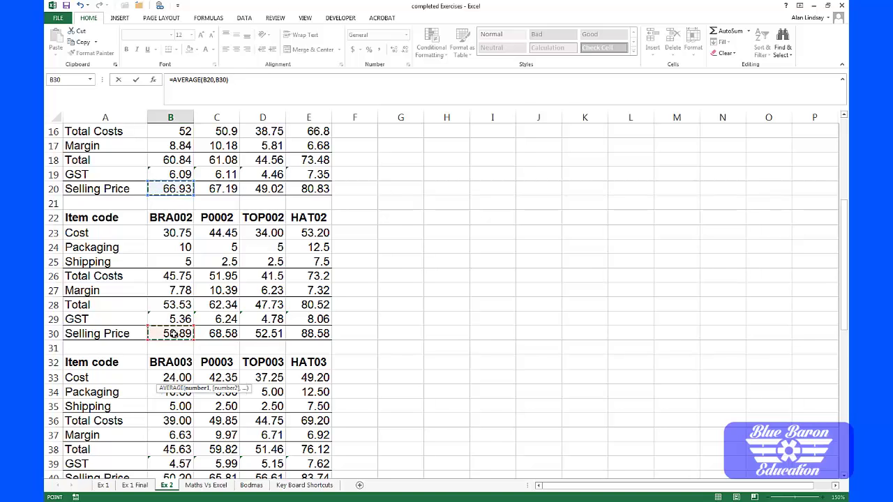
scroll(173, 333, down, 4)
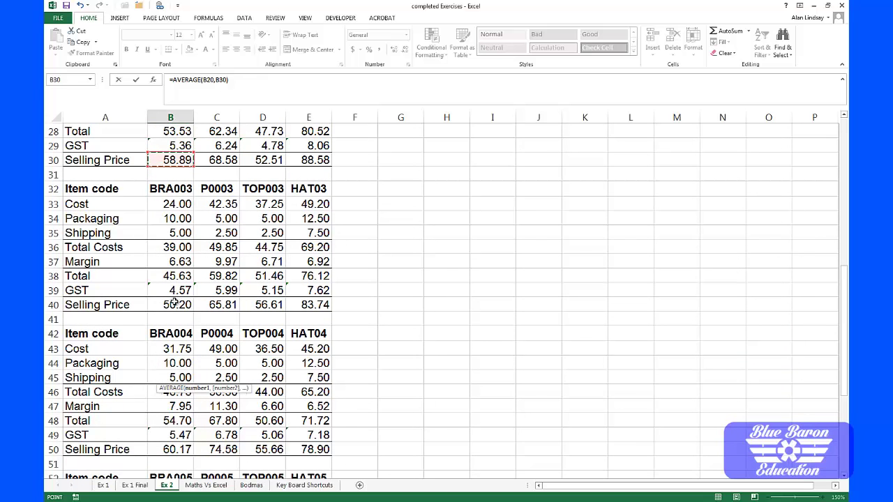
text(,)
click(175, 305)
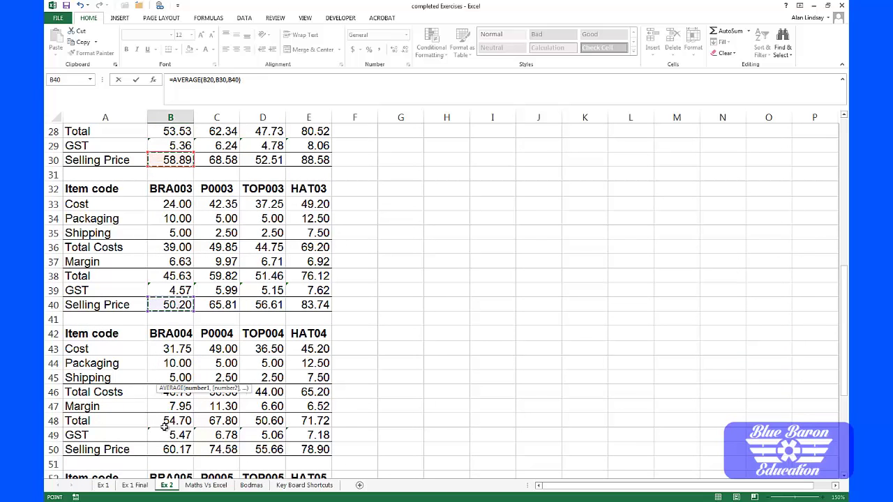
text(,)
click(174, 449)
scroll(174, 450, down, 4)
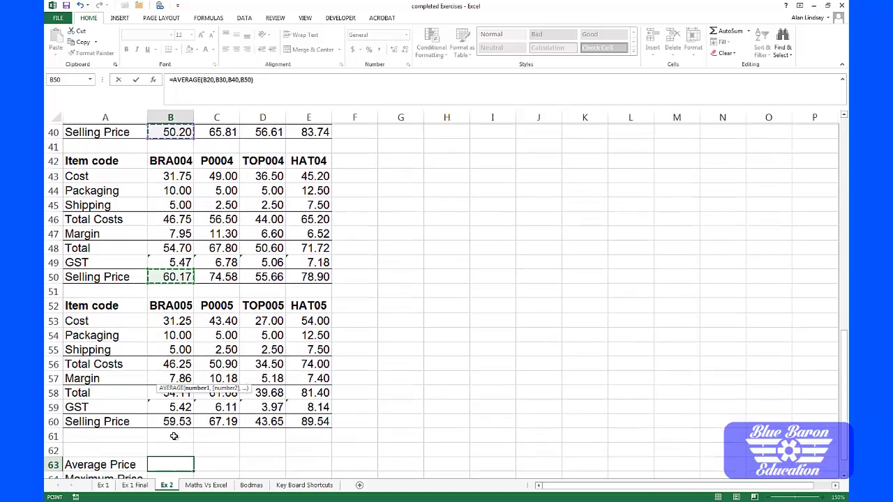
text(,)
click(174, 419)
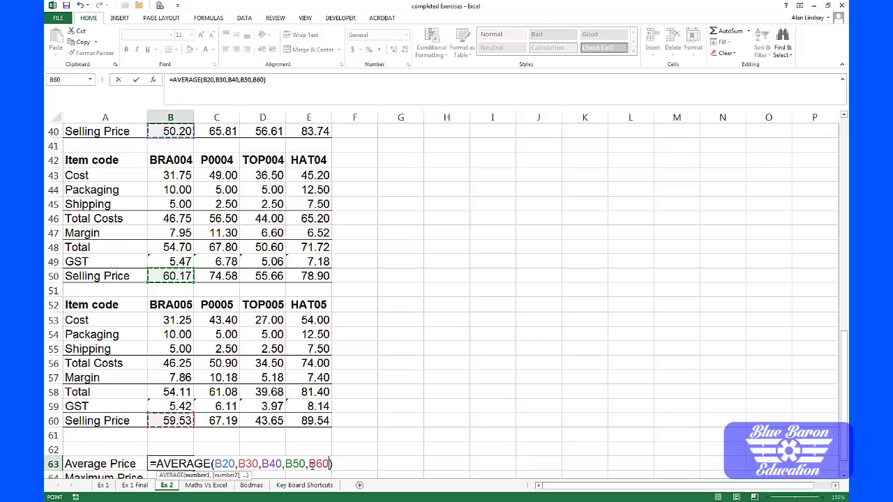
After stray clicks on columns C and D, reselect B20, B30, B40, B50 and B60 for the average.
click(267, 422)
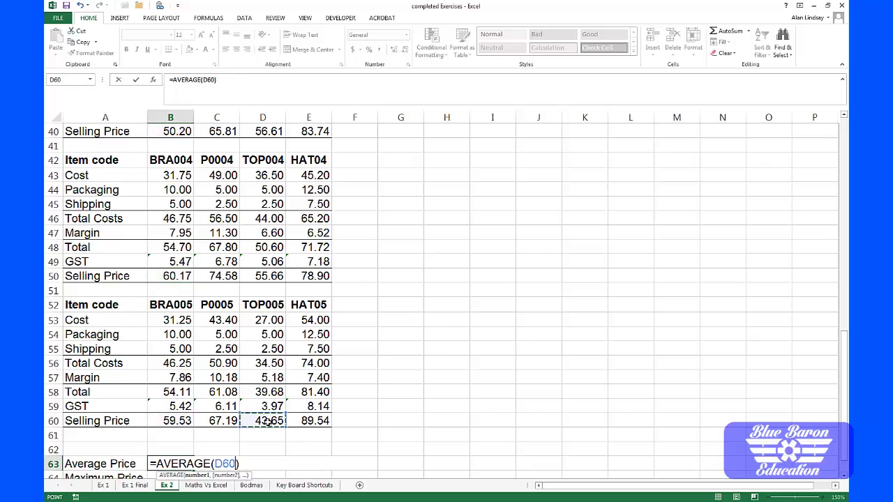
click(265, 277)
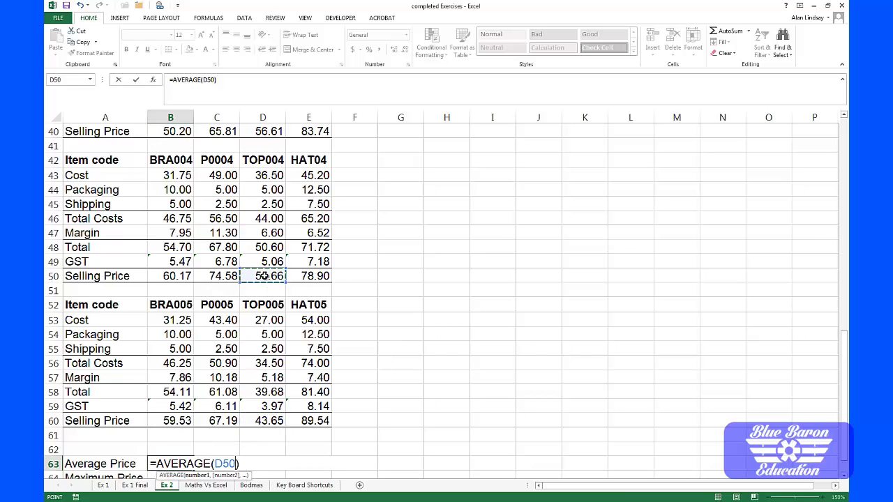
click(214, 276)
click(225, 420)
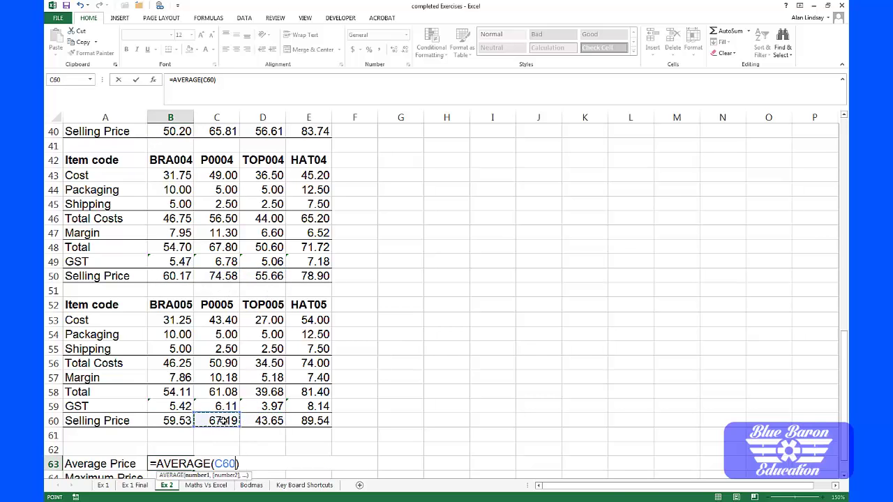
scroll(209, 419, up, 6)
scroll(193, 391, up, 2)
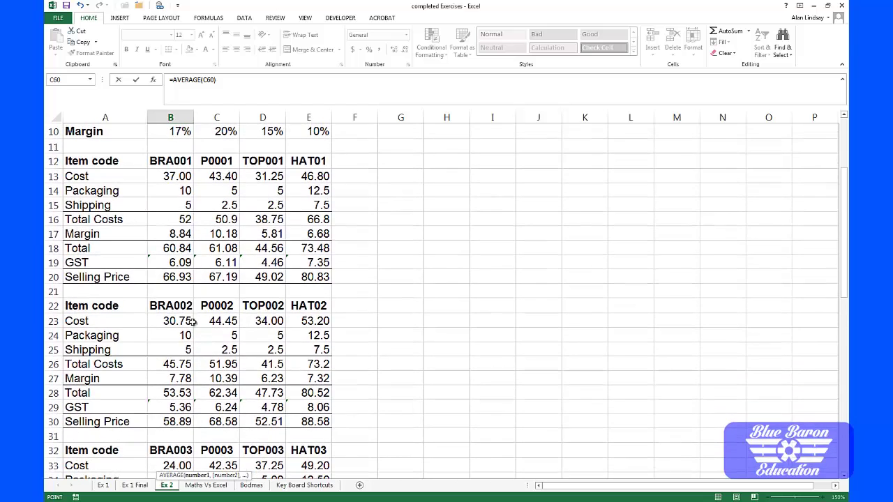
click(179, 277)
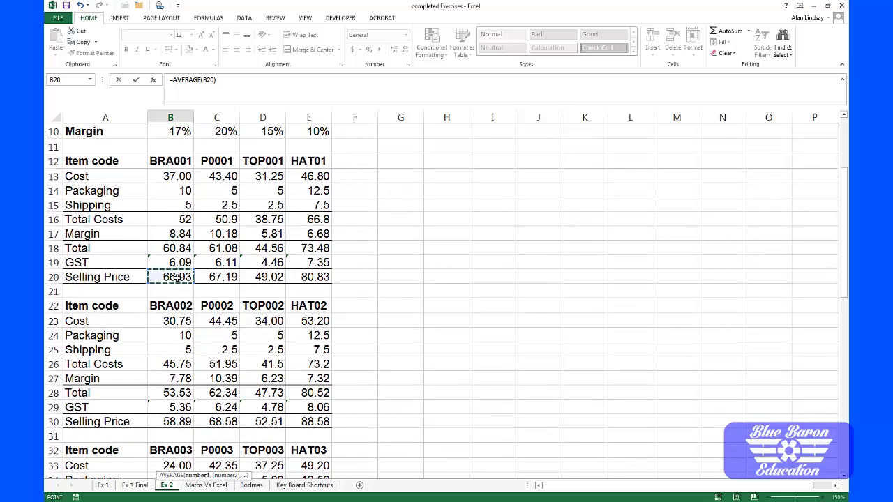
ctrl+click(170, 422)
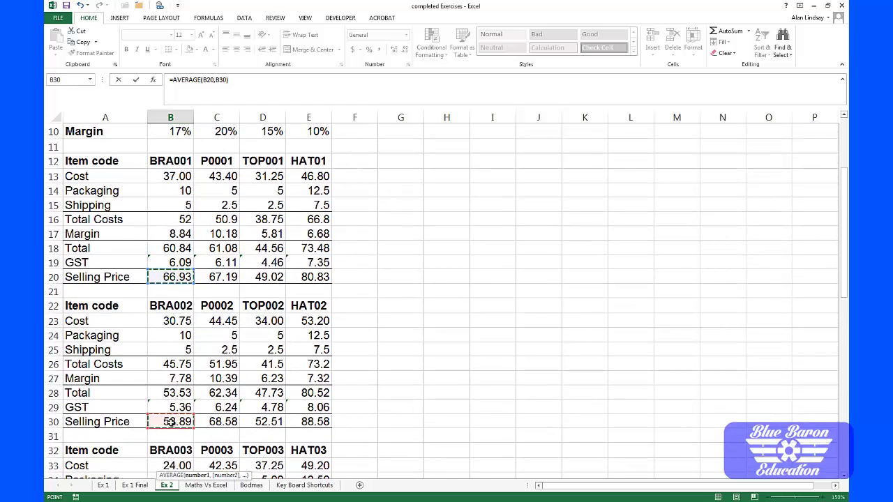
scroll(179, 361, down, 5)
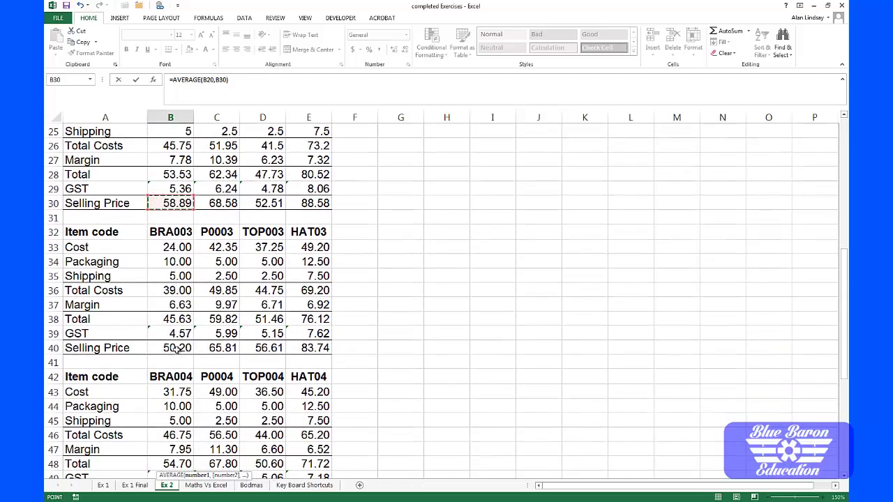
ctrl+click(179, 349)
scroll(180, 349, down, 4)
ctrl+click(179, 318)
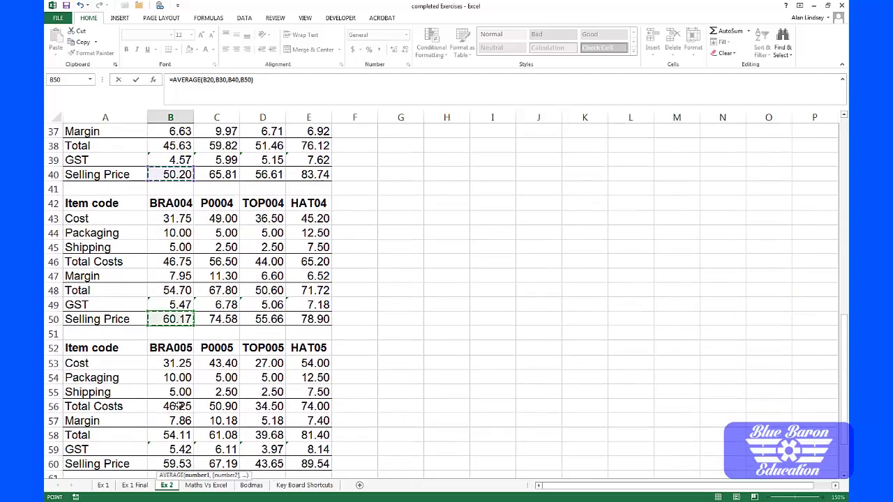
ctrl+click(172, 464)
scroll(172, 464, down, 5)
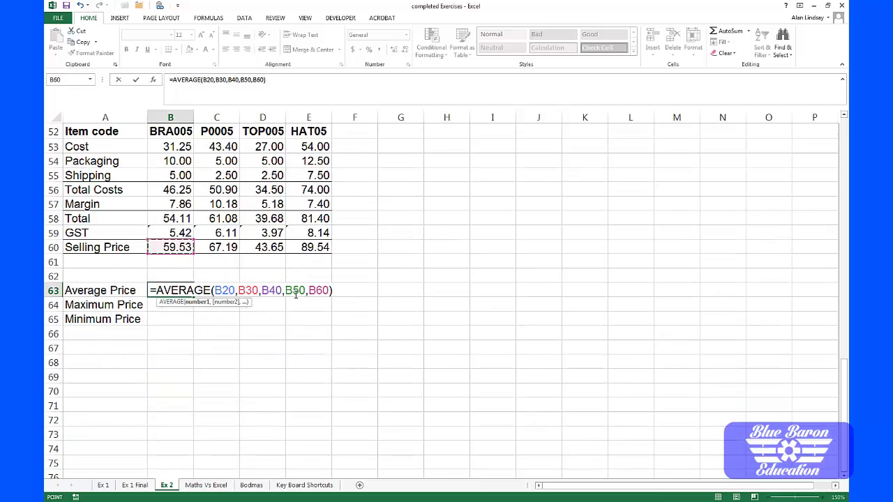
Commit the Average Price at 59.14 and start a MAX formula in B64.
key(Return)
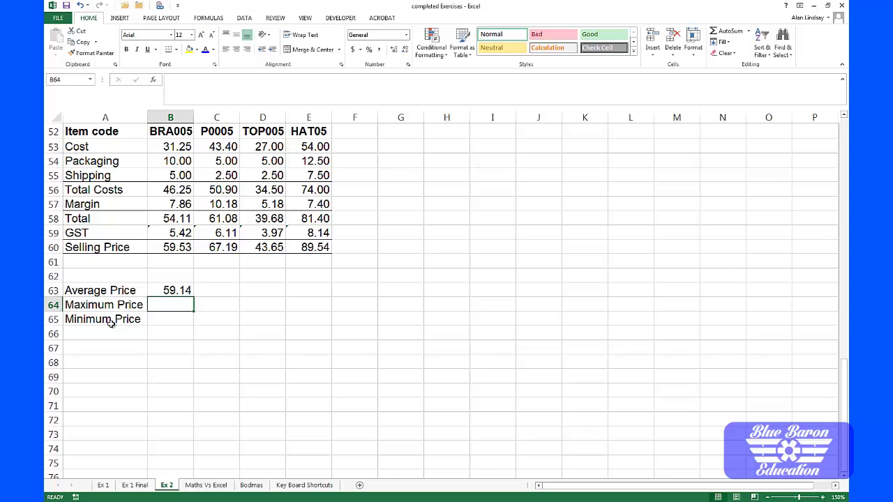
click(748, 32)
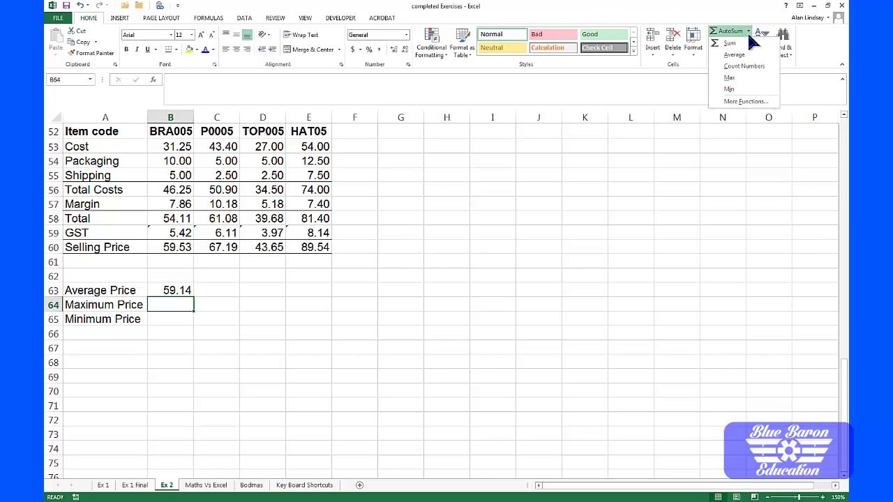
click(738, 79)
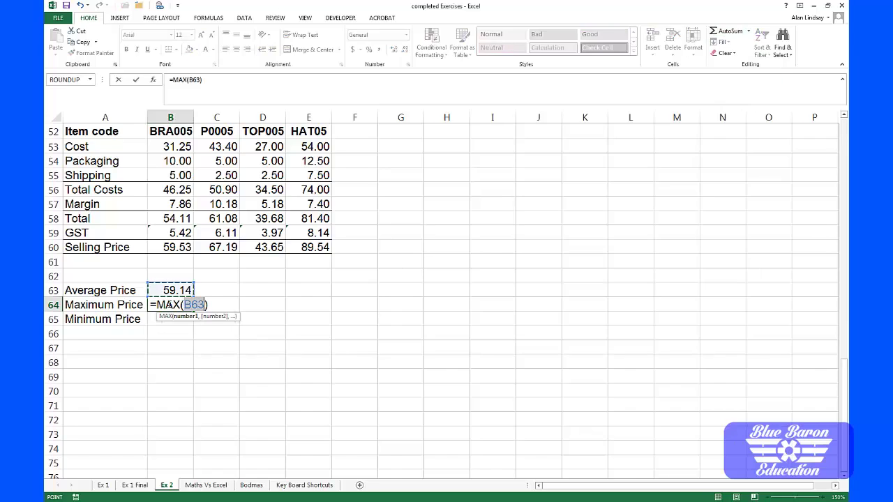
Set B64 to =MAX(B20,B30,B40,B50,B60), giving a Maximum Price of 66.93.
scroll(169, 305, up, 15)
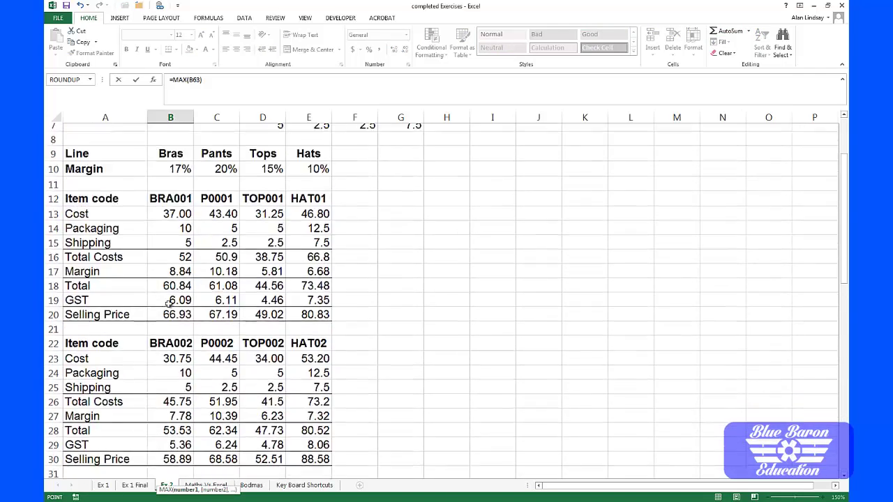
scroll(169, 305, up, 2)
scroll(170, 307, down, 1)
click(175, 365)
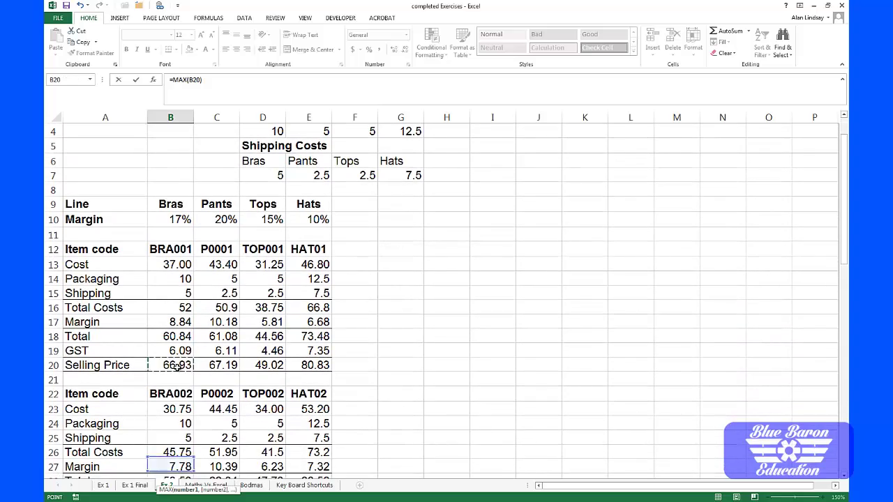
scroll(175, 365, down, 3)
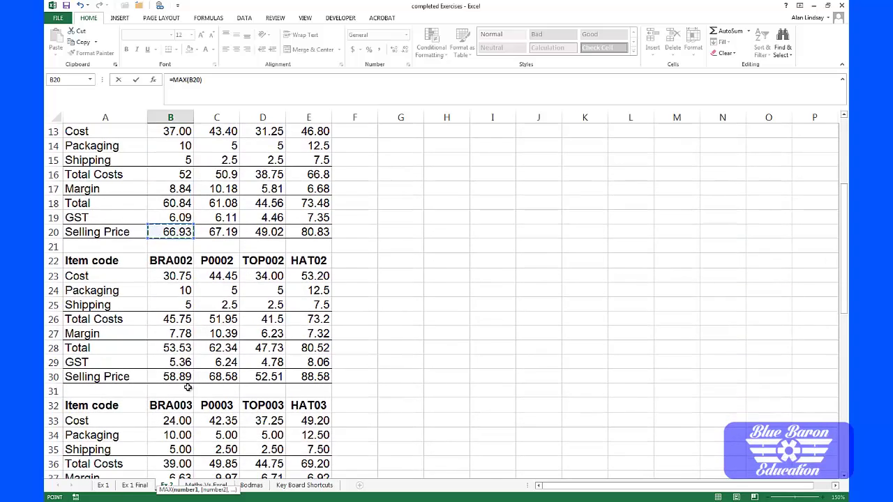
ctrl+click(178, 377)
scroll(178, 380, down, 3)
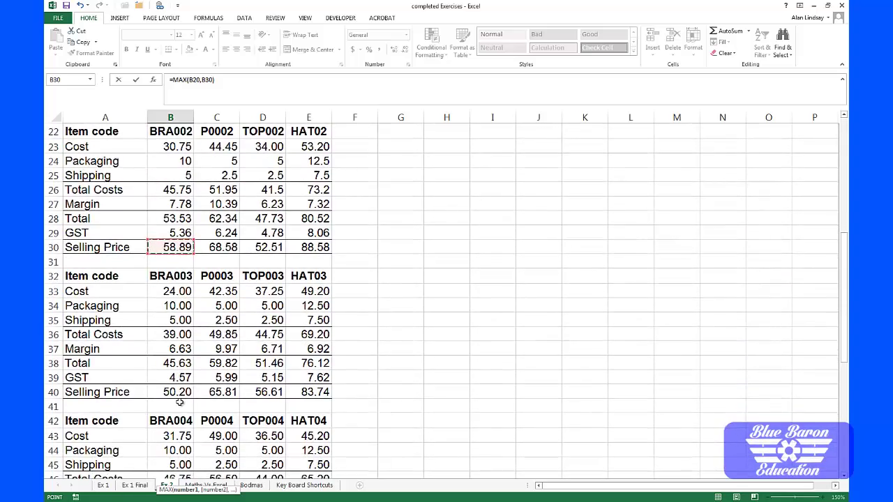
ctrl+click(178, 392)
scroll(176, 398, down, 1)
scroll(176, 398, down, 4)
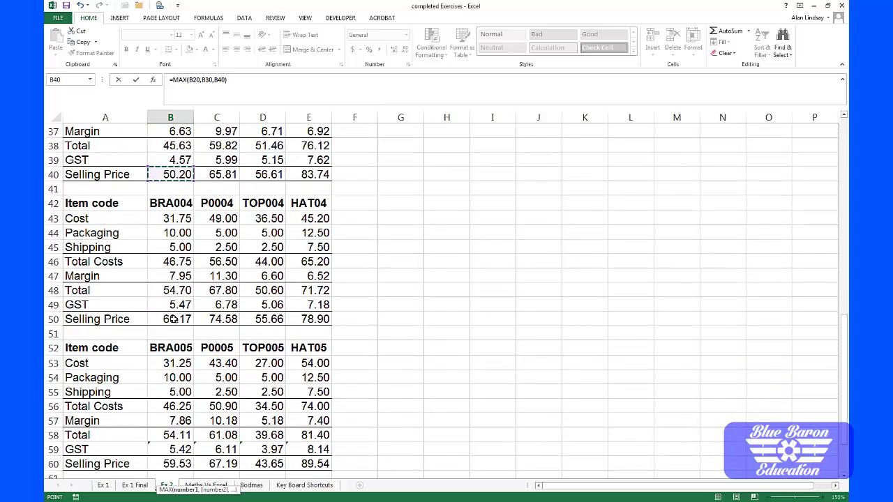
ctrl+click(176, 319)
ctrl+click(176, 464)
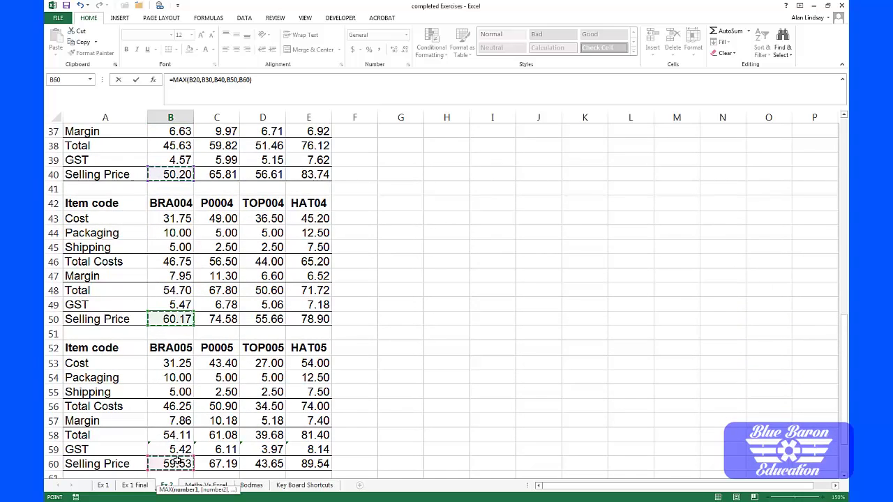
scroll(177, 462, down, 3)
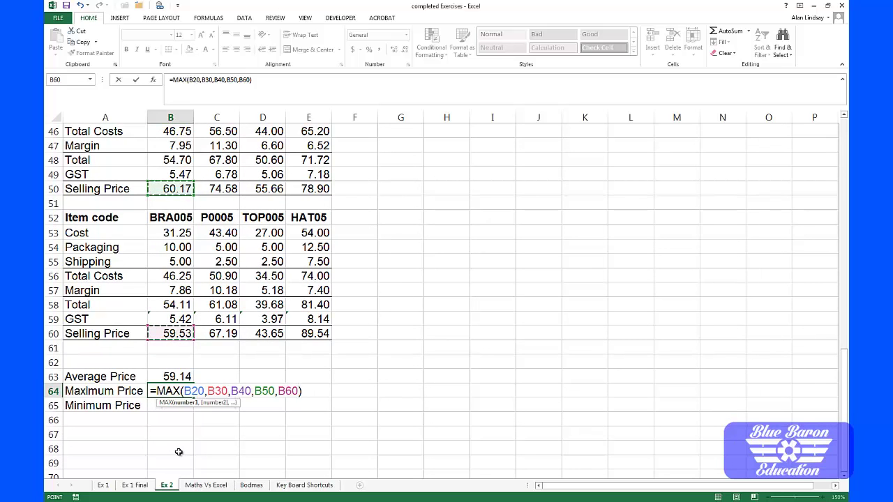
key(Return)
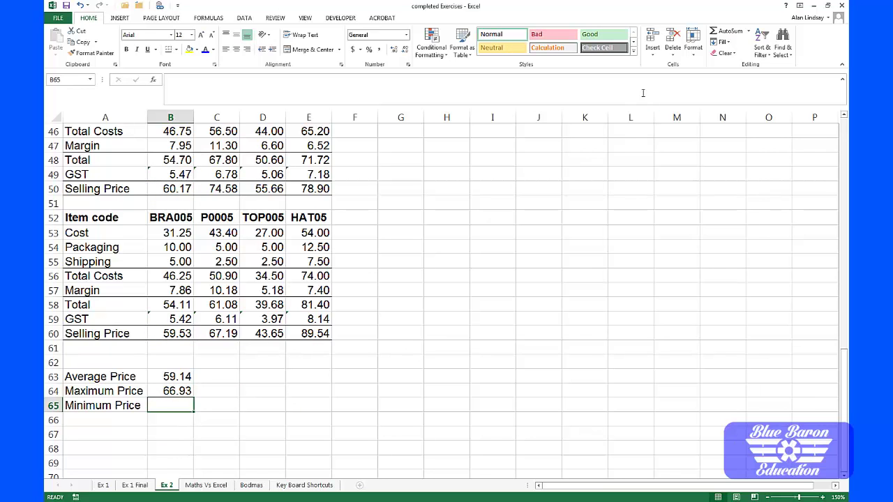
Enter =MIN(B20,B30,B40,B50,B60) in B65 via AutoSum Min, giving 50.20.
click(749, 32)
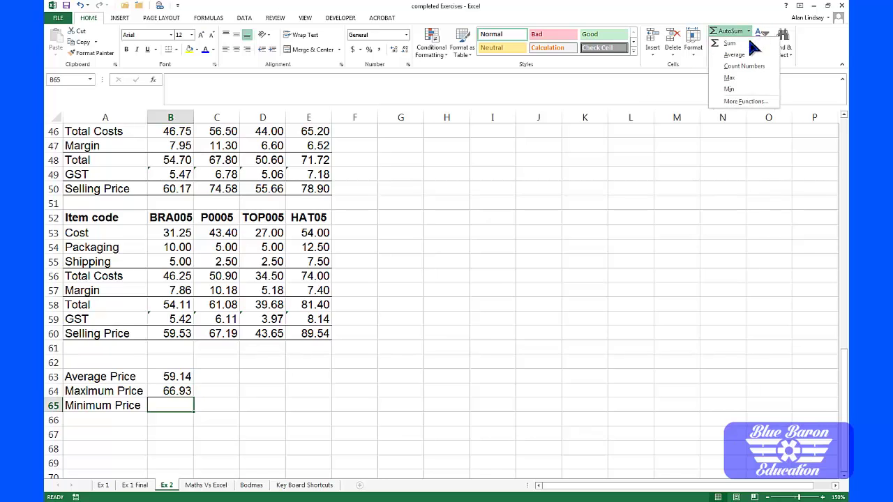
click(743, 83)
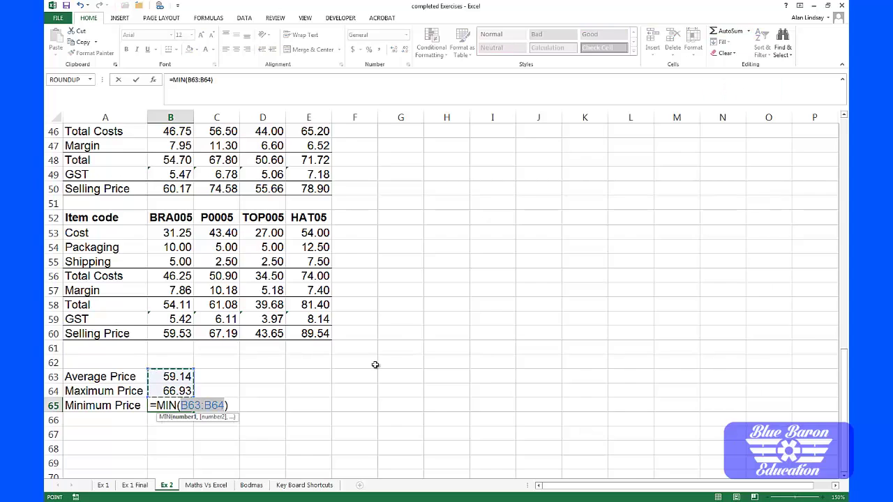
scroll(375, 364, up, 11)
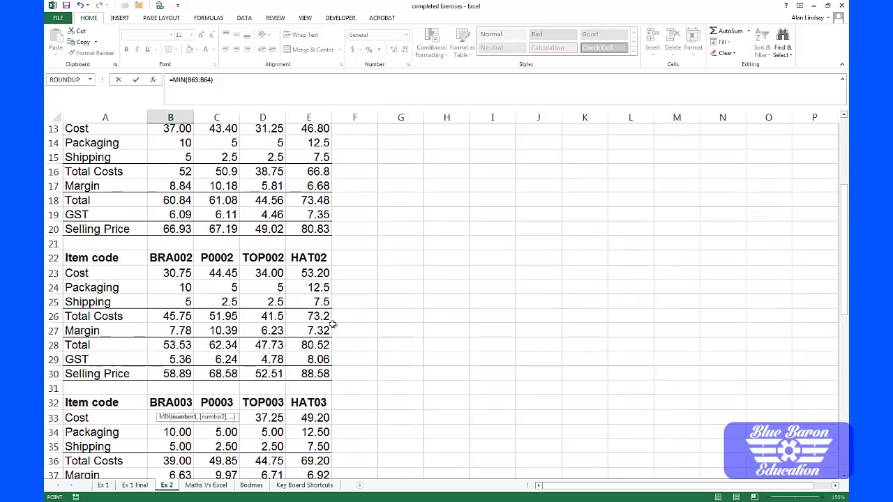
click(178, 230)
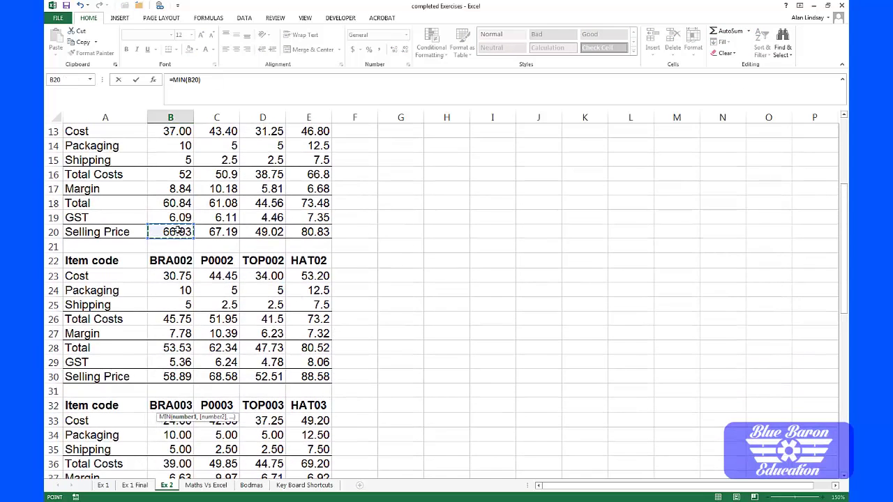
ctrl+click(170, 376)
scroll(171, 377, down, 4)
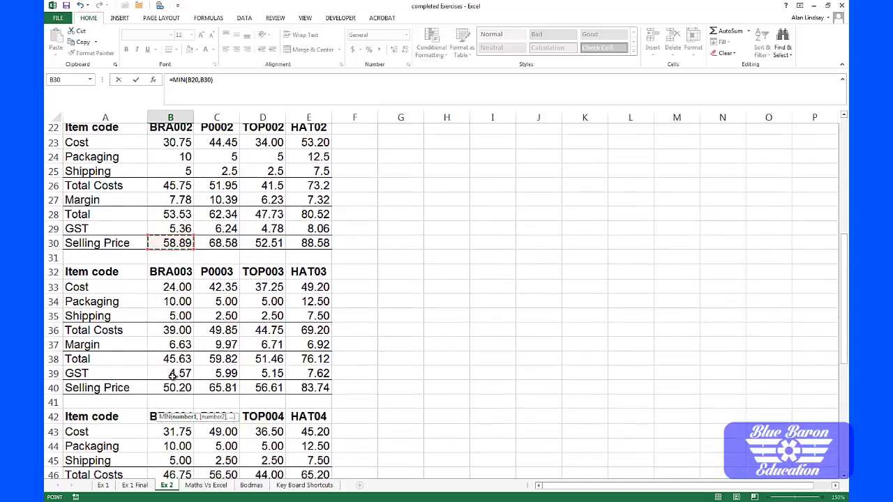
ctrl+click(173, 348)
scroll(171, 379, down, 4)
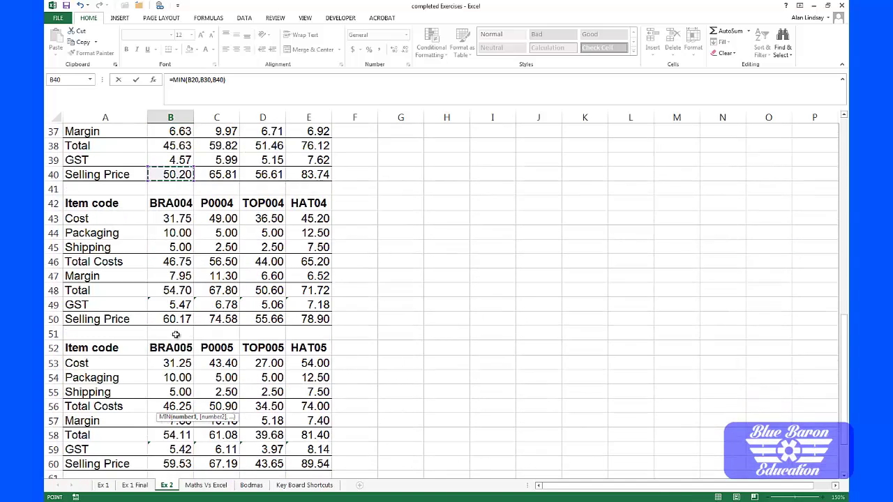
ctrl+click(178, 321)
ctrl+click(174, 463)
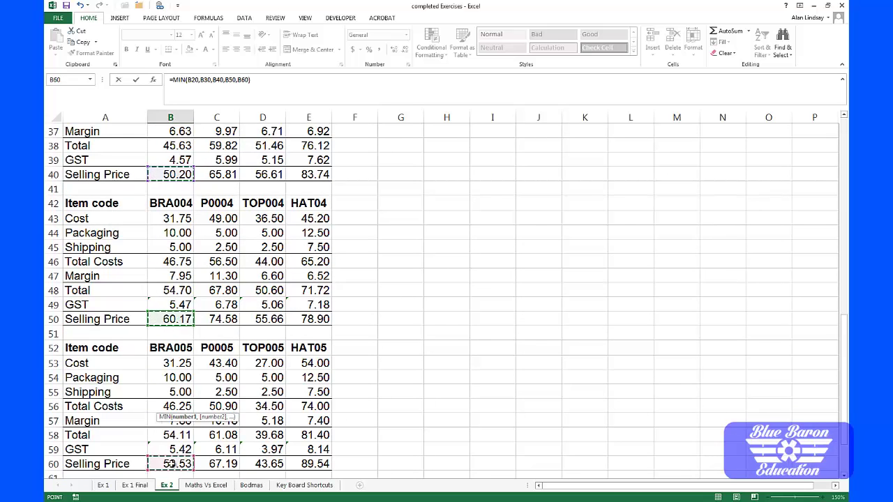
scroll(180, 391, down, 5)
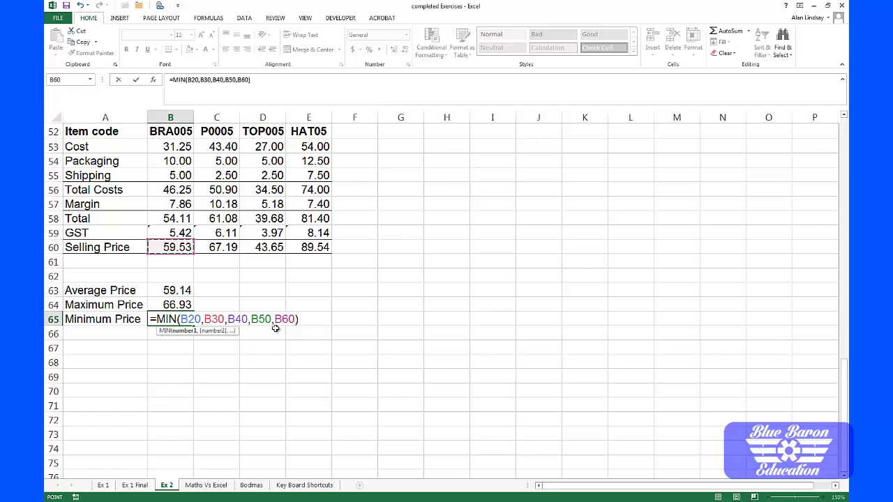
key(Return)
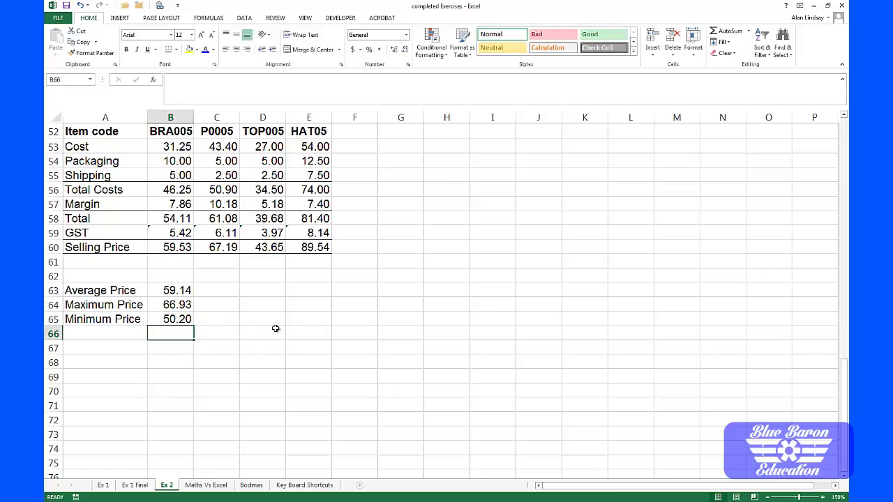
Fill the B63:B65 summary formulas across to column E (Hats 84.32, 89.54, 78.90) and return to the top.
drag(178, 290, 328, 325)
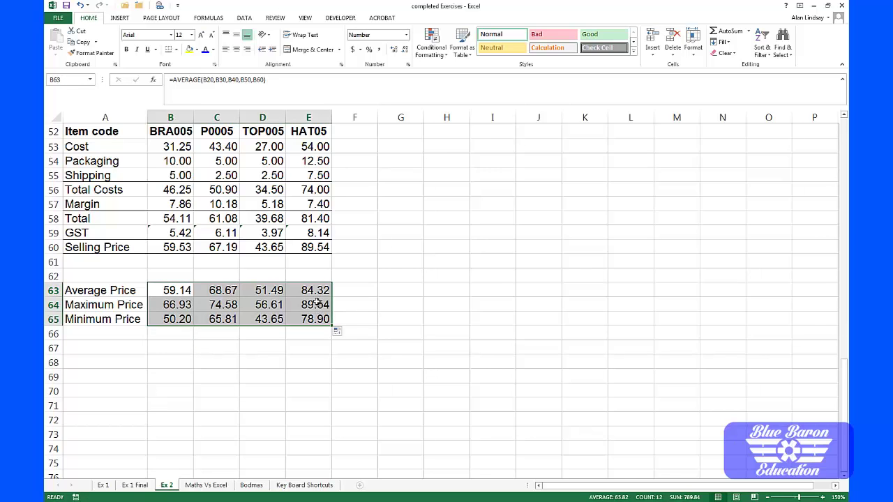
click(316, 305)
click(313, 291)
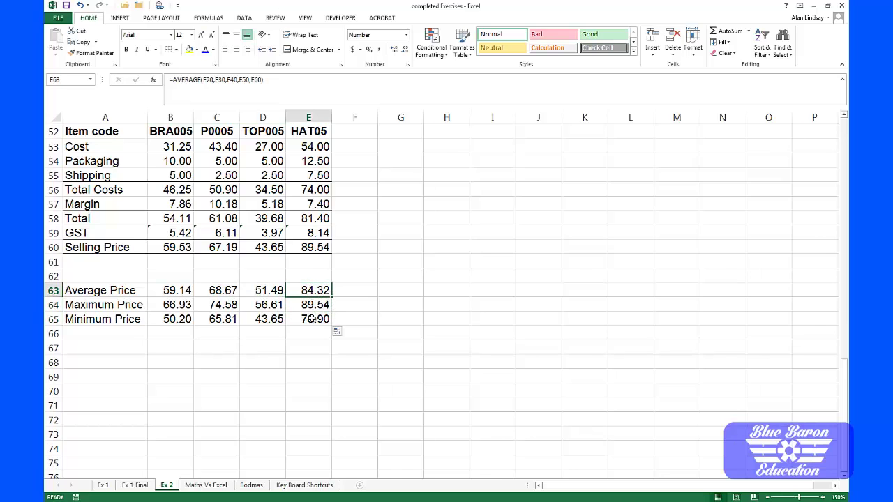
click(313, 319)
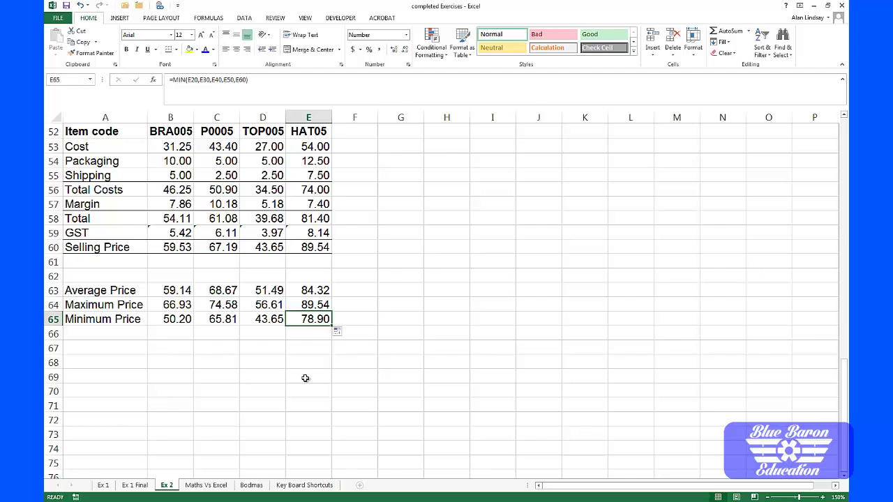
scroll(303, 379, up, 13)
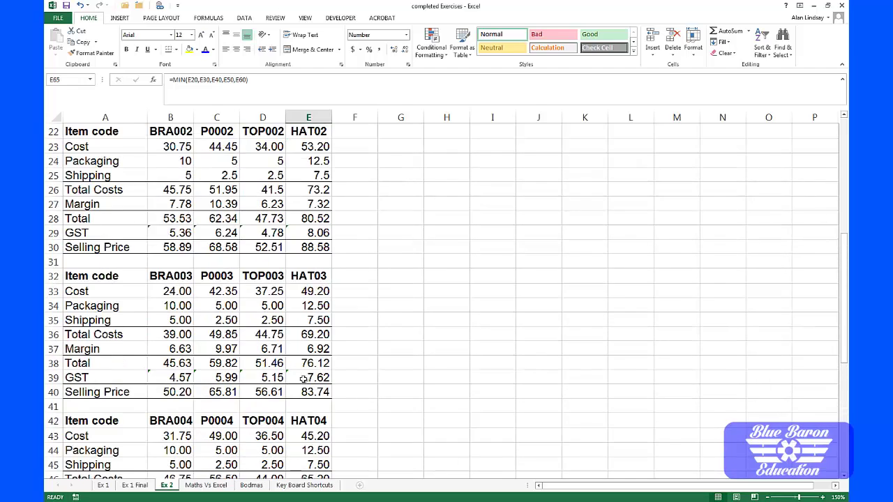
scroll(304, 379, up, 4)
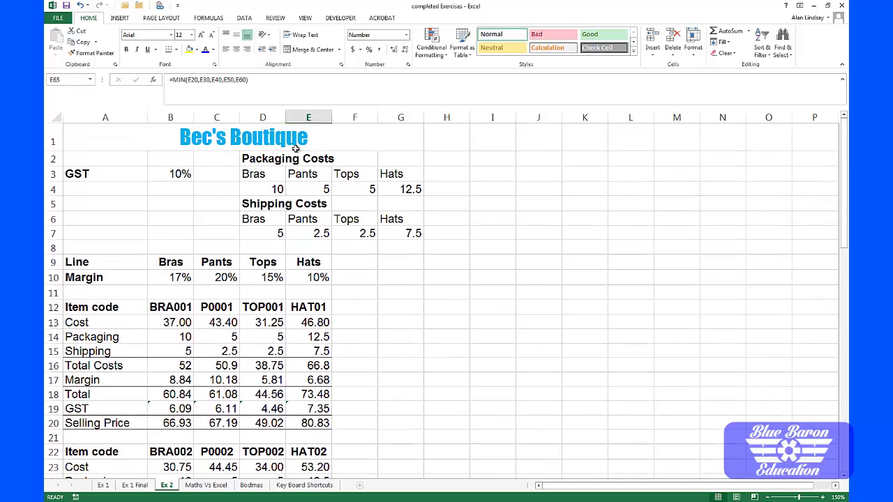
Apply the 'completed Exercises' file-name preset as the page header.
click(120, 18)
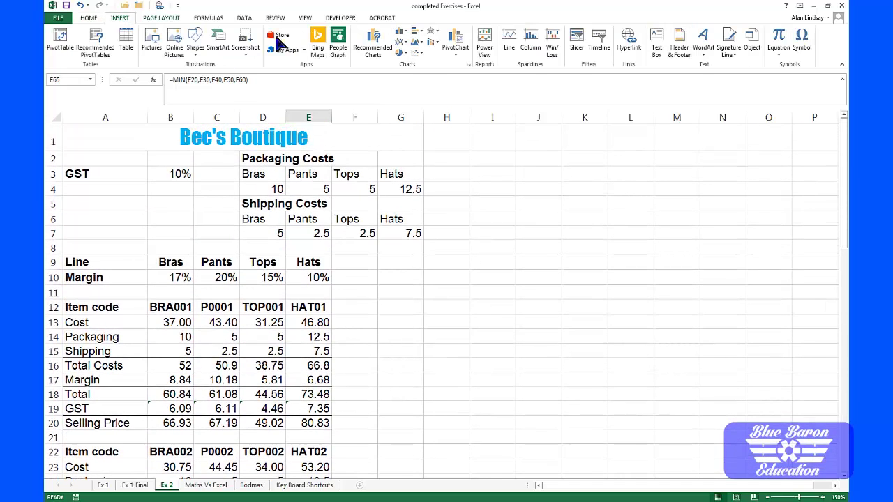
click(678, 42)
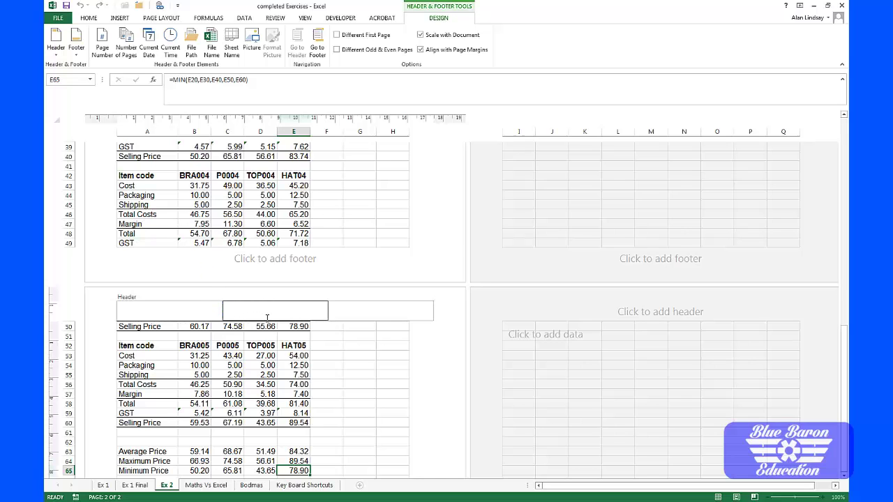
click(57, 52)
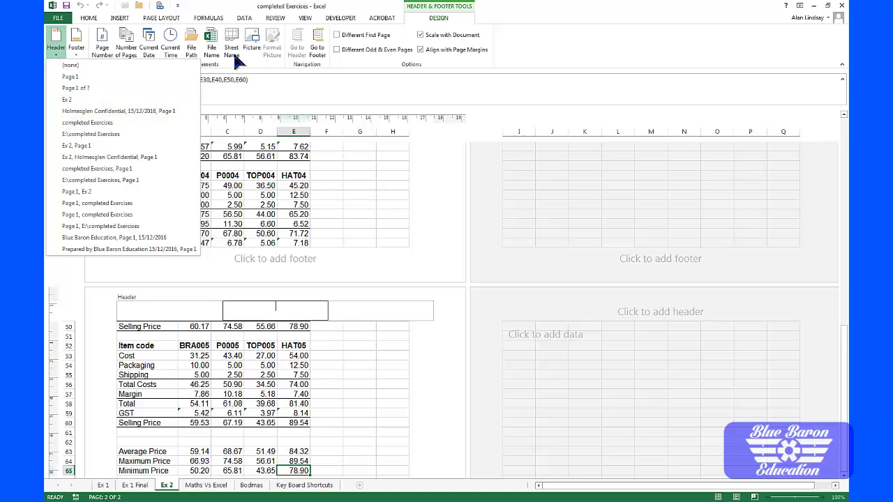
click(87, 124)
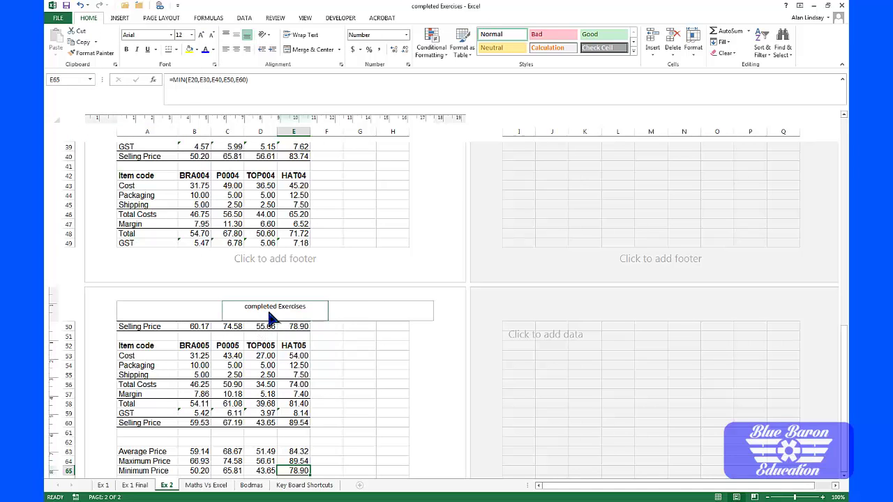
Apply the 'Blue Baron Education, Page 1, 15/12/2016' preset as the page footer.
click(120, 18)
click(675, 43)
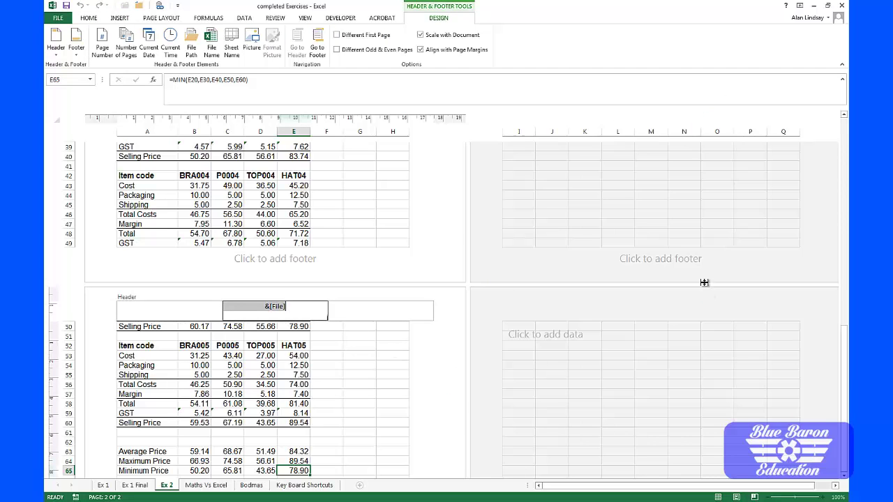
click(258, 258)
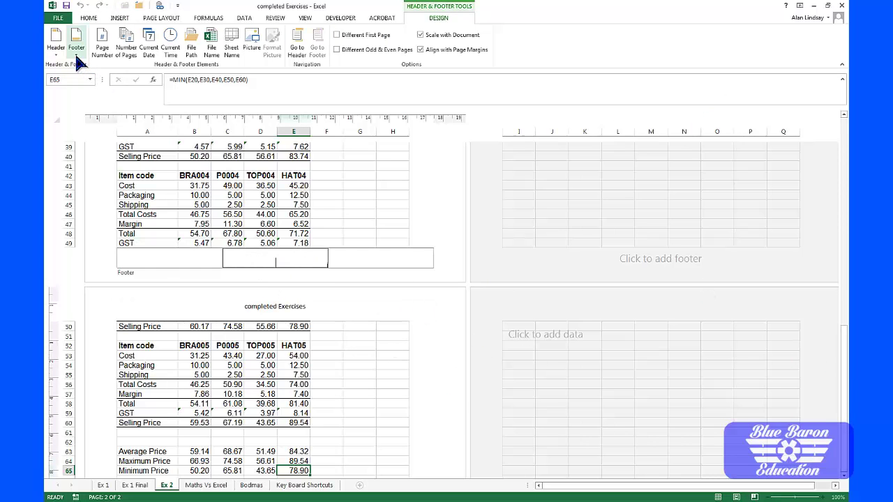
click(75, 50)
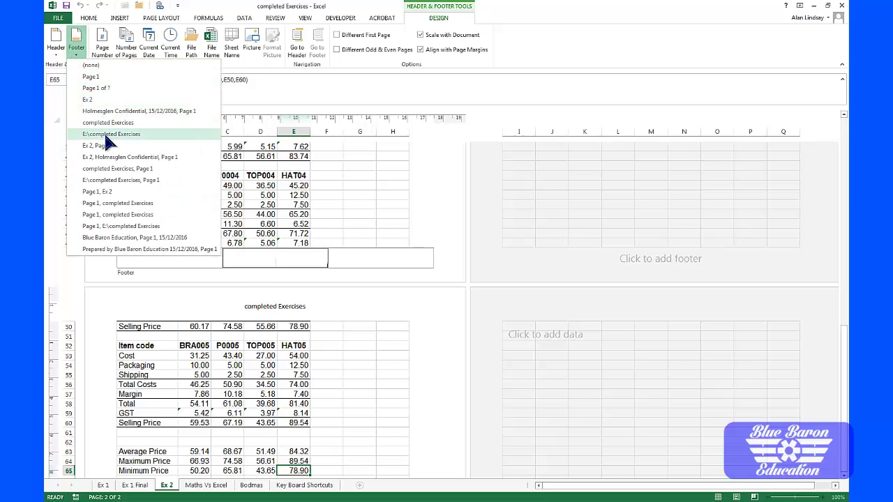
click(171, 237)
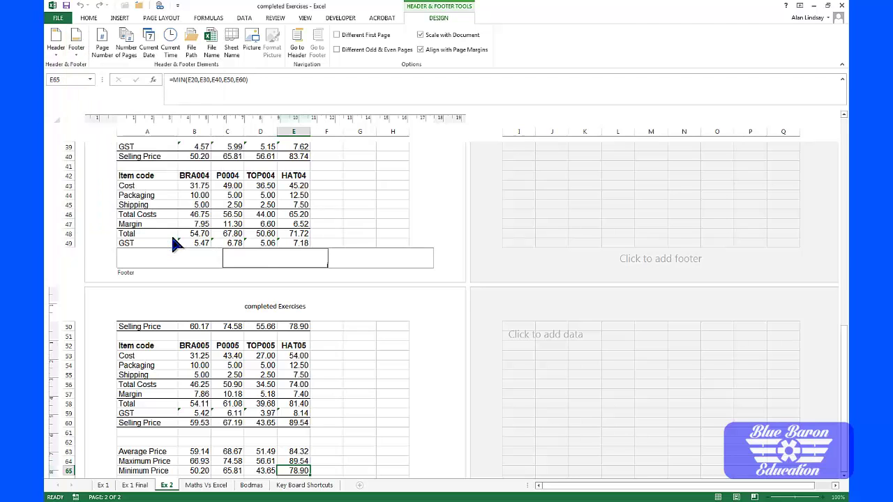
scroll(192, 299, down, 1)
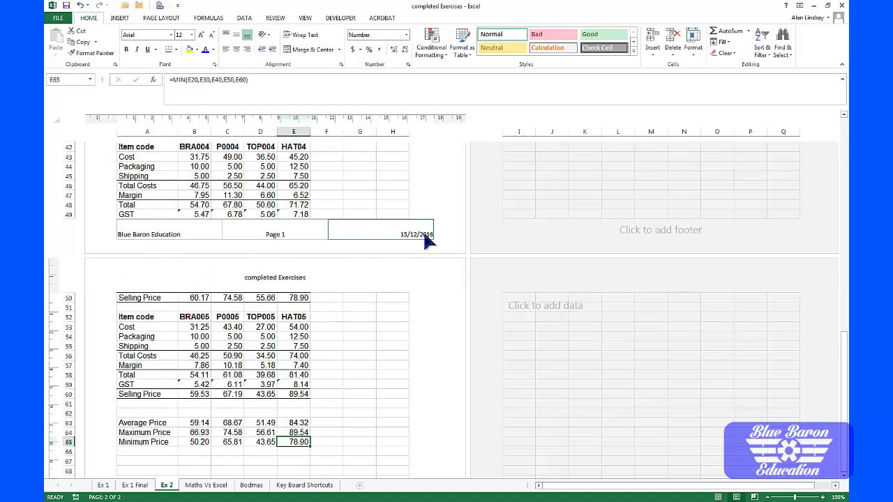
Switch the sheet back to Normal view and review both pages of the print preview.
click(304, 19)
click(60, 35)
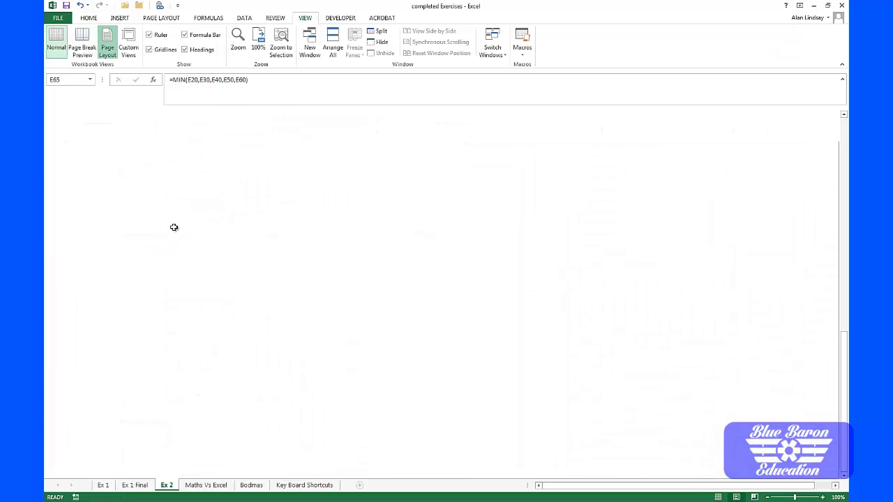
click(58, 19)
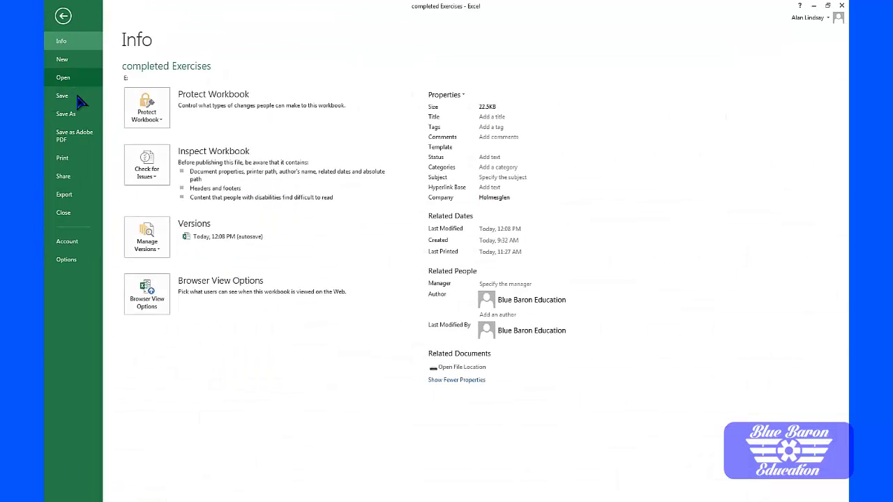
click(66, 159)
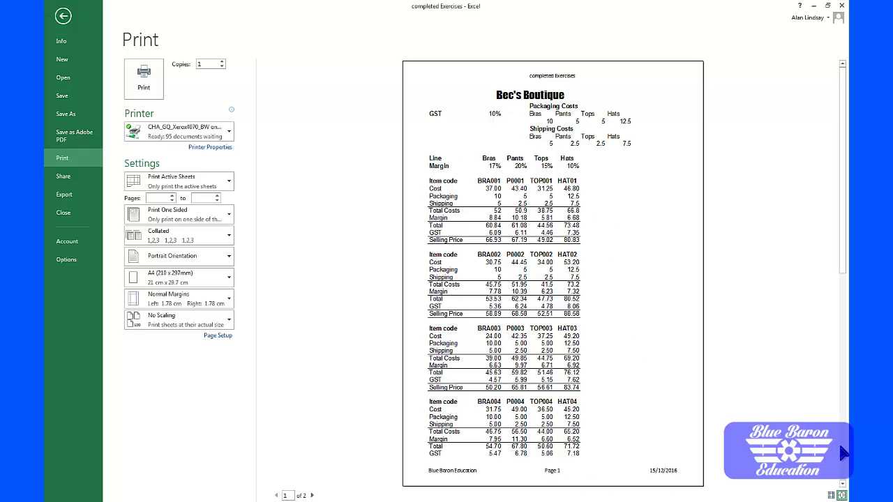
click(841, 450)
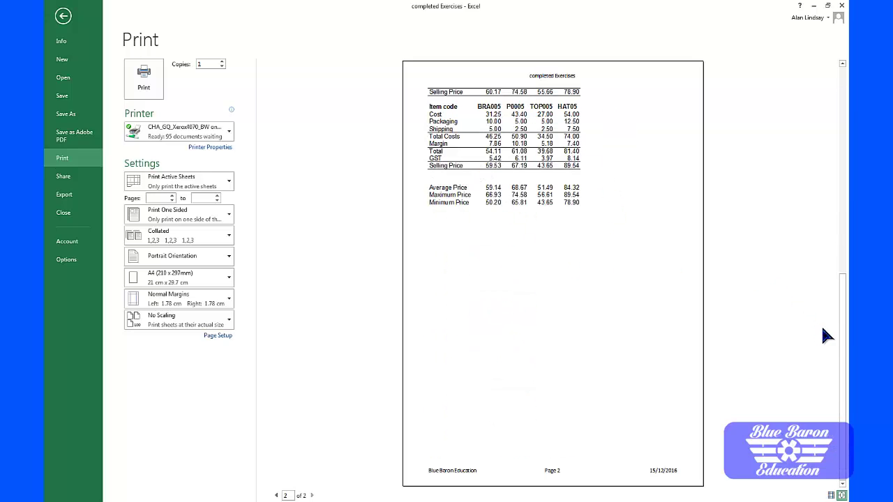
click(841, 188)
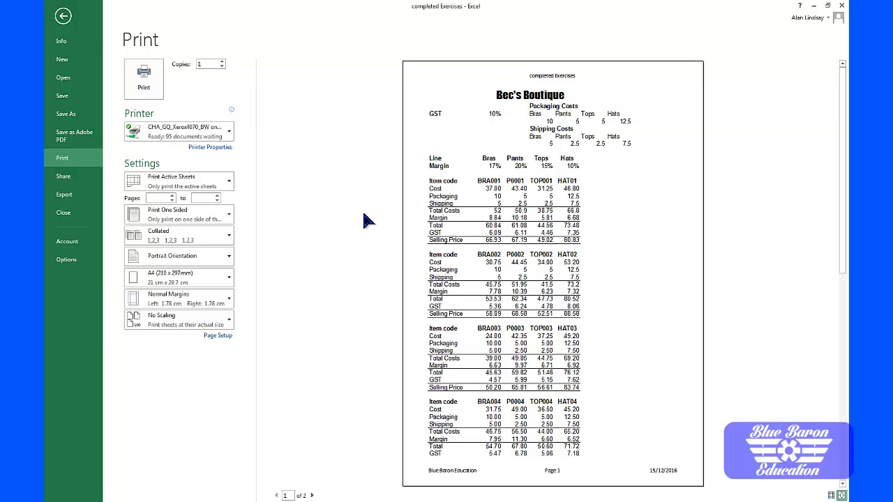
click(62, 15)
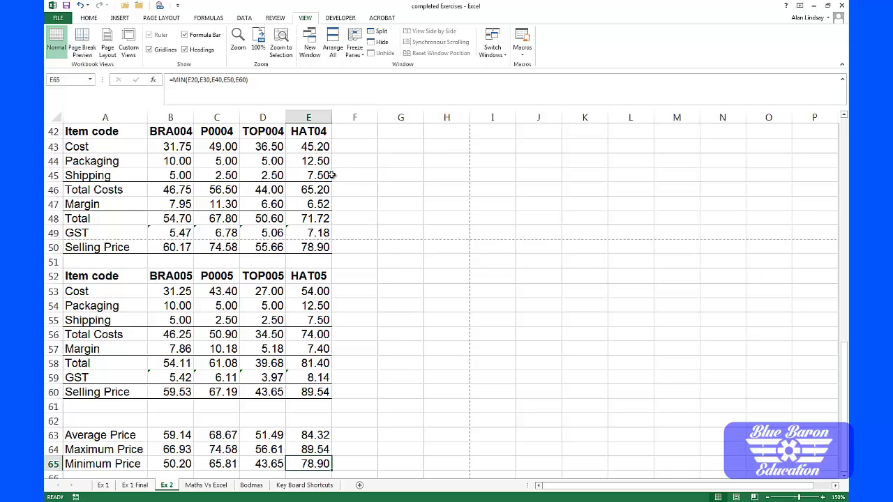
Set Page Setup scaling to fit 1 page wide by 1 tall (75%) and check the preview.
click(161, 19)
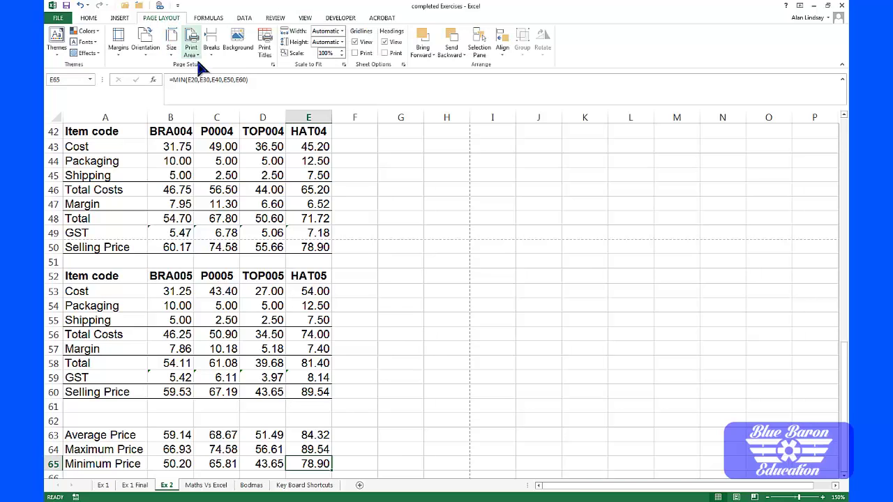
click(273, 64)
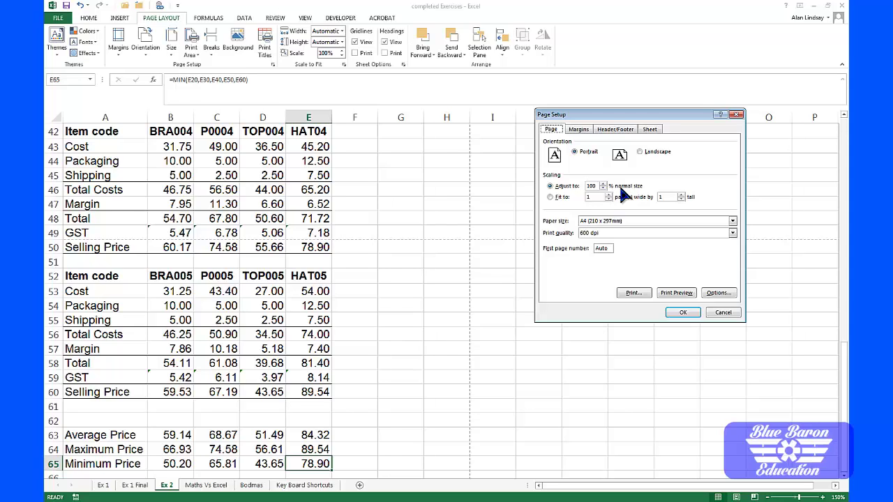
click(550, 198)
click(676, 292)
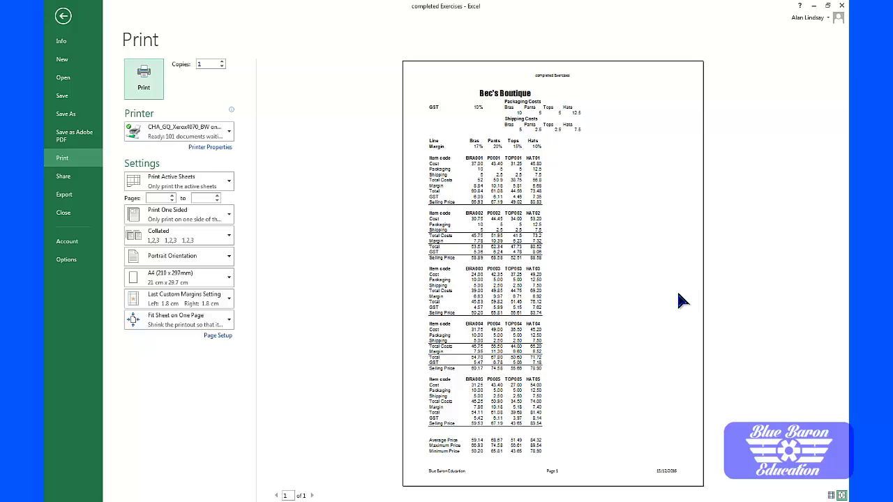
click(62, 17)
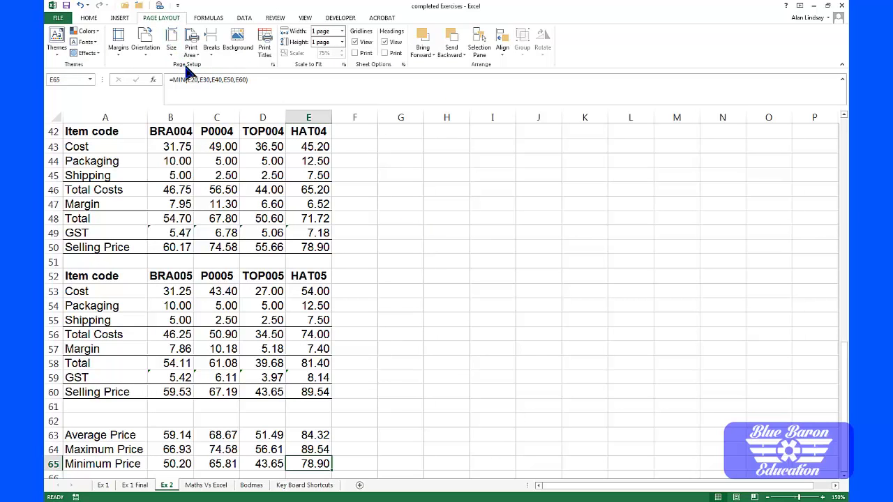
Clear the pages-tall limit so columns fit 1 page wide, then preview both printed pages.
click(273, 64)
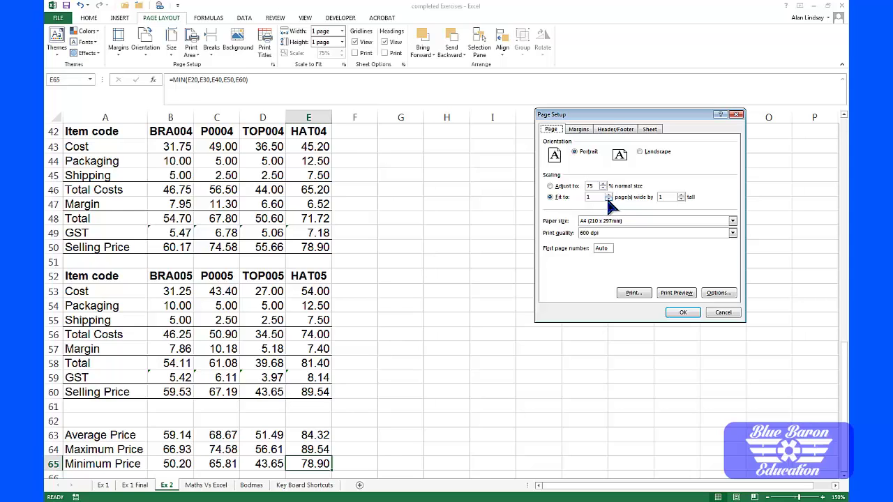
click(660, 197)
click(677, 293)
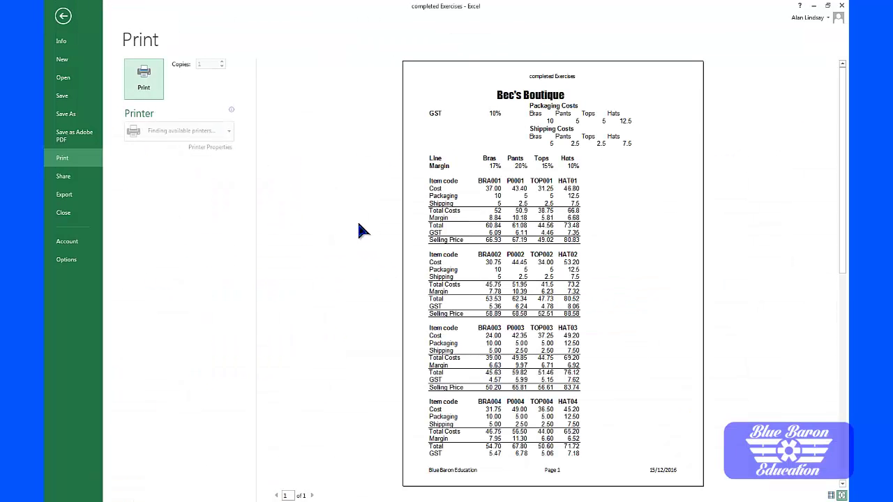
scroll(598, 306, down, 1)
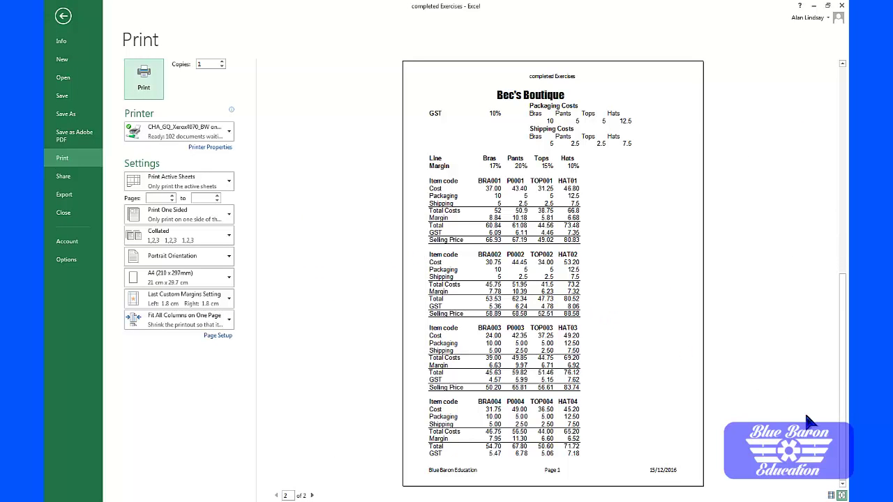
scroll(608, 357, up, 1)
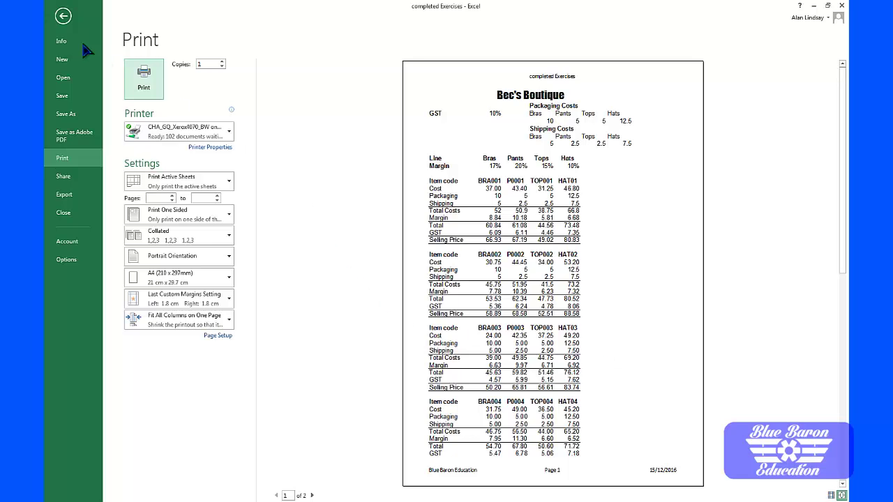
Exit the print preview and File backstage to return to the Ex 2 worksheet.
click(63, 16)
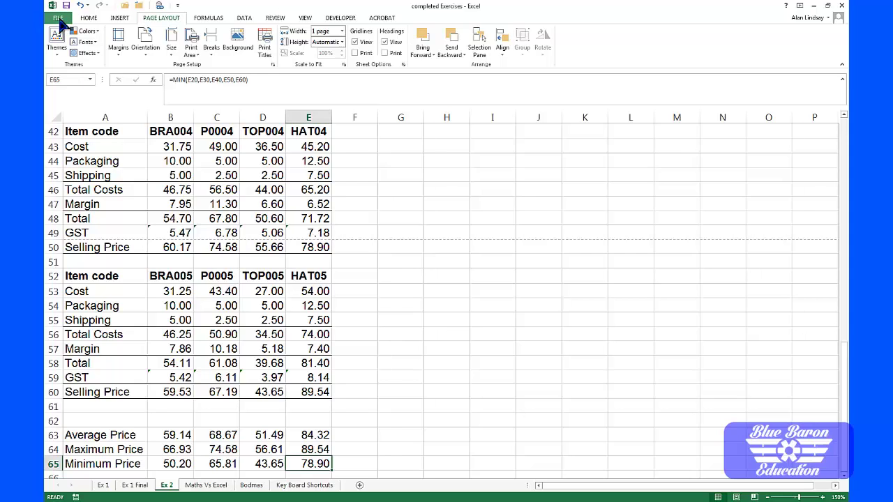
click(62, 19)
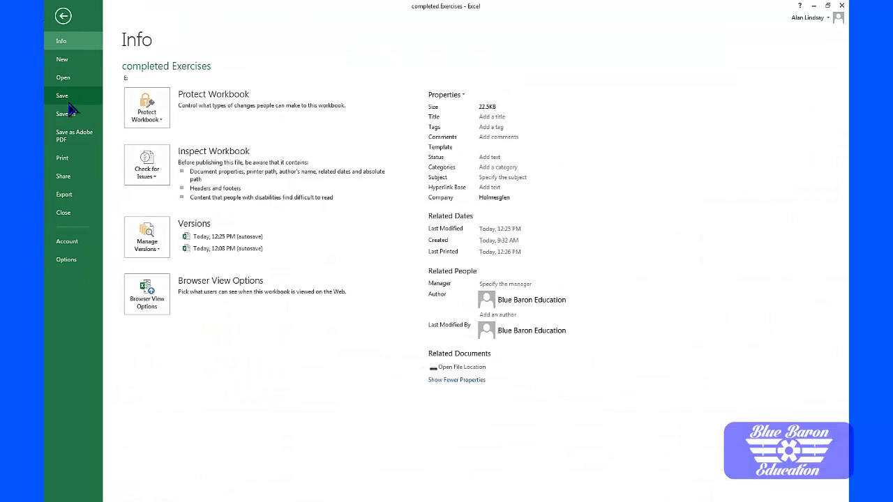
click(63, 16)
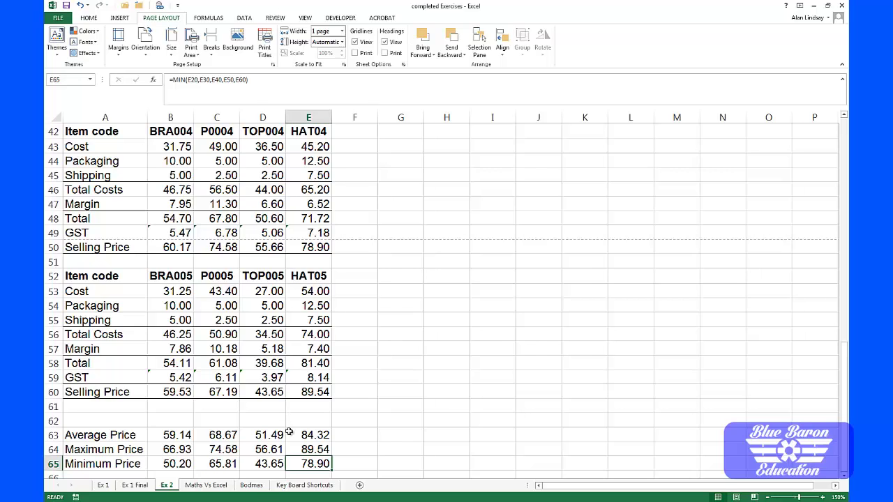
Switch to the Bodmas sheet listing the letters B, O, D, M, A, S.
click(252, 486)
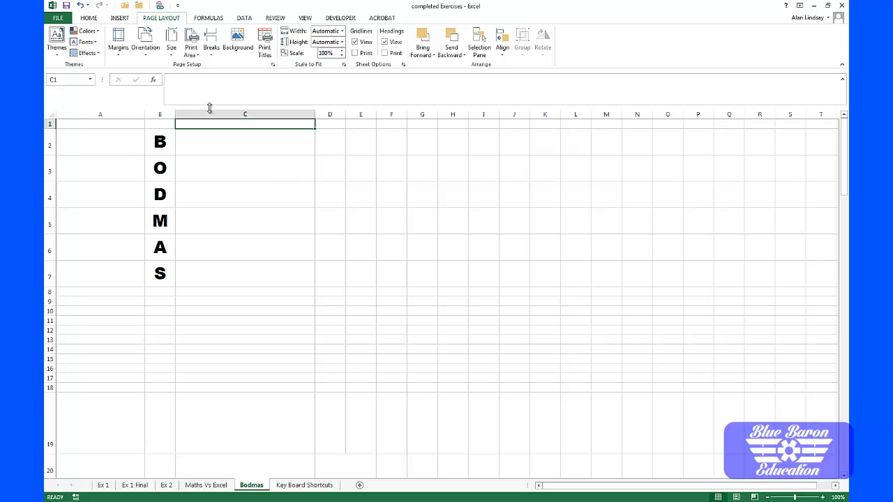
Make Brackets in C2 and Orders in C3 black.
key(Down)
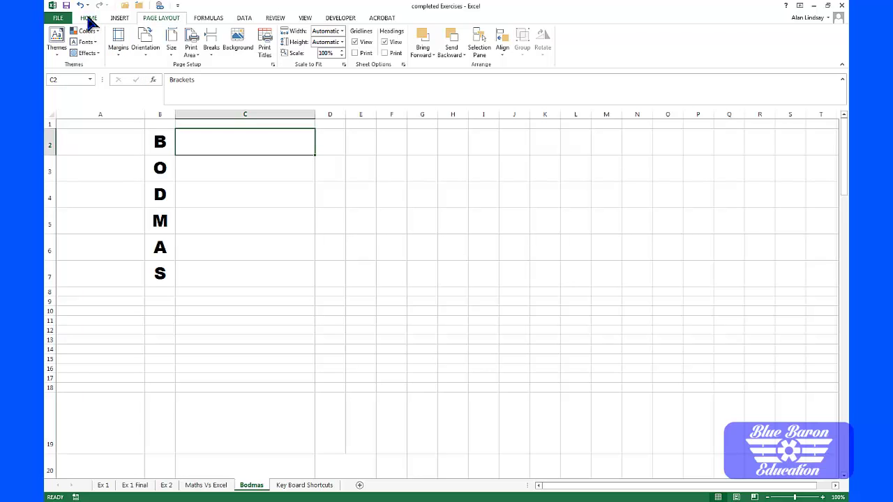
click(89, 18)
click(213, 50)
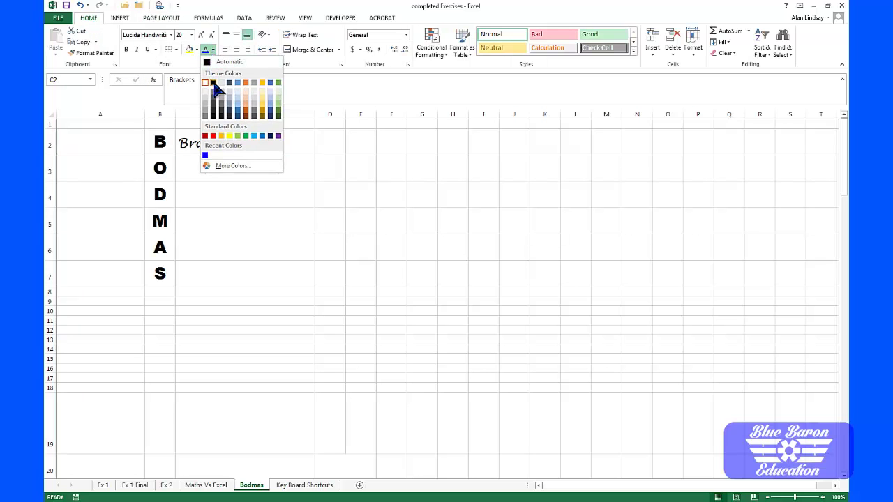
click(213, 82)
key(Down)
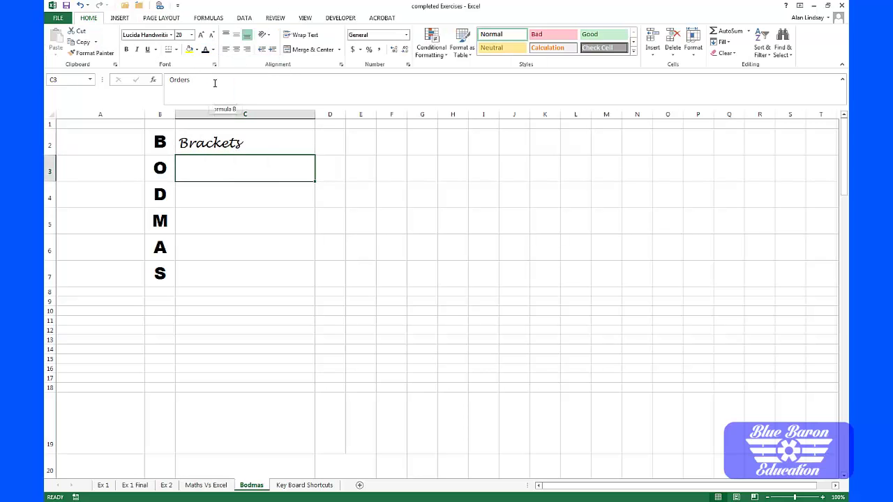
click(205, 50)
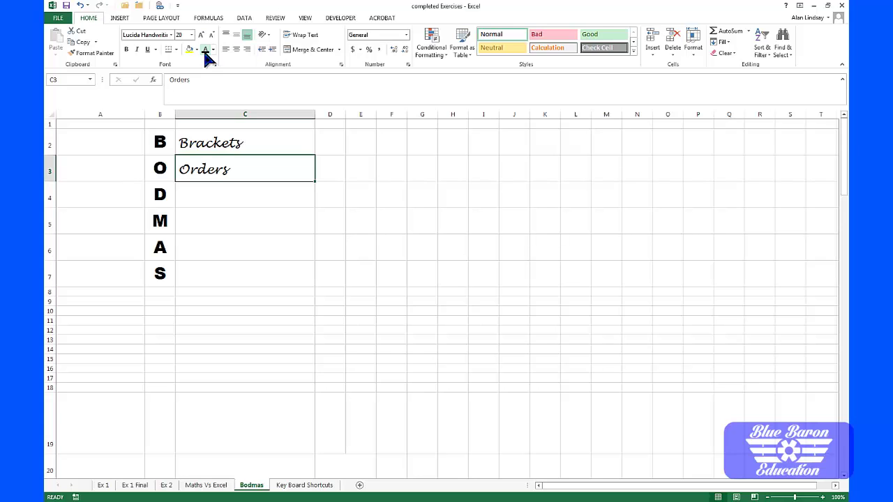
Make Division, Multiplication, Addition and Subtraction in C4 through C7 black.
key(Down)
click(205, 50)
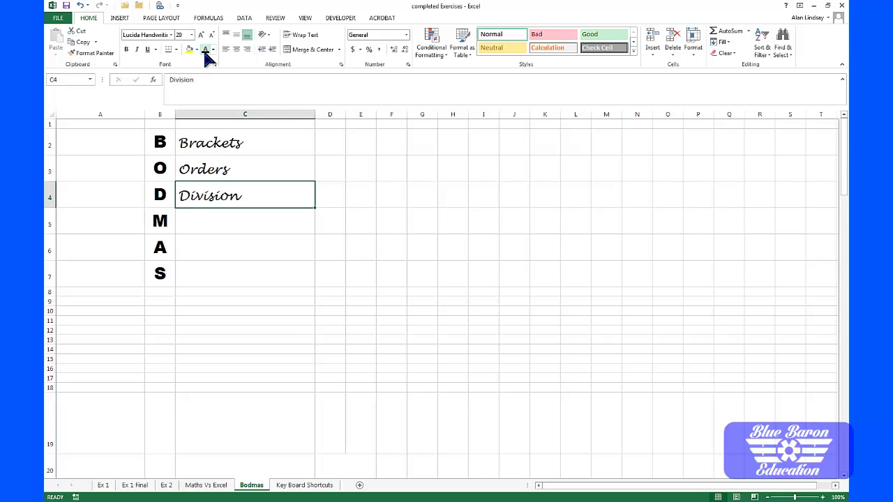
key(Down)
click(205, 50)
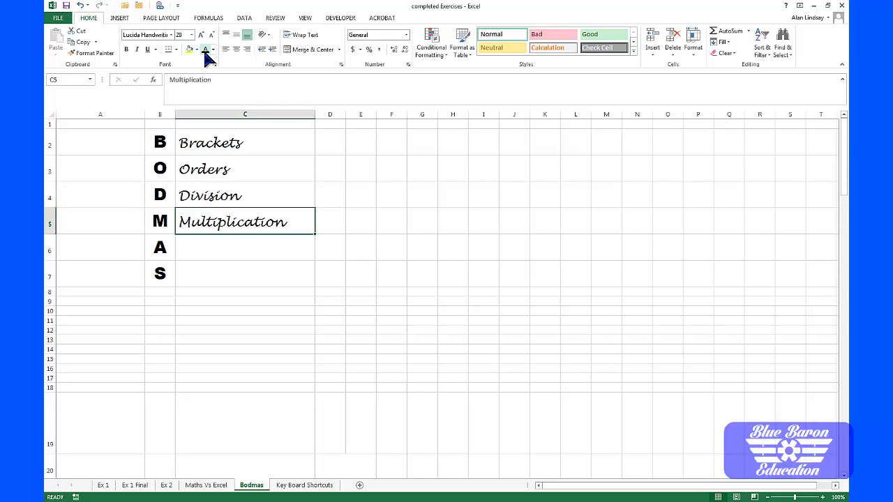
key(Down)
click(205, 50)
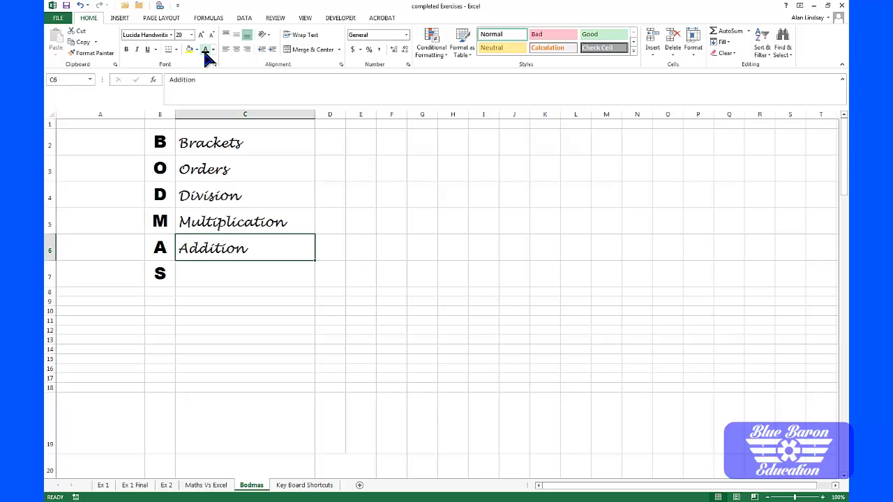
key(Down)
click(204, 52)
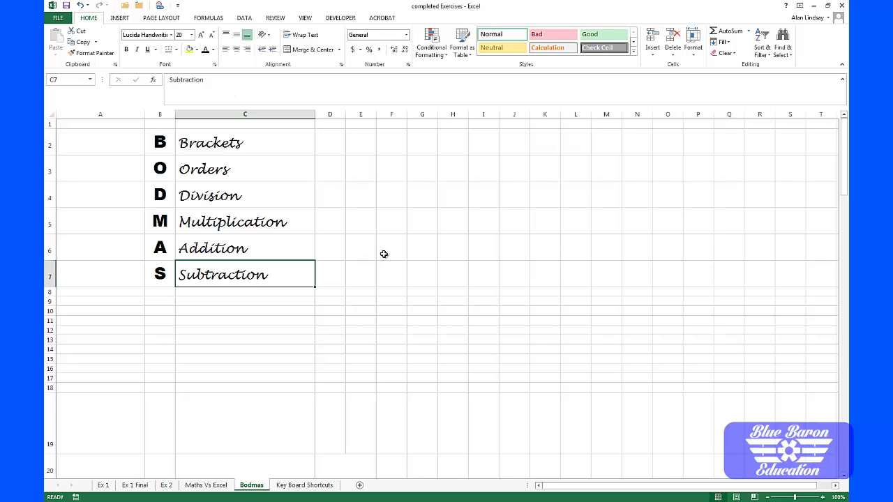
Turn the hidden guesses 30 ? in D20 and 25 ? in D22 black.
scroll(384, 254, down, 2)
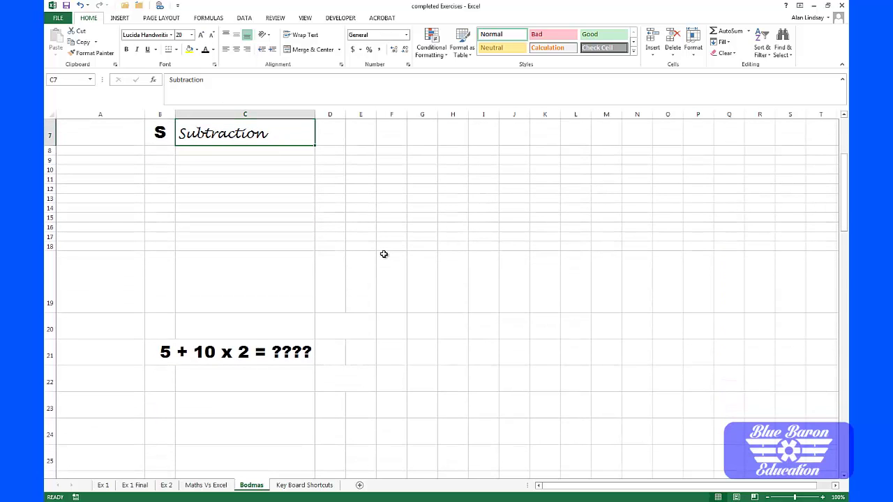
scroll(383, 254, down, 1)
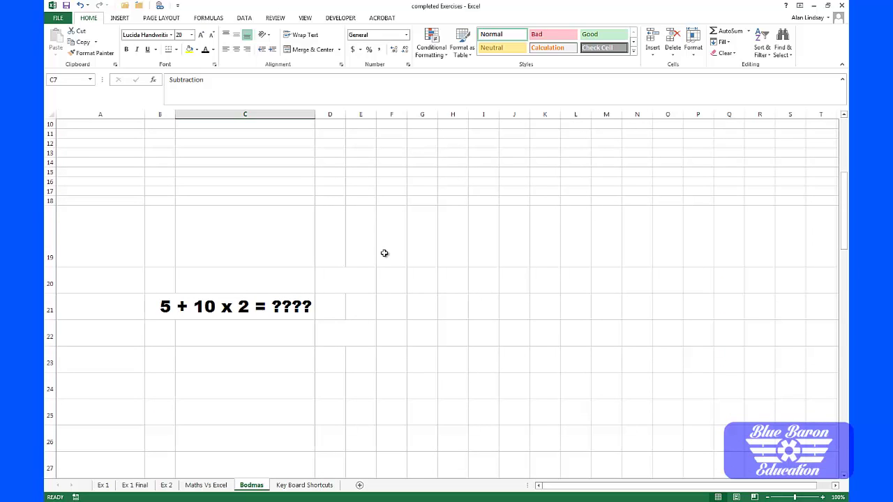
click(353, 284)
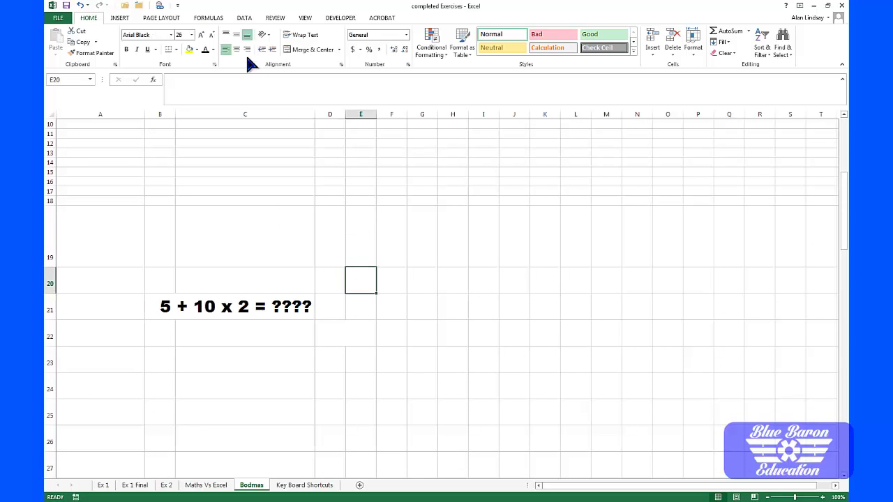
click(329, 282)
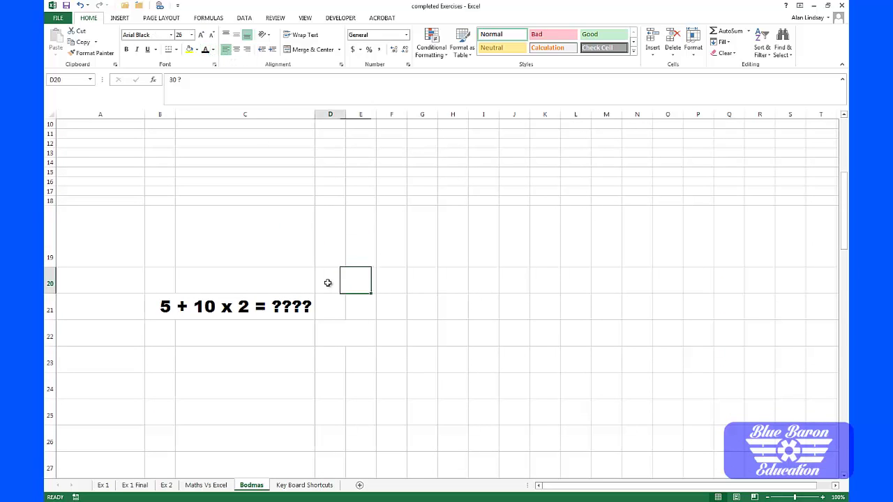
click(205, 51)
click(327, 332)
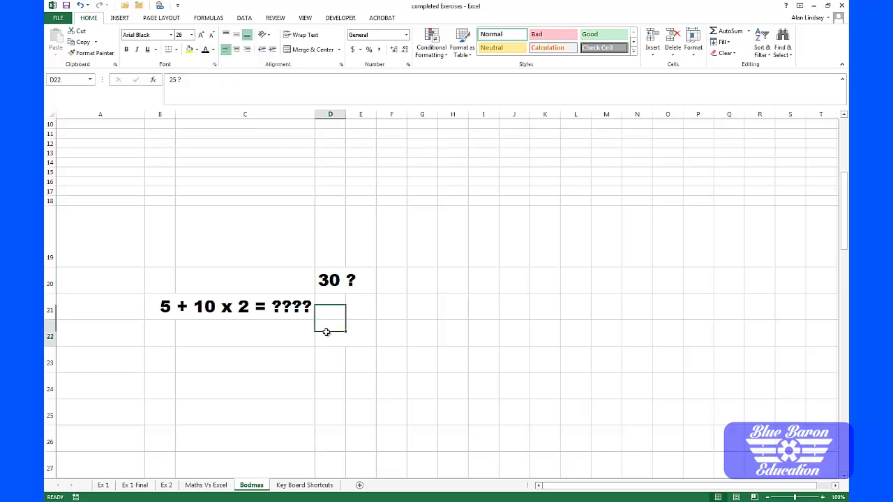
click(206, 51)
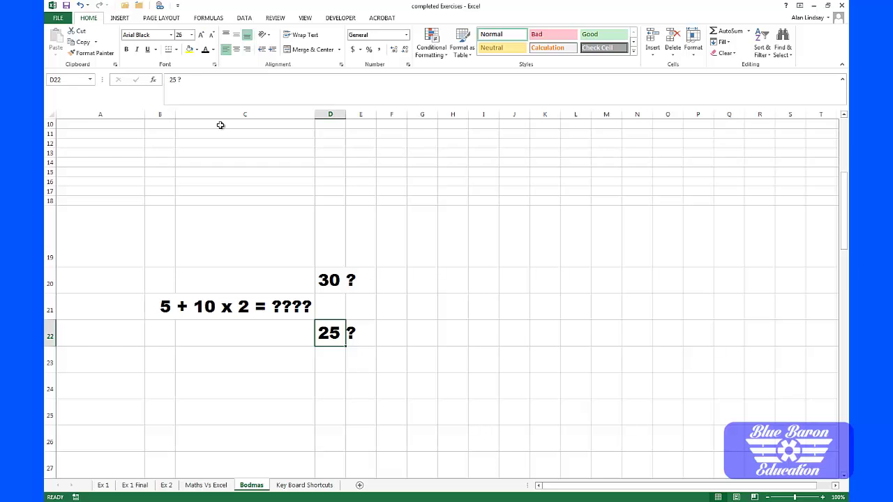
scroll(221, 125, up, 3)
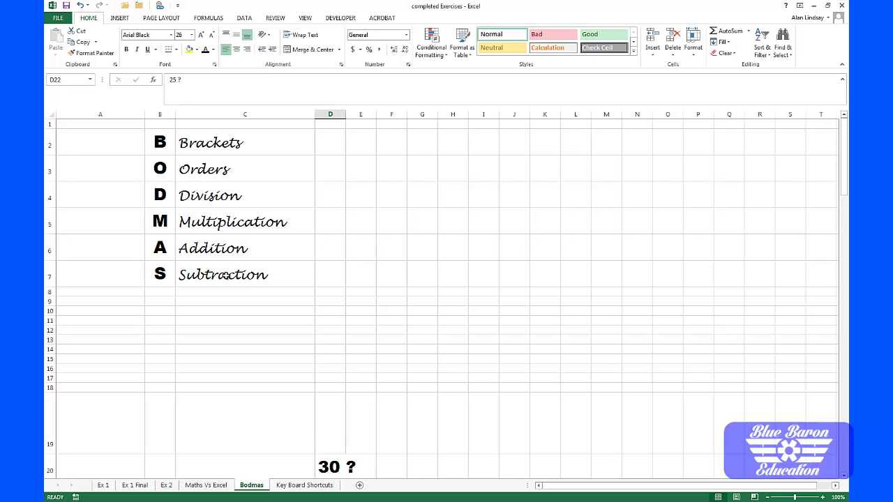
scroll(225, 277, down, 2)
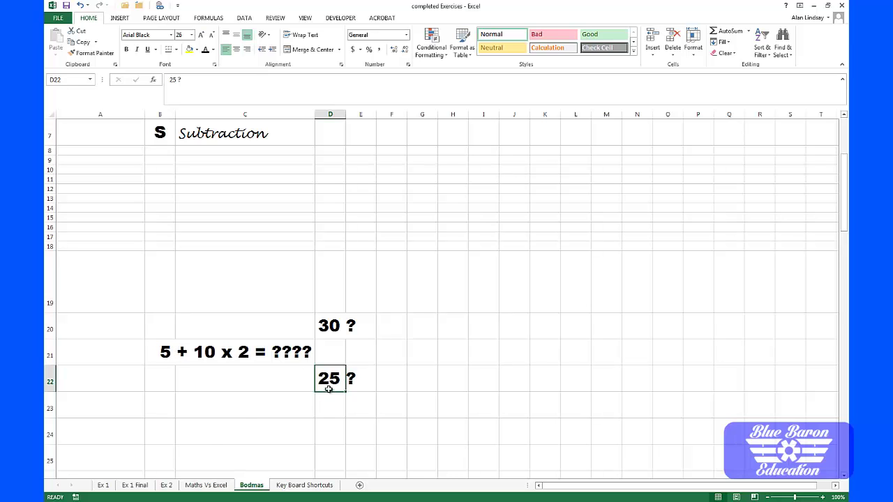
Enter =5+10*2 in C24 so it shows 25.
click(196, 435)
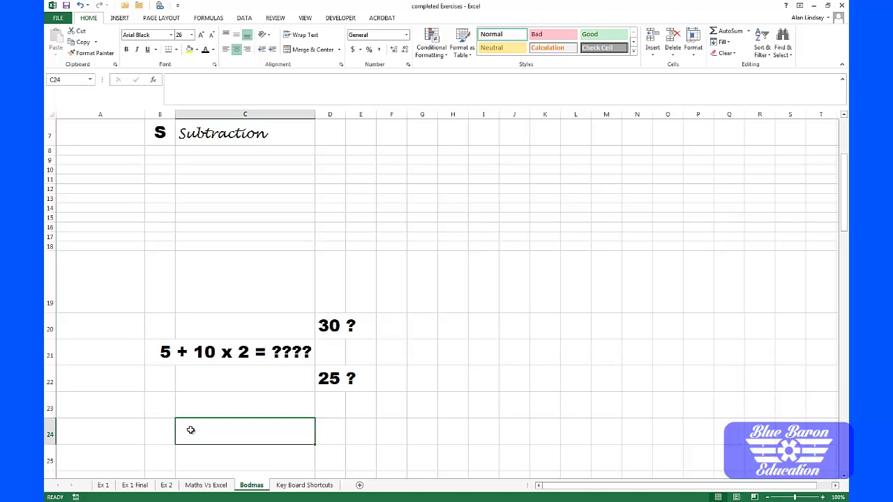
text(=)
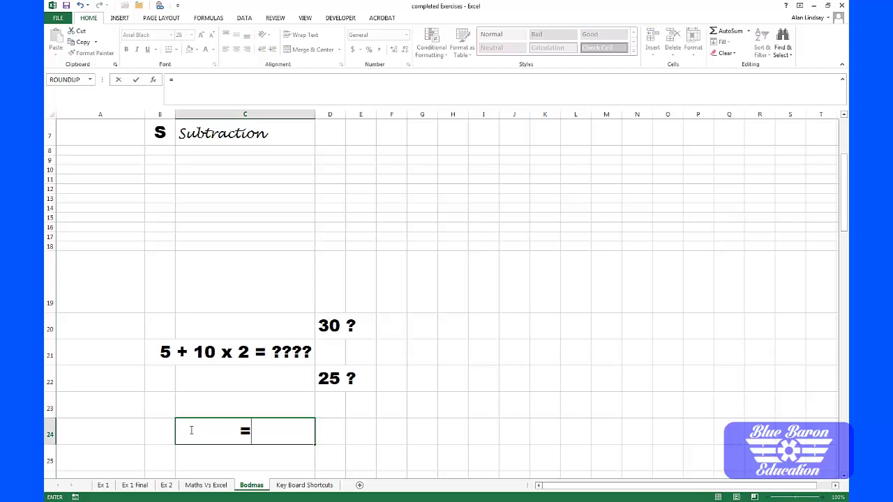
text(5+)
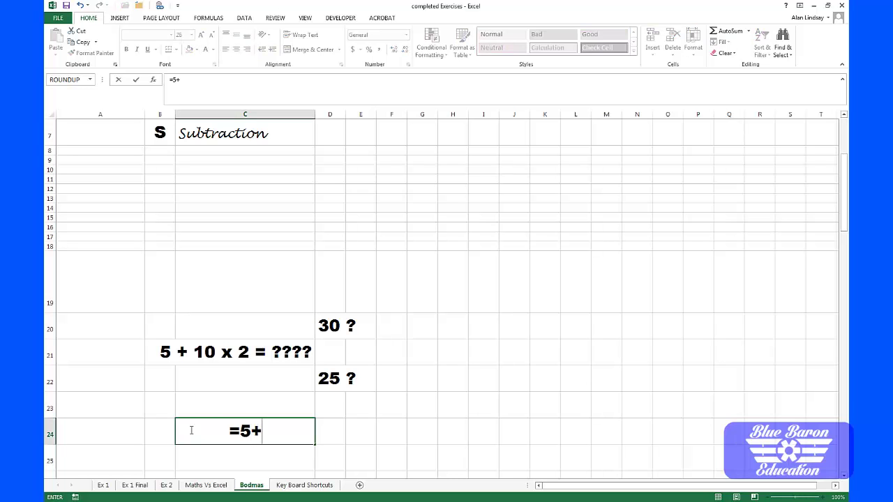
text(10*2)
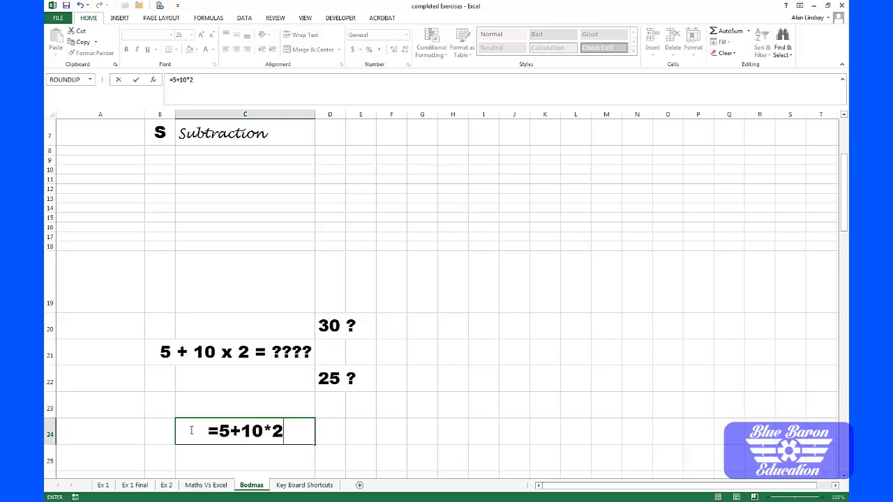
key(Return)
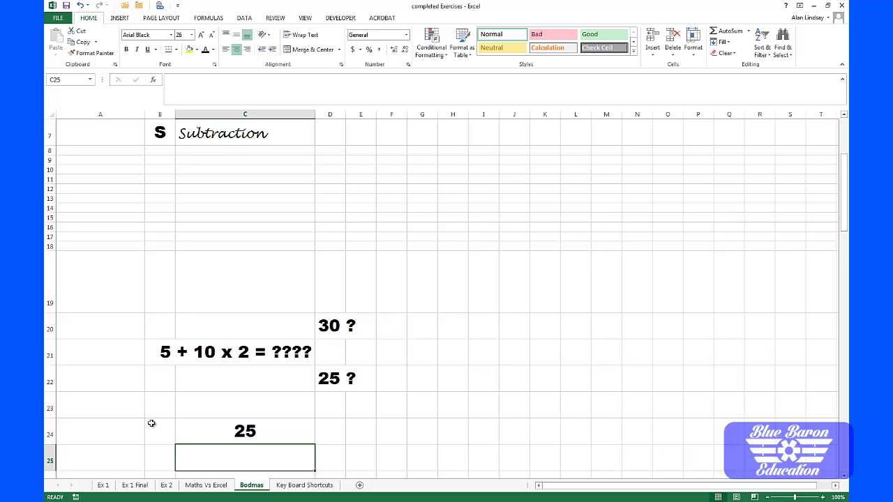
scroll(150, 422, up, 2)
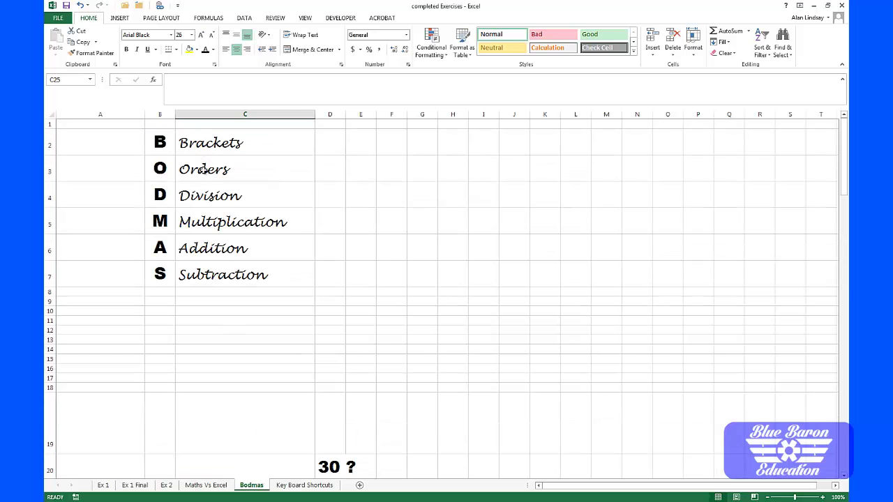
Enter =(5+10)*2 in C25 to get 30, then begin =5+ in C26.
scroll(202, 173, down, 4)
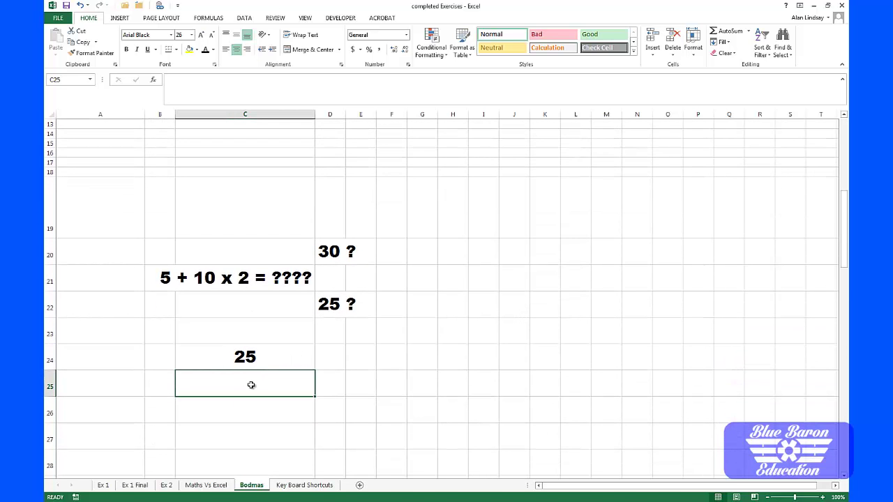
text(=)
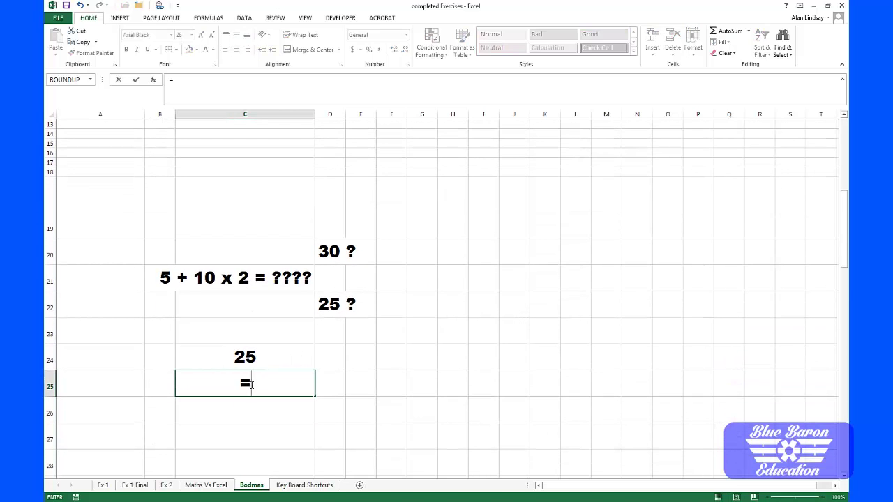
text((5+10)
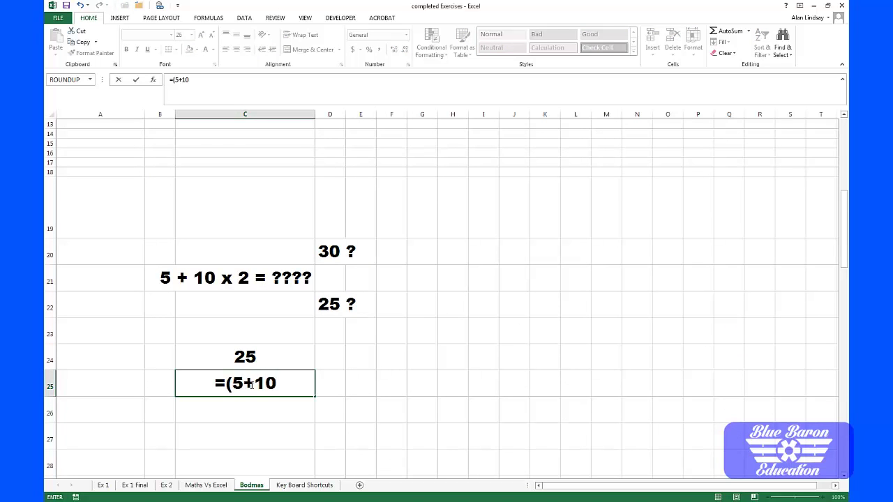
text()*2)
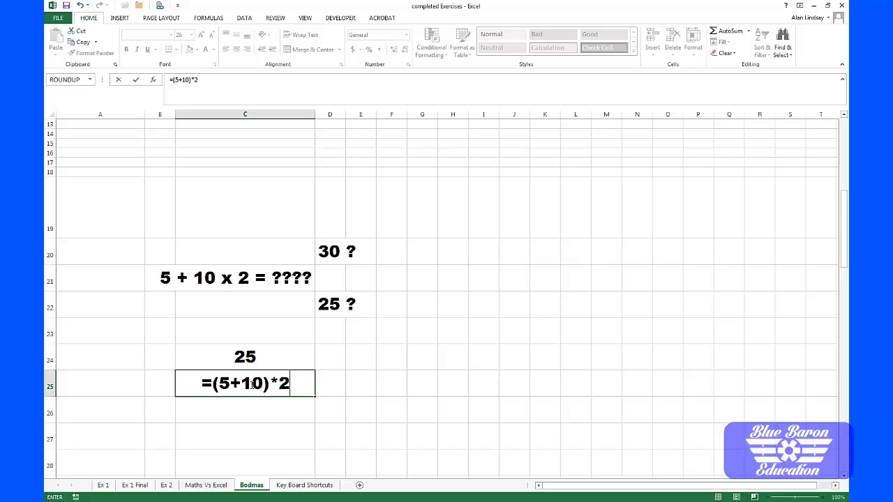
key(Return)
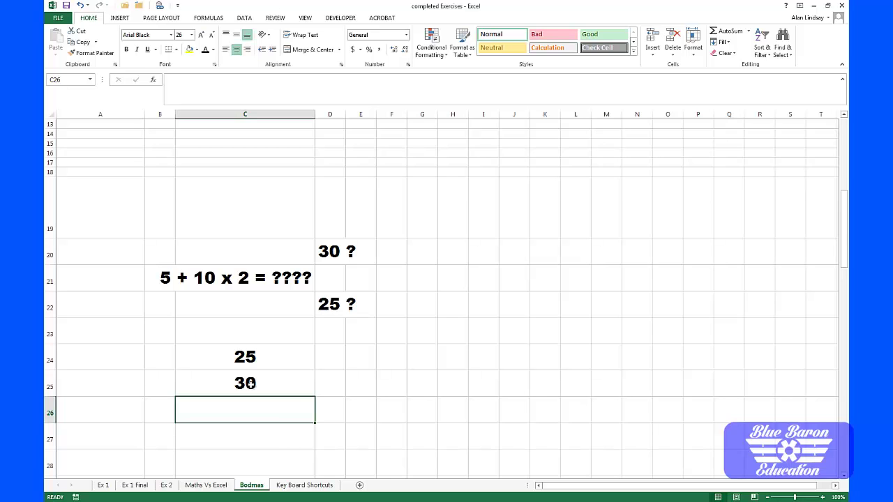
text(=)
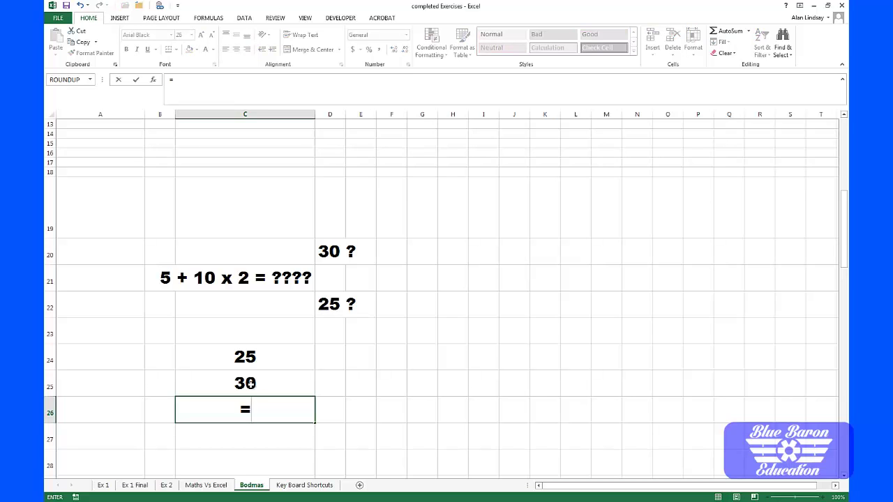
text(5+)
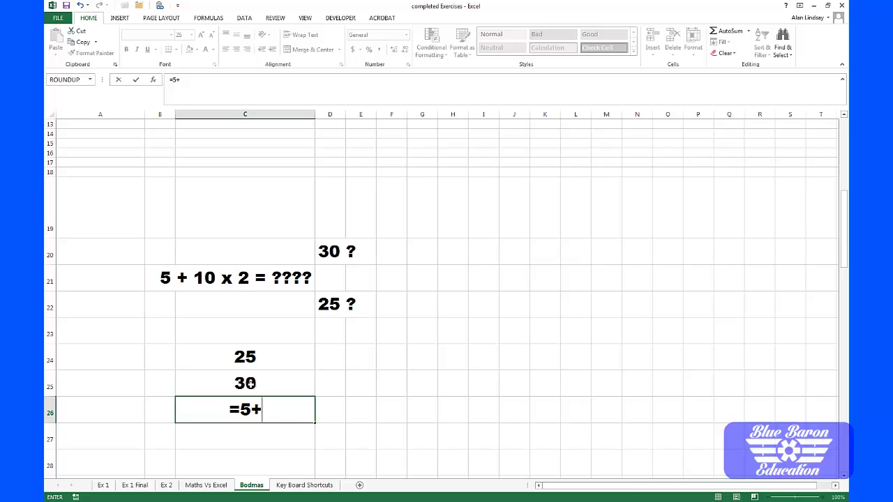
Finish C26 as =5+(10*2), dropping a stray full stop, so it shows 25.
text((10)
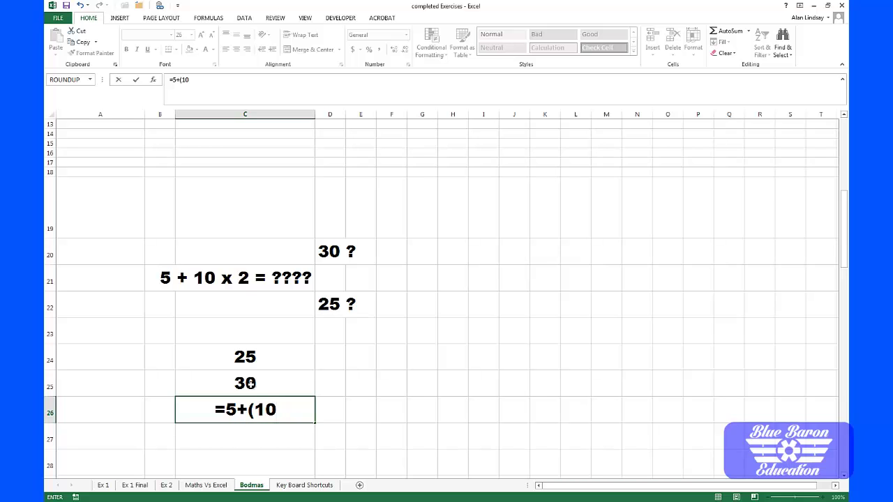
text(*2))
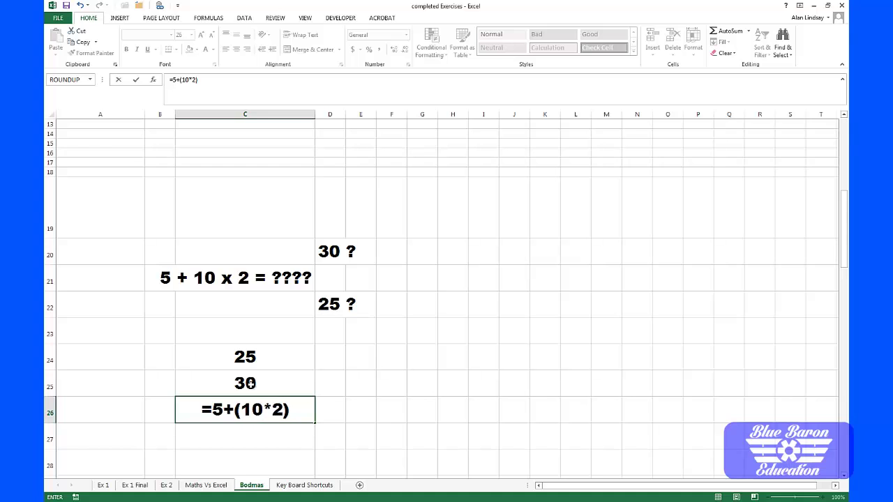
text(.)
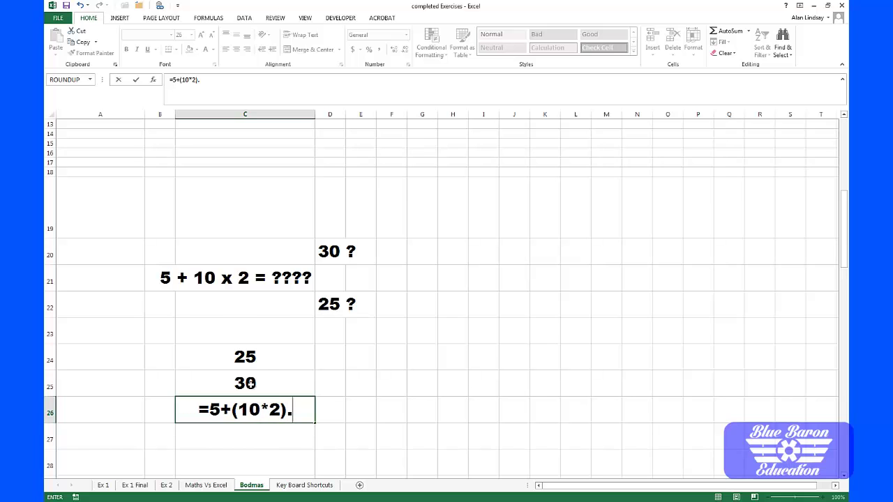
key(BackSpace)
key(Return)
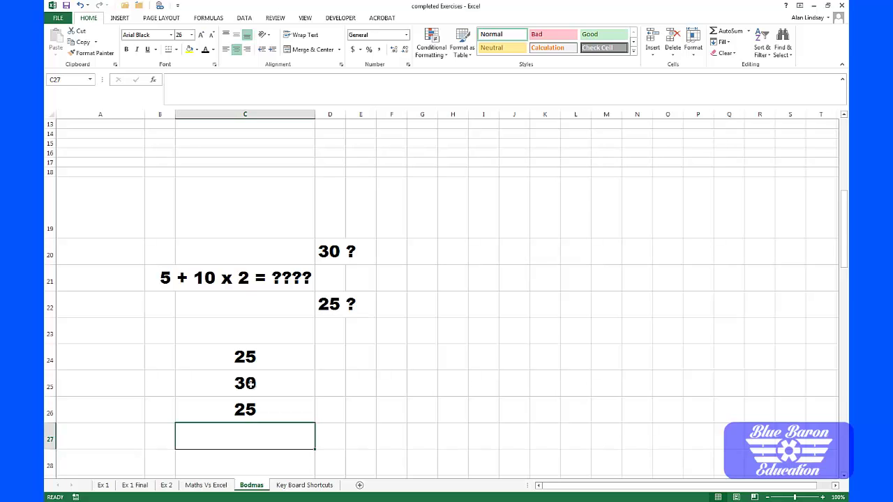
scroll(245, 383, up, 4)
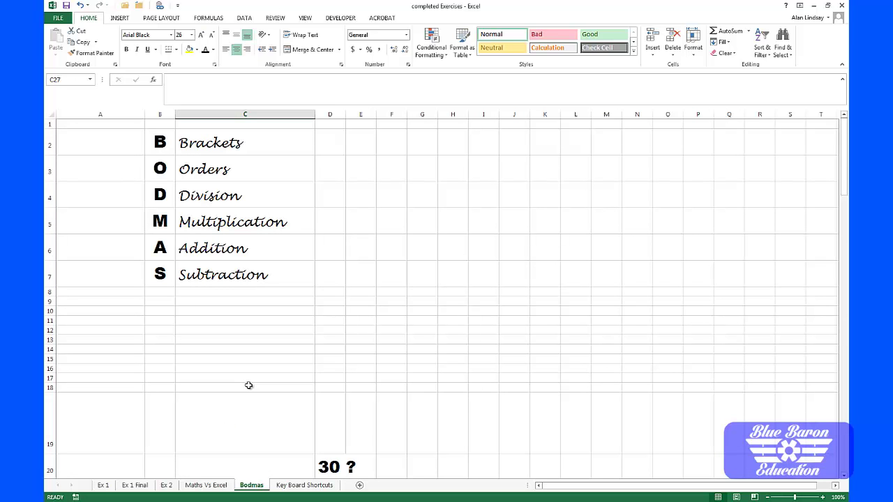
scroll(248, 385, down, 2)
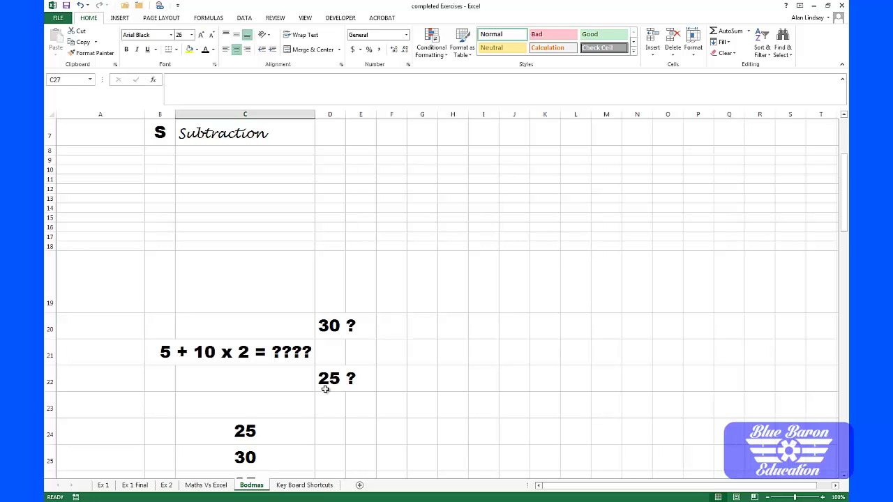
On the Key Board Shortcuts sheet, make Save, Print, Bold, Italics and Underline in C6:C10 black.
click(308, 487)
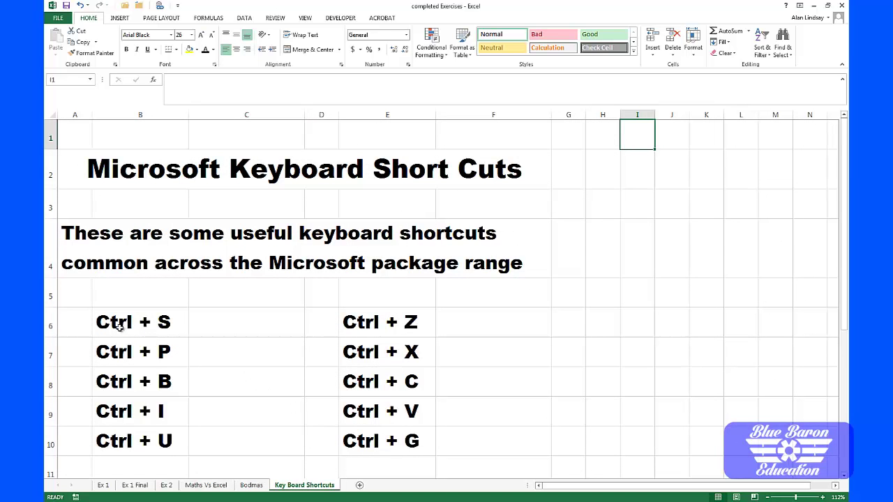
click(228, 331)
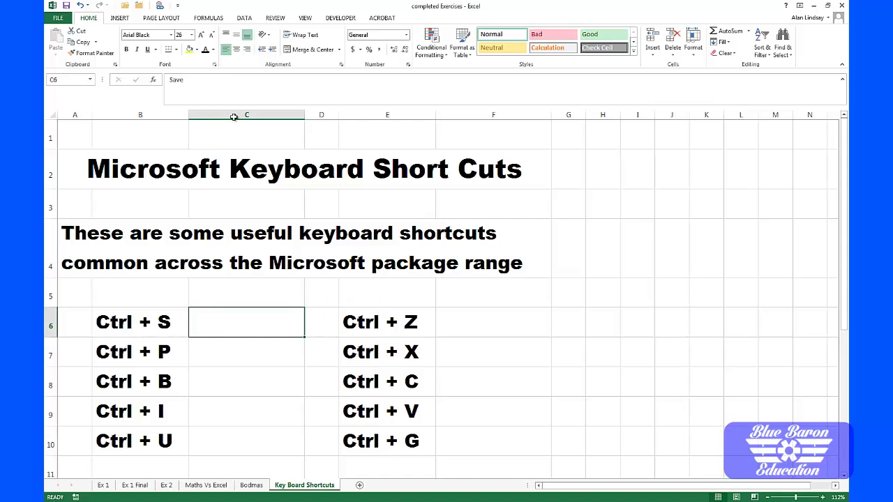
click(205, 51)
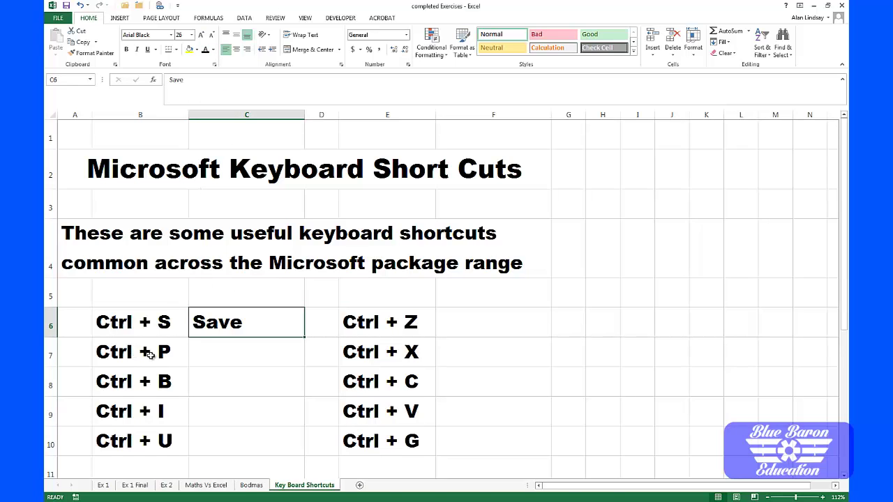
click(219, 352)
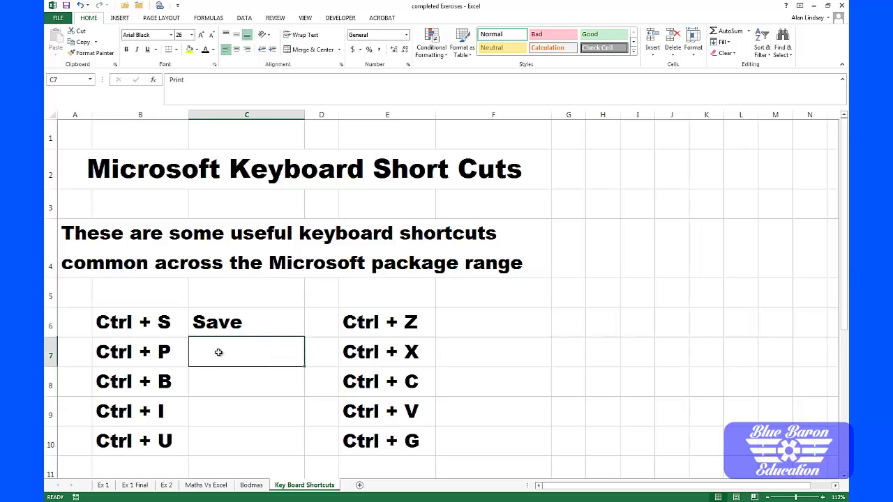
click(206, 50)
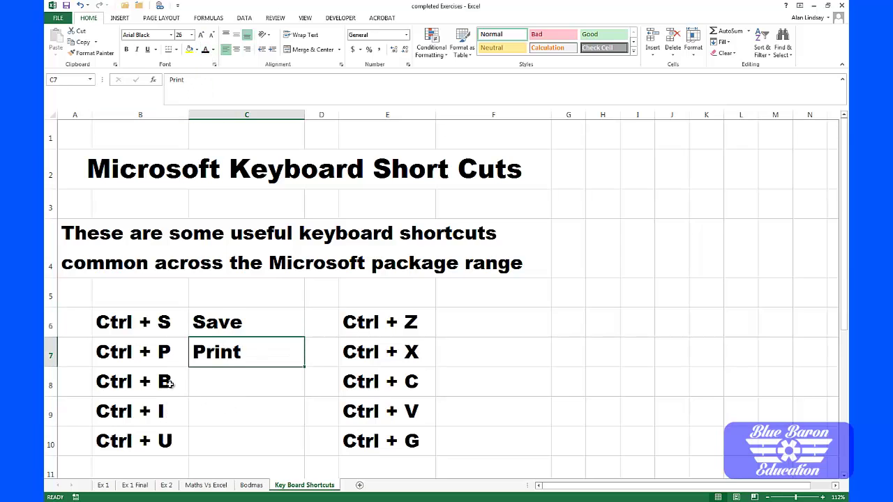
drag(218, 383, 219, 434)
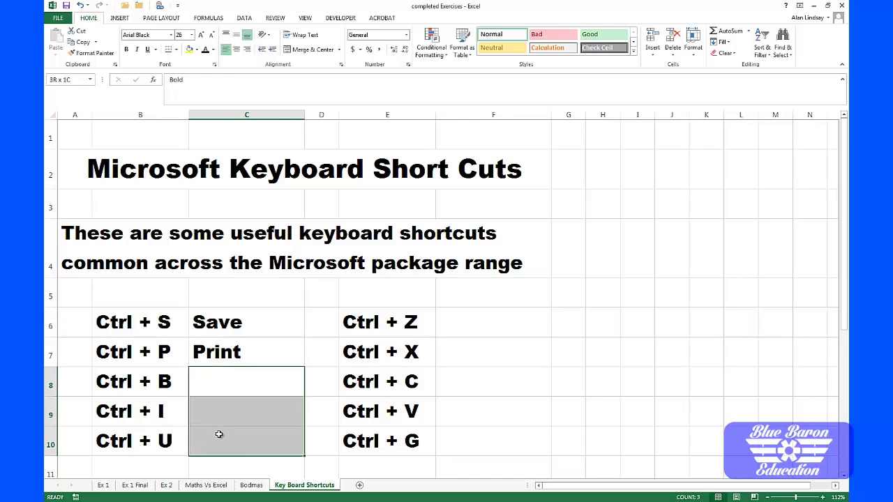
click(206, 50)
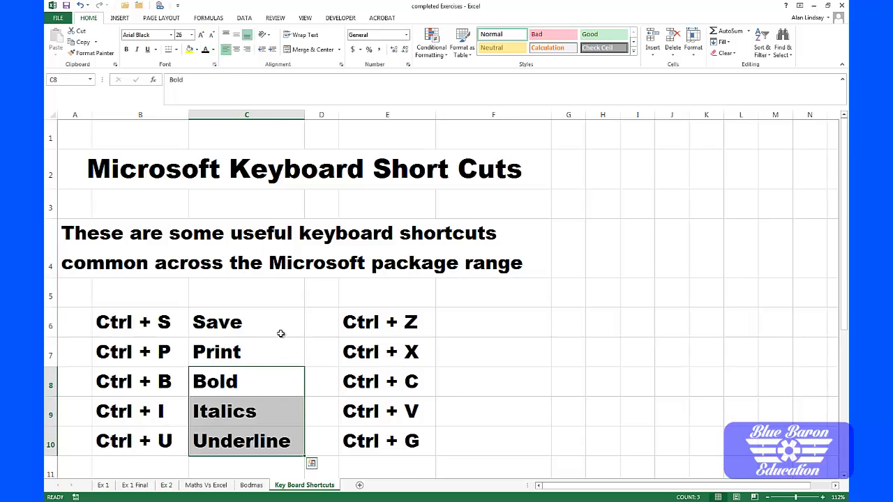
click(245, 293)
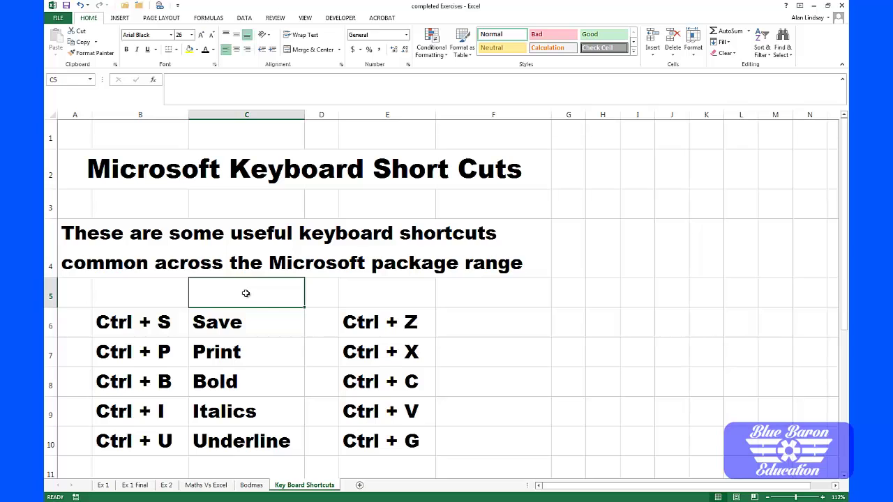
Make the Copy action in column F black and select F7 holding Cut.
click(487, 386)
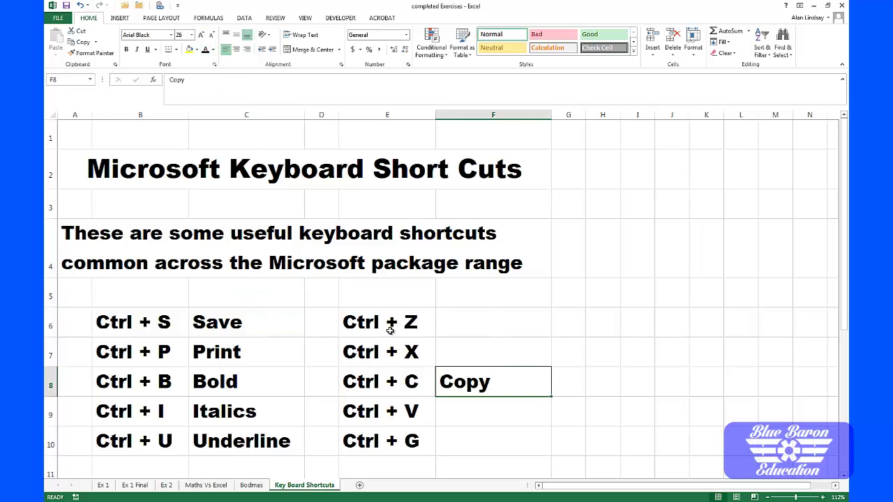
click(474, 414)
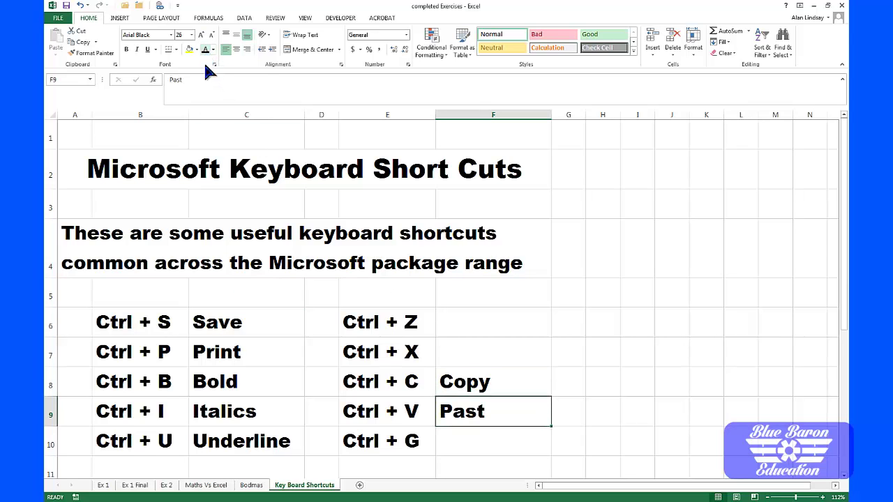
click(459, 352)
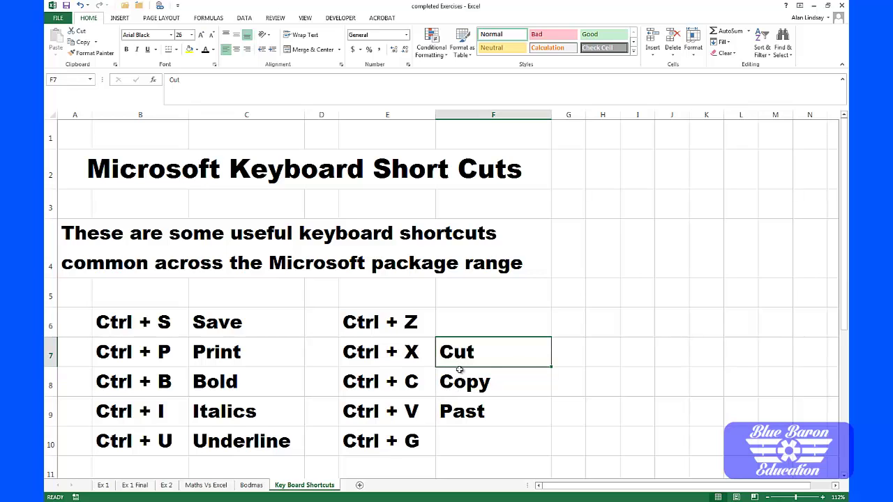
Insert a Wingdings scissors symbol into G7, then delete it.
click(569, 352)
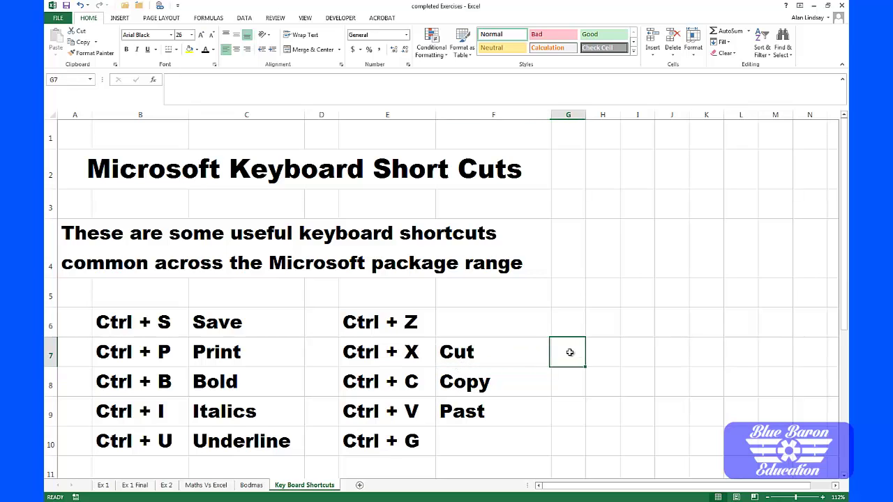
double_click(569, 352)
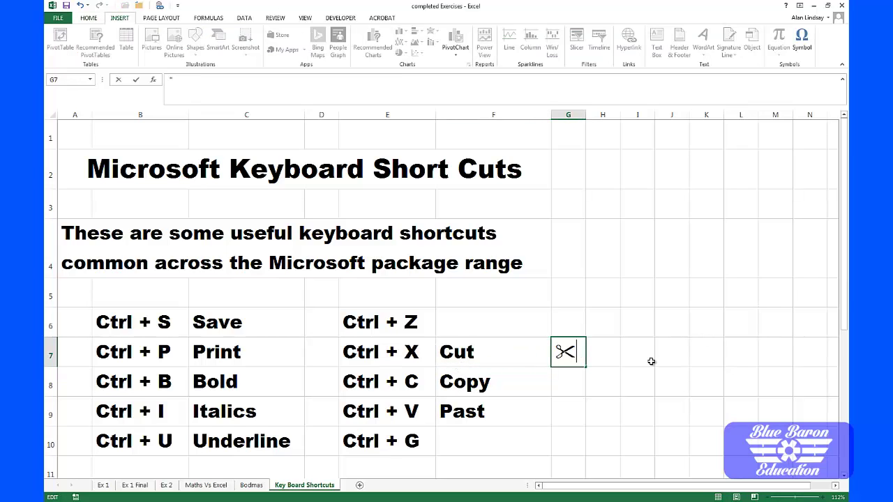
click(568, 383)
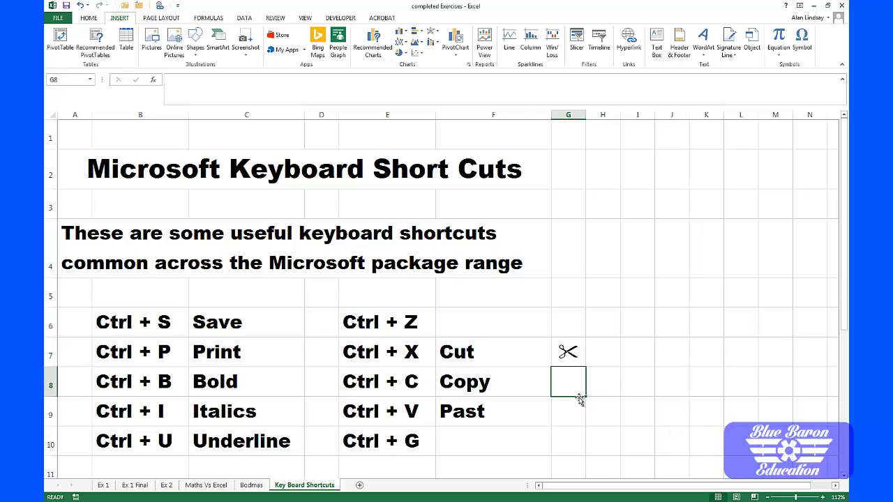
click(566, 353)
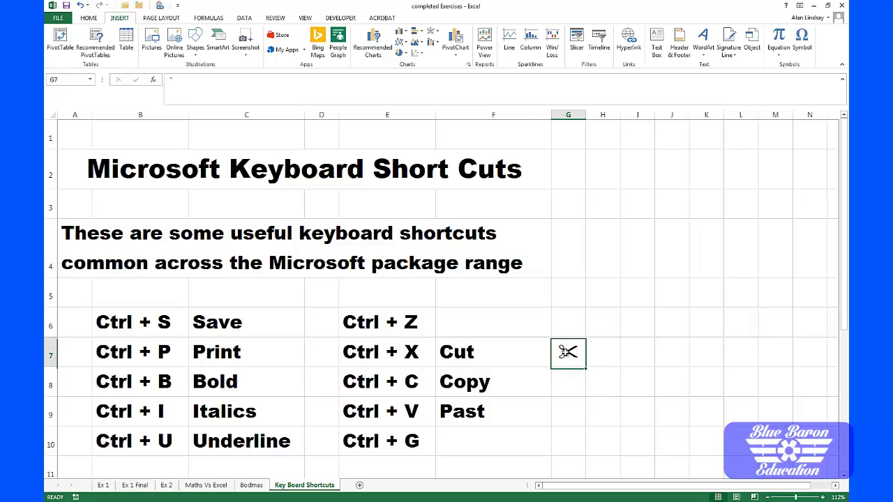
key(Delete)
Correct the misspelled Past in F9 to Paste.
double_click(504, 412)
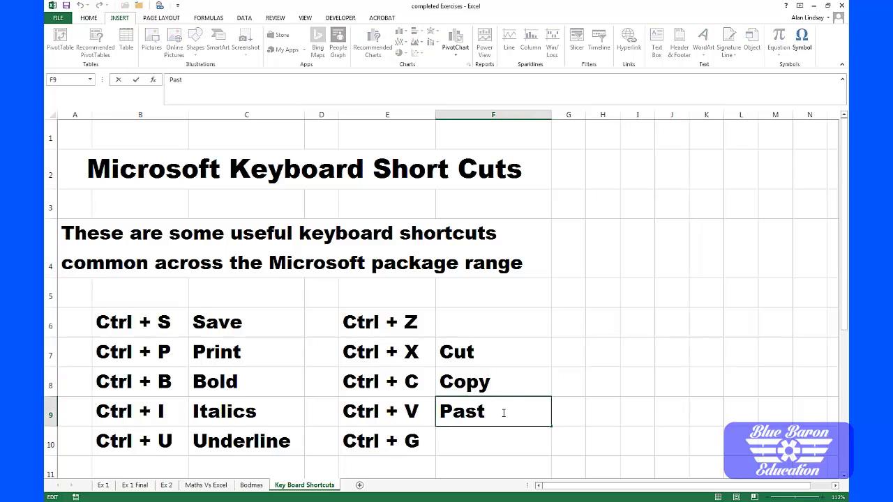
text(e)
key(Return)
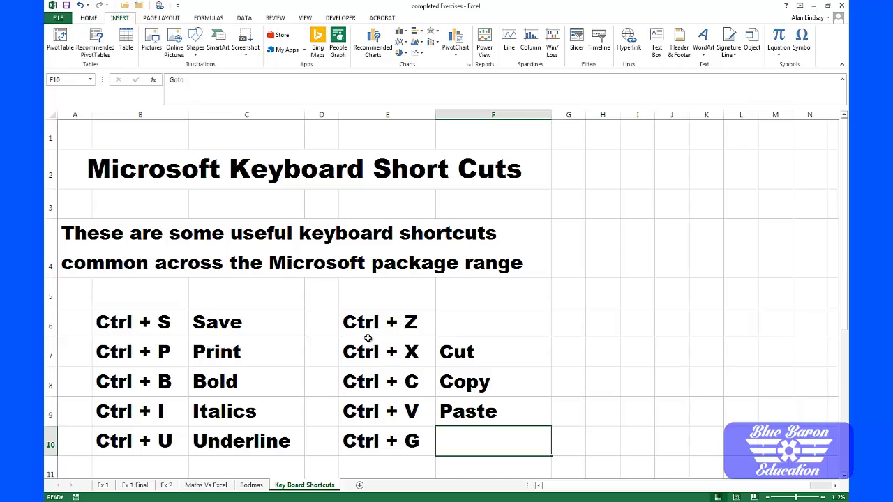
Make Undo in F6 and Goto in F10 black.
click(560, 322)
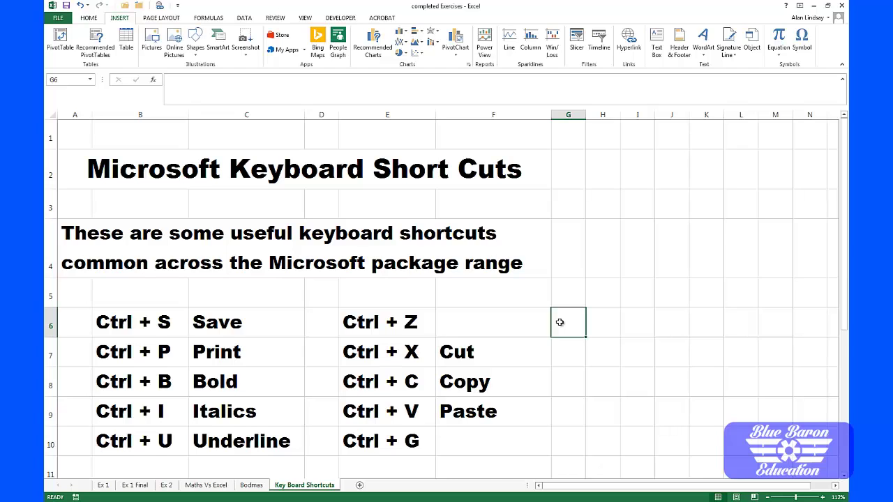
click(494, 328)
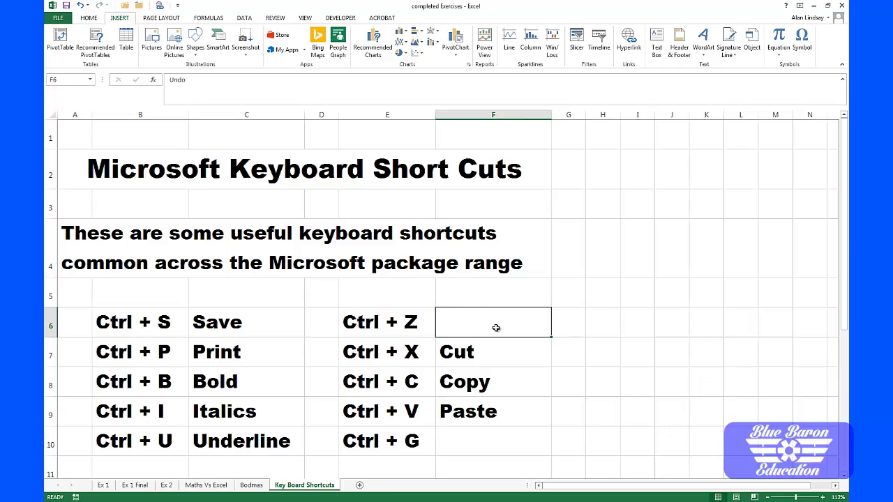
click(89, 18)
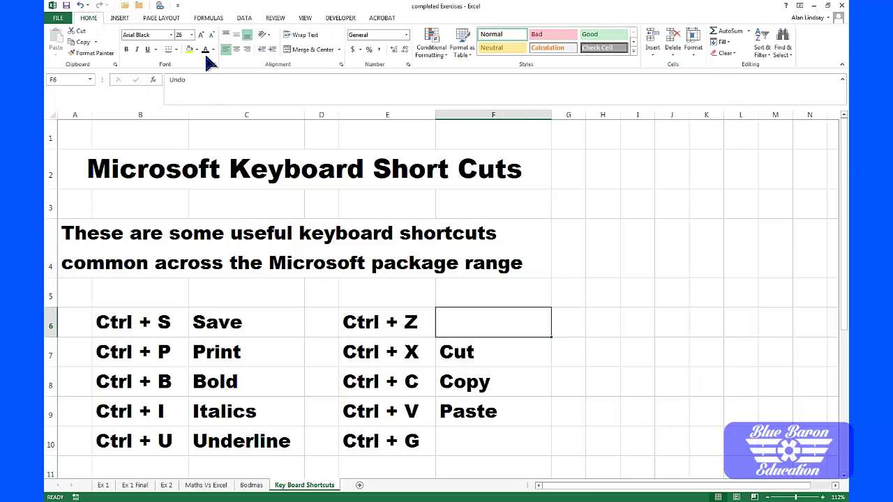
click(206, 49)
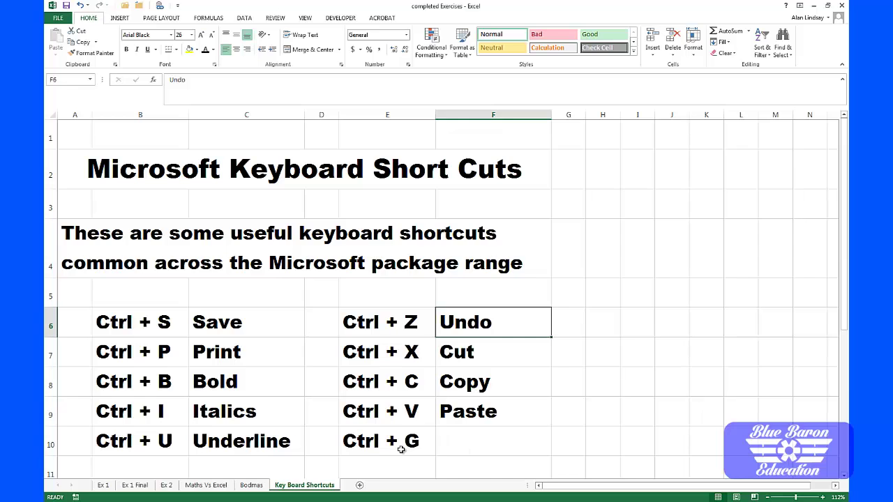
click(468, 446)
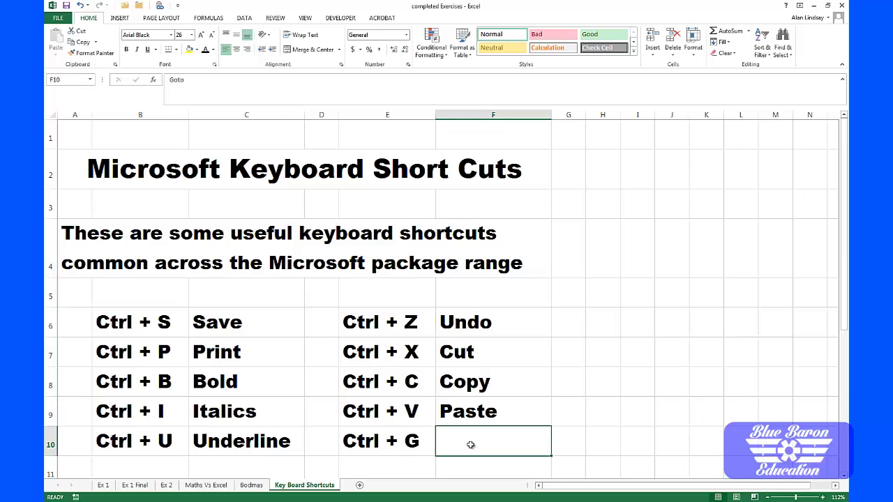
click(207, 50)
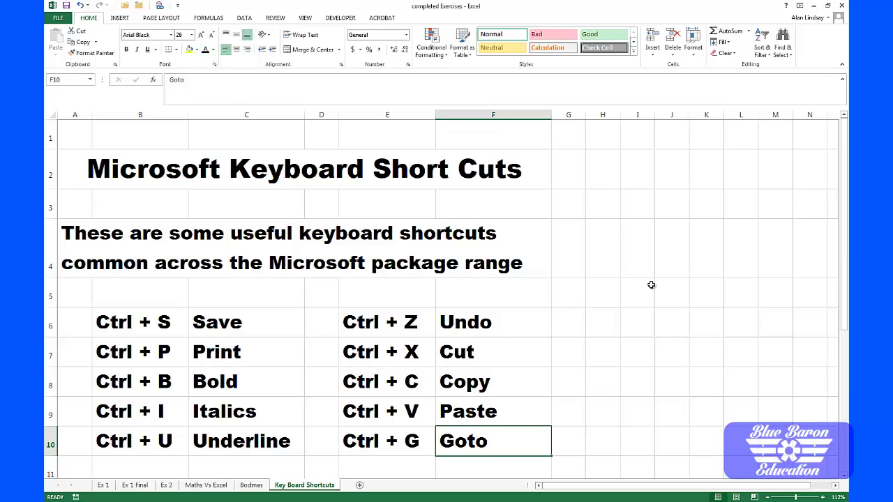